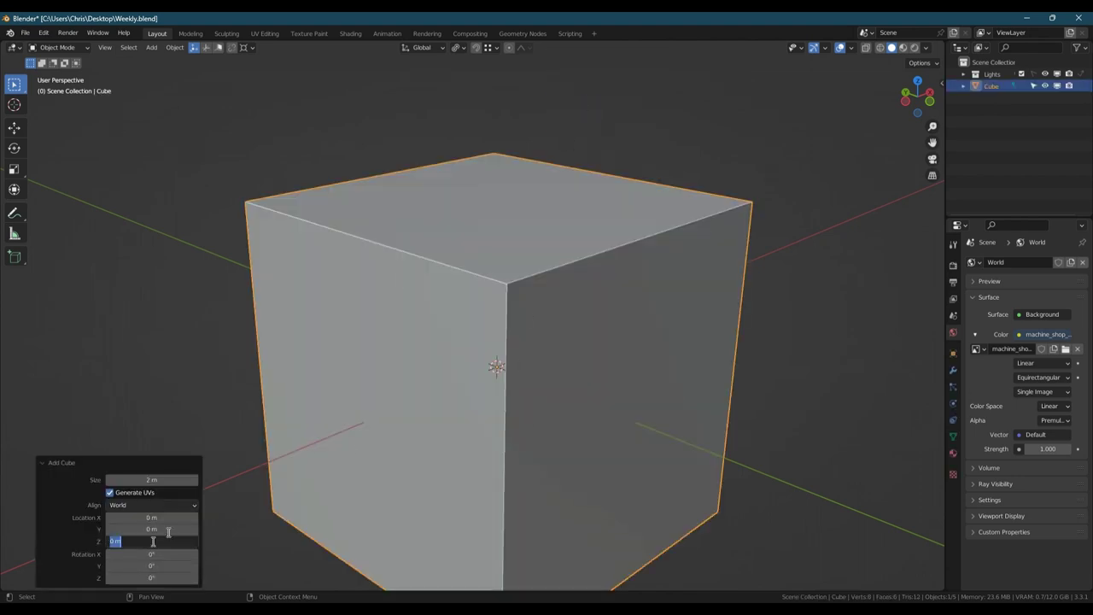
Step: Set the new cube's Z location to 1 m so it rests on the grid floor
text(1)
key(Return)
scroll(563, 341, down, 5)
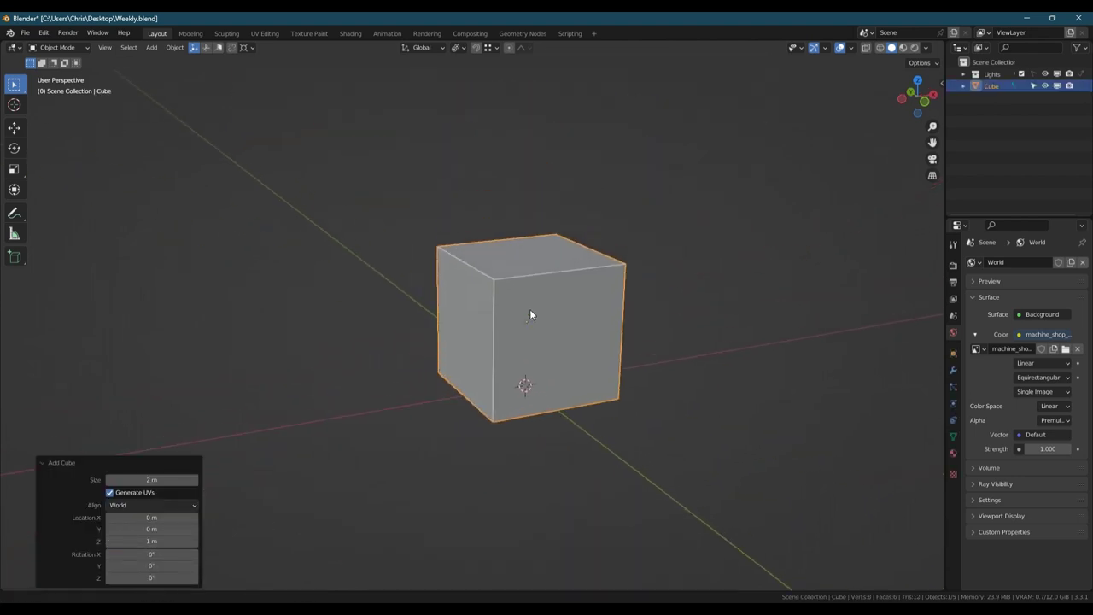
Step: Bevel the edges of the cube's top face about 0.45 m with one segment to form a sloped roof
key(Tab)
key(3)
click(523, 253)
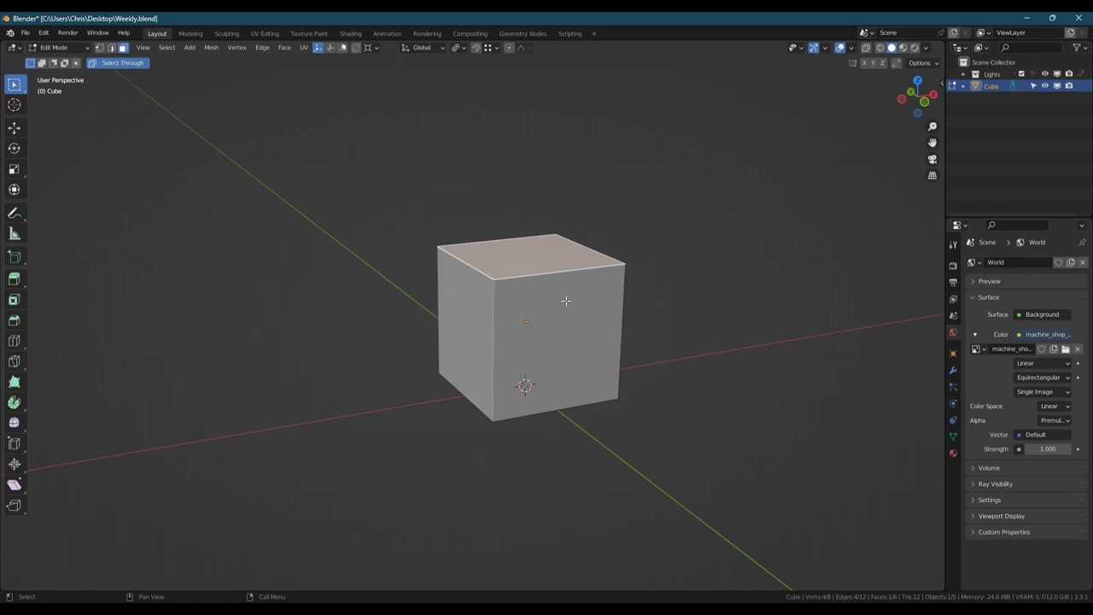
key(ctrl+b)
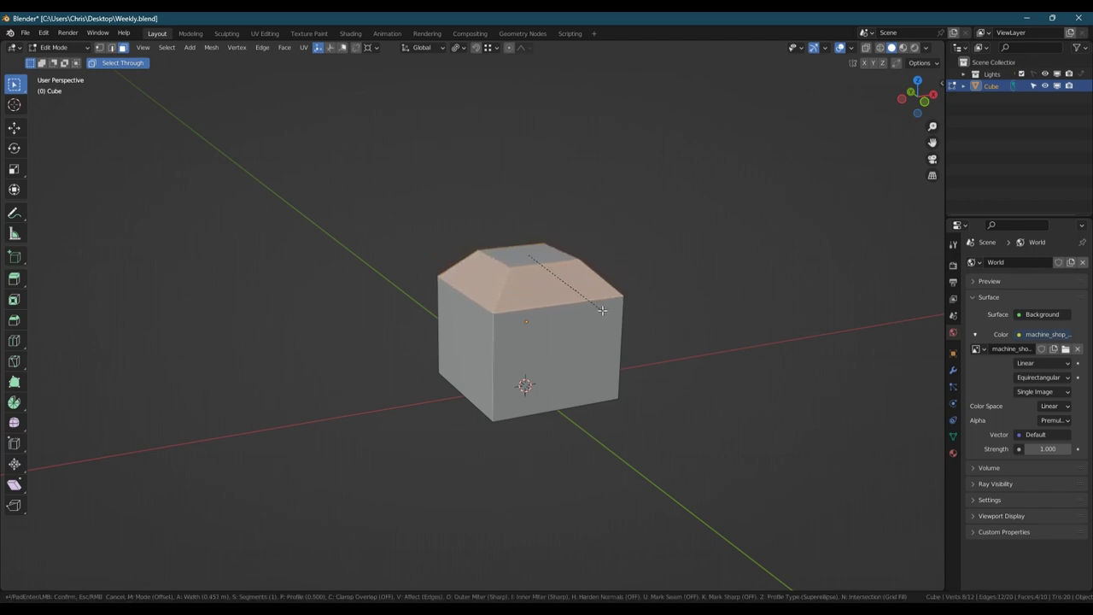
click(602, 309)
Step: Inset the top face about 0.21 m and extrude it down into the body as a square recess
scroll(522, 265, up, 2)
click(526, 248)
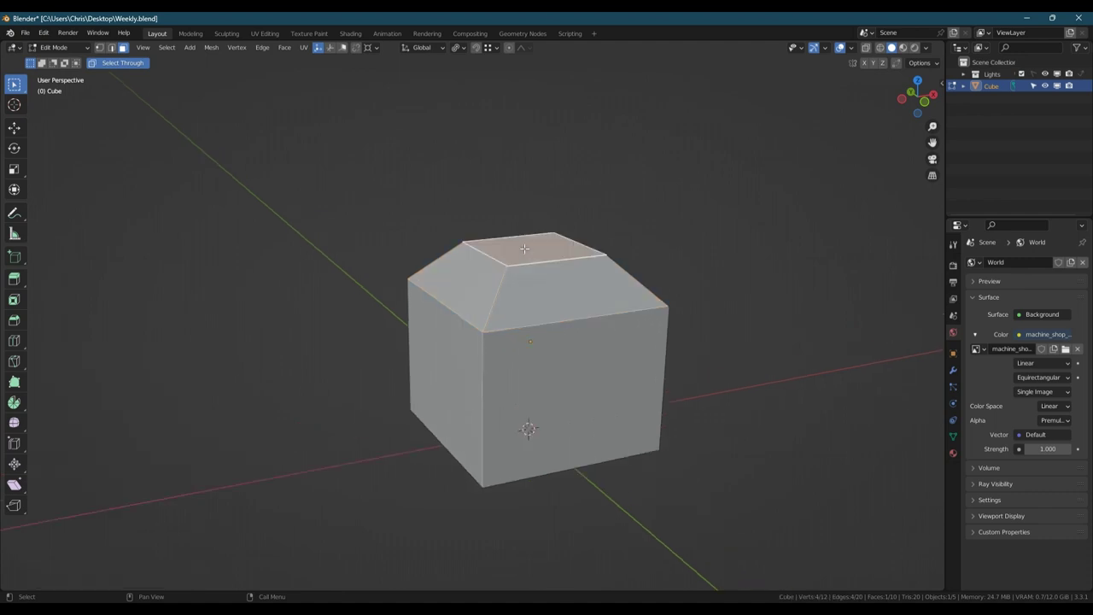
key(i)
click(629, 263)
key(e)
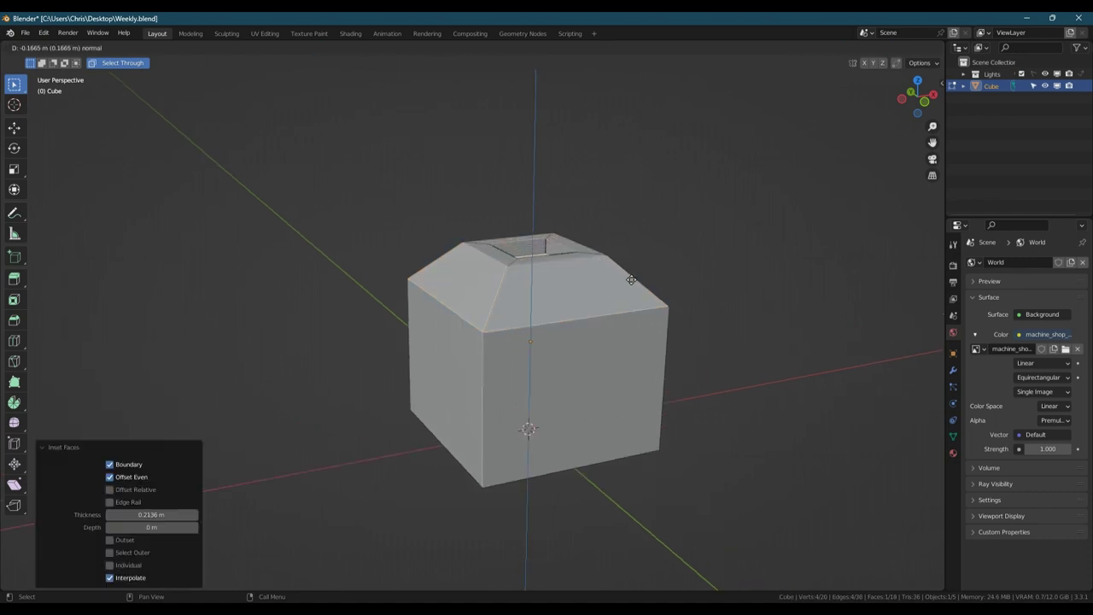
click(671, 308)
middle_drag(636, 309, 540, 294)
Step: Add a centred horizontal loop cut around the body and a second centred one in the upper half
key(ctrl+r)
click(472, 359)
right_click(472, 359)
key(ctrl+r)
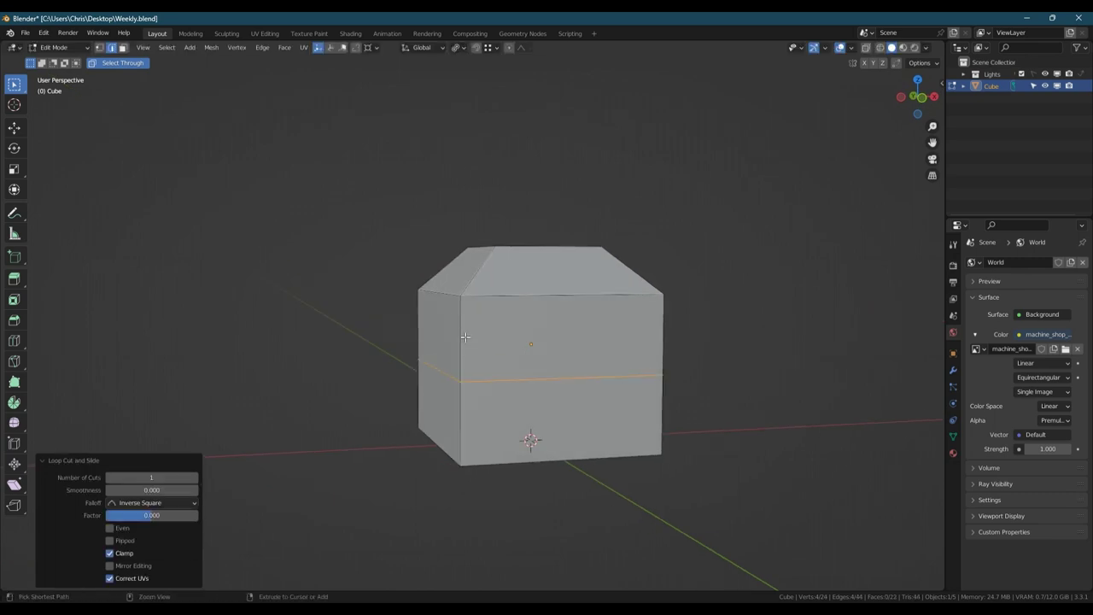
scroll(466, 339, up, 1)
click(466, 337)
right_click(466, 338)
Step: Extrude the band of side faces below the roof inward along their normals about 0.153 m as a groove
key(3)
alt+click(464, 337)
middle_drag(517, 355, 551, 368)
drag(15, 278, 70, 330)
drag(530, 275, 525, 285)
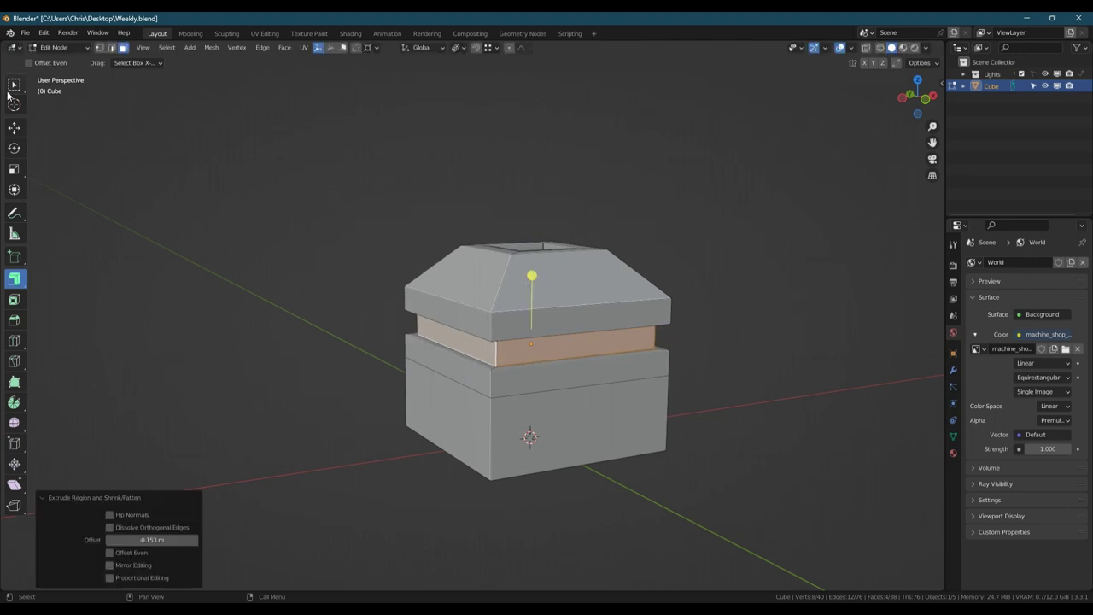
Step: Scale the groove's inner face band along Z to about 0.52
drag(12, 89, 82, 185)
middle_drag(563, 351, 742, 350)
key(s)
key(z)
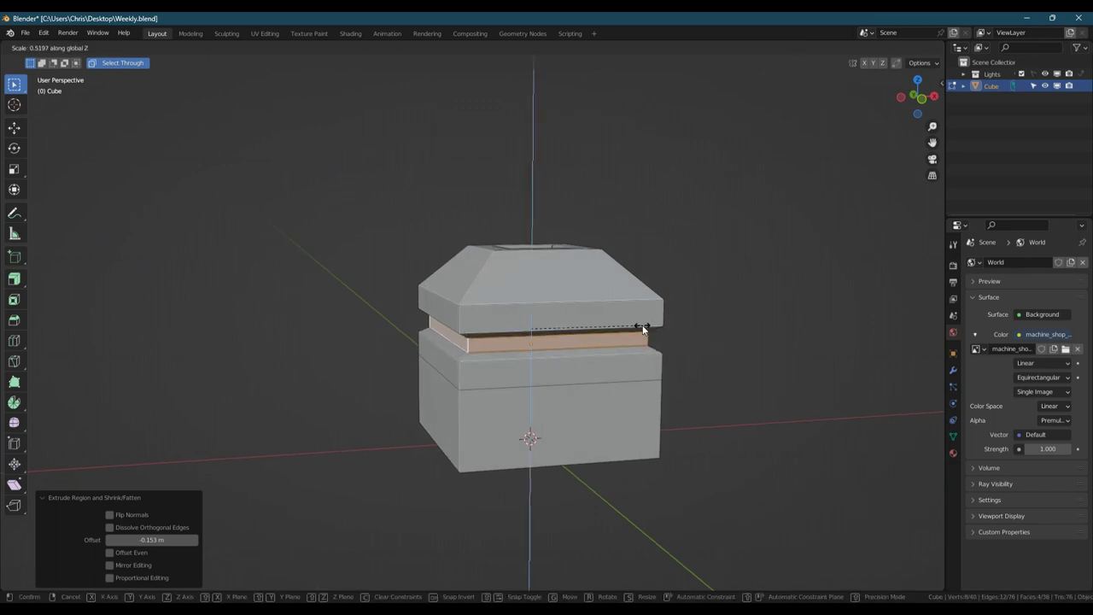
click(643, 329)
middle_drag(643, 329, 513, 315)
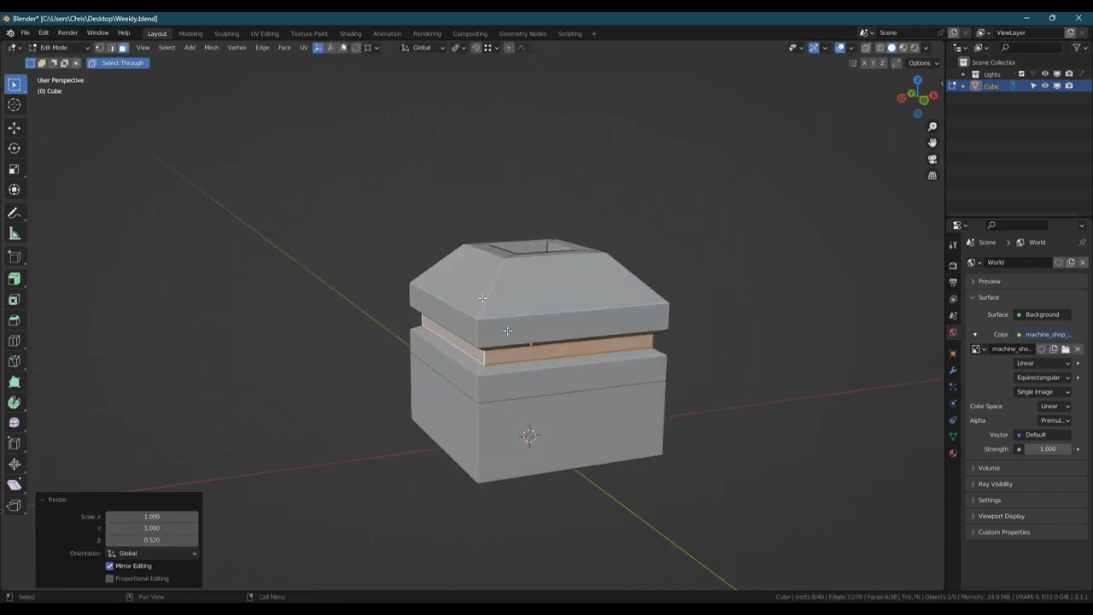
Step: Bevel the corner edge loops of the body about 0.64 m with one segment and Clamp Overlap enabled
key(2)
alt+click(489, 288)
alt+shift+click(616, 261)
middle_drag(561, 222, 556, 251)
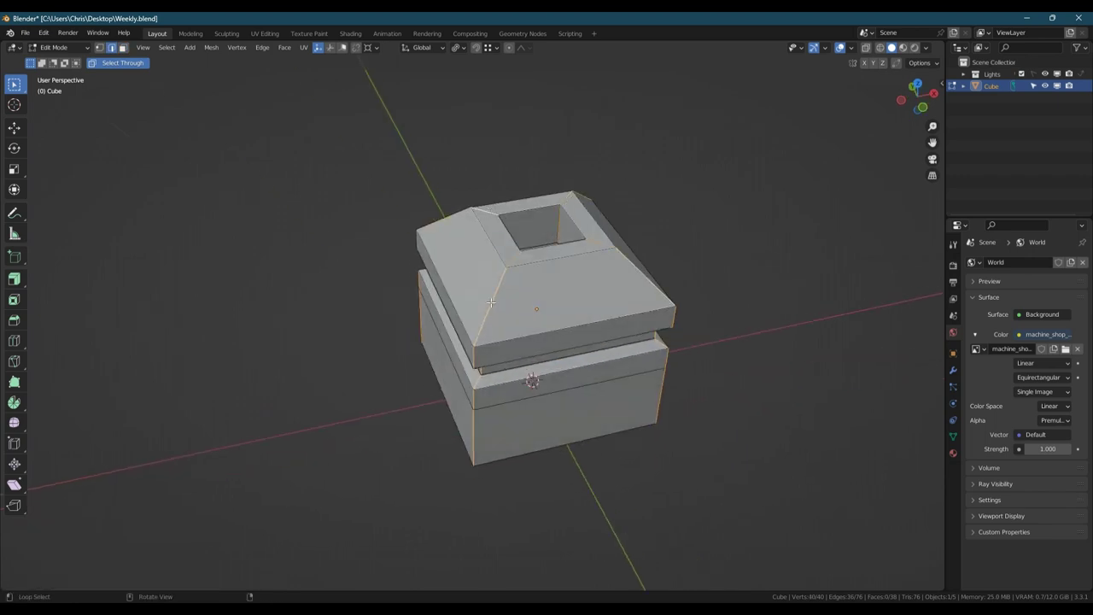
middle_drag(563, 348, 576, 329)
key(ctrl+b)
right_click(585, 321)
key(ctrl+b)
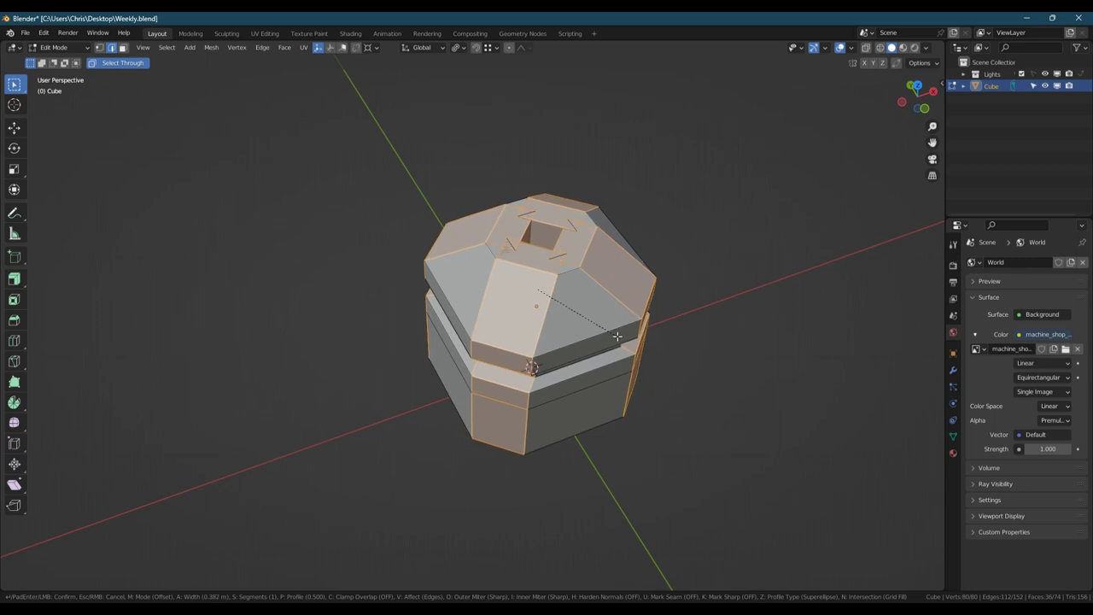
key(c)
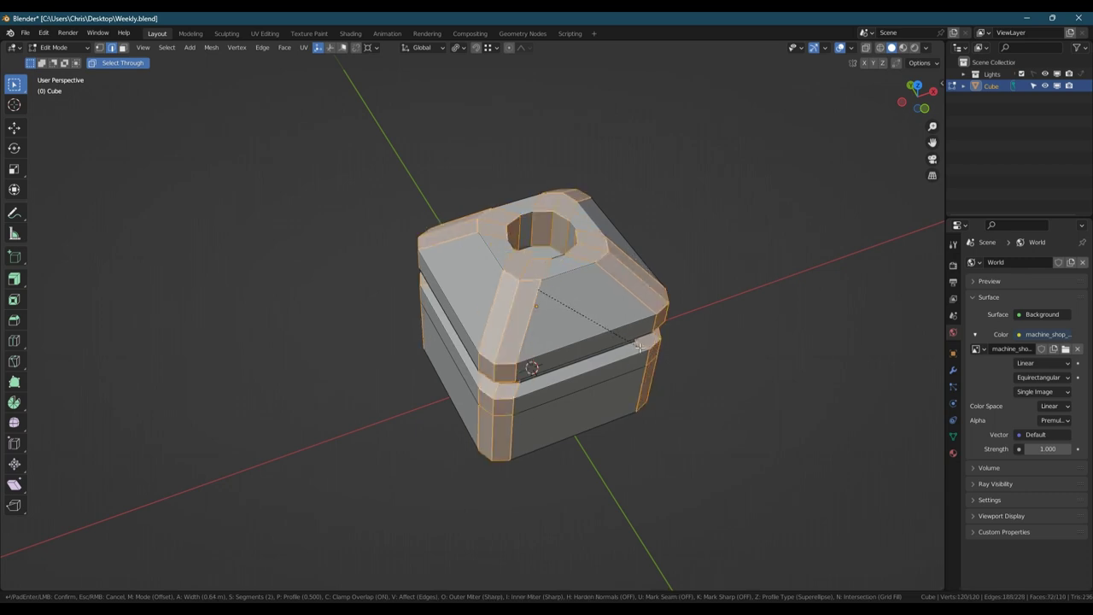
click(639, 347)
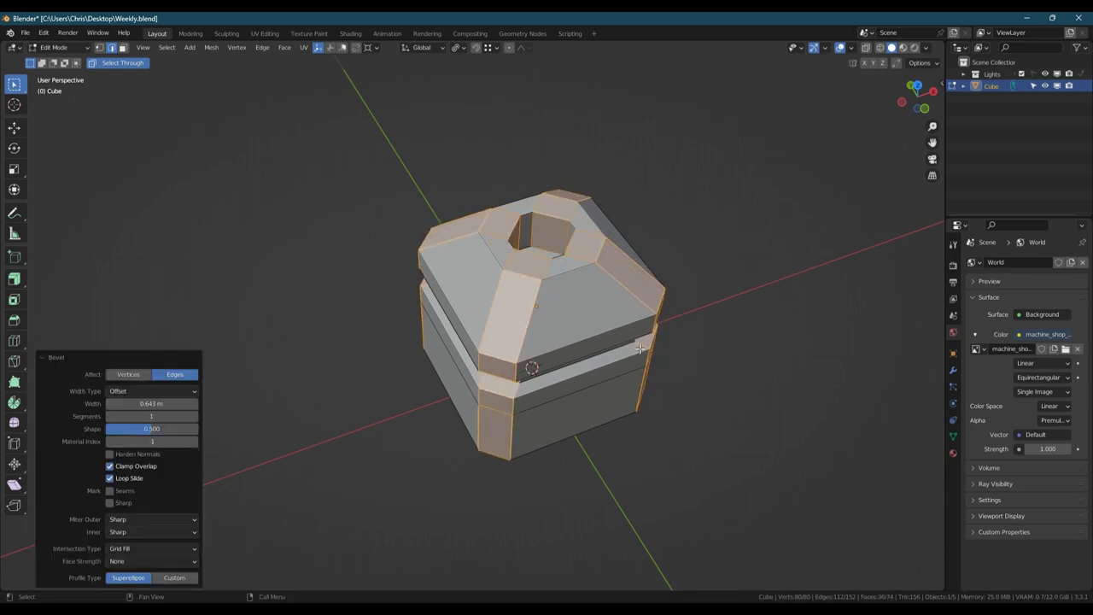
Step: Merge all vertices of the chamfered body by distance at 0.0001 m
key(a)
key(m)
click(581, 392)
middle_drag(532, 260, 504, 328)
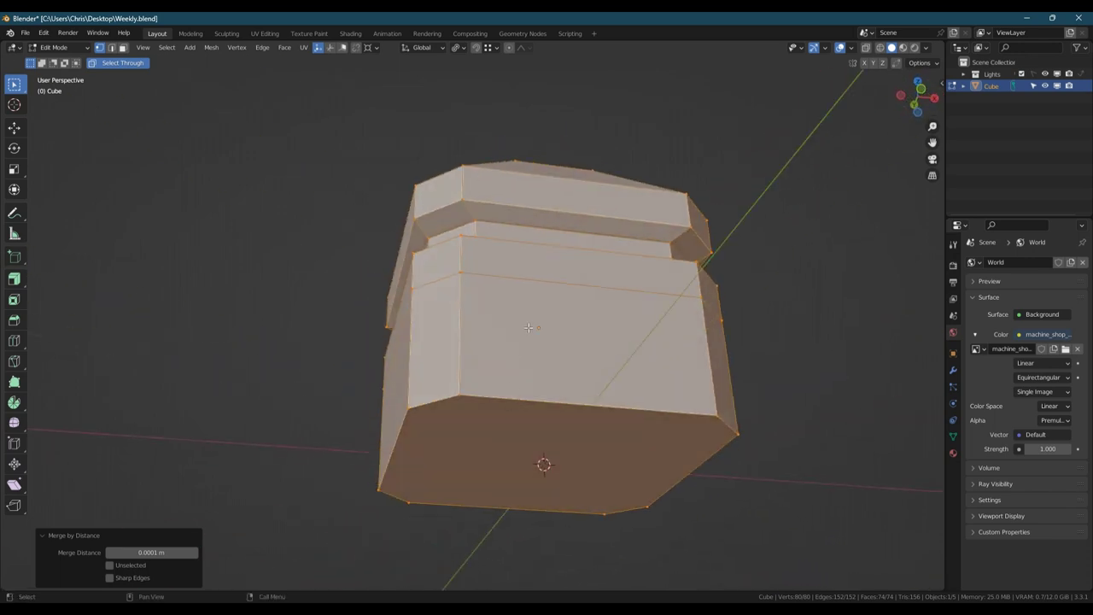
middle_drag(520, 270, 599, 294)
Step: Leave the body's mesh editing and add a second 2 m cube at Z 1 m
key(shift+a)
key(Escape)
key(Tab)
key(shift+a)
mouse_move(570, 284)
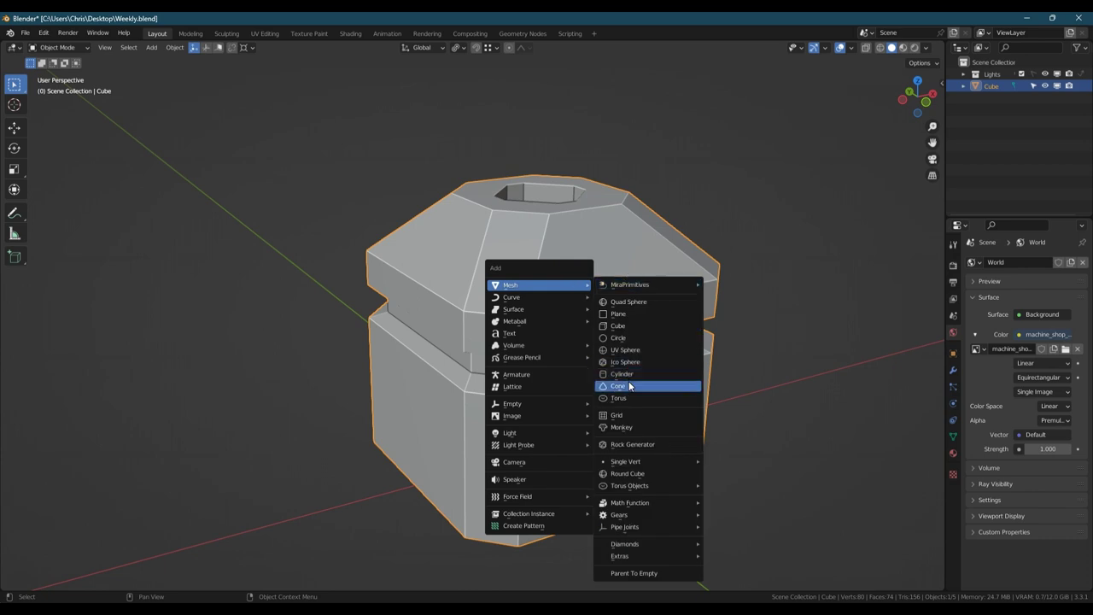
click(630, 325)
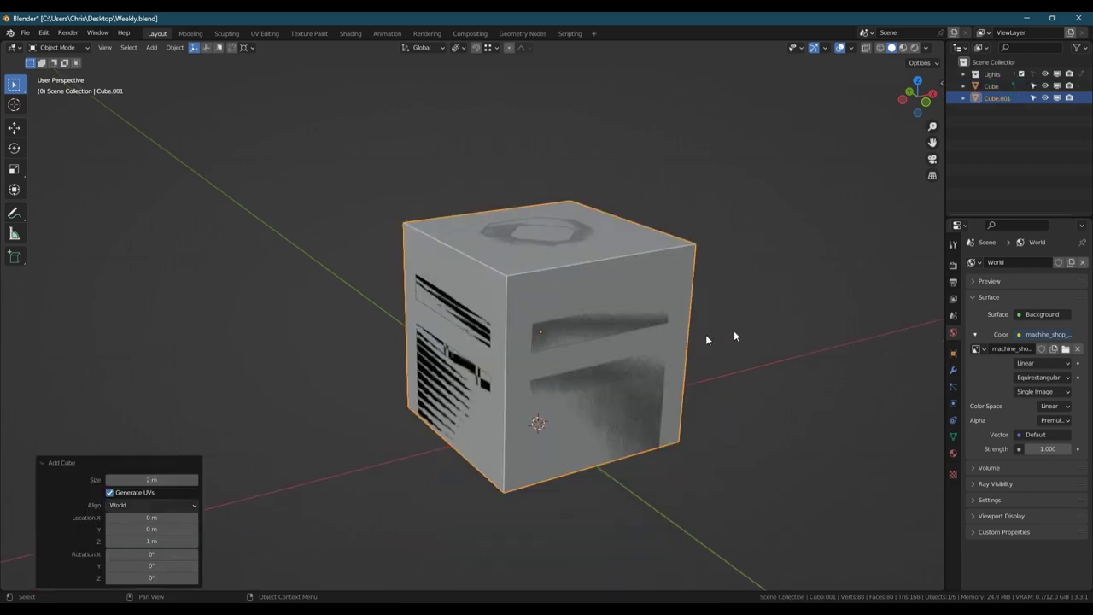
Step: Scale the second cube's mesh horizontally to about 0.14 and rotate it 45 degrees around Z
key(Tab)
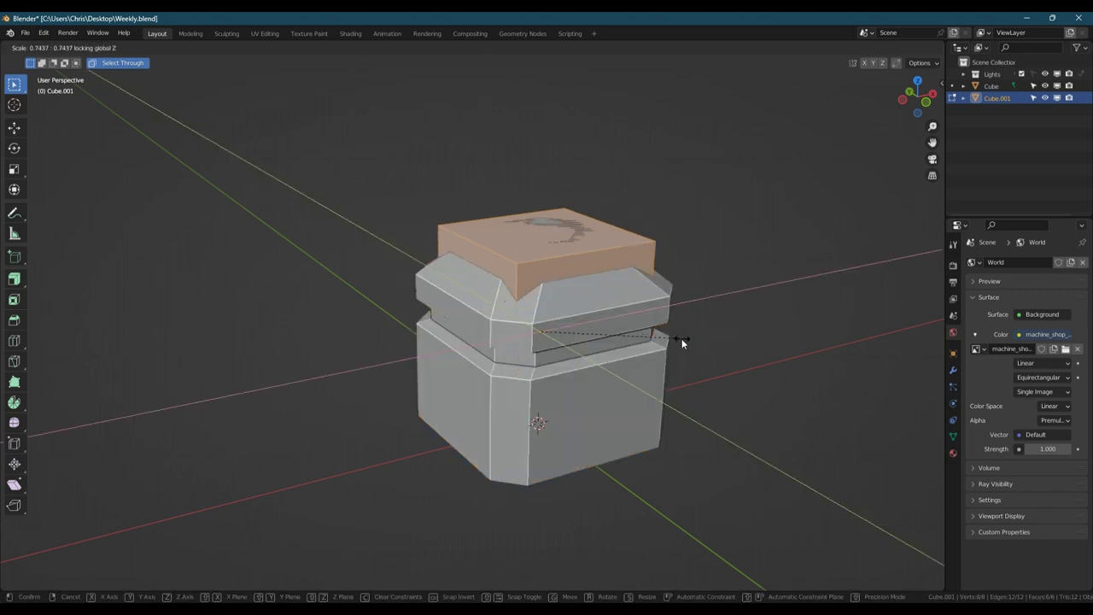
key(s)
key(shift+z)
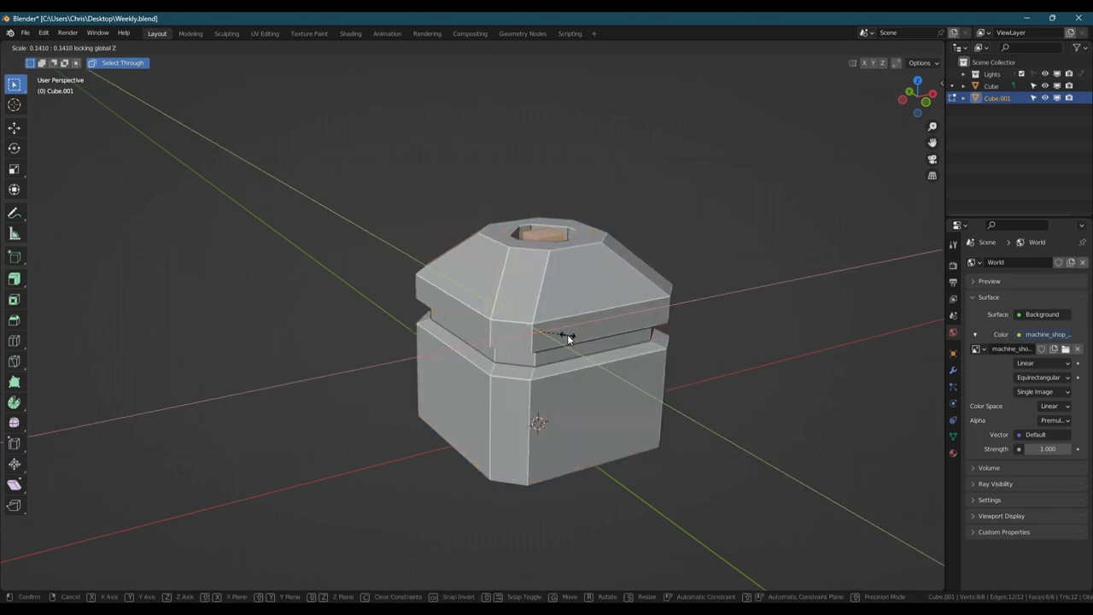
click(567, 334)
key(r)
key(z)
key(4)
key(5)
key(Return)
Step: Display wireframe edges over the solid shading of the objects
middle_drag(623, 326, 482, 313)
key(alt+z)
key(alt+z)
key(shift+z)
mouse_move(440, 367)
middle_down()
mouse_move(462, 344)
mouse_move(443, 359)
middle_up()
Step: Add a centred vertical loop cut through the main body's chamfered corner and two horizontal loop cuts across the roof slope
key(Tab)
click(463, 344)
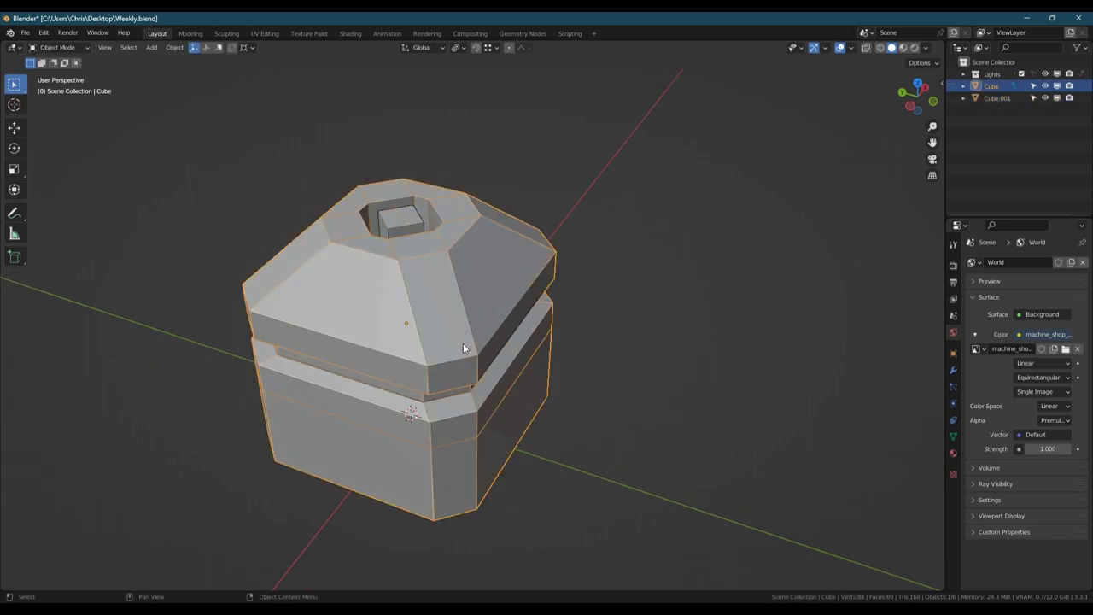
key(Tab)
key(ctrl+r)
click(450, 363)
right_click(450, 364)
key(ctrl+r)
key(ctrl+r)
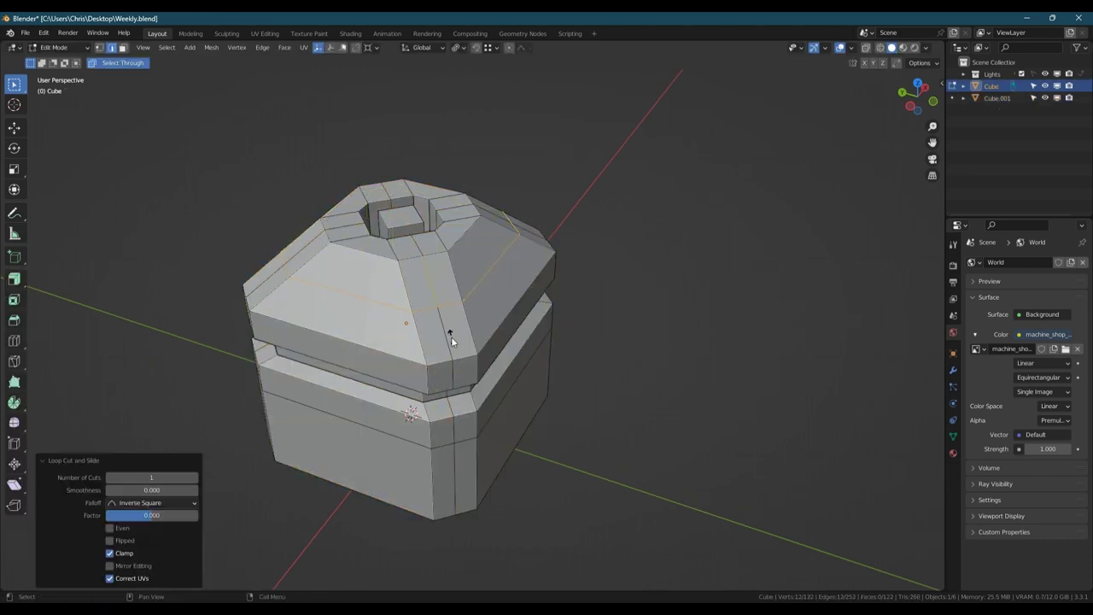
key(Escape)
Step: Move the narrow pillar to the body's chamfered corner, about -0.756 m in both X and Y
key(Tab)
click(408, 222)
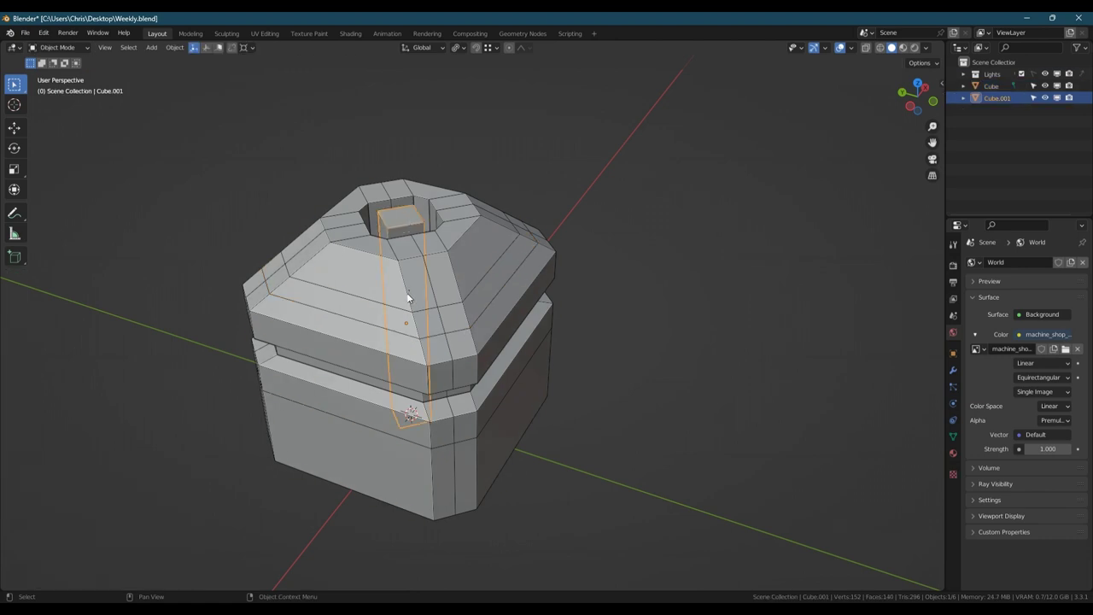
key(g)
click(443, 335)
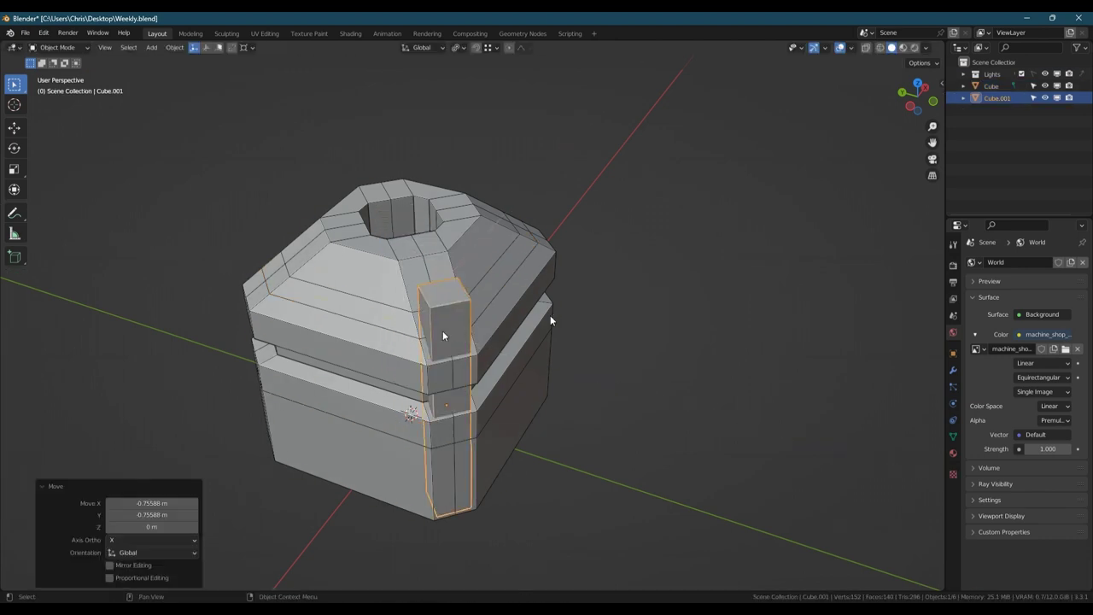
Step: Scale the pillar's mesh horizontally to about 0.74, keeping its height, and select its bottom face
key(Tab)
key(s)
key(z)
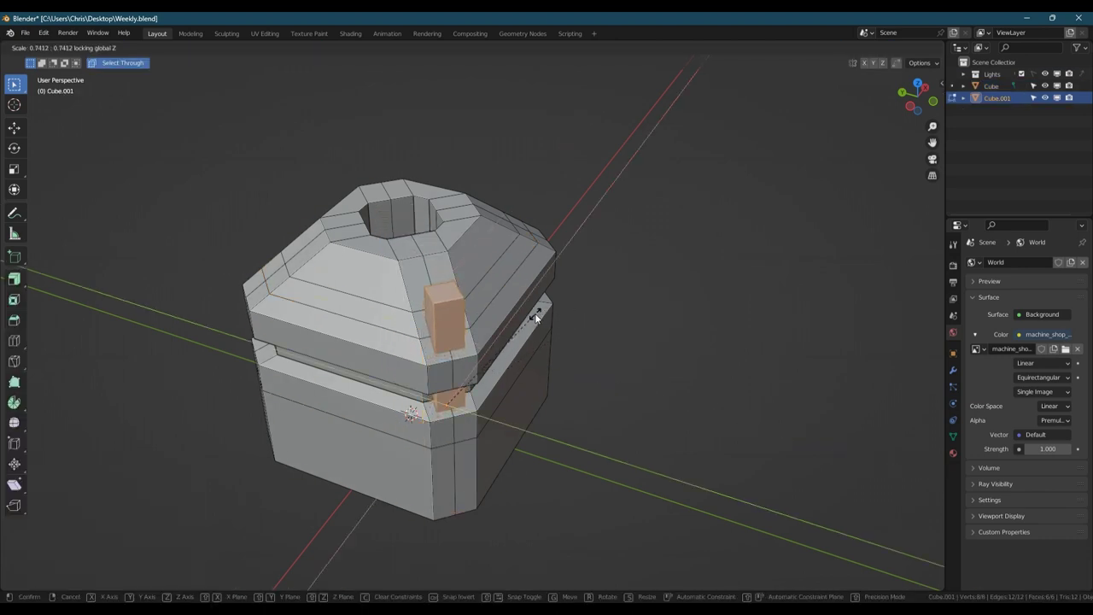
click(535, 312)
middle_drag(535, 312, 325, 203)
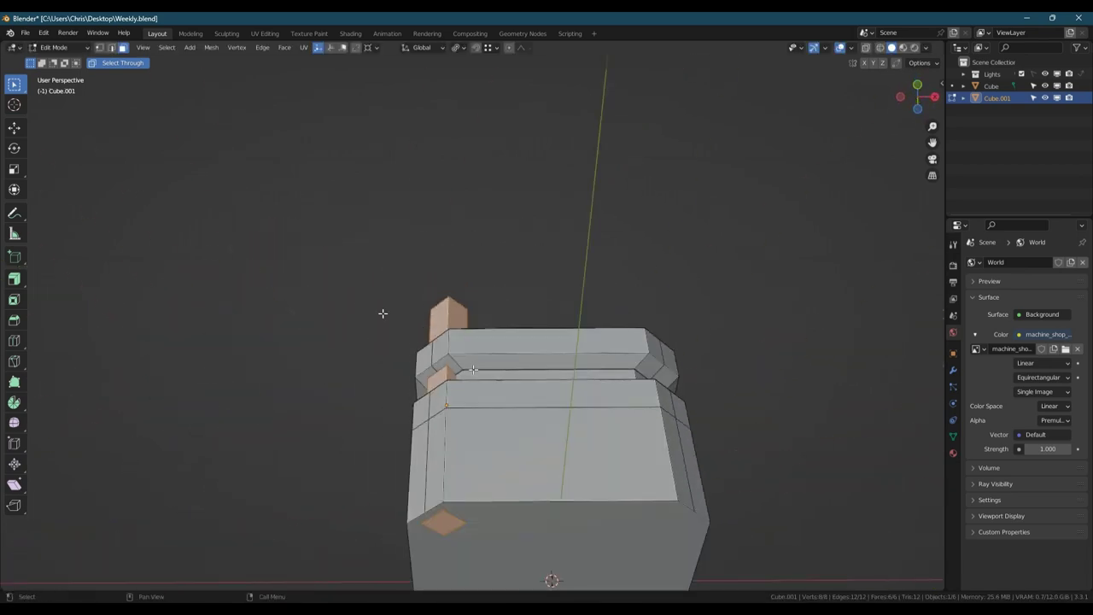
click(447, 522)
middle_drag(453, 524, 479, 245)
Step: Join the corner pillar to the main body with a Boolean union
key(Tab)
shift+click(484, 238)
key(ctrl+shift+b)
click(432, 264)
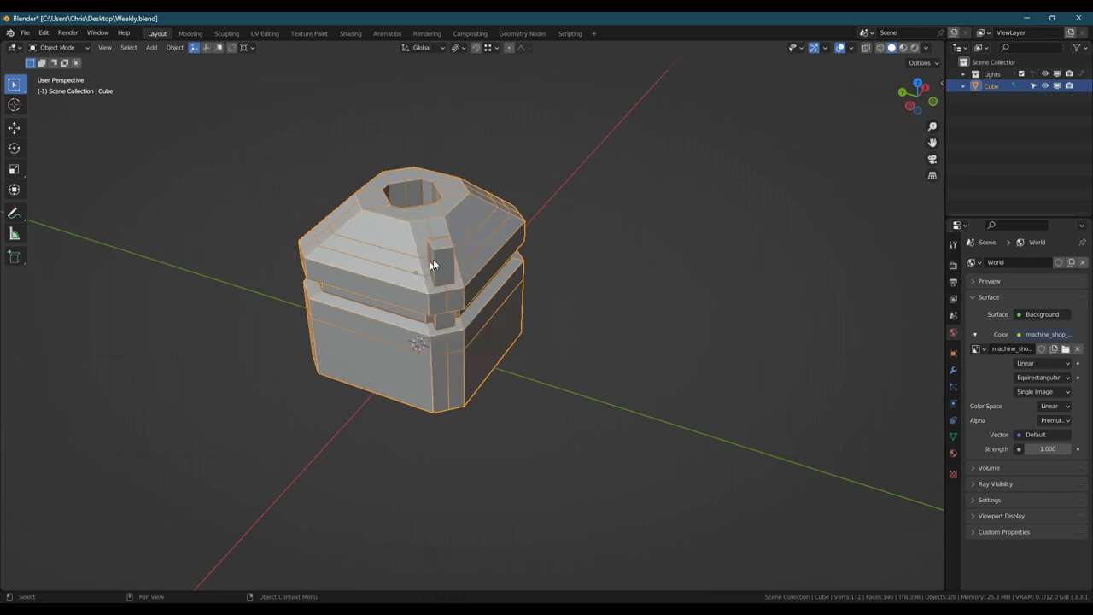
Step: Merge all vertices of the combined mesh by distance at 0.0001 m
key(Tab)
key(a)
key(m)
click(431, 247)
scroll(445, 308, up, 4)
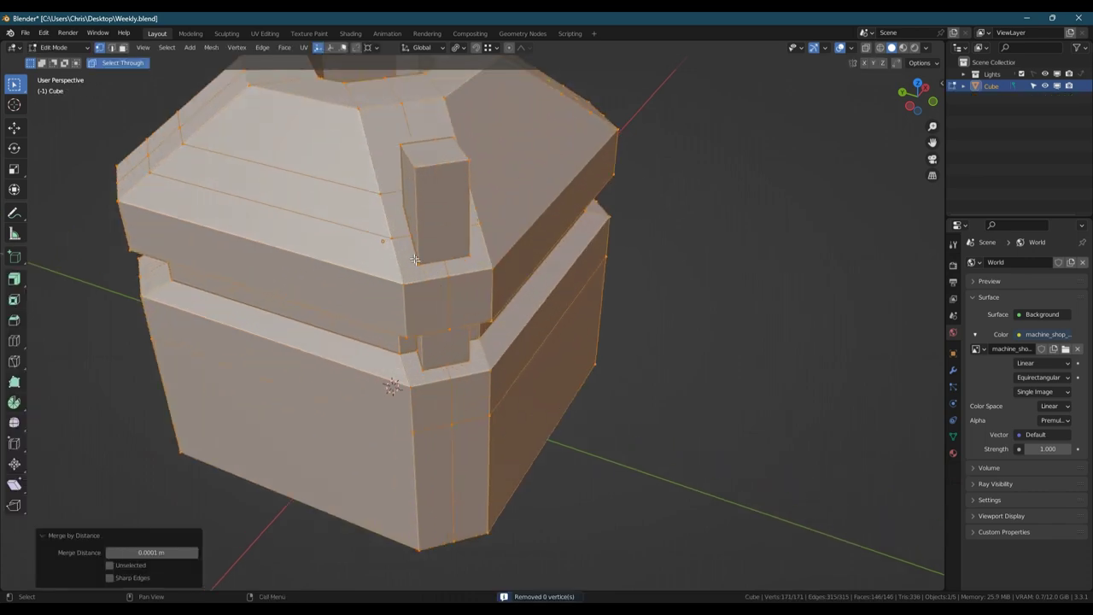
Step: Connect the pillar's corner vertices to the neighbouring roof and groove vertices with edges
middle_drag(442, 280, 420, 305)
click(413, 274)
shift+click(400, 289)
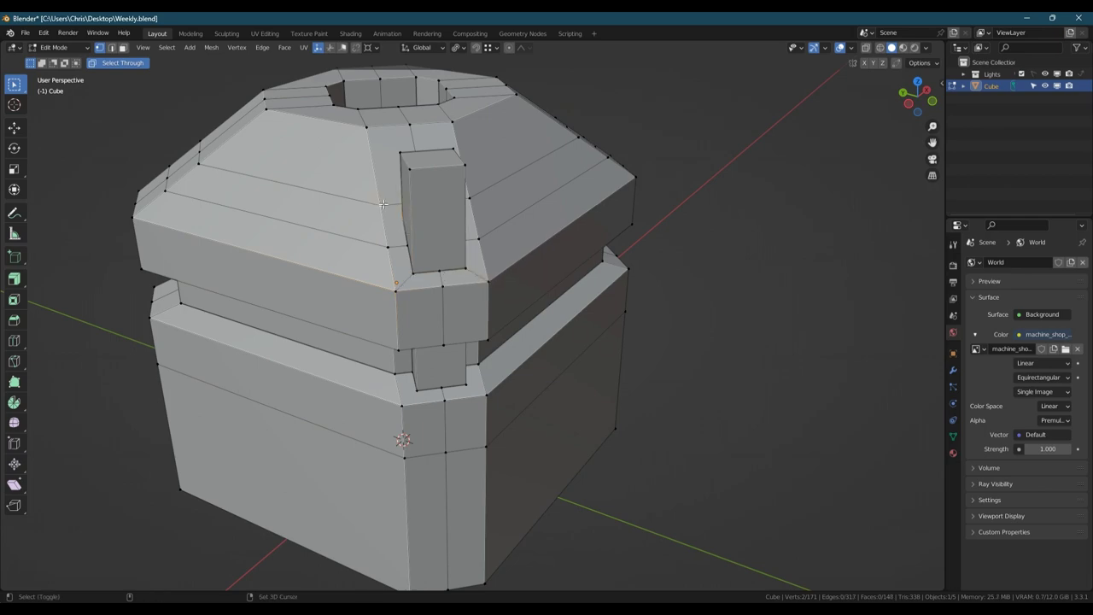
middle_drag(535, 244, 422, 241)
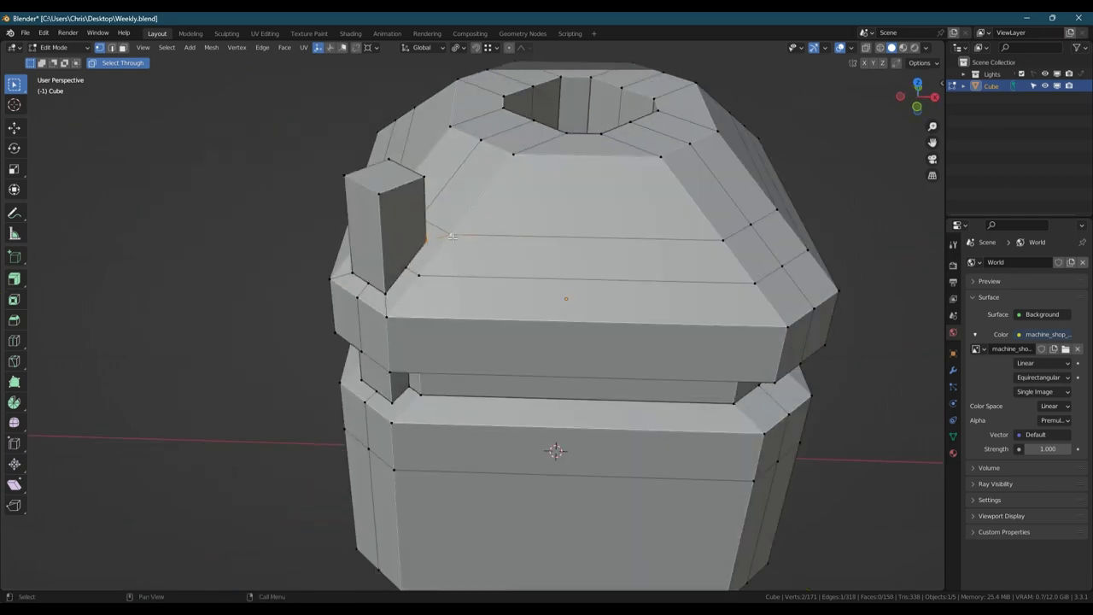
key(alt+z)
key(alt+z)
middle_drag(469, 282, 405, 356)
scroll(404, 355, up, 2)
click(399, 338)
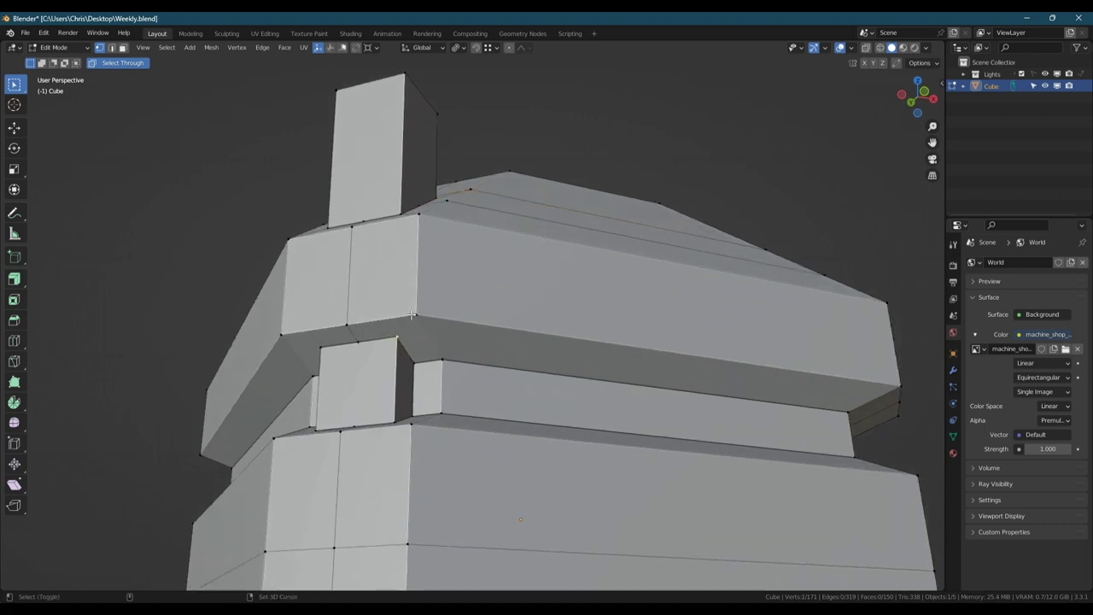
Step: Delete the pillar's end faces and the main face on the underside of the body
middle_drag(283, 330, 364, 365)
key(3)
click(331, 432)
shift+click(355, 429)
key(x)
key(f)
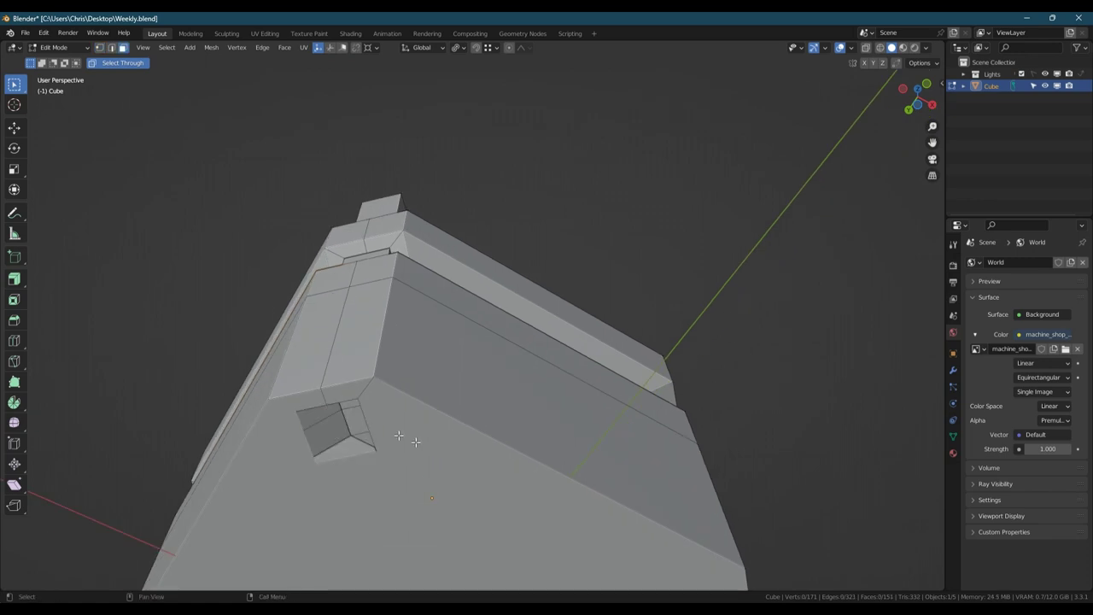
click(402, 436)
key(x)
key(f)
Step: Delete the leftover pillar faces inside the lower part of the body
click(357, 389)
key(shift+h)
key(alt+h)
click(357, 389)
key(x)
key(f)
Step: Try to close the open underside with a Grid Fill on its boundary loop, using span 3 and offset 1
scroll(363, 319, down, 4)
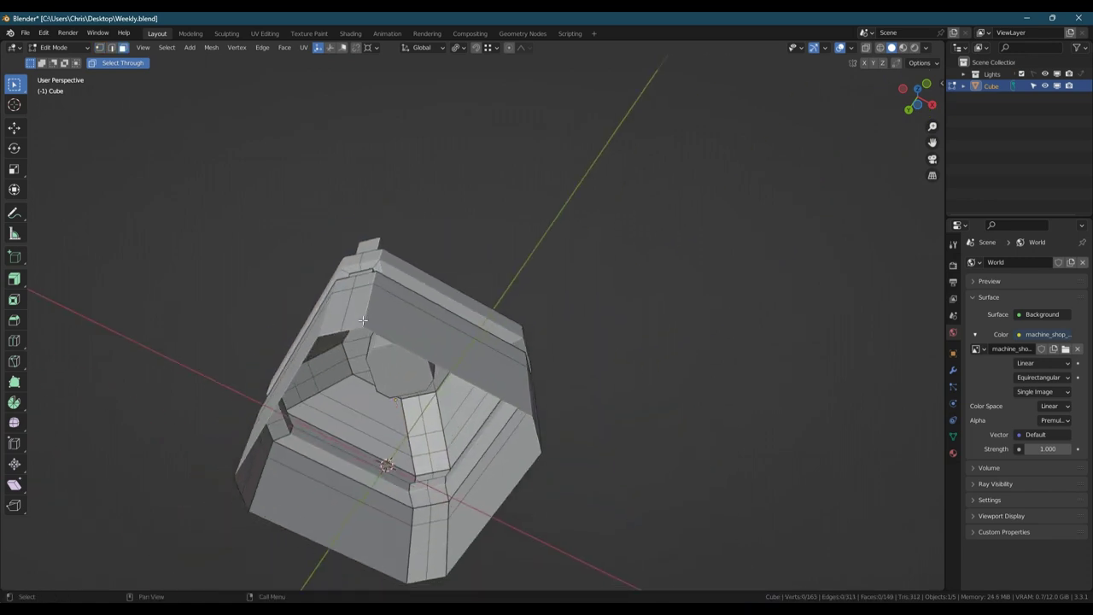
middle_drag(362, 320, 426, 439)
key(2)
alt+click(423, 505)
middle_drag(422, 506, 419, 410)
key(ctrl+f)
key(g)
click(109, 557)
click(195, 554)
click(195, 553)
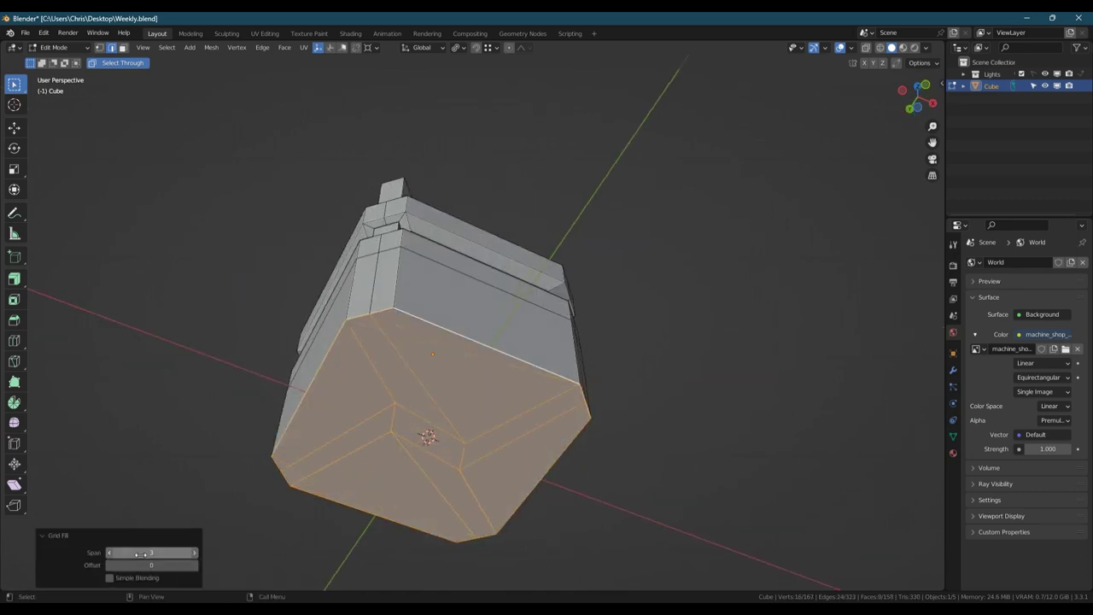
click(195, 565)
middle_drag(533, 331, 151, 506)
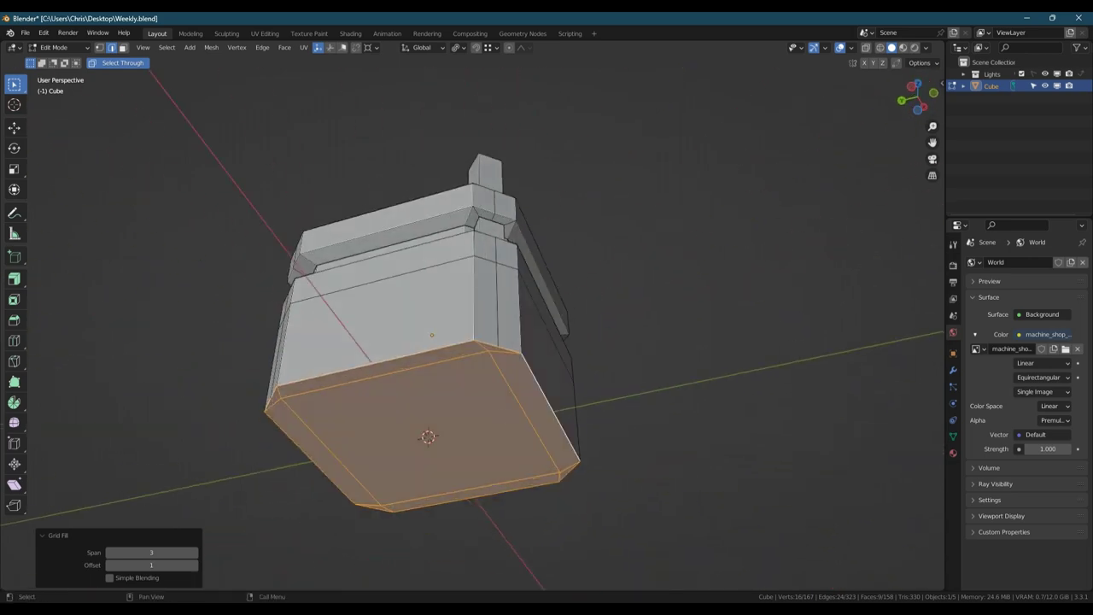
Step: Compare the underside with and without the grid fill, and undo the fill
key(ctrl+z)
key(ctrl+z)
key(ctrl+z)
key(ctrl+shift+z)
key(ctrl+shift+z)
key(ctrl+shift+z)
middle_drag(426, 415, 384, 431)
key(ctrl+z)
key(ctrl+z)
key(ctrl+z)
middle_drag(398, 332, 357, 393)
key(ctrl+shift+z)
key(ctrl+shift+z)
key(ctrl+shift+z)
middle_drag(441, 346, 428, 359)
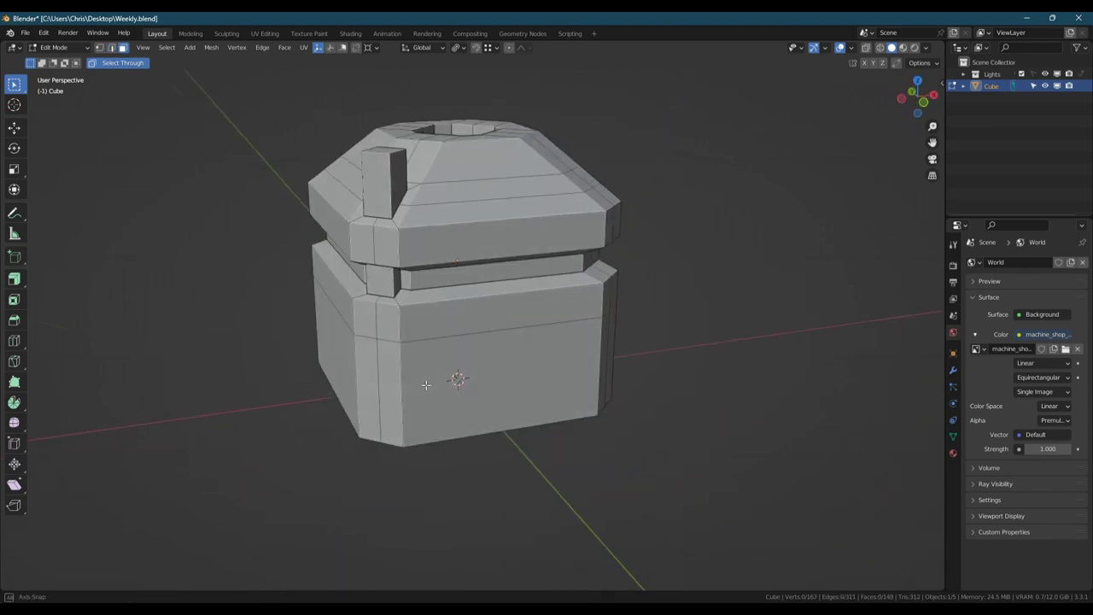
scroll(401, 235, up, 3)
middle_drag(375, 279, 410, 291)
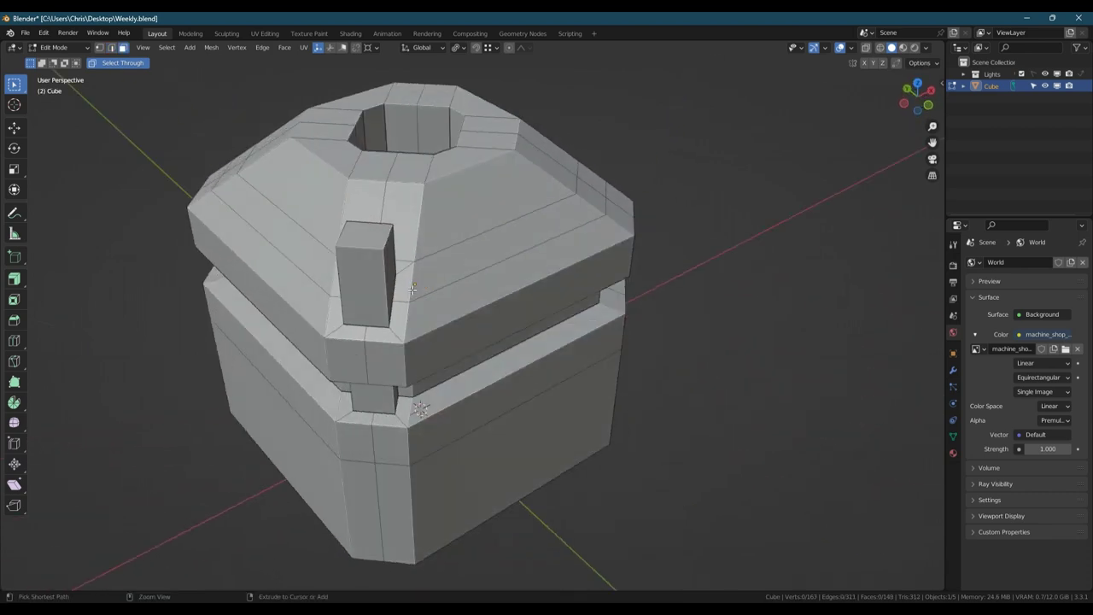
Step: Add a Mirror modifier to the body on X and Y with bisect and flip on both axes, and apply it
key(Tab)
key(q)
click(412, 294)
click(953, 369)
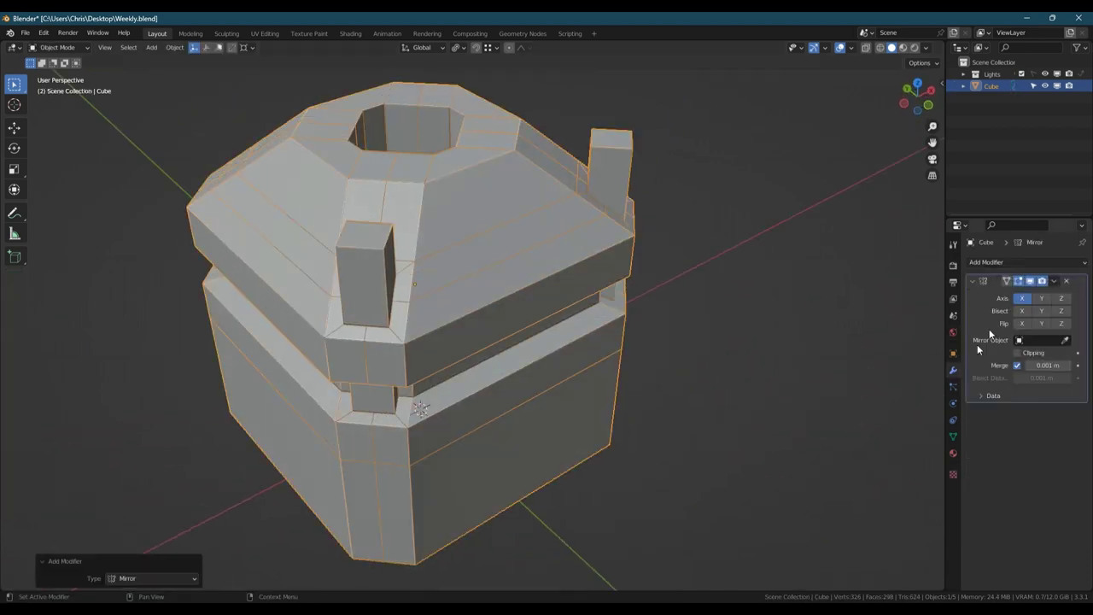
click(1022, 311)
click(1022, 324)
click(1041, 298)
click(1041, 310)
click(1043, 323)
key(ctrl+a)
middle_drag(663, 339, 409, 329)
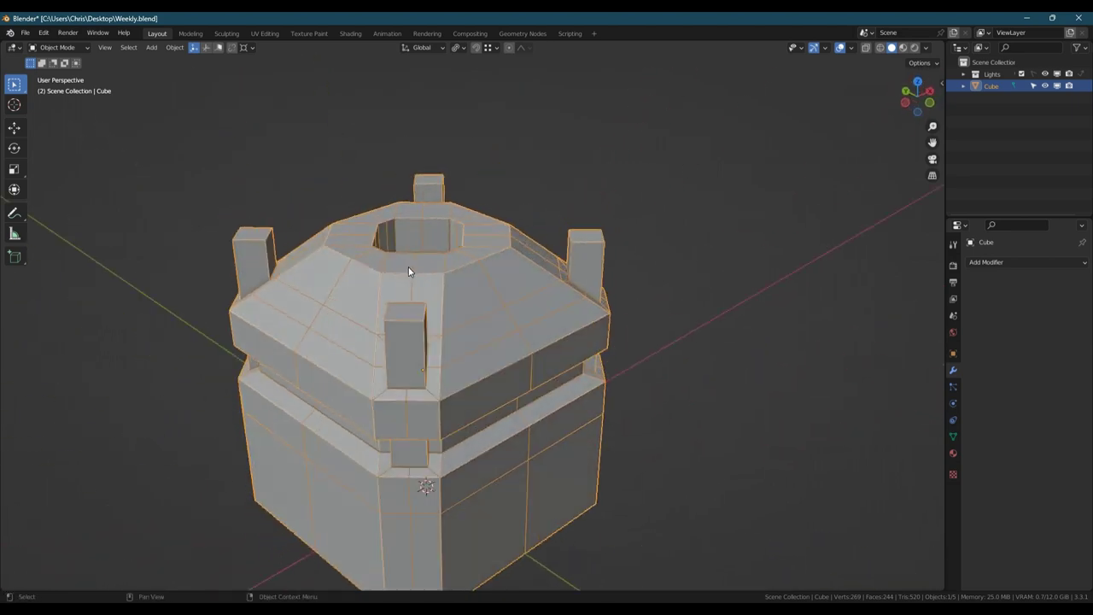
Step: Select the top faces of all four corner pillars and extrude them upward about 2.41 m
key(Tab)
shift+click(582, 238)
shift+click(405, 312)
scroll(427, 333, down, 4)
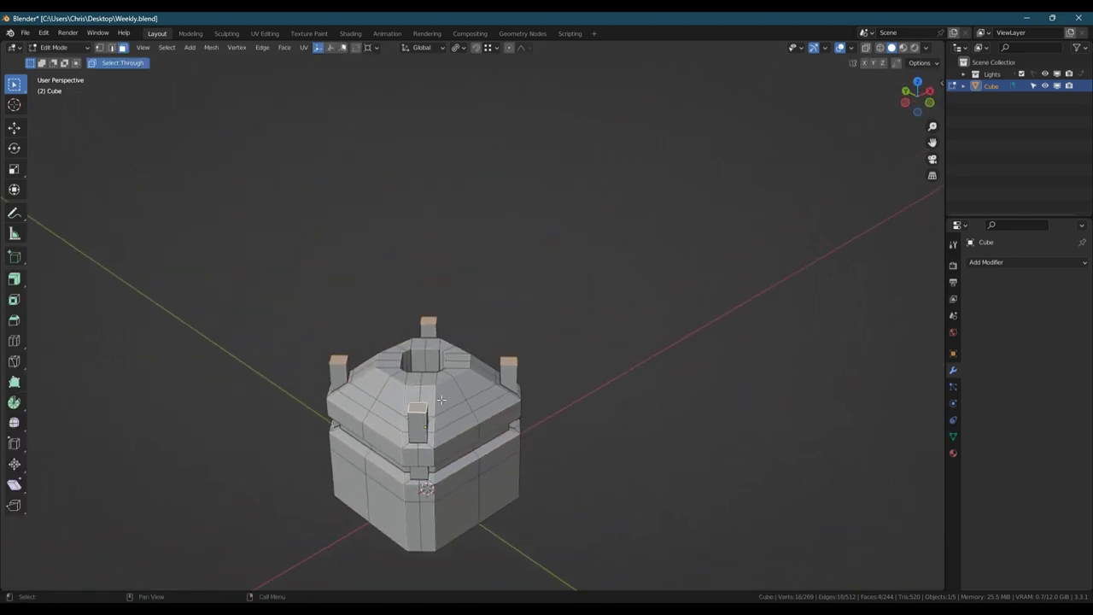
middle_drag(503, 448, 506, 410)
key(e)
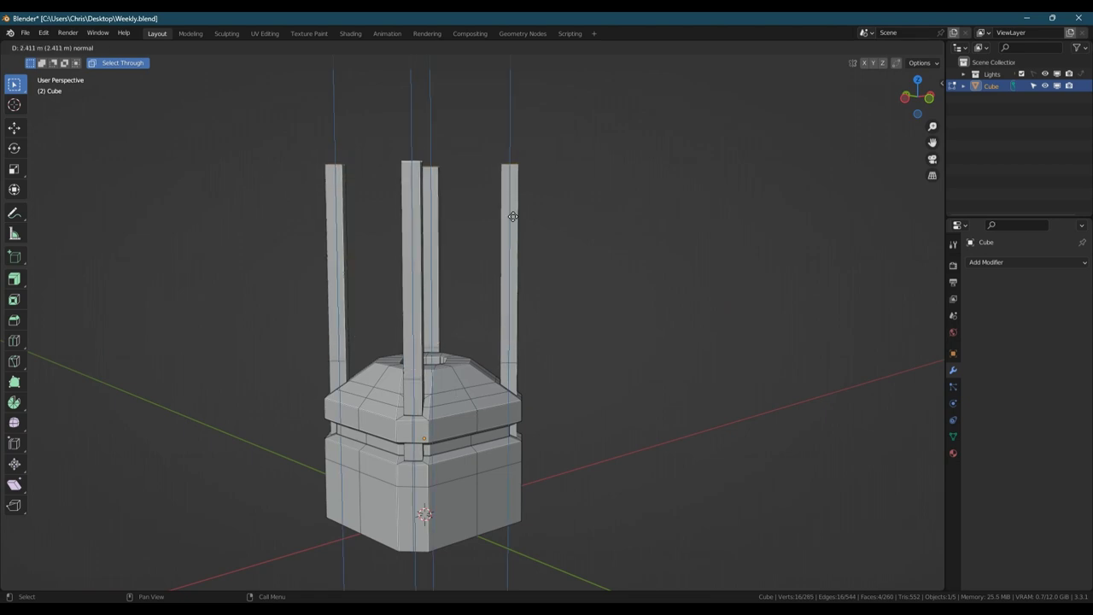
click(512, 216)
Step: Add a Mirror modifier on the Z axis only, with bisect and flip enabled on Z
key(Tab)
key(q)
click(504, 216)
click(1018, 298)
click(1063, 300)
click(1061, 311)
click(1061, 324)
scroll(479, 284, down, 3)
scroll(475, 277, down, 2)
shift+middle_drag(475, 277, 561, 301)
scroll(465, 345, up, 1)
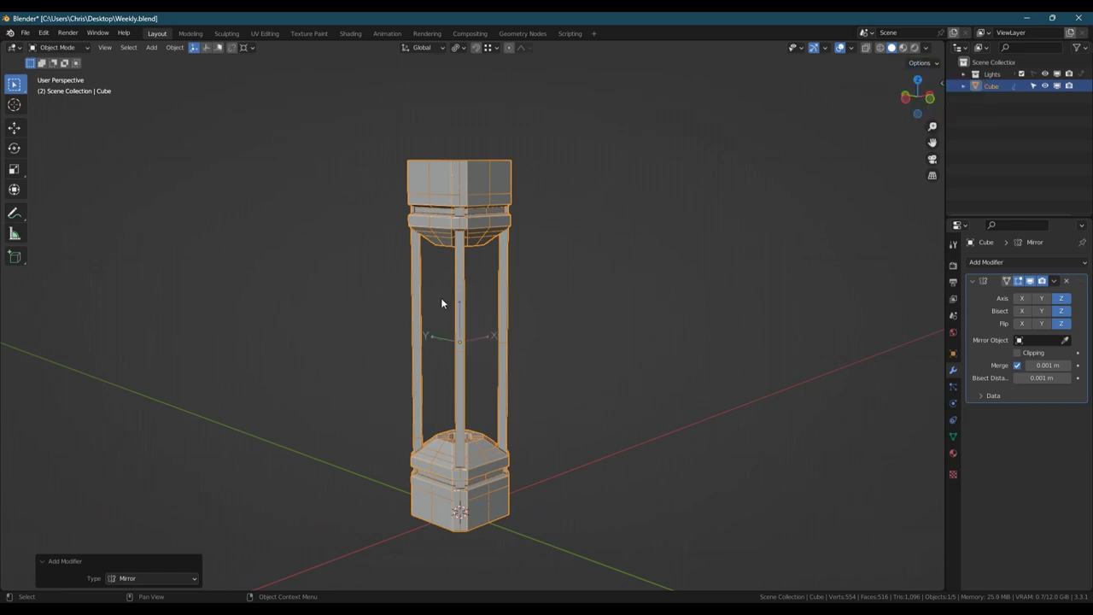
Step: Move the object's origin down about 1.02 m along Z to shorten the mirrored column, turn off origin-only transforms and apply the Mirror modifier
key(Tab)
key(g)
key(z)
click(513, 337)
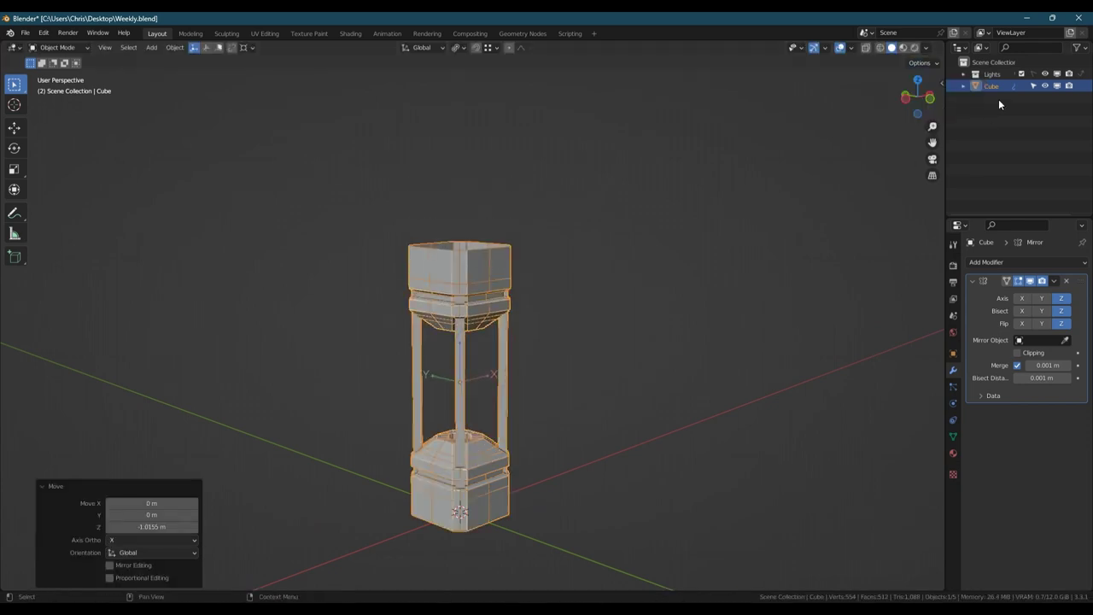
click(921, 63)
click(919, 99)
key(ctrl+a)
middle_drag(478, 290, 440, 277)
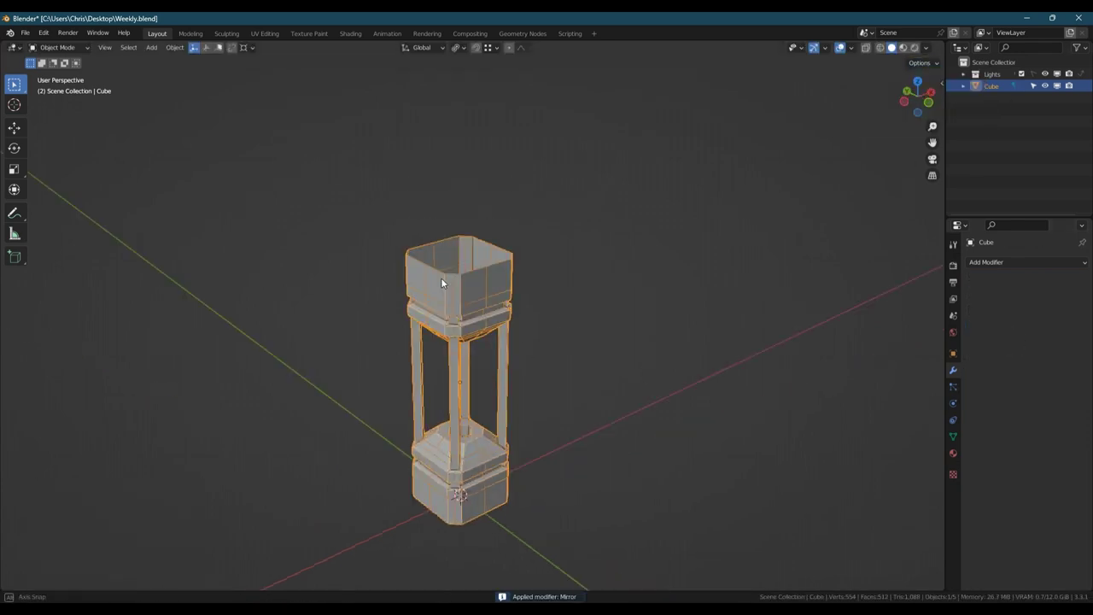
Step: Connect the center vertex of the lower recess floor to the surrounding rim vertices to split its large faces
scroll(453, 432, up, 3)
middle_drag(453, 432, 425, 450)
key(Tab)
scroll(424, 427, up, 5)
click(431, 409)
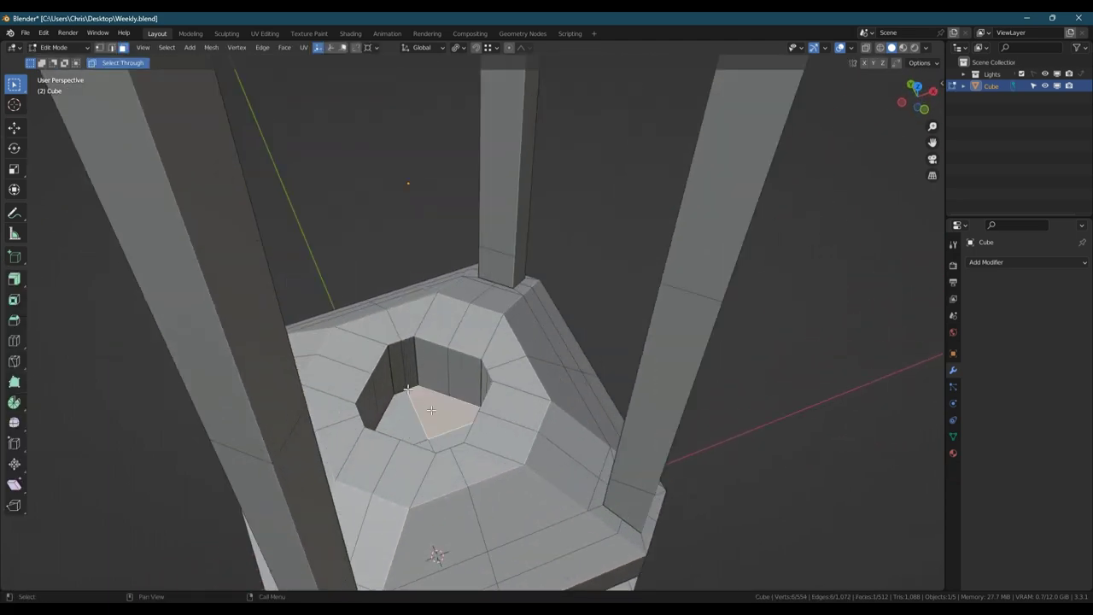
middle_drag(408, 389, 357, 349)
key(1)
click(487, 413)
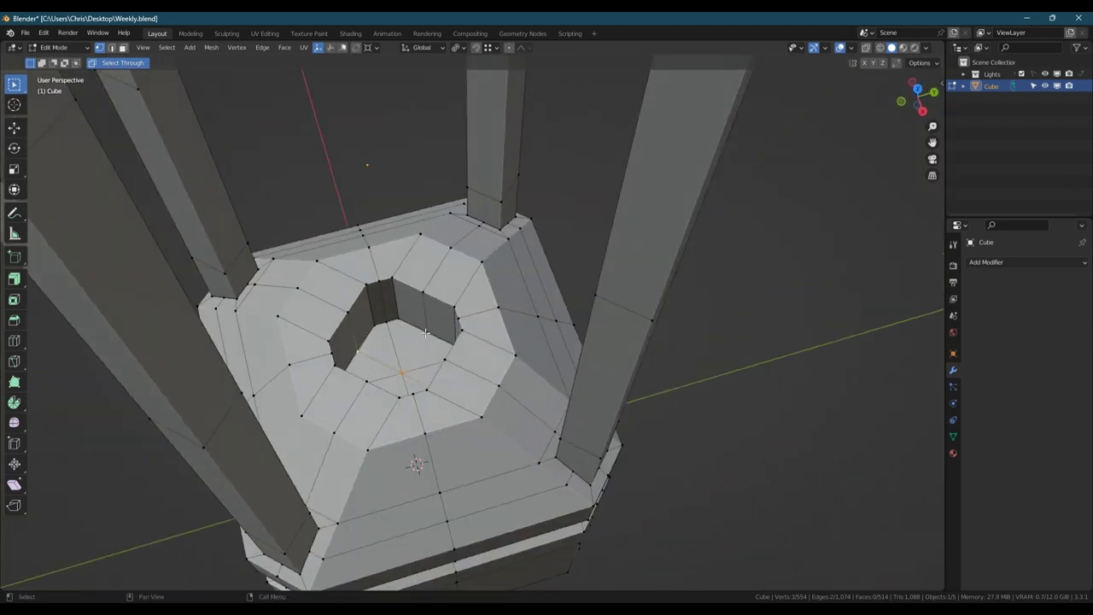
Step: Split the floor of the upper block's recess by connecting its center vertex to the rim vertices
middle_drag(425, 333, 389, 465)
scroll(399, 306, down, 4)
scroll(363, 380, up, 7)
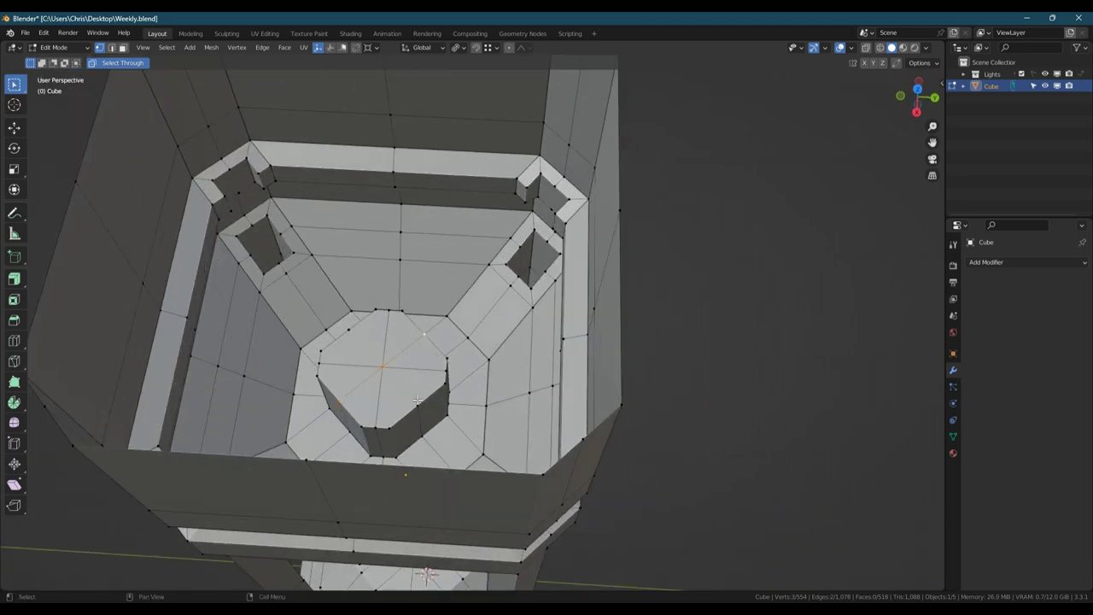
shift+click(350, 330)
key(j)
Step: Select the middle edge loops of all four pillars and bevel them to a width of about 0.978 m
scroll(350, 330, down, 4)
middle_drag(352, 332, 363, 230)
shift+middle_drag(367, 512, 367, 320)
middle_drag(367, 478, 341, 327)
key(2)
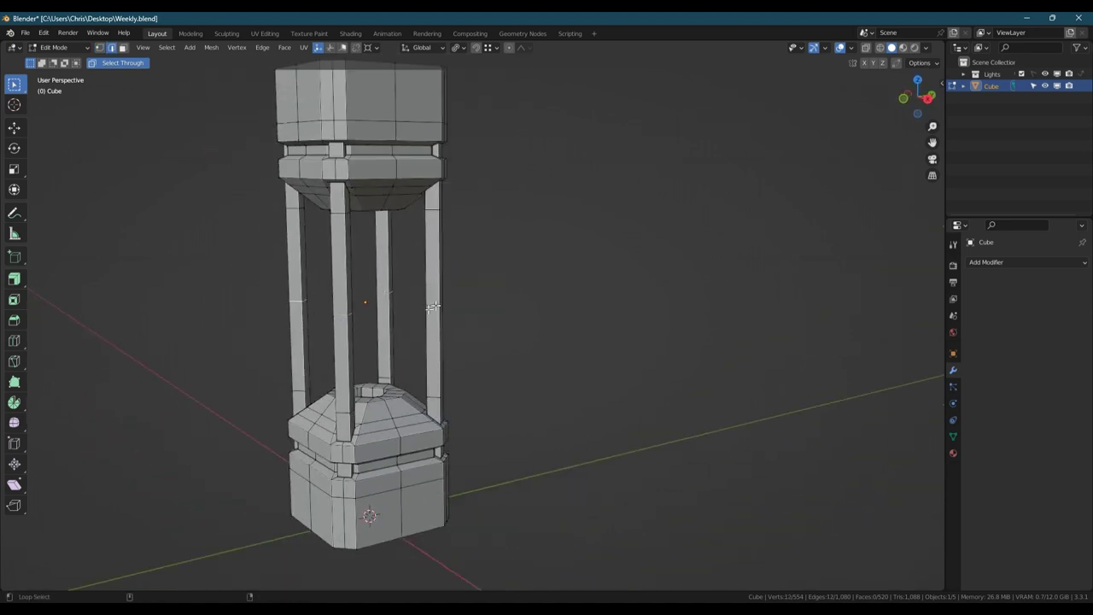
key(ctrl+b)
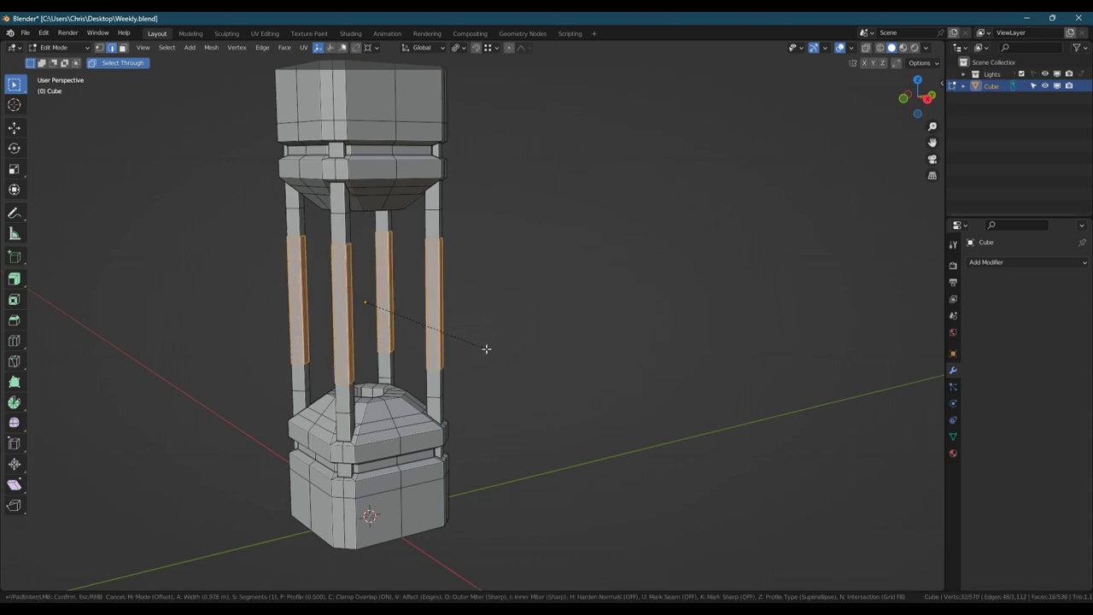
click(486, 348)
Step: Inset the pillars' middle faces about 0.067 m and scale them to about 0.697 in X and Y around individual origins
scroll(589, 341, up, 3)
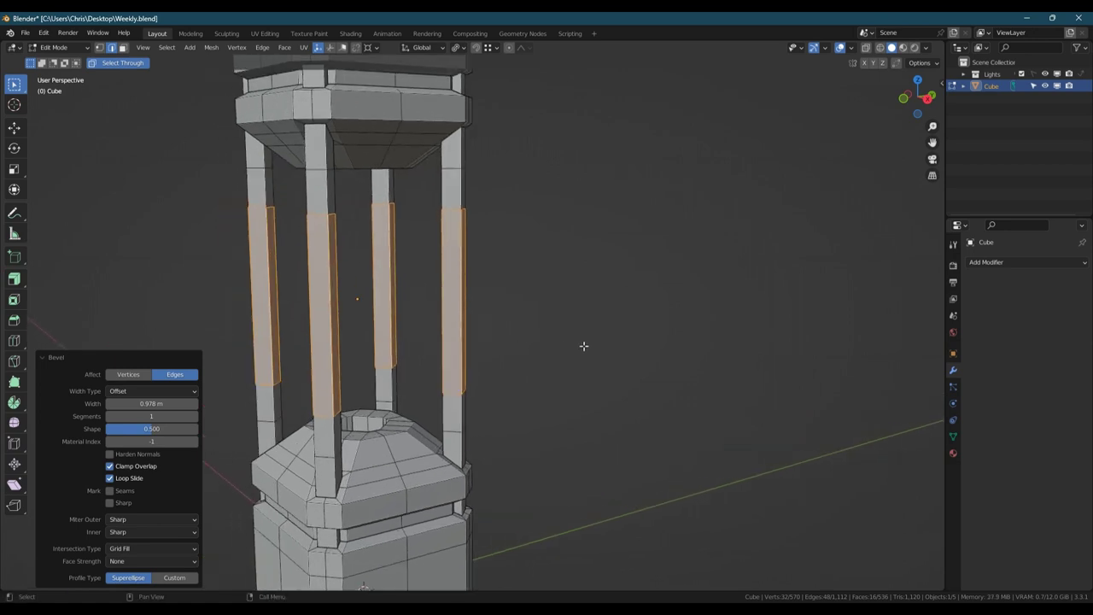
key(i)
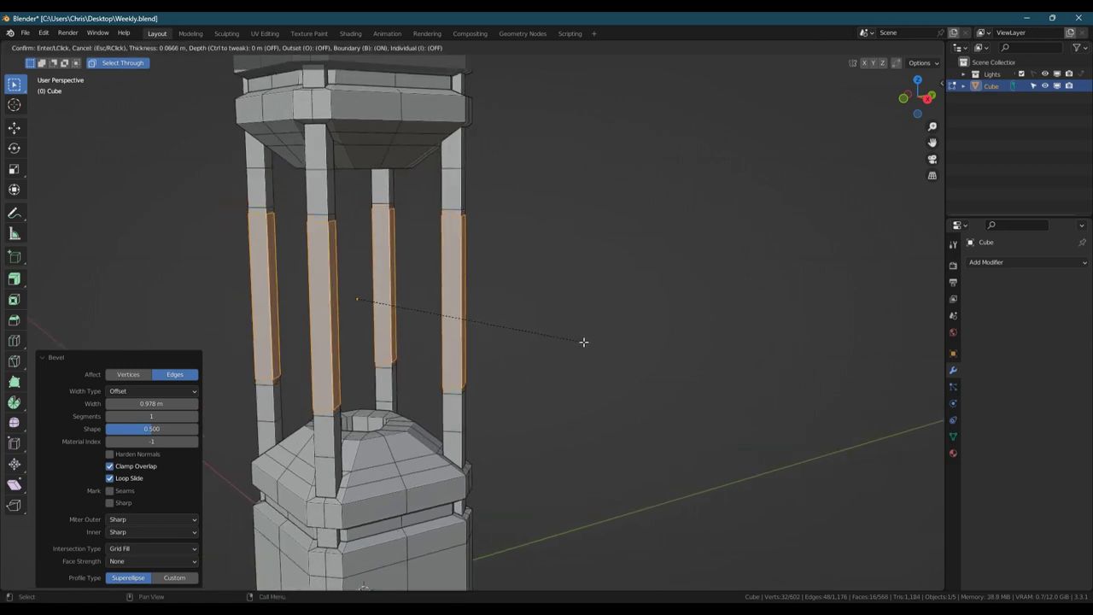
click(584, 342)
click(457, 50)
click(491, 85)
key(s)
key(shift+z)
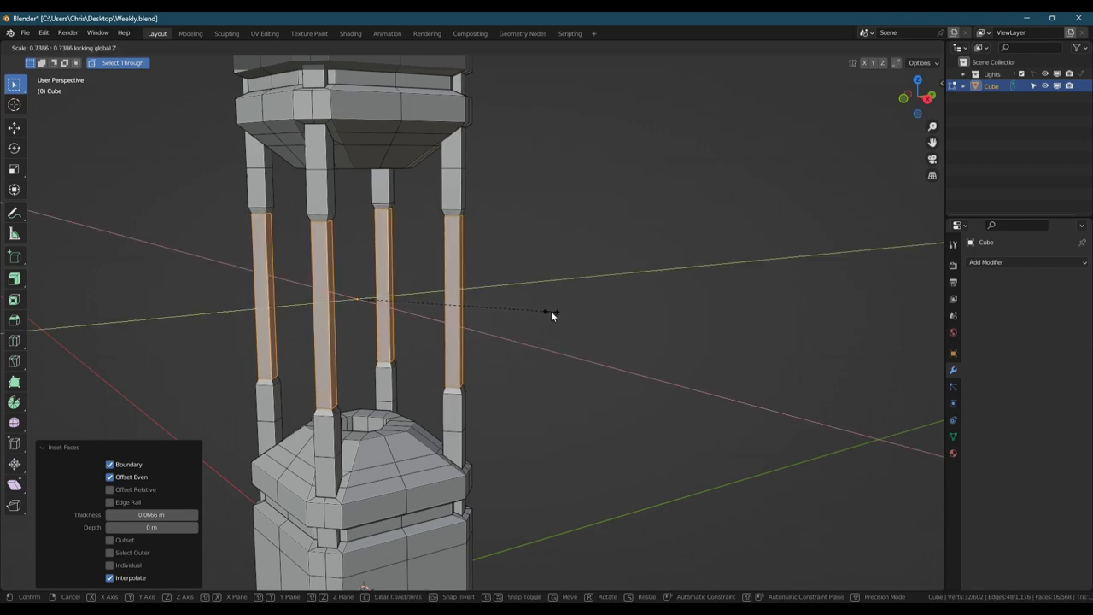
click(539, 311)
Step: Stretch the thinned pillar sections slightly along Z and set the pivot point to Bounding Box Center
key(s)
key(z)
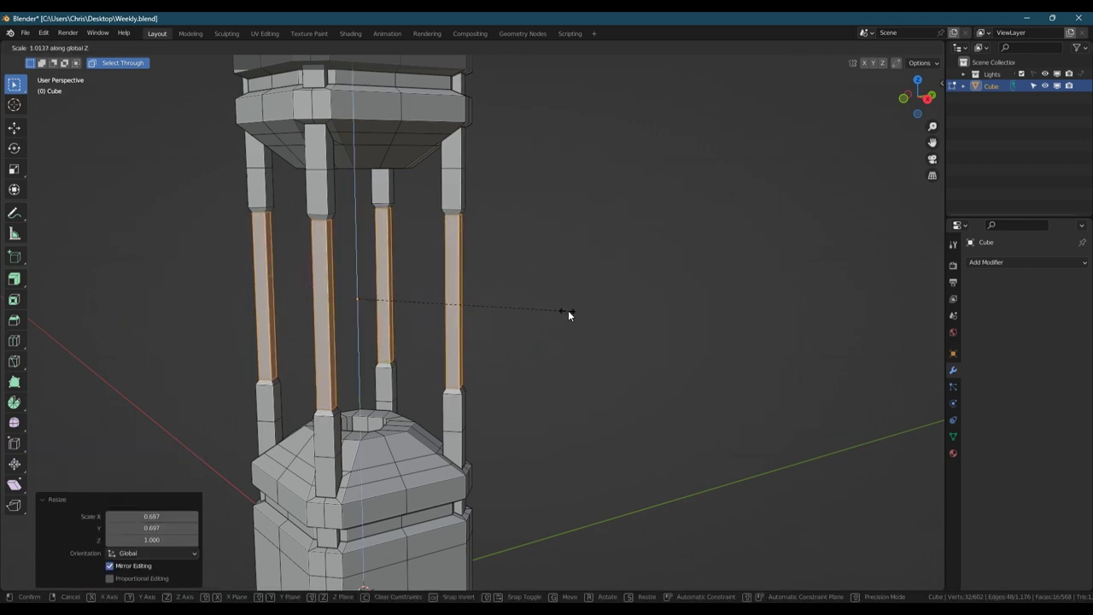
click(575, 311)
click(456, 48)
click(462, 61)
key(Tab)
middle_drag(331, 259, 346, 284)
scroll(472, 315, down, 8)
middle_drag(471, 315, 378, 363)
scroll(392, 359, up, 4)
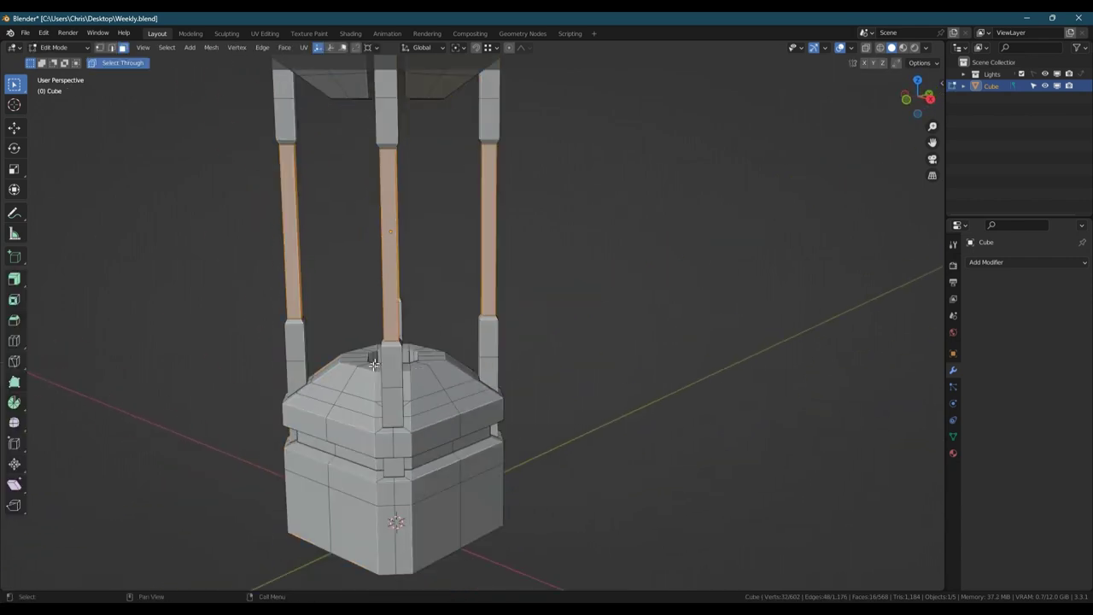
mouse_move(374, 366)
middle_down()
mouse_move(363, 354)
mouse_move(382, 360)
middle_up()
key(g)
key(g)
right_click(364, 356)
scroll(365, 355, up, 2)
key(ctrl+b)
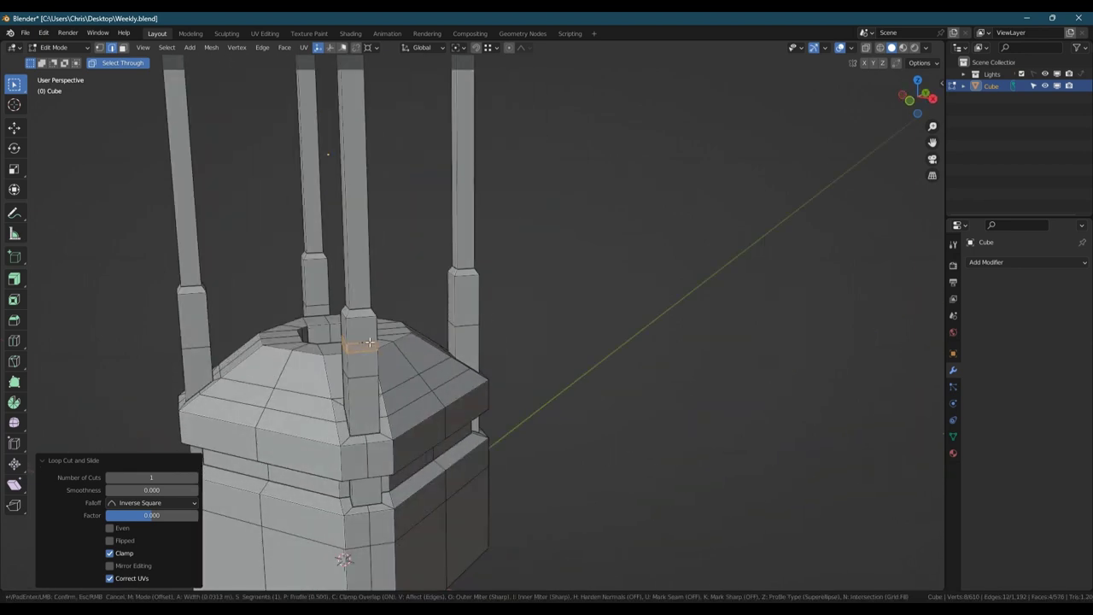
key(Escape)
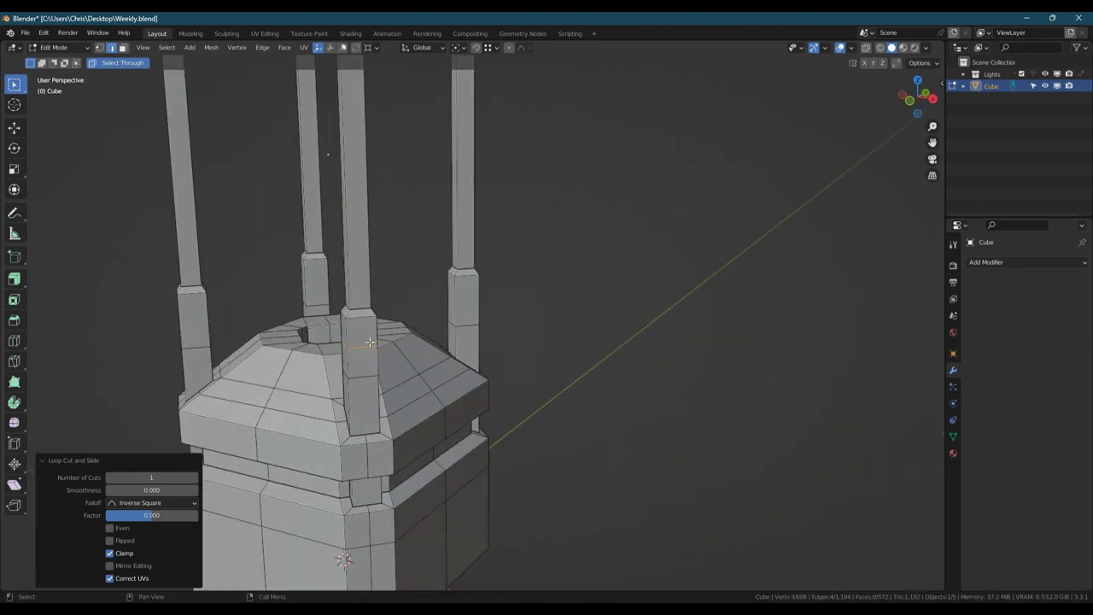
Step: Add two loop cuts below the collar of the front pillar's lower section and bevel them about 0.0245 m wide
key(ctrl+r)
scroll(370, 340, up, 1)
click(369, 340)
right_click(370, 340)
key(ctrl+b)
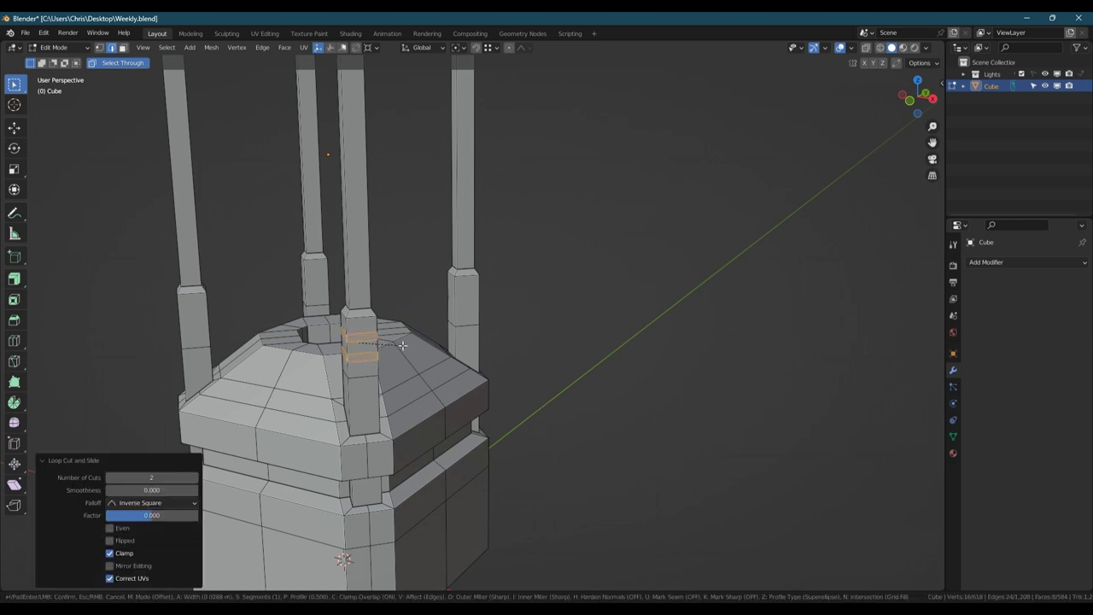
click(402, 345)
Step: Extrude the two beveled bands along their normals inward by about 0.039 m to form grooves
drag(16, 279, 58, 330)
drag(358, 292, 355, 294)
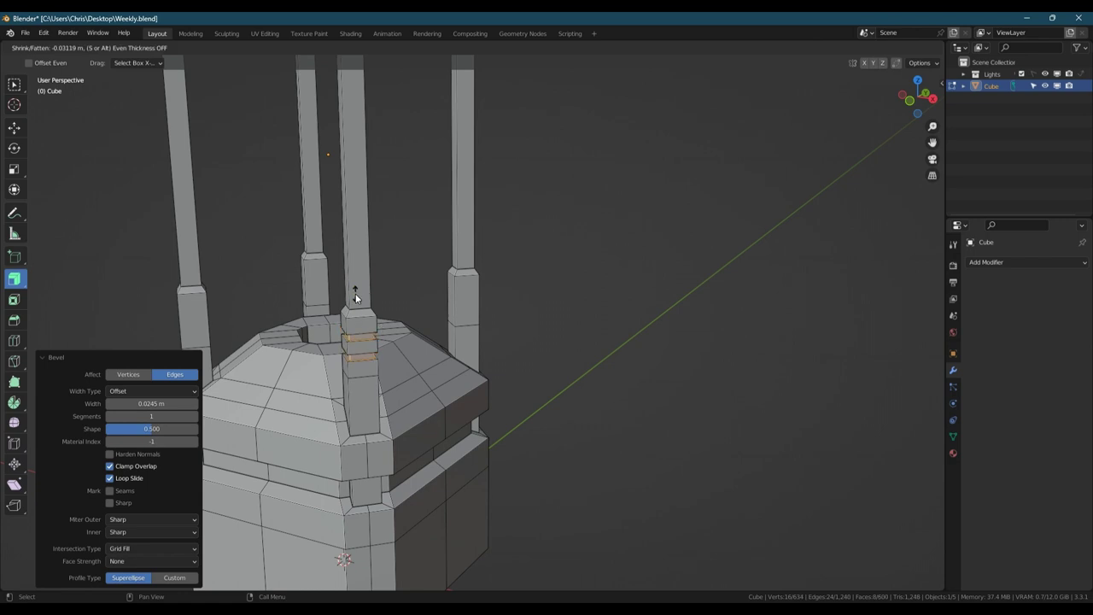
drag(356, 294, 356, 293)
drag(14, 84, 65, 183)
scroll(358, 351, up, 3)
middle_drag(547, 339, 500, 310)
Step: Set the pivot point to Individual Origins and scale the recessed groove faces along Z
key(s)
key(z)
click(442, 332)
click(456, 47)
click(468, 91)
key(s)
key(z)
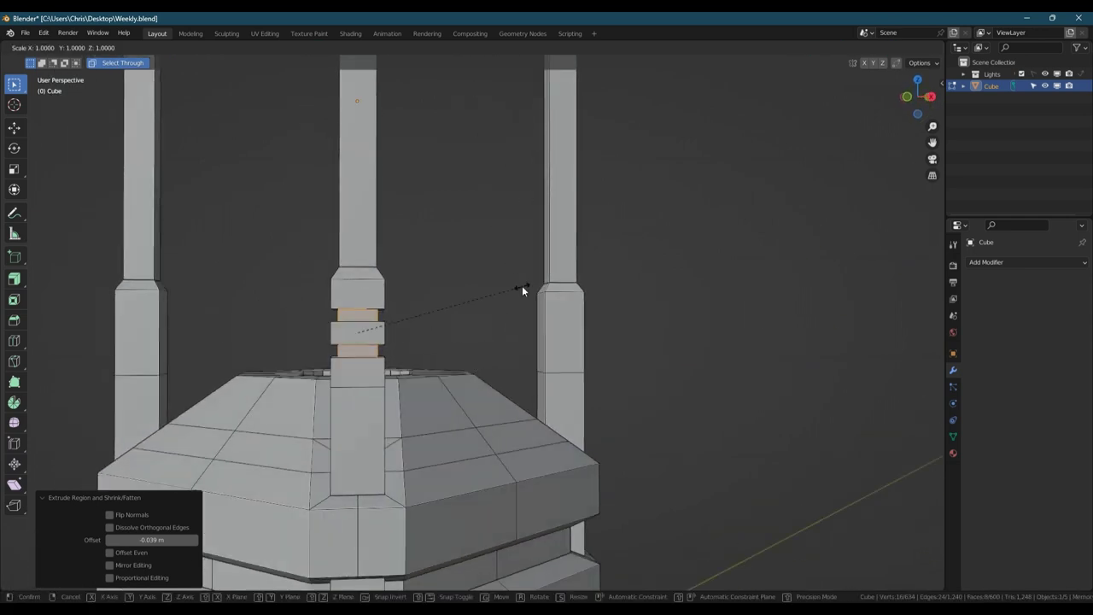
click(431, 297)
Step: Mirror the grooved pillar on X and Y with bisect on both axes and flip on Y, and apply the modifier
middle_drag(431, 297, 495, 299)
key(Tab)
key(q)
click(457, 273)
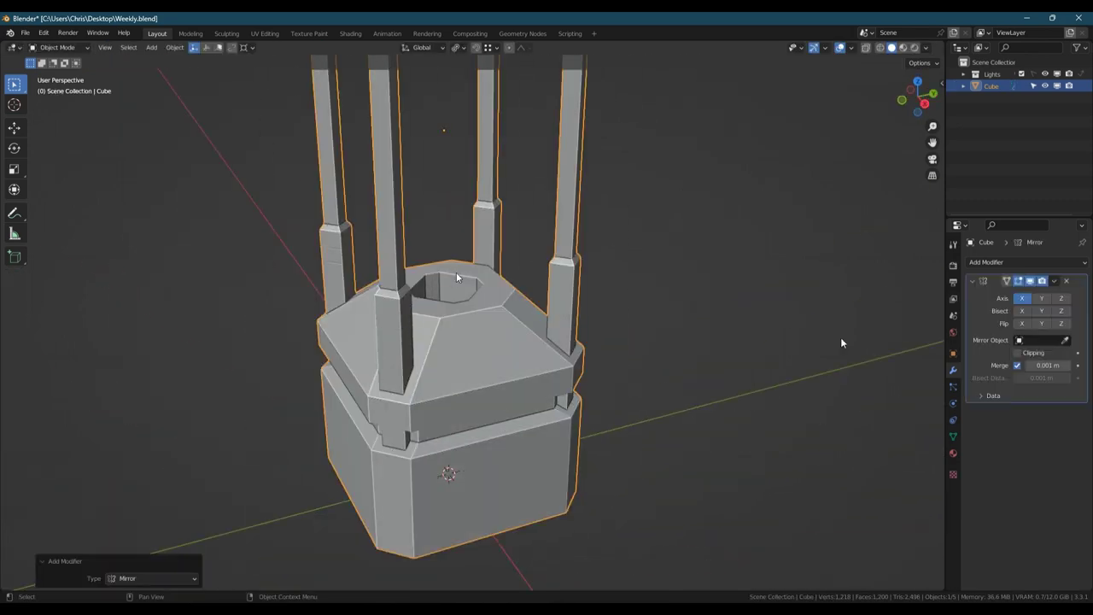
click(1022, 311)
click(1041, 298)
click(1041, 311)
click(1039, 325)
click(1025, 325)
click(1025, 326)
key(ctrl+a)
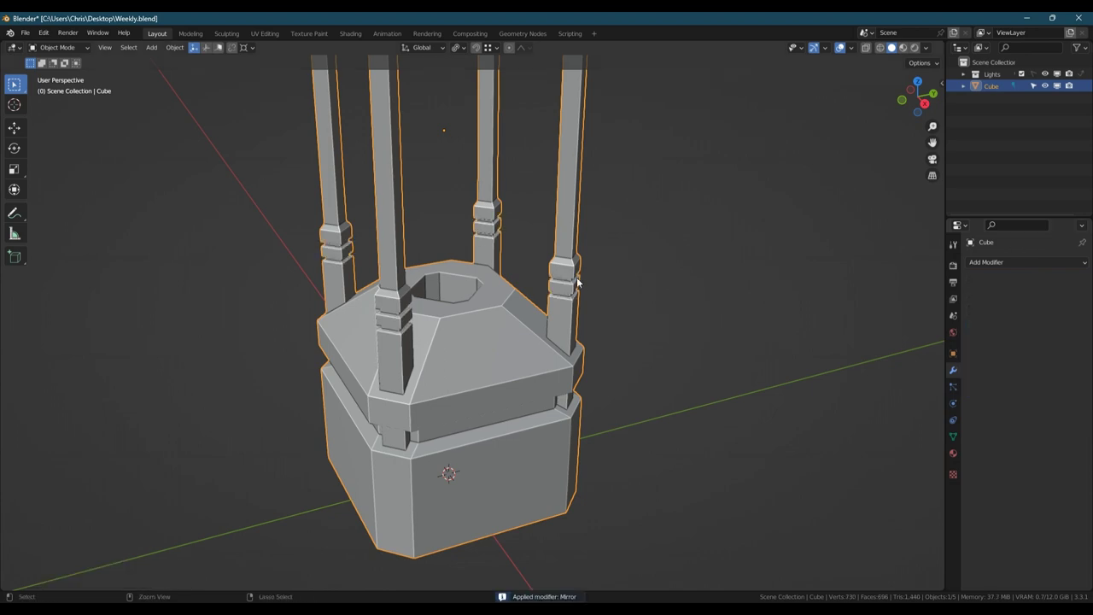
Step: Mirror the lower half upward on Z only, with bisect and flip on Z, and apply the modifier
key(q)
click(578, 282)
click(1024, 299)
click(1062, 299)
click(1061, 311)
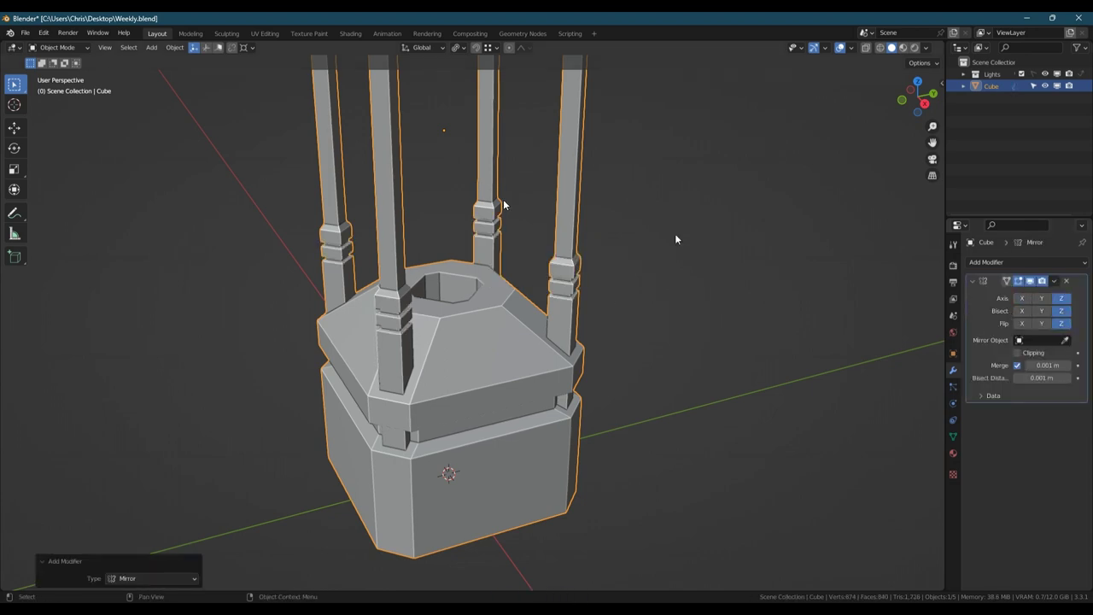
click(1064, 325)
scroll(501, 207, down, 1)
scroll(500, 207, down, 3)
shift+middle_drag(501, 207, 509, 295)
key(ctrl+a)
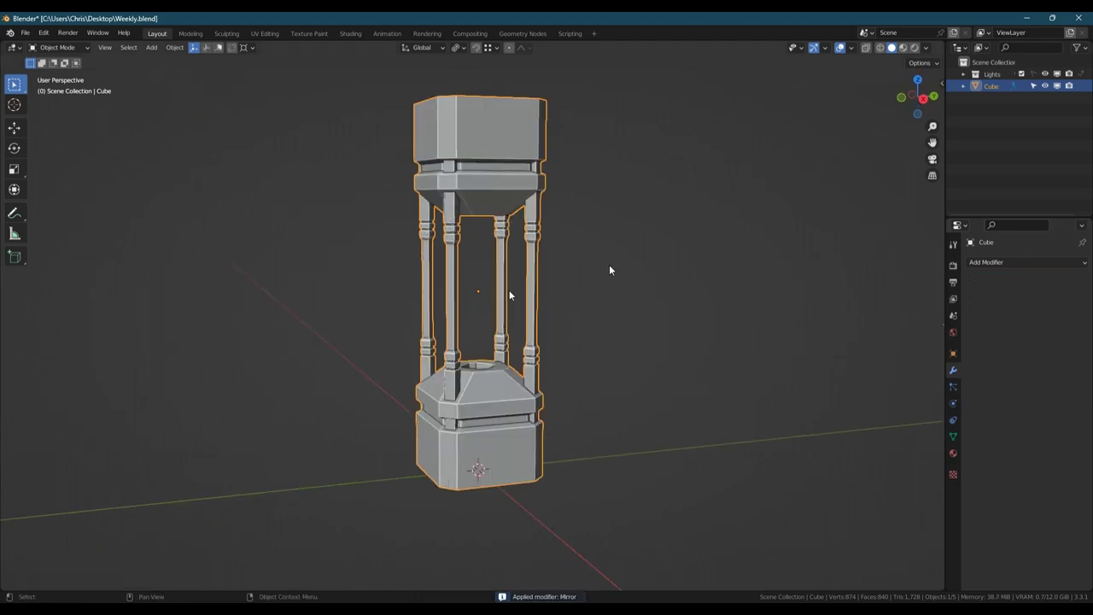
Step: Add a cylinder mesh with its Z location set to 1 m
mouse_move(486, 374)
middle_down()
mouse_move(485, 412)
mouse_move(460, 359)
mouse_move(473, 369)
middle_up()
key(shift+a)
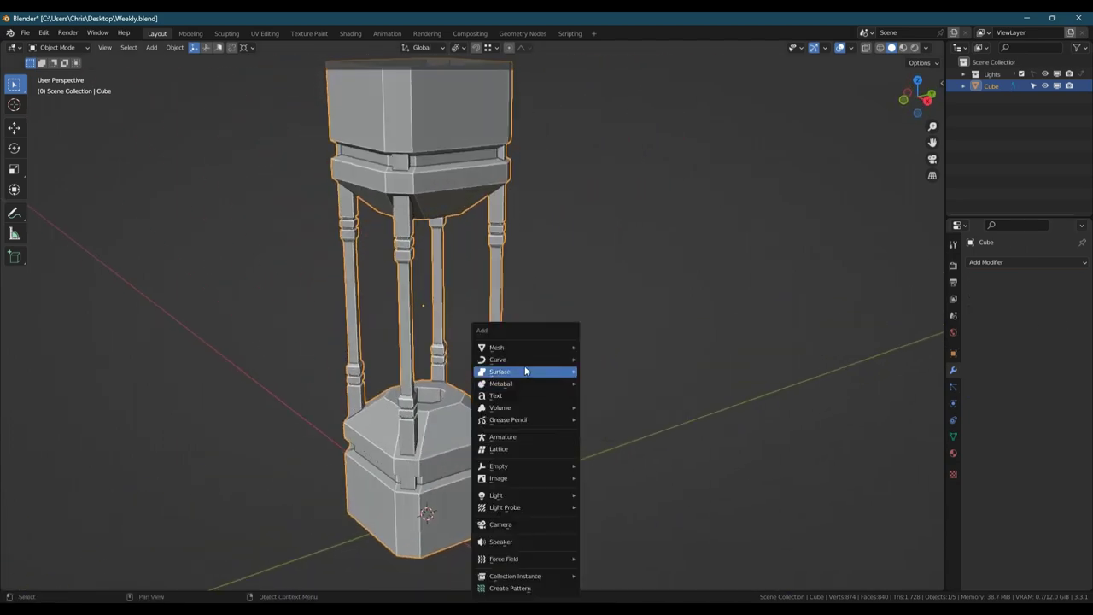
mouse_move(546, 347)
click(612, 148)
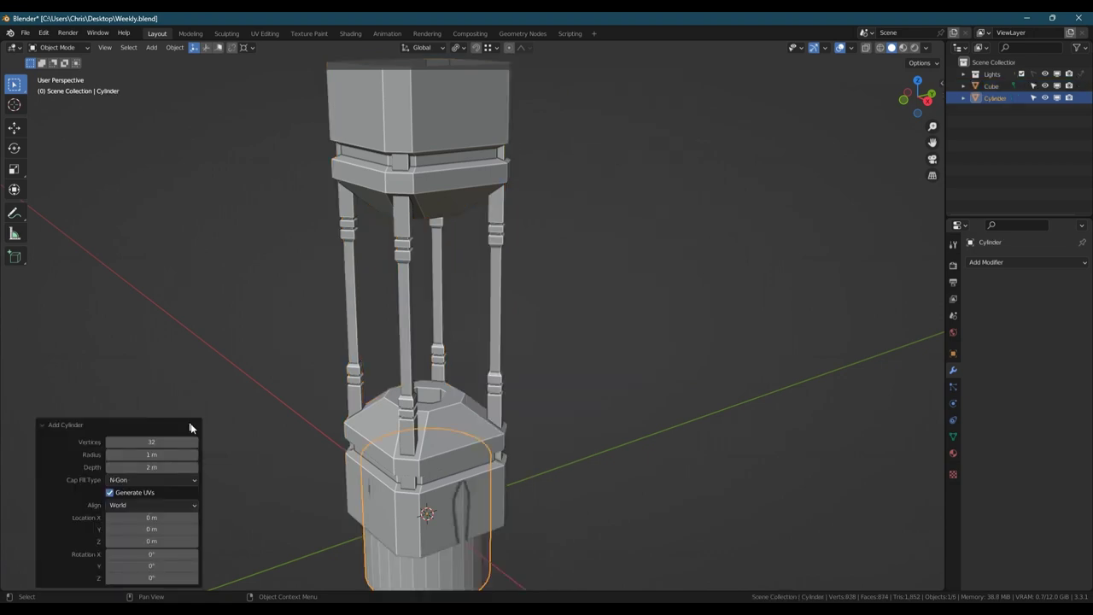
click(152, 541)
text(1)
key(Return)
Step: Reduce the cylinder's radius to 0.277 m so it fits inside the octagonal recess
drag(174, 454, 104, 464)
middle_drag(453, 381, 420, 449)
scroll(420, 449, up, 6)
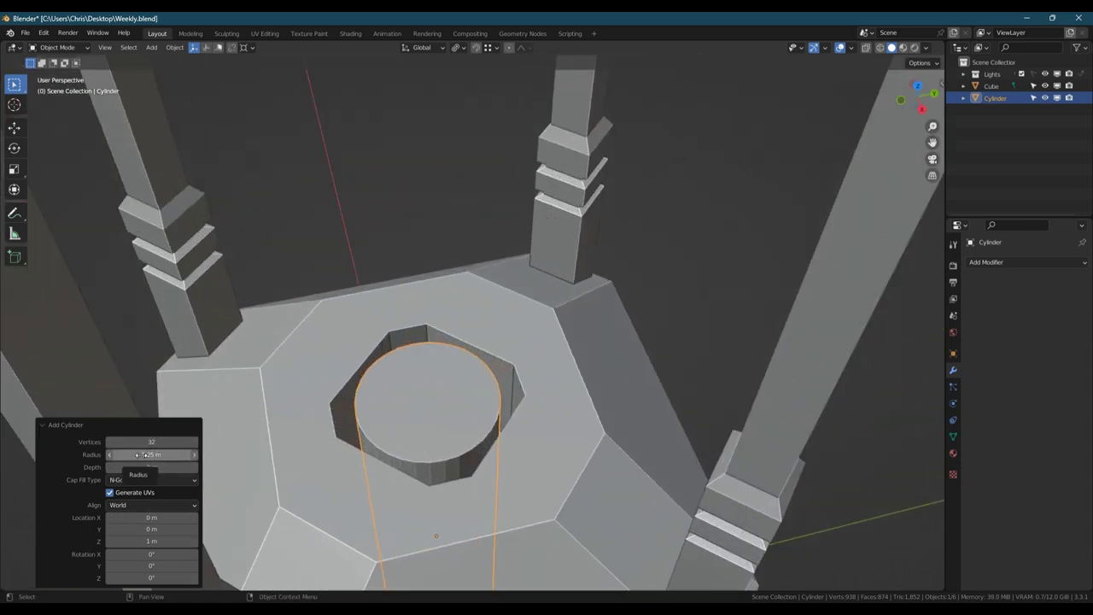
drag(145, 457, 158, 457)
middle_drag(442, 444, 448, 414)
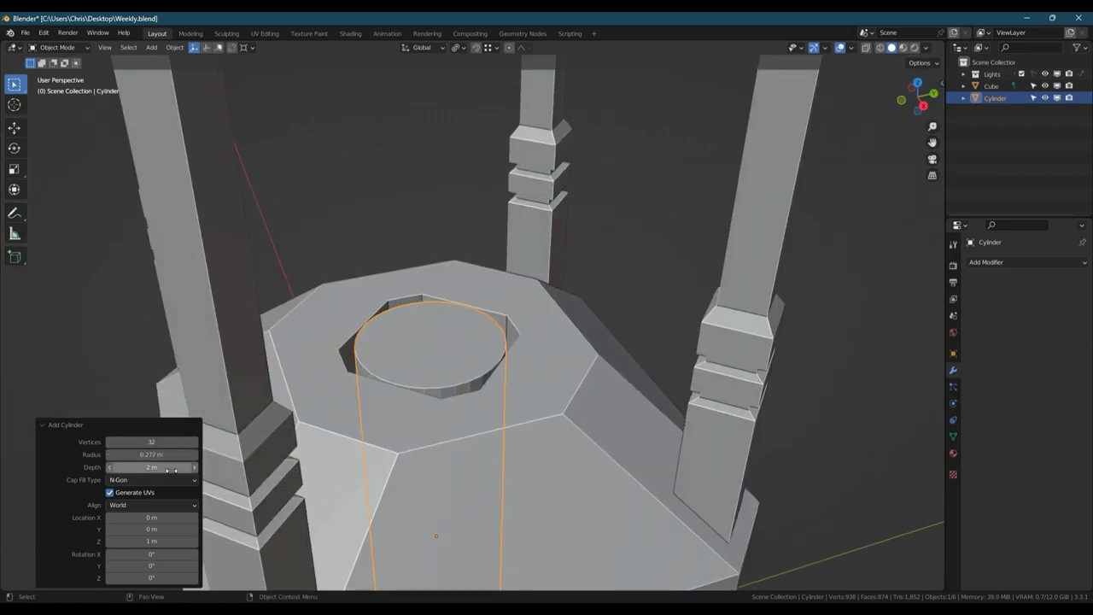
Step: Turn on the wireframe overlay and move the cylinder up about 2.4 m along Z, between the two blocks
scroll(381, 433, down, 4)
scroll(381, 433, down, 3)
shift+middle_drag(375, 405, 327, 429)
key(shift+z)
key(g)
key(z)
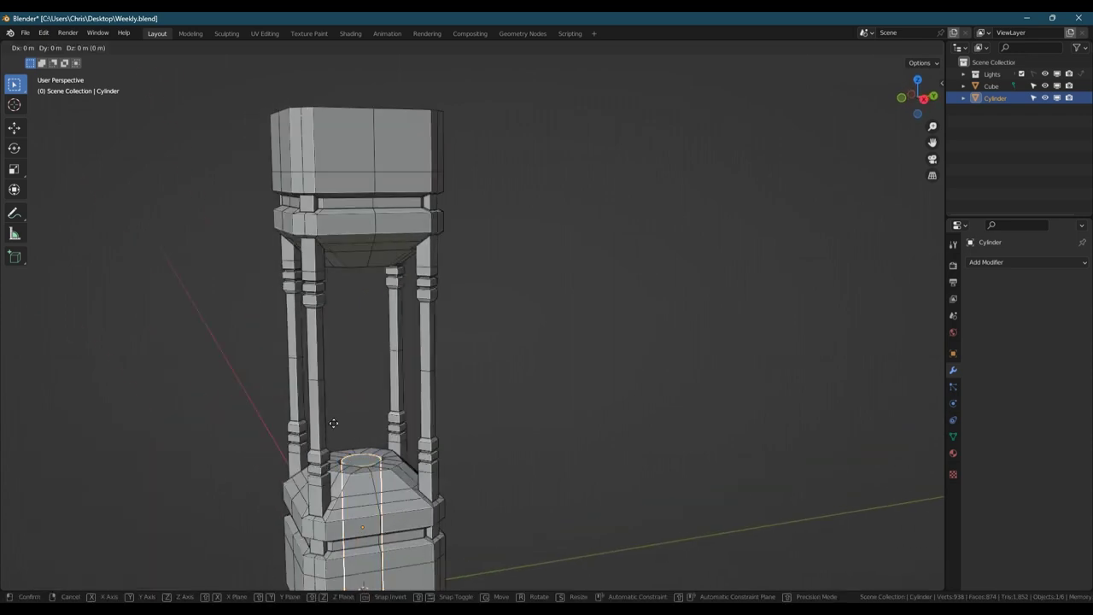
click(328, 374)
Step: Scale the cylinder along Z so its ends reach into both the upper and lower blocks
middle_drag(329, 374, 364, 383)
key(s)
key(z)
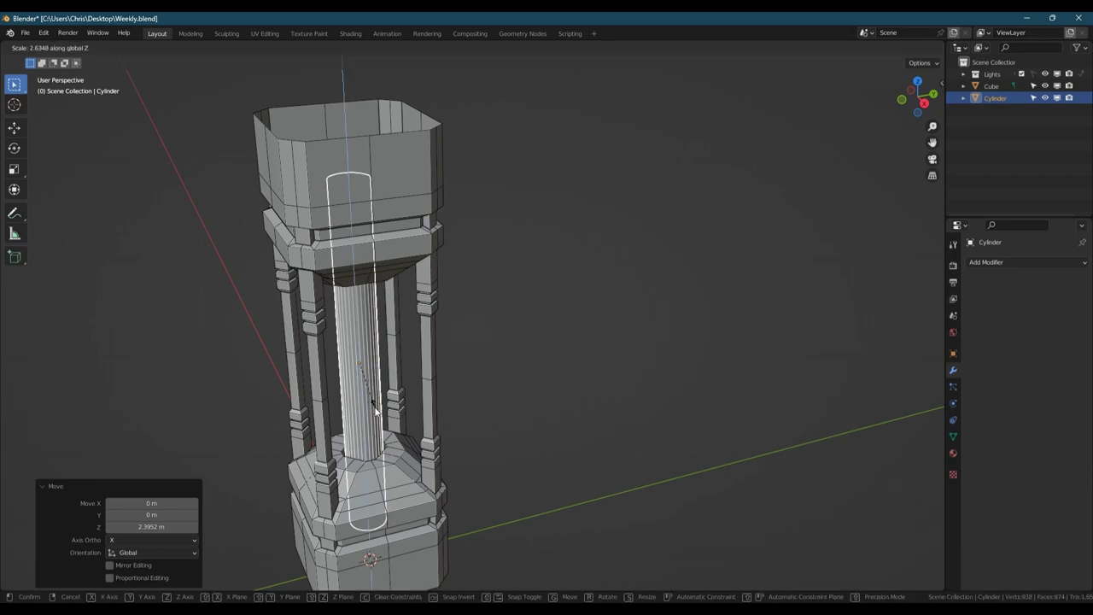
click(379, 412)
Step: Move the cylinder's top and bottom cap faces along Z to position them inside the upper and lower recesses
middle_drag(378, 412, 401, 256)
key(Tab)
click(359, 325)
key(g)
key(z)
click(365, 306)
middle_drag(366, 305, 380, 352)
key(g)
key(z)
click(354, 478)
Step: Apply all transforms to the central cylinder
key(Tab)
scroll(372, 355, up, 2)
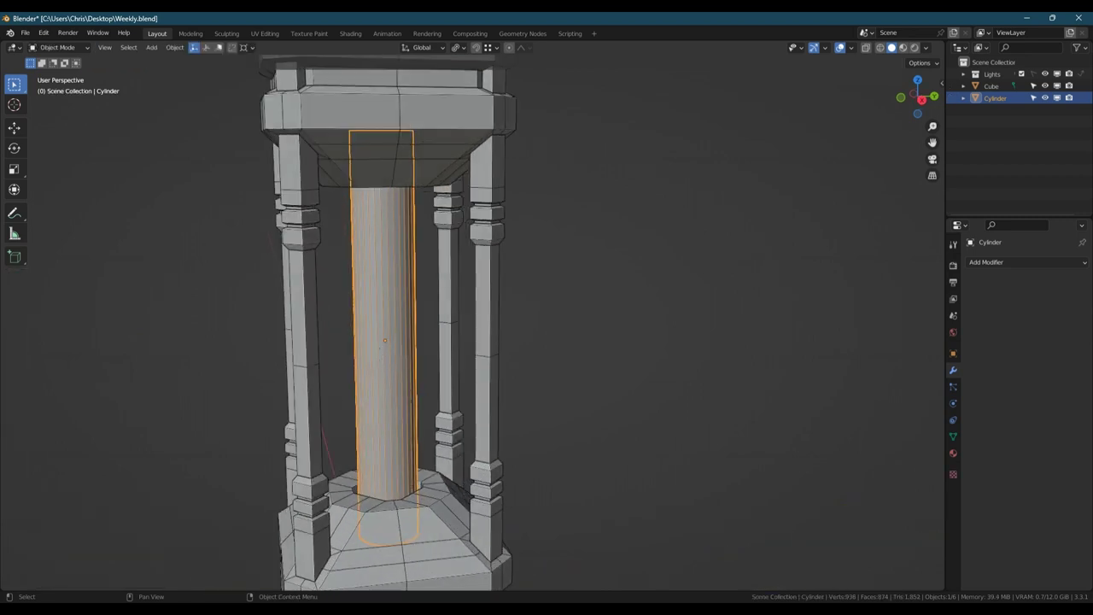
key(ctrl+a)
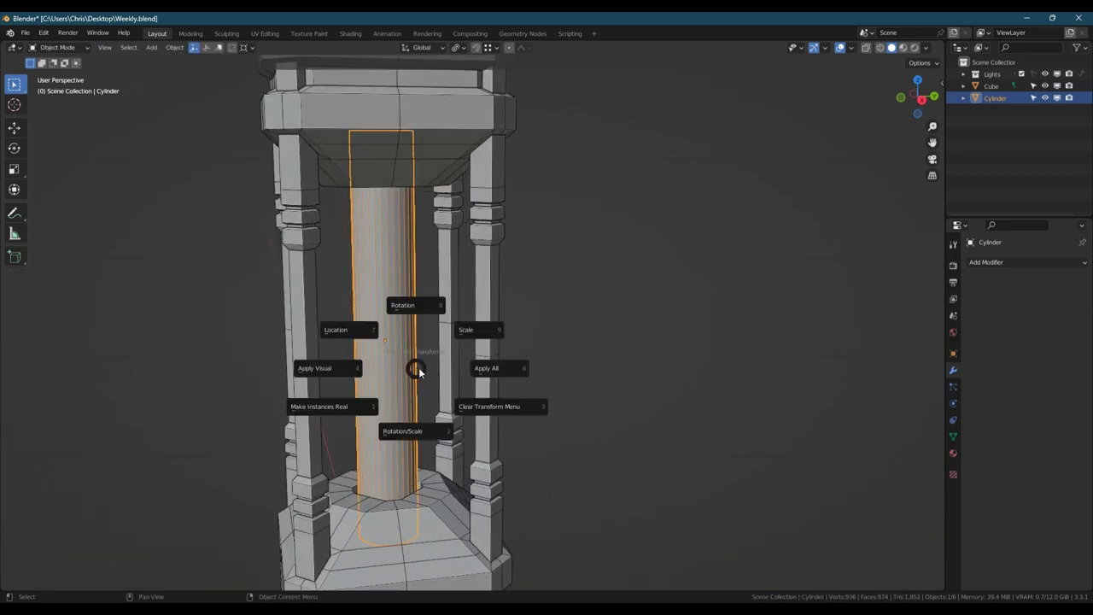
click(498, 370)
Step: Add two loop cuts around the cylinder and scale them toward its middle to 0.45 along Z
key(Tab)
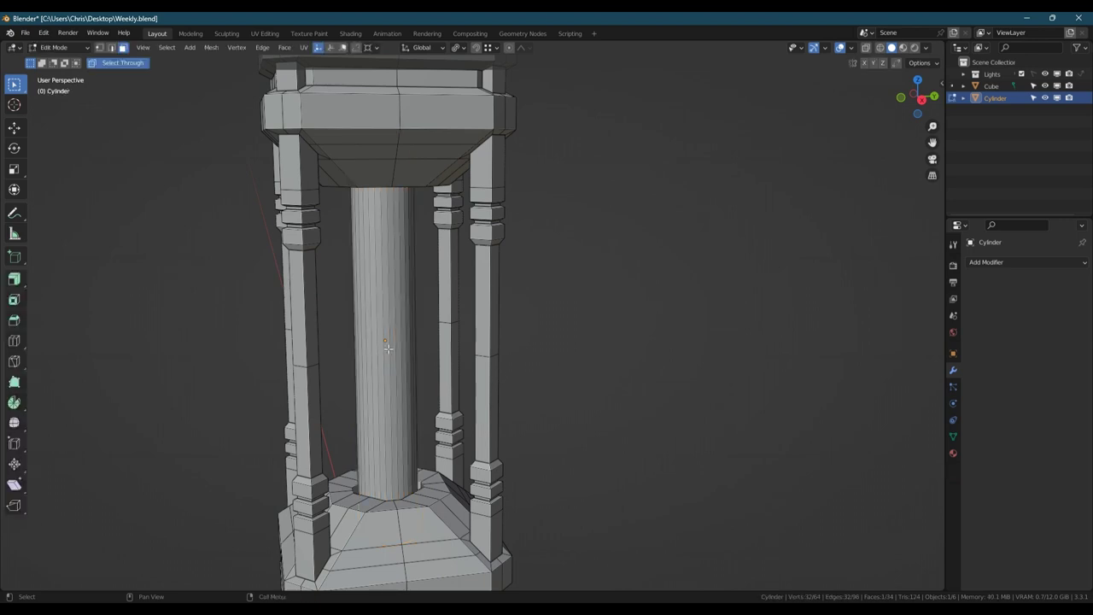
key(ctrl+r)
scroll(388, 347, up, 1)
click(388, 347)
key(s)
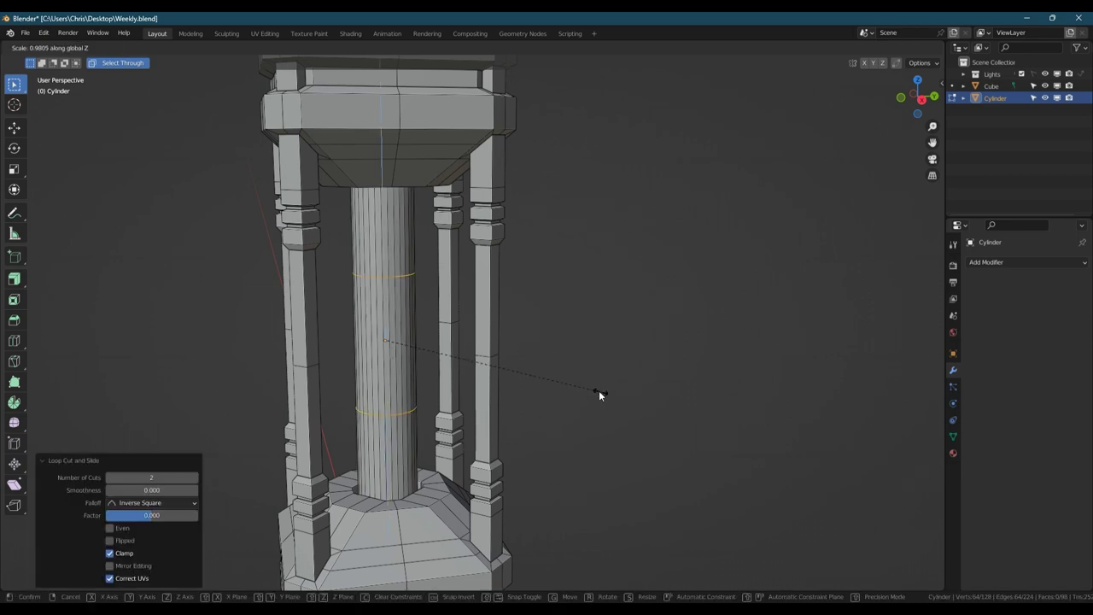
key(z)
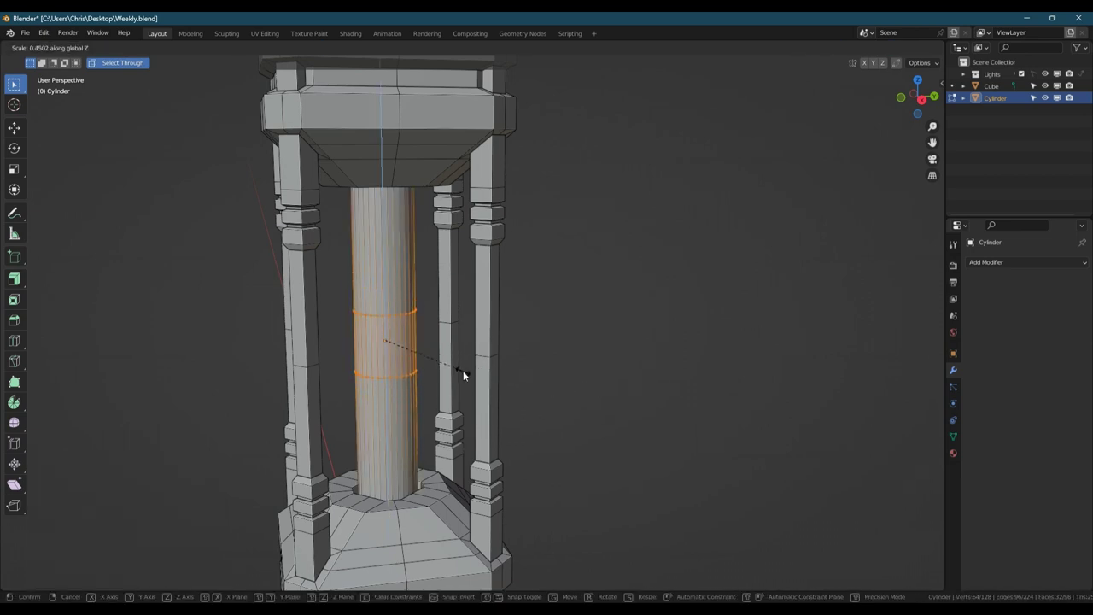
click(463, 370)
Step: Add a centered loop cut between the two new loops and scale it to about 0.29 to form a narrow waist
key(ctrl+r)
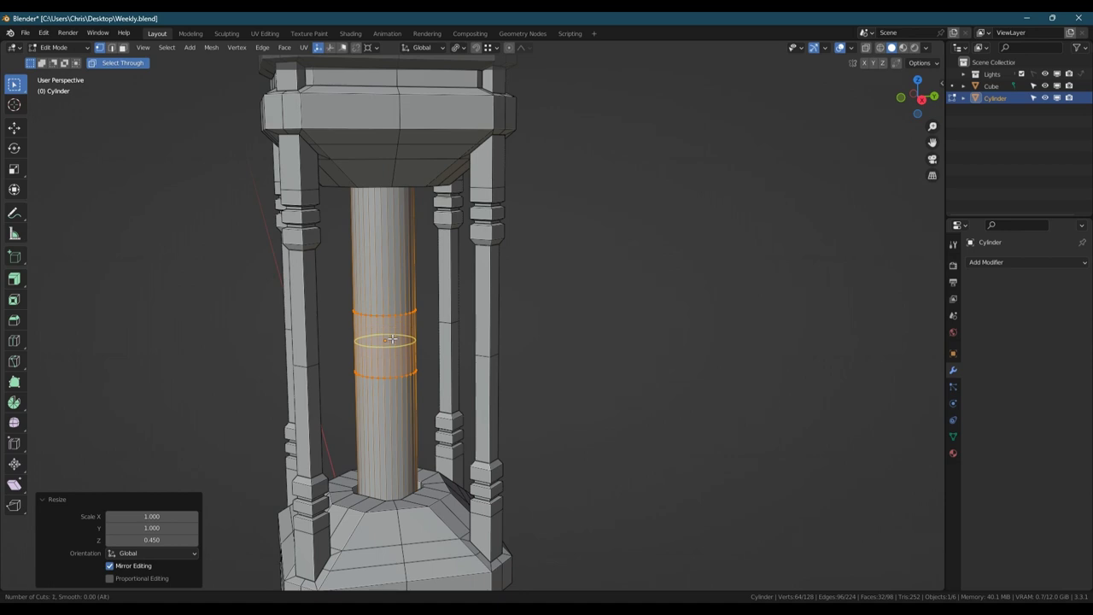
click(390, 339)
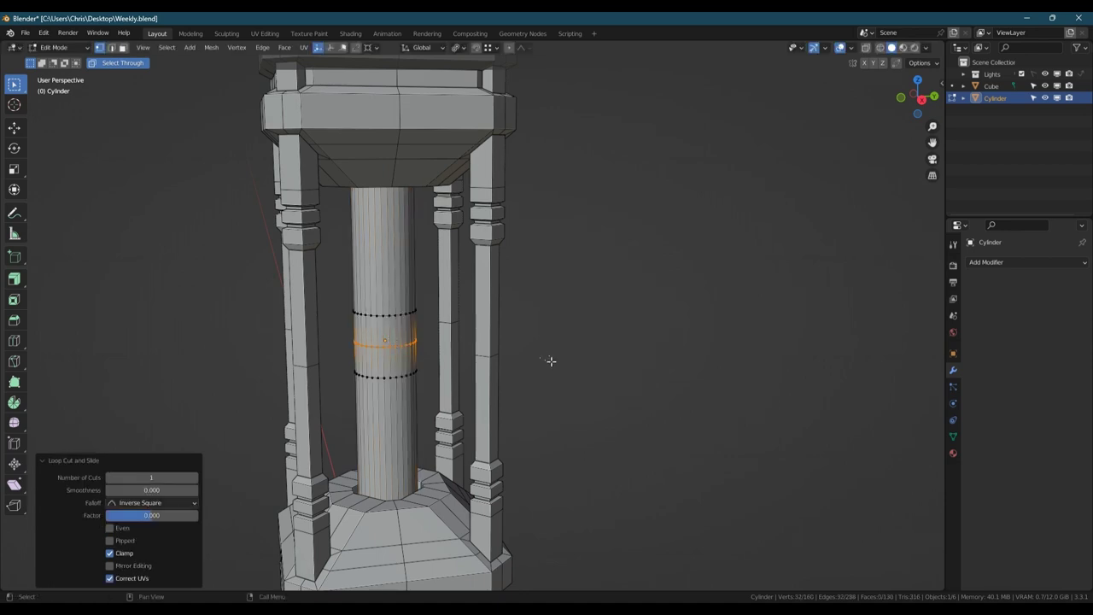
key(s)
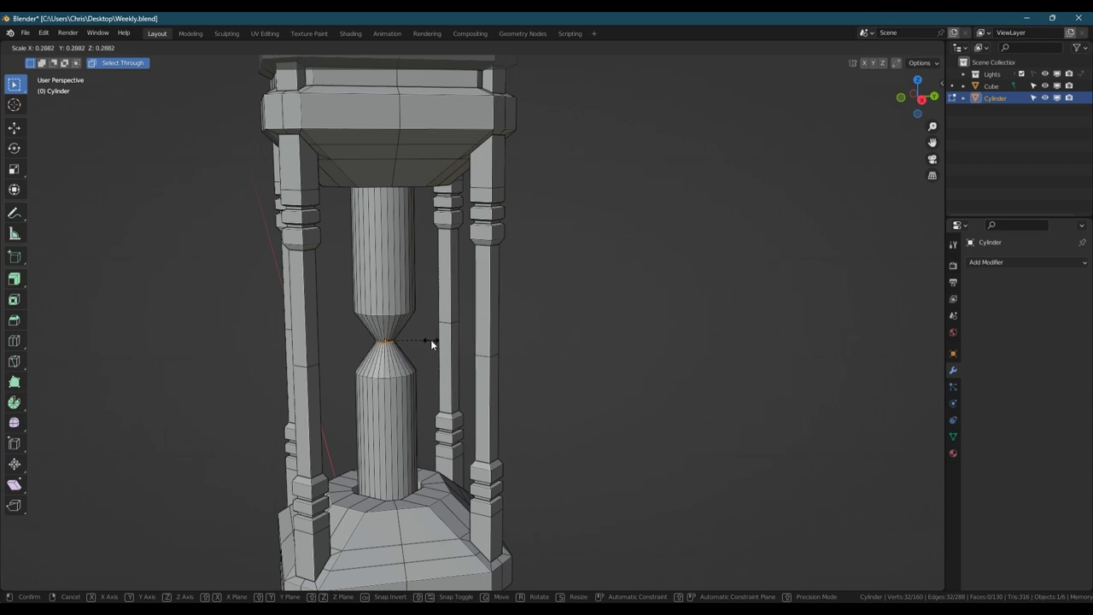
click(428, 339)
Step: Bevel the waist edge loop with a width of 0.086 m and 4 segments
scroll(382, 304, up, 4)
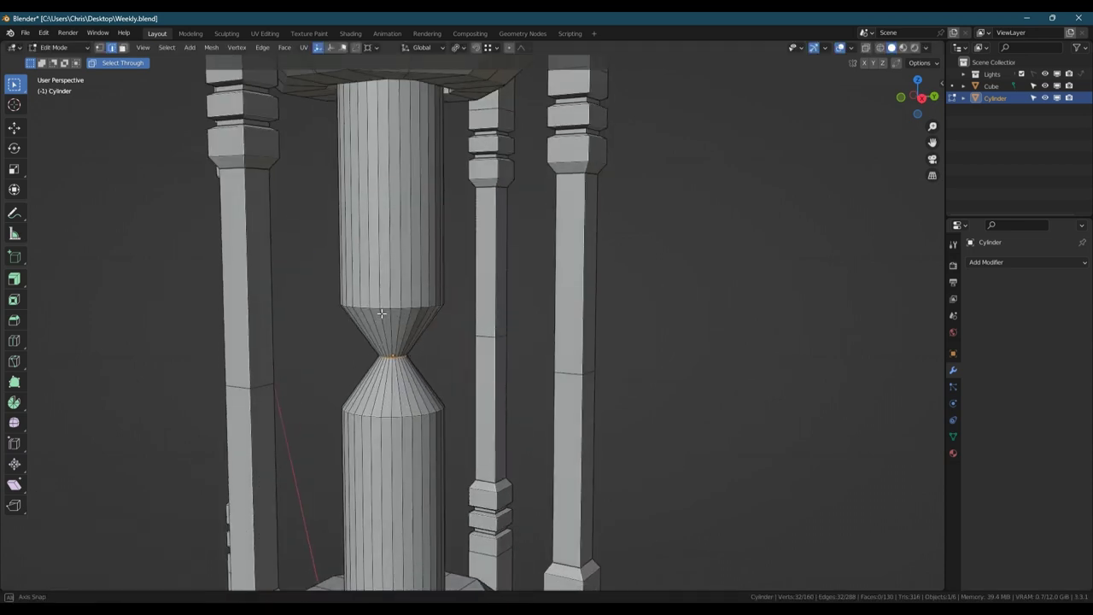
key(ctrl+b)
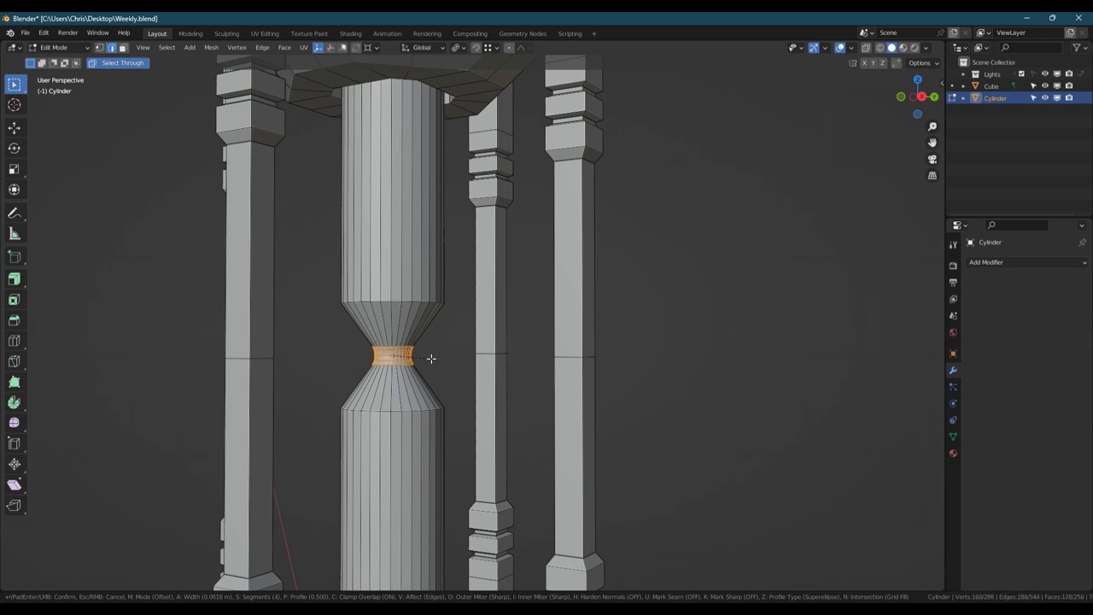
click(413, 313)
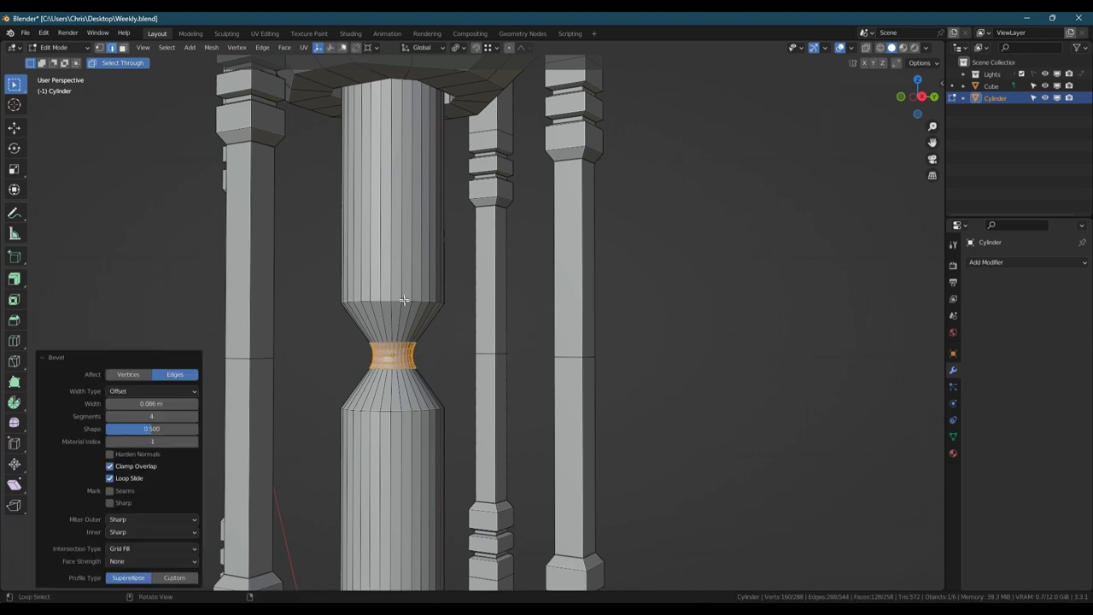
Step: Bevel the two shoulder edge loops above and below the waist by about 0.048 m with 4 segments
alt+click(405, 300)
alt+shift+click(417, 409)
key(ctrl+b)
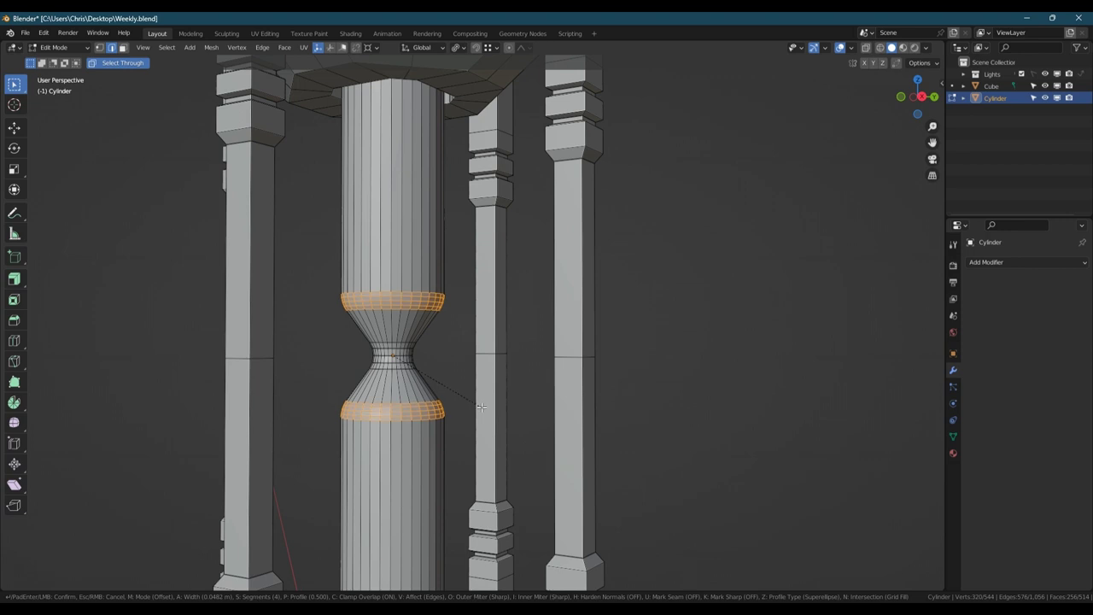
click(481, 408)
Step: Shade the hourglass-shaped cylinder smooth and inspect it between the blocks
key(Tab)
right_click(367, 299)
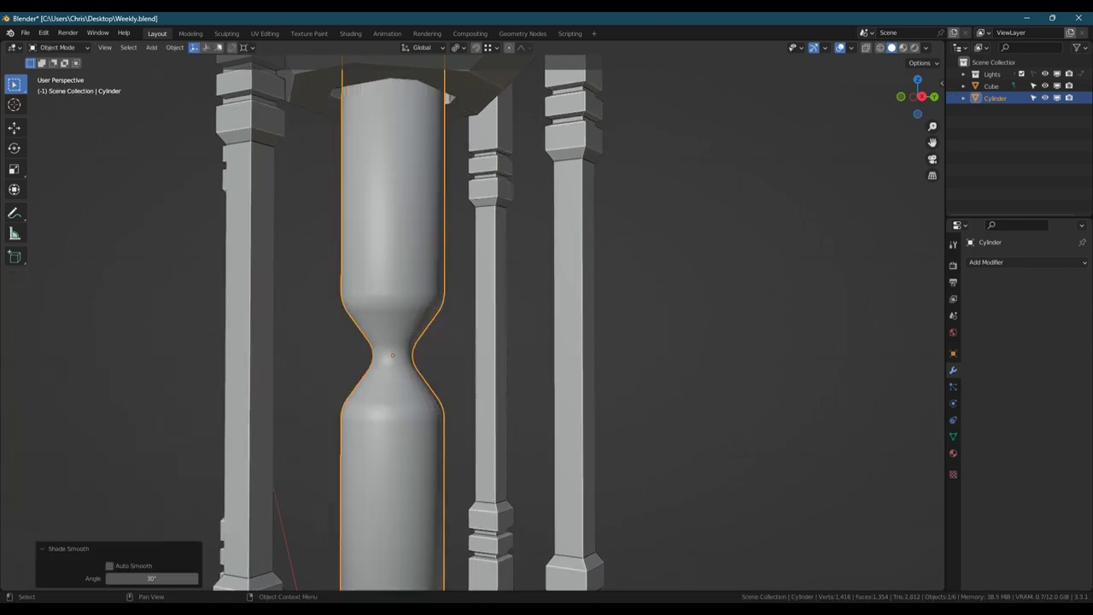
click(368, 298)
scroll(358, 307, down, 3)
middle_drag(359, 309, 400, 320)
scroll(378, 350, up, 8)
scroll(383, 351, down, 3)
scroll(384, 350, down, 7)
scroll(402, 336, down, 4)
scroll(397, 315, up, 3)
scroll(397, 315, up, 3)
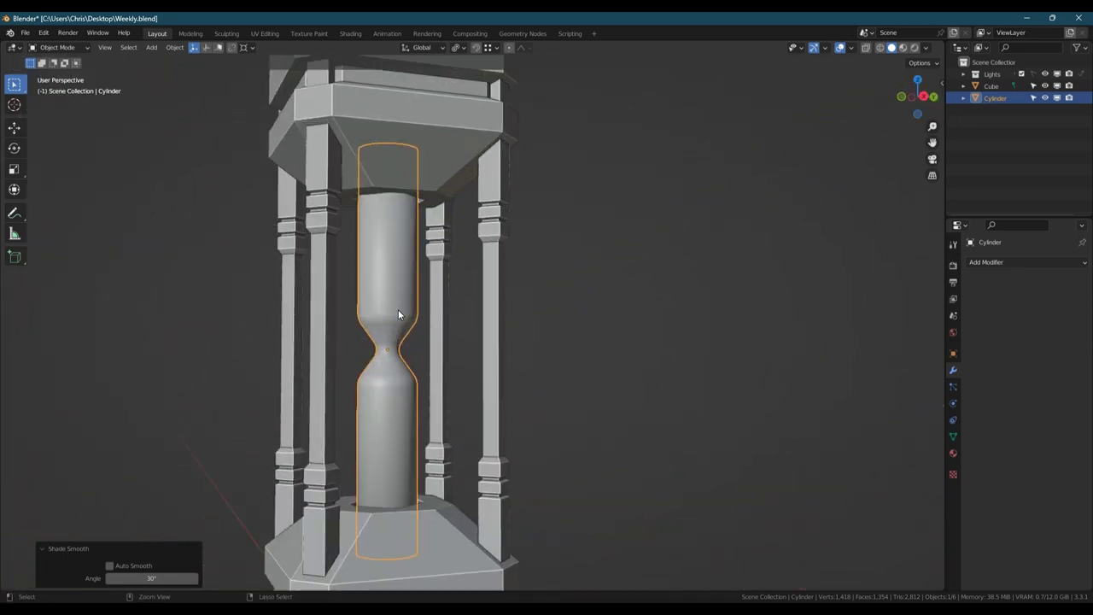
Step: Add a level 1 Subdivision modifier to the cylinder, hide the other objects and open its mesh for editing
key(ctrl+1)
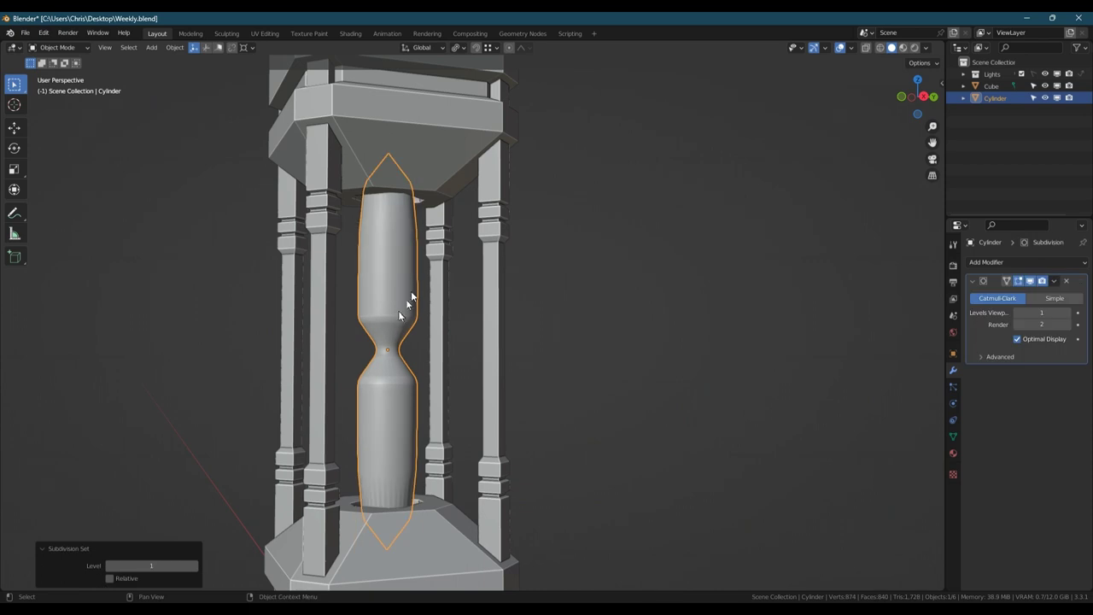
key(shift+h)
key(Tab)
Step: Add a centered loop cut to each straight section of the cylinder and bevel both by 0.726 m with one segment as support loops
key(ctrl+r)
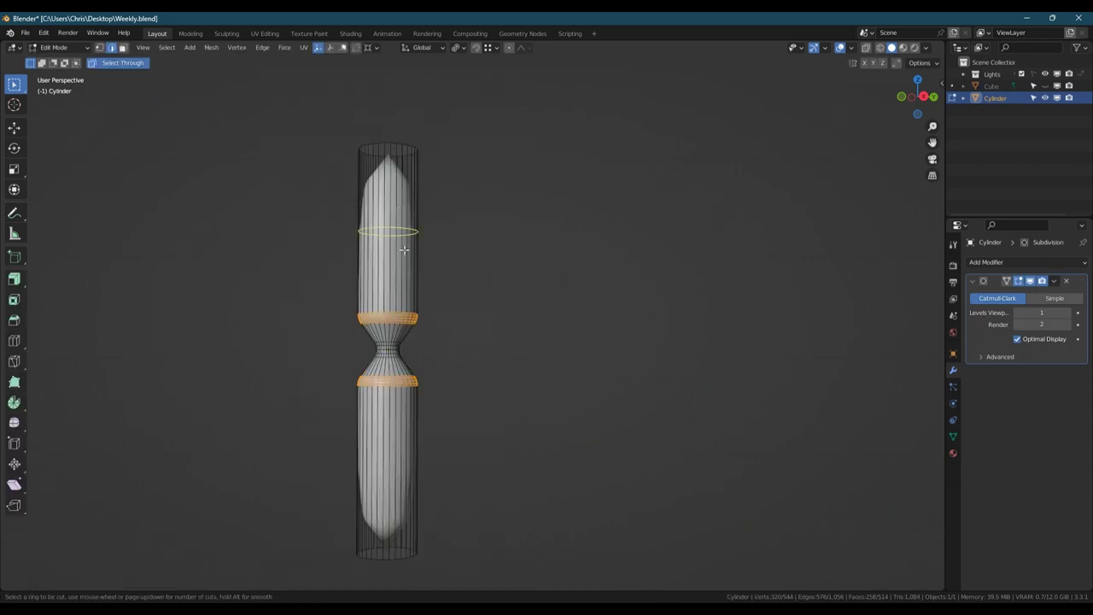
click(405, 250)
right_click(404, 246)
key(ctrl+r)
click(407, 495)
right_click(408, 495)
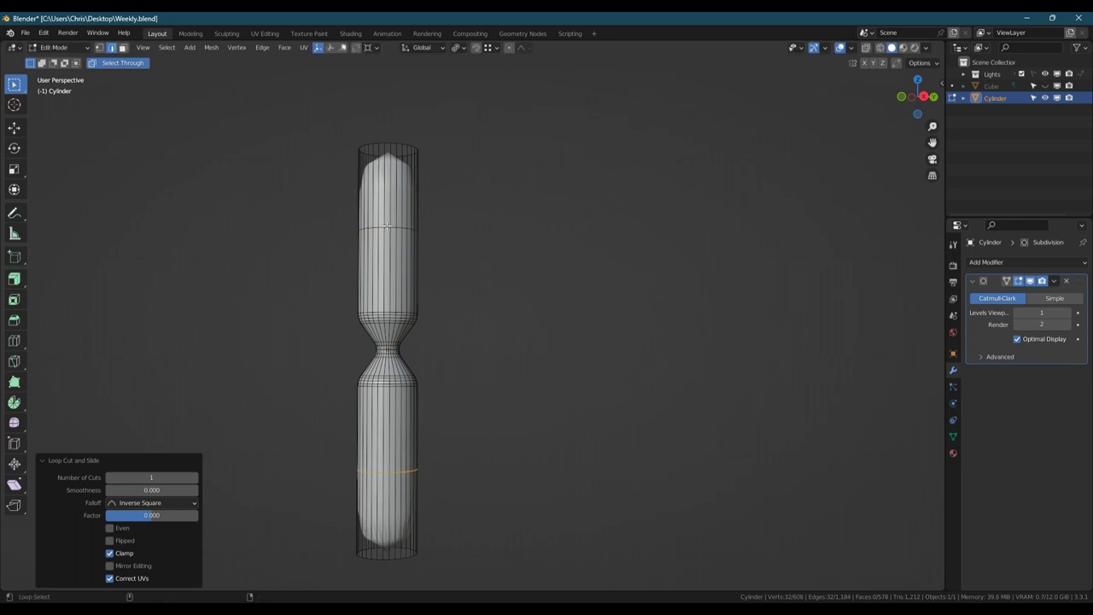
alt+shift+click(392, 232)
key(ctrl+b)
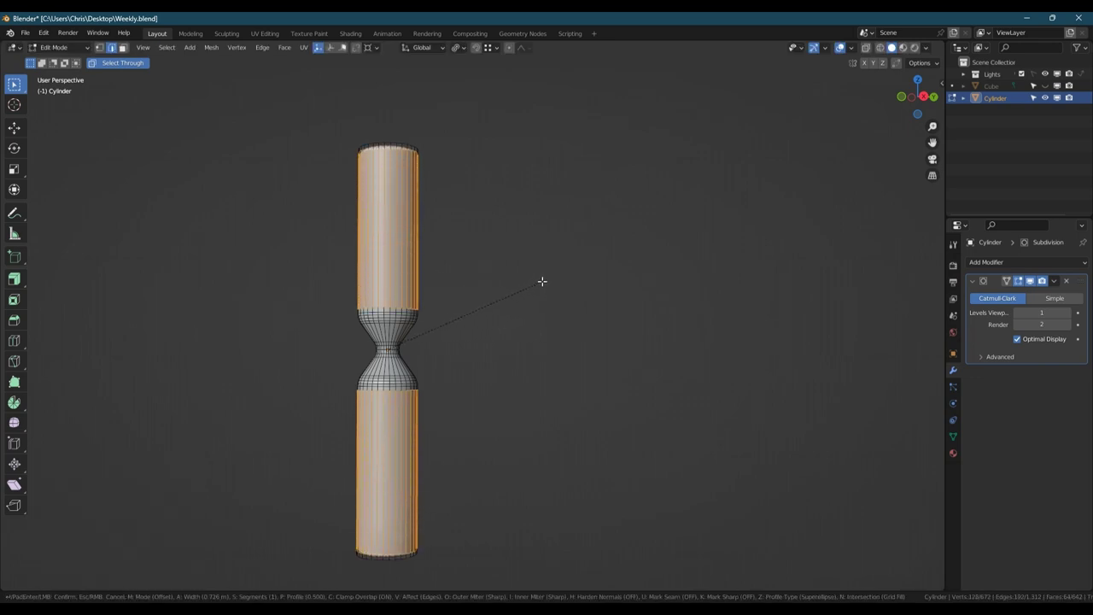
click(541, 281)
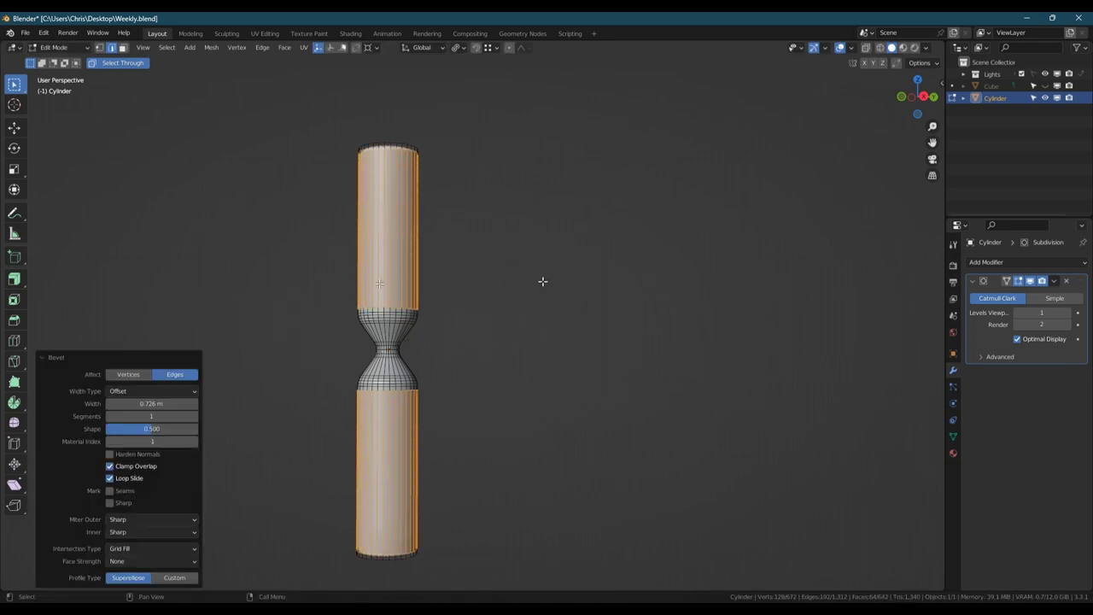
Step: Reapply smooth shading to the subdivided cylinder and inspect the waist
scroll(512, 342, up, 3)
click(491, 394)
key(Tab)
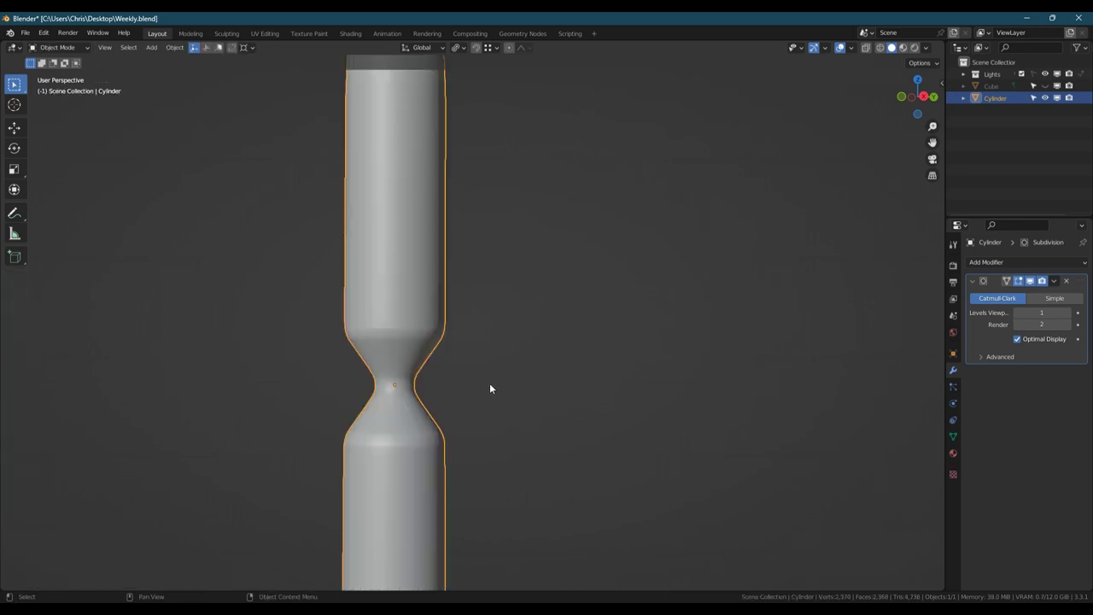
right_click(413, 286)
click(407, 286)
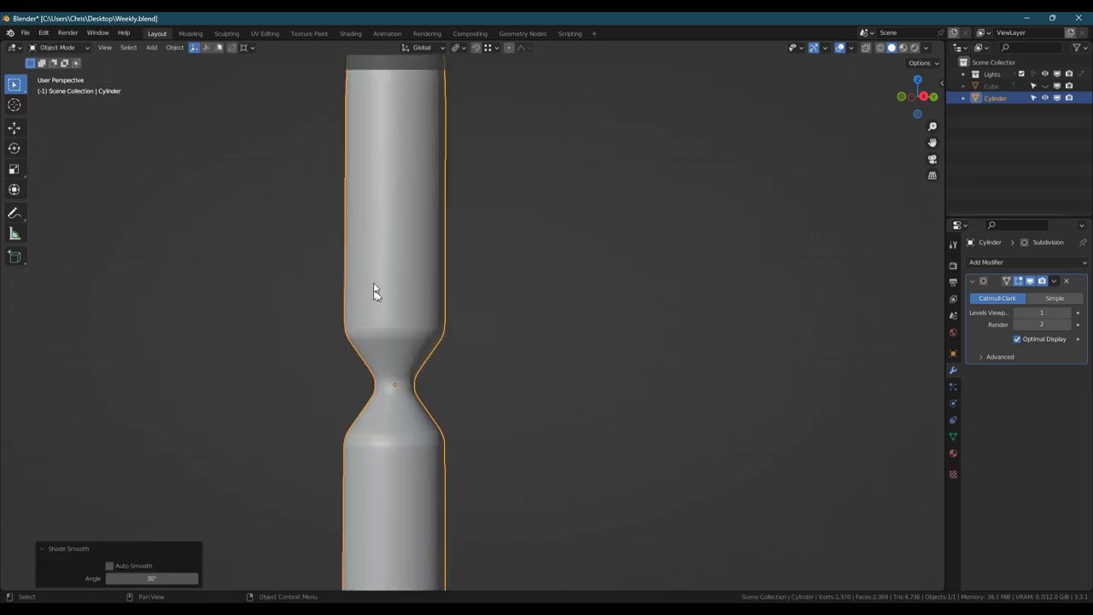
scroll(391, 327, down, 3)
scroll(378, 384, up, 5)
Step: Try to slide the second-lowest edge loop of the lower shoulder bevel along the surface
key(Tab)
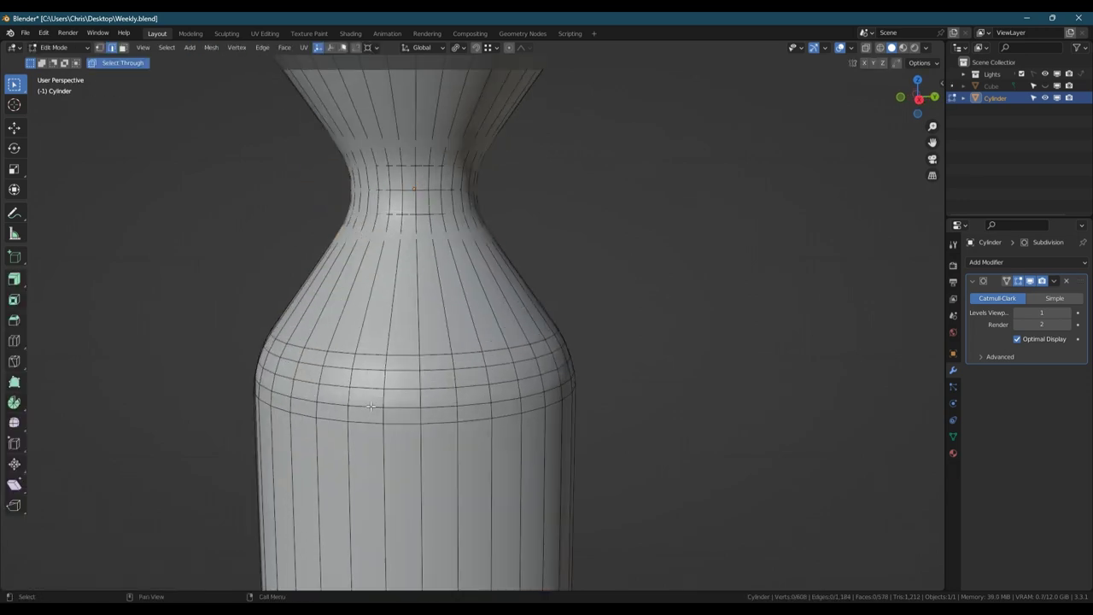
double_click(371, 406)
key(g)
key(g)
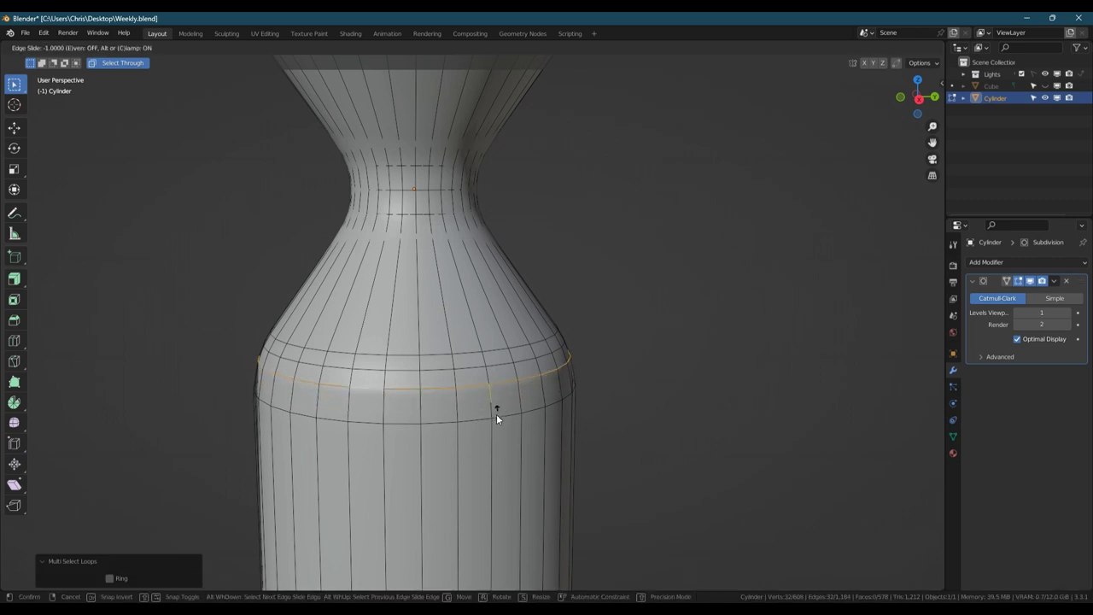
click(494, 437)
scroll(494, 438, down, 2)
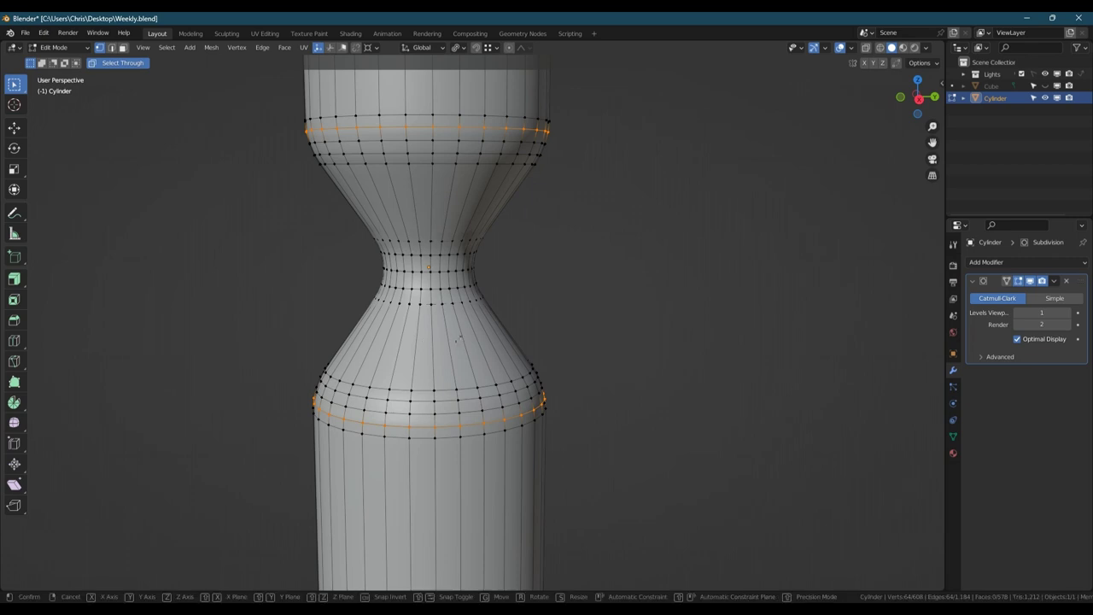
Step: Change the transform pivot to a shared center and scale the selected upper and lower shoulder loops apart along Z by about 1.05
key(s)
key(z)
right_click(485, 361)
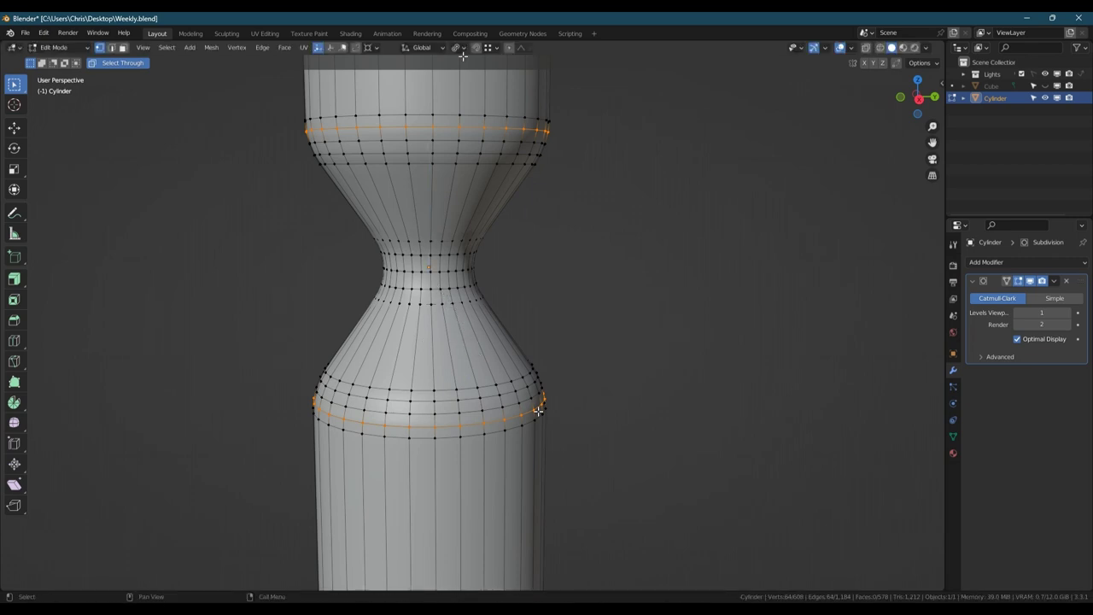
click(460, 48)
click(481, 99)
key(s)
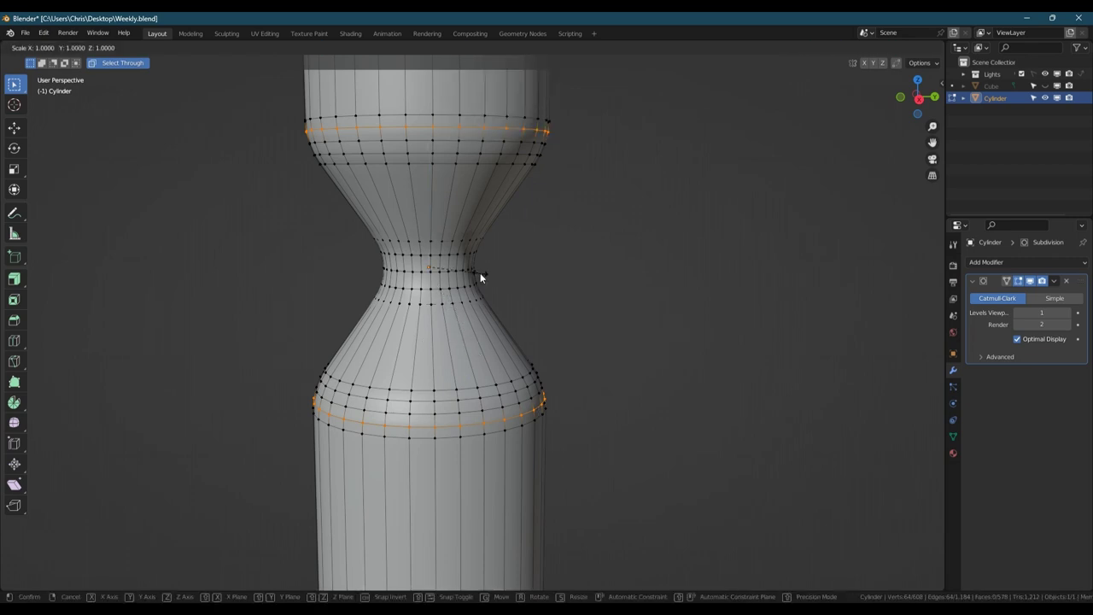
key(z)
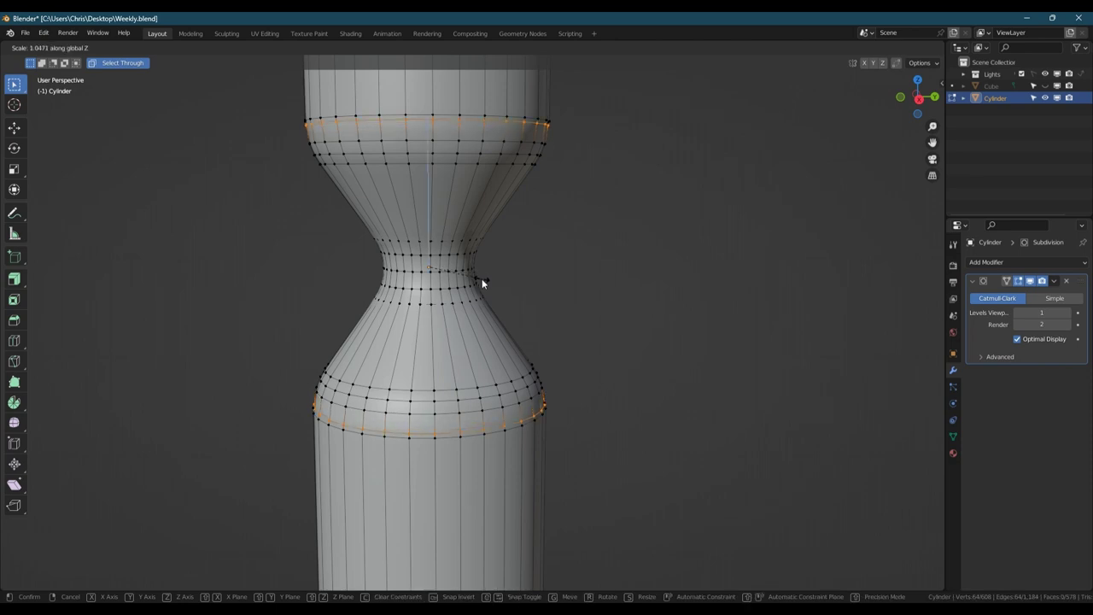
click(482, 279)
key(Tab)
key(Tab)
scroll(453, 261, up, 7)
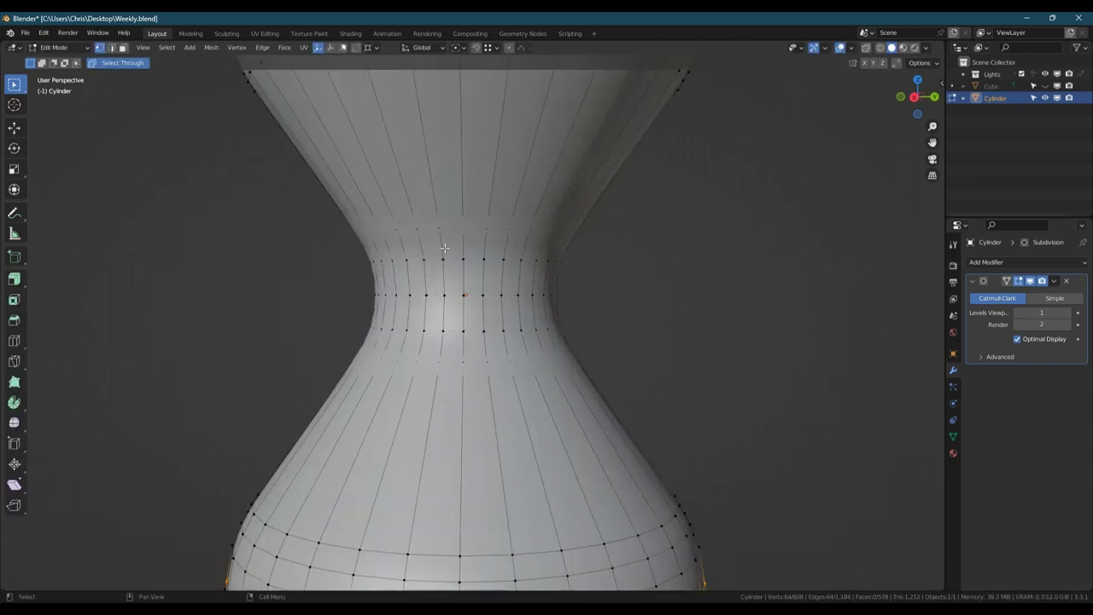
scroll(444, 247, down, 8)
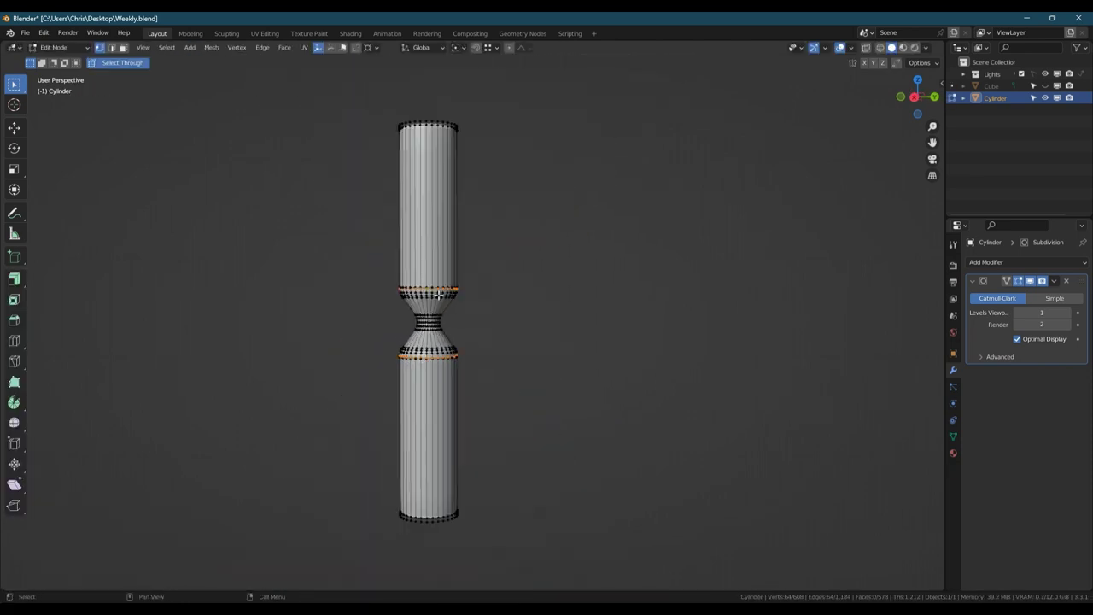
Step: Select the top and bottom cap faces of the cylinder and inset them by about 0.034 m
middle_drag(444, 248, 424, 184)
key(3)
click(424, 185)
middle_drag(453, 466, 466, 336)
alt+shift+click(452, 290)
shift+middle_drag(418, 563, 470, 188)
click(452, 311)
scroll(476, 162, up, 2)
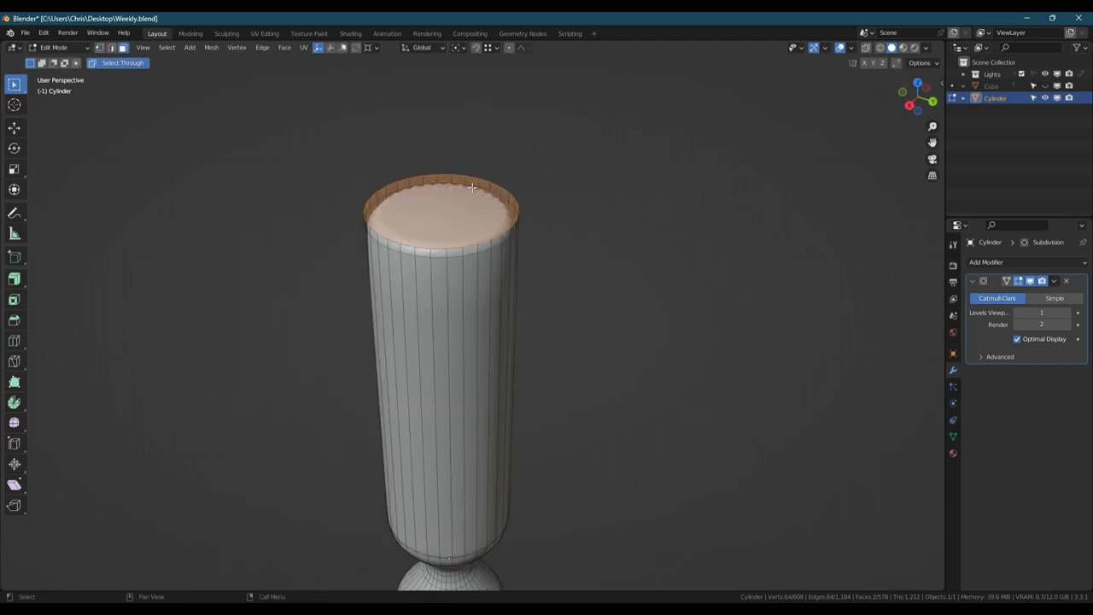
key(i)
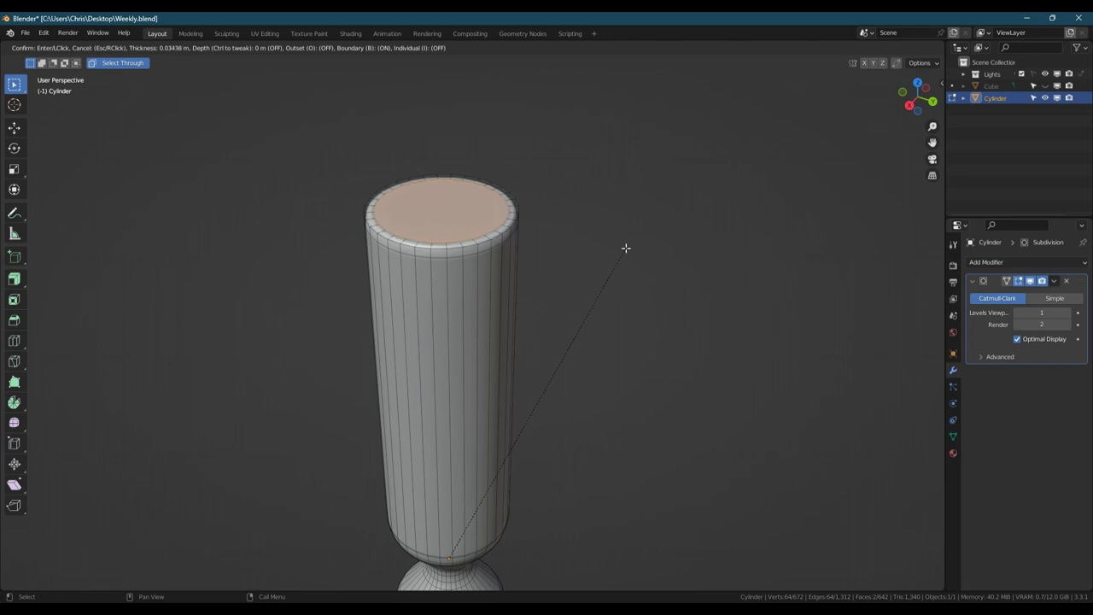
click(626, 248)
key(Tab)
Step: Lower the Subdivision modifier's viewport level to 0 and remove the modifier from the cylinder
middle_drag(618, 250, 581, 336)
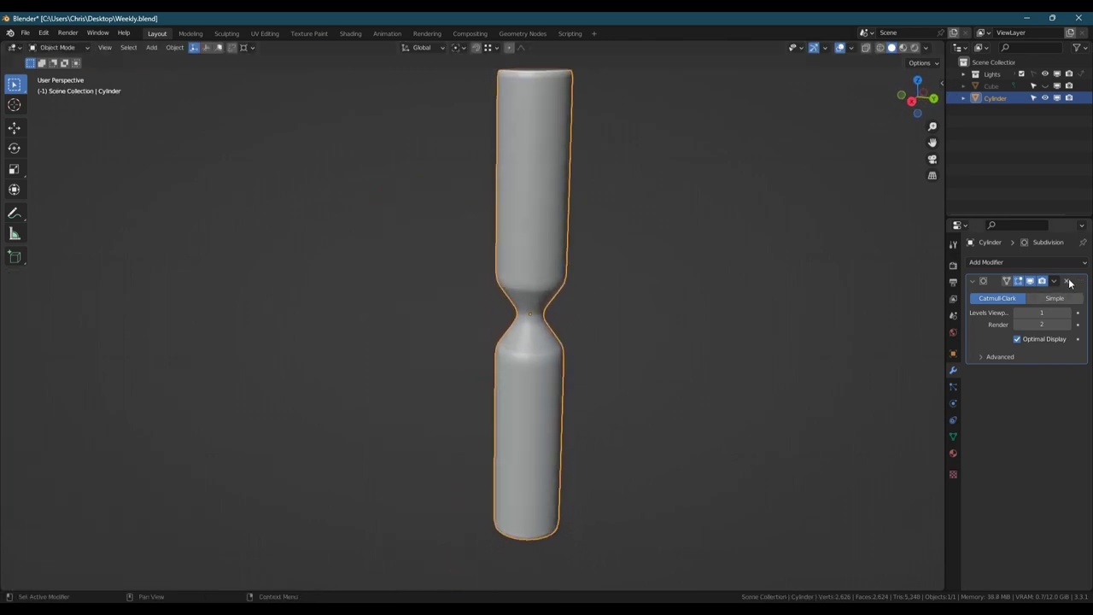
click(1019, 313)
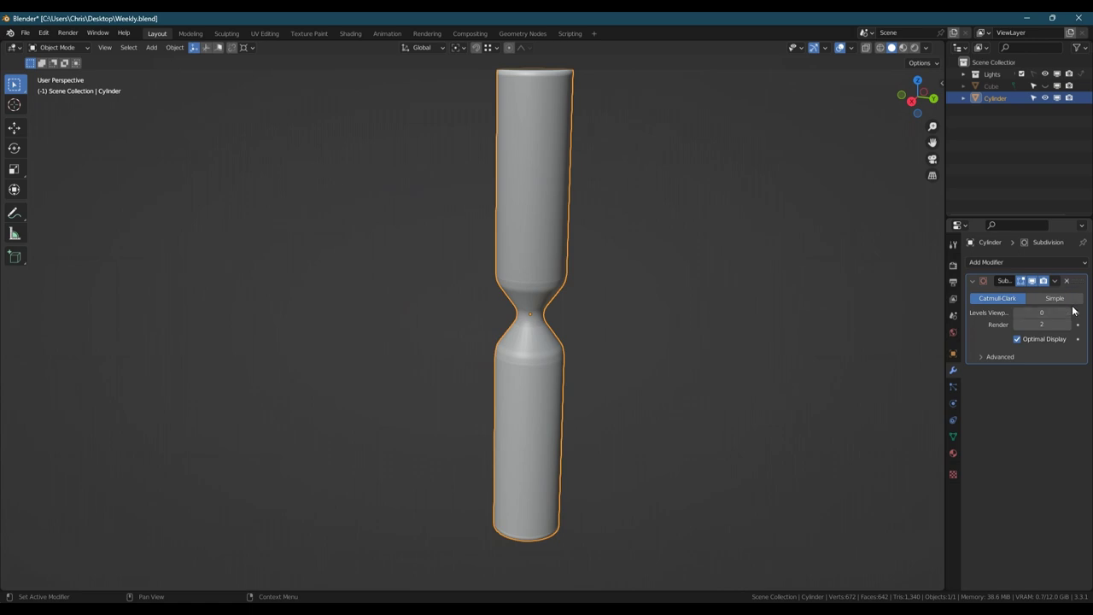
click(1066, 280)
Step: Select the outermost shoulder edge loops above and below the cylinder's waist and scale them apart along Z by about 1.09
scroll(538, 379, up, 3)
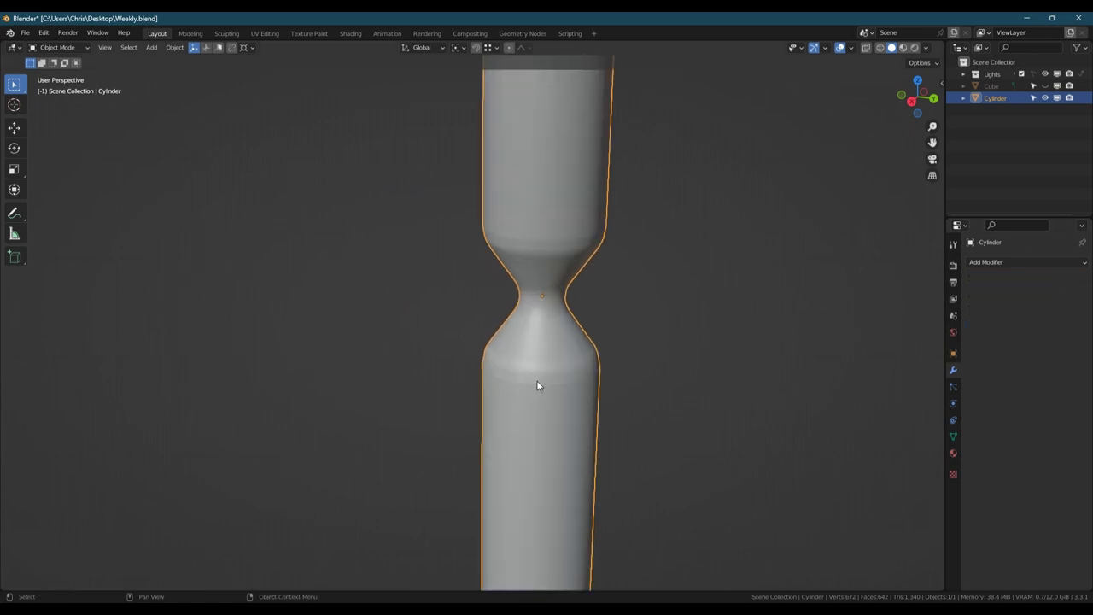
key(Tab)
scroll(538, 382, up, 6)
double_click(554, 392)
scroll(546, 393, down, 4)
middle_drag(547, 395, 532, 510)
shift+double_click(535, 257)
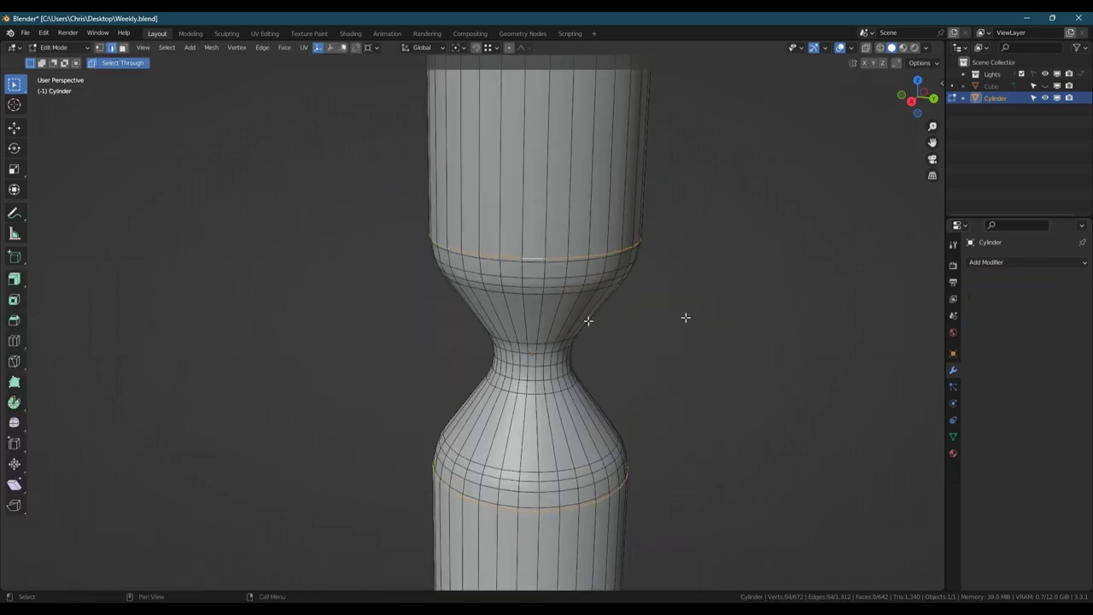
key(1)
key(s)
key(z)
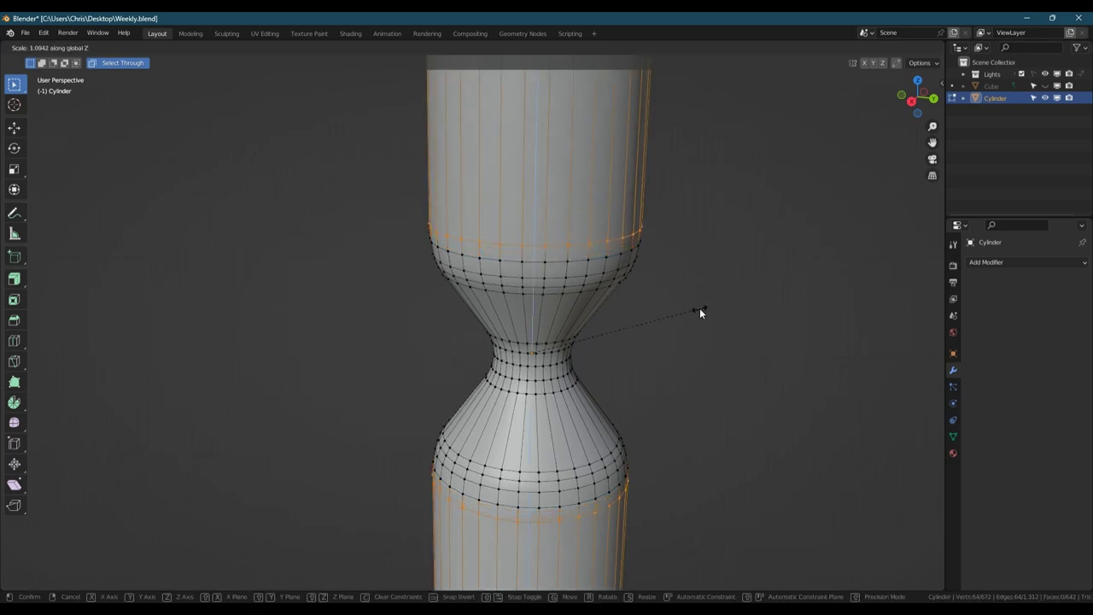
click(699, 307)
key(Tab)
scroll(589, 385, up, 3)
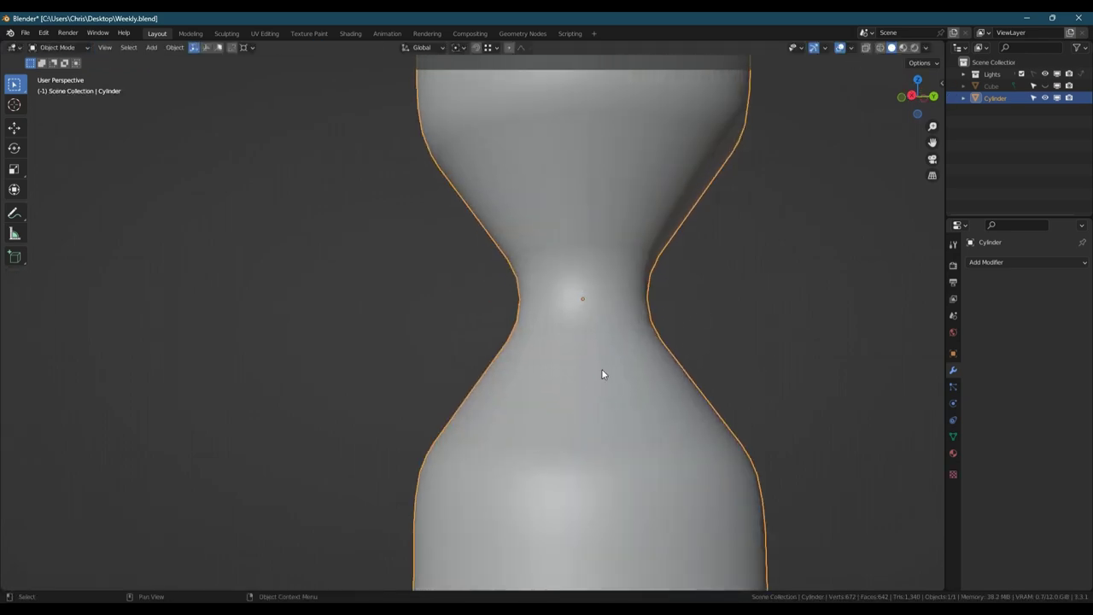
Step: Add one horizontal edge loop across each sloped section above and below the cylinder's waist
key(Tab)
middle_drag(602, 374, 580, 394)
scroll(580, 394, down, 1)
key(2)
click(575, 409)
alt+click(589, 228)
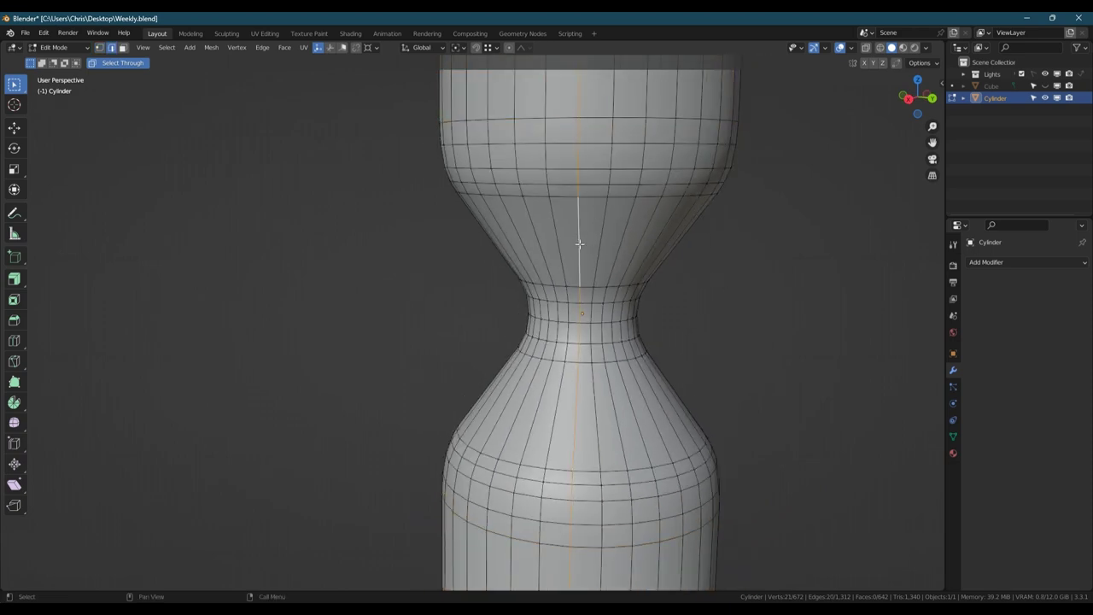
click(579, 244)
key(n)
click(941, 231)
click(874, 99)
key(Tab)
scroll(801, 303, down, 3)
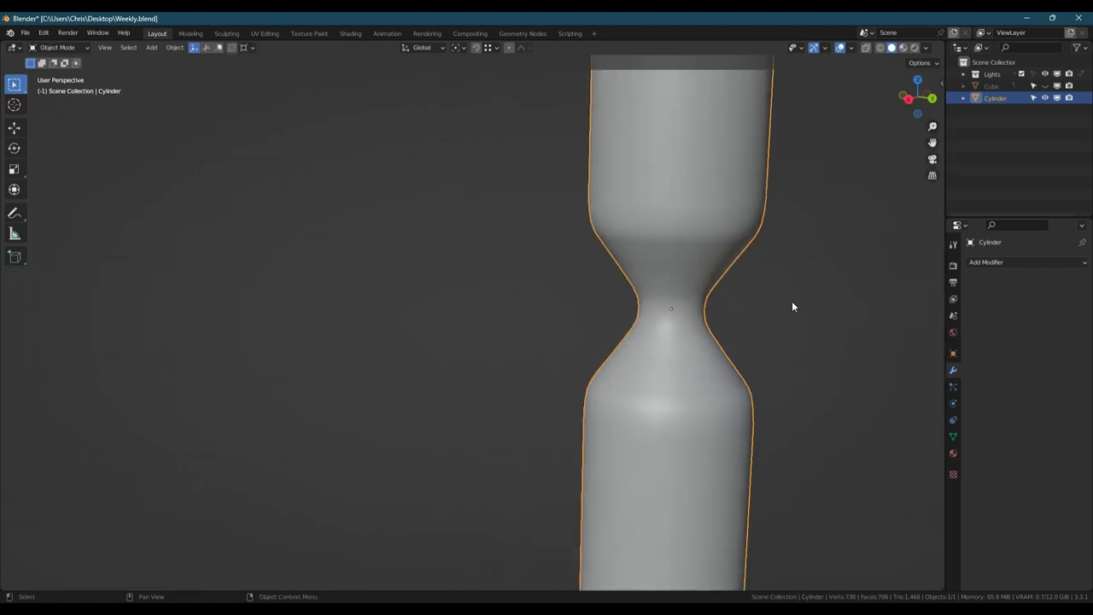
Step: Unhide the hourglass frame and open its mesh for editing
middle_drag(804, 299, 579, 201)
scroll(730, 334, down, 3)
scroll(602, 332, down, 3)
key(alt+h)
scroll(700, 316, down, 3)
click(768, 328)
key(Tab)
key(Tab)
click(586, 510)
key(Tab)
Step: Add a centered horizontal edge loop around the lower part of the bottom block
scroll(570, 398, up, 3)
shift+middle_drag(586, 510, 624, 394)
key(2)
double_click(628, 390)
right_click(630, 389)
key(ctrl+r)
click(606, 429)
right_click(605, 429)
Step: Cut two centered edge loops around the bottom block's lowest band and bevel them by about 0.036 m with one segment
key(ctrl+r)
scroll(608, 449, up, 1)
click(608, 449)
right_click(610, 452)
key(ctrl+b)
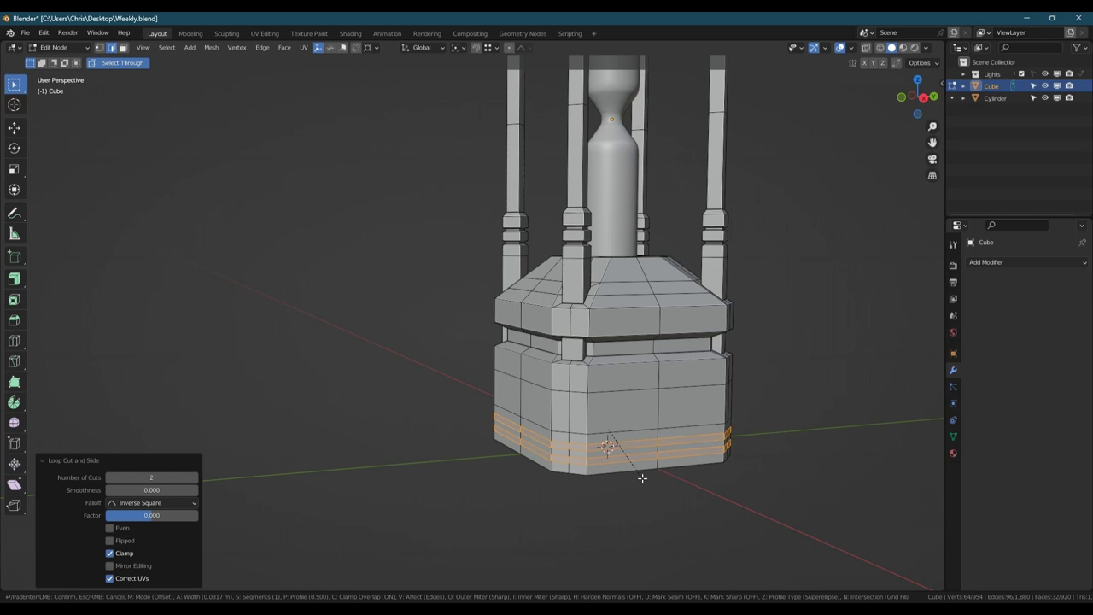
click(637, 471)
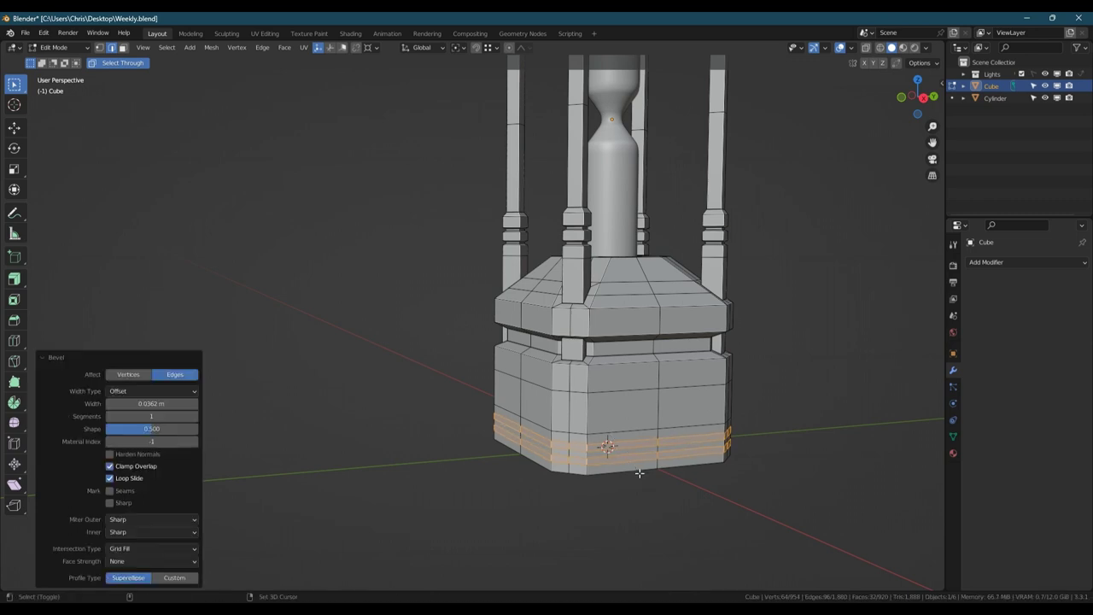
Step: Extrude the two beveled bands inward along their normals by about 0.06 m to form grooves
drag(14, 278, 86, 327)
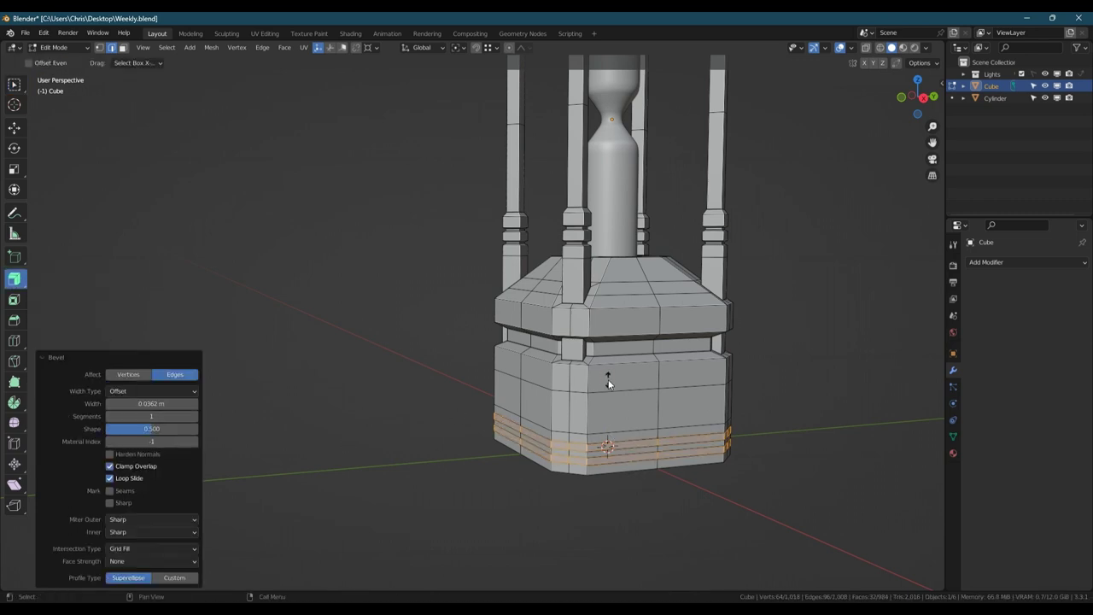
key(alt+s)
click(606, 382)
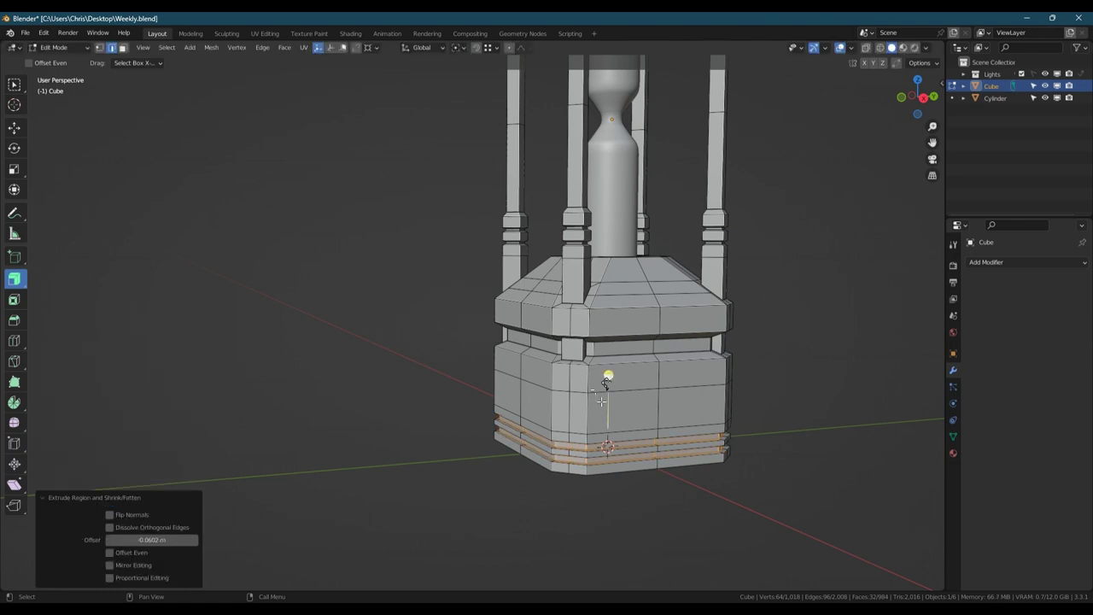
Step: Set the transform pivot to individual origins and scale the two groove bands along Z to about 0.62
scroll(606, 382, up, 5)
click(461, 47)
click(476, 90)
middle_drag(592, 429, 598, 388)
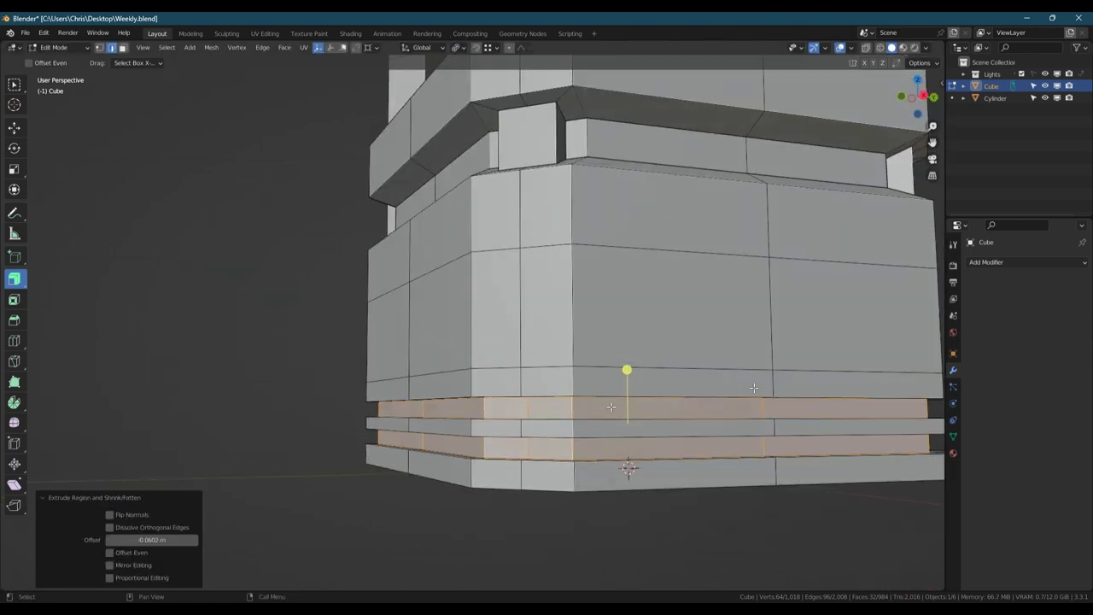
key(s)
key(z)
click(704, 398)
scroll(617, 354, down, 4)
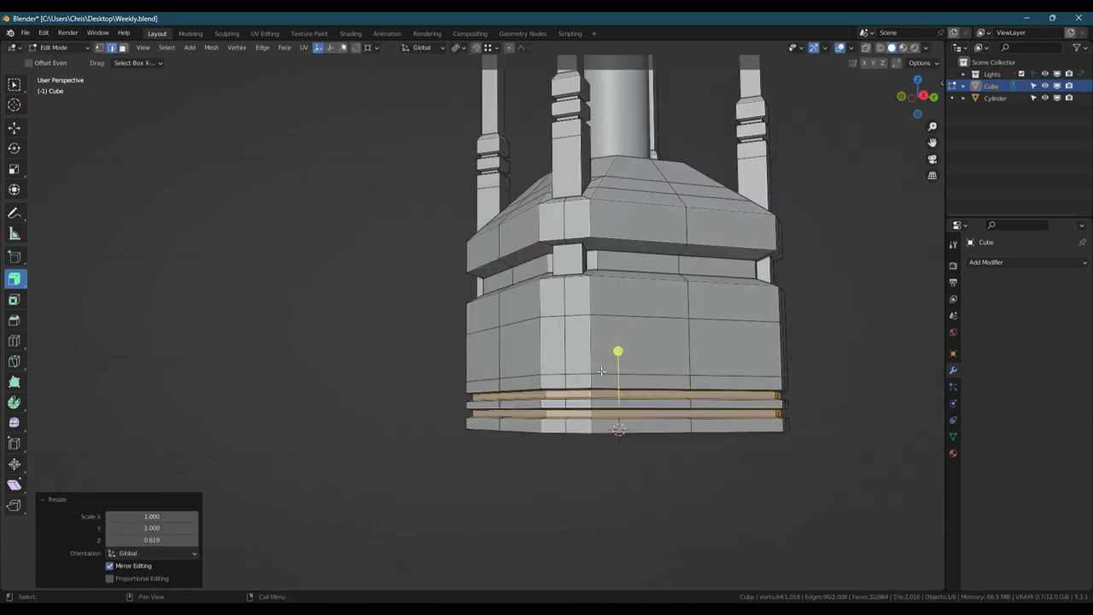
Step: Mirror the grooved bottom block to the top with a Mirror modifier using Z axis, bisect and flip, and apply it
key(Tab)
scroll(614, 379, up, 8)
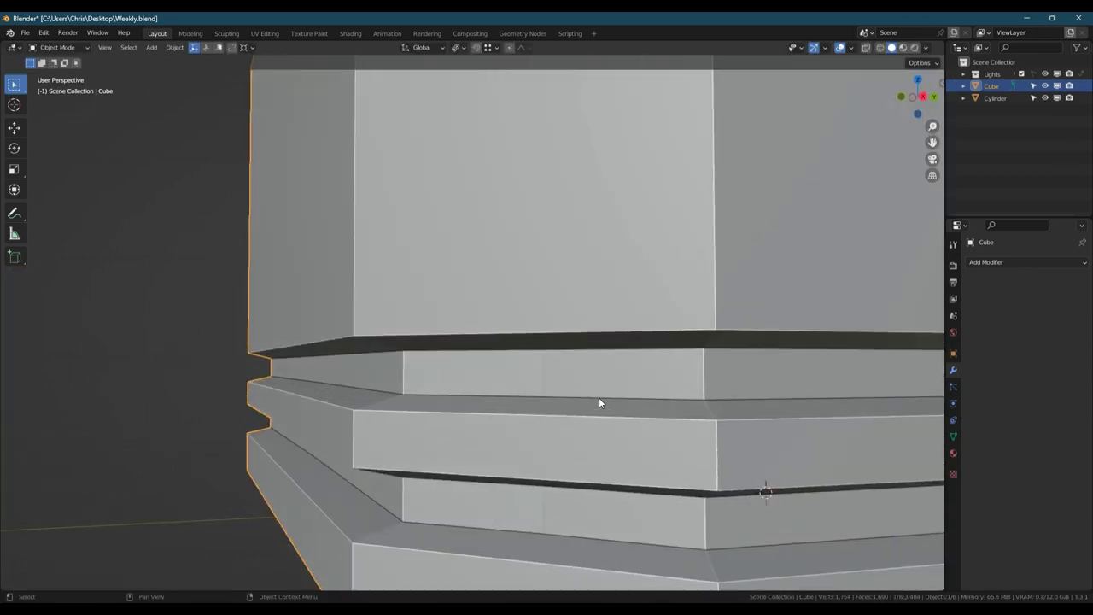
key(Tab)
key(Tab)
scroll(600, 386, down, 8)
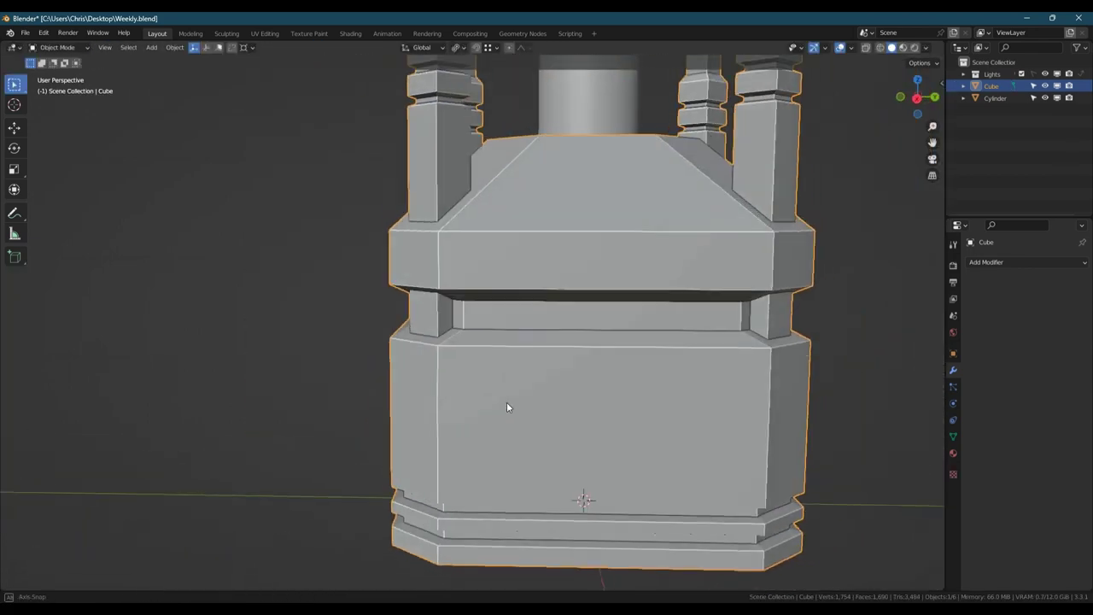
middle_drag(506, 401, 553, 360)
middle_drag(595, 414, 614, 380)
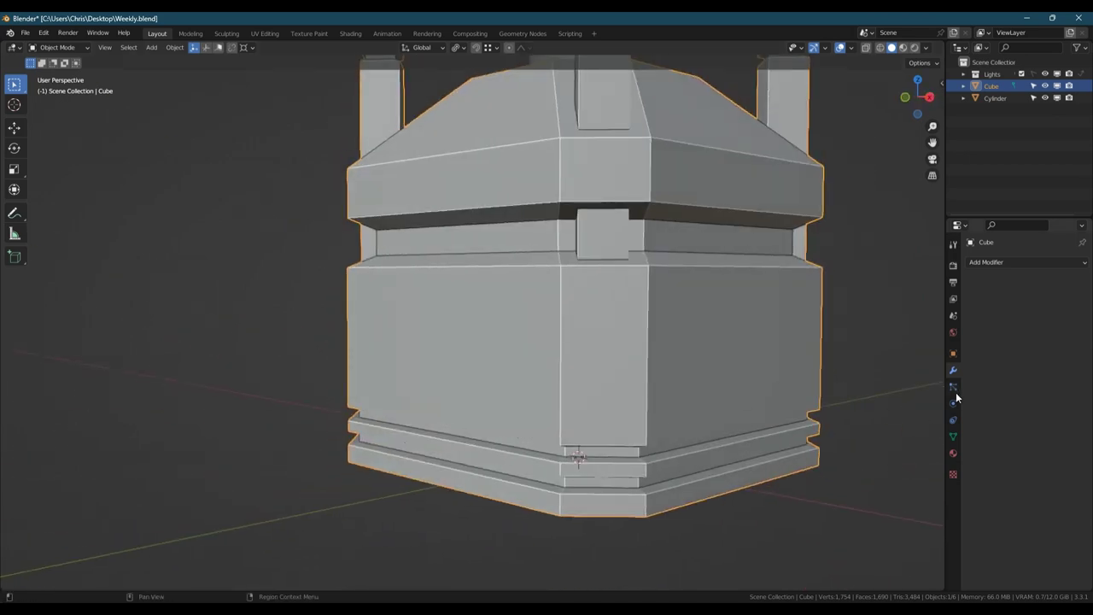
key(q)
click(596, 317)
click(1023, 300)
drag(1062, 298, 1065, 324)
key(ctrl+a)
Step: Select the underside face of the bottom block and inset it by about 0.07 m
key(Tab)
key(comma)
key(Escape)
key(m)
click(747, 456)
key(2)
alt+click(706, 498)
drag(15, 86, 51, 185)
middle_drag(591, 389, 602, 338)
right_click(603, 338)
click(602, 338)
key(i)
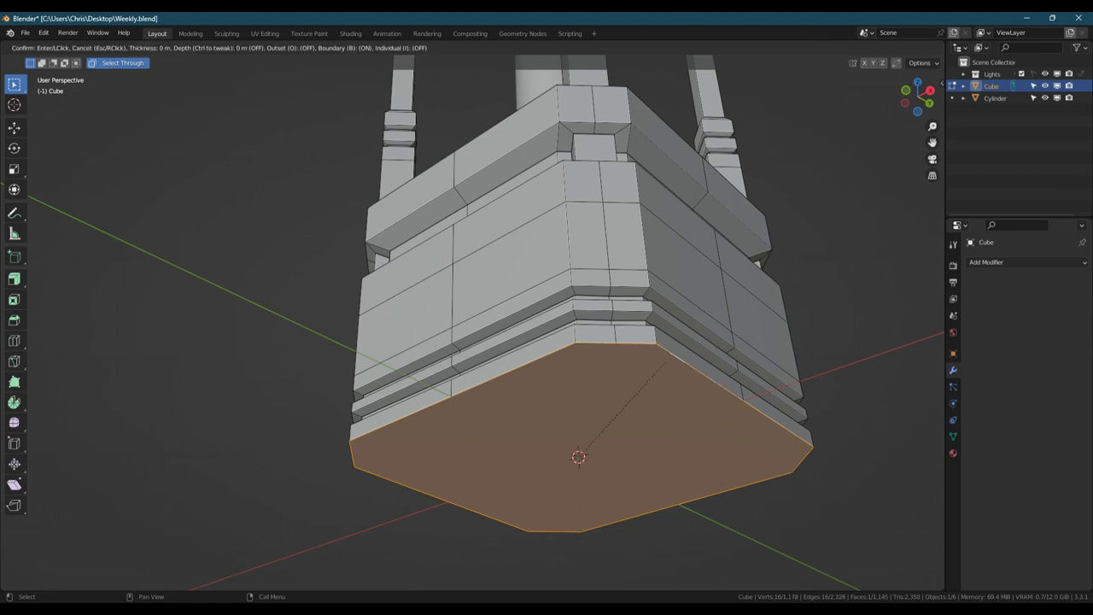
click(659, 365)
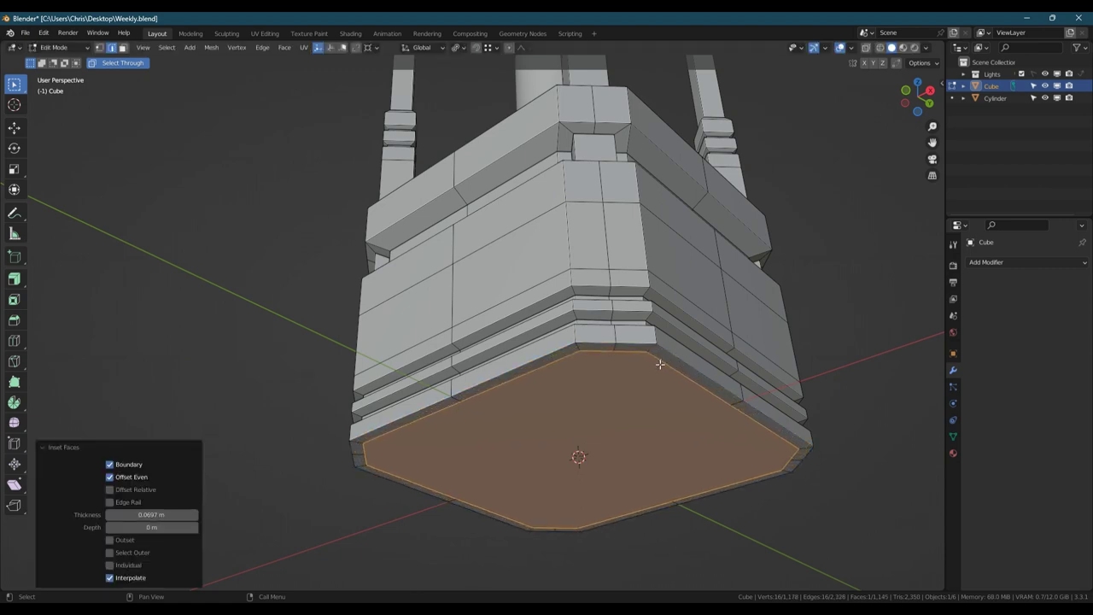
key(ctrl+z)
key(ctrl+shift+z)
Step: Delete the inset underside face and close its border loop with a grid fill
key(3)
click(623, 392)
key(x)
key(f)
key(2)
double_click(671, 368)
key(ctrl+f)
click(716, 367)
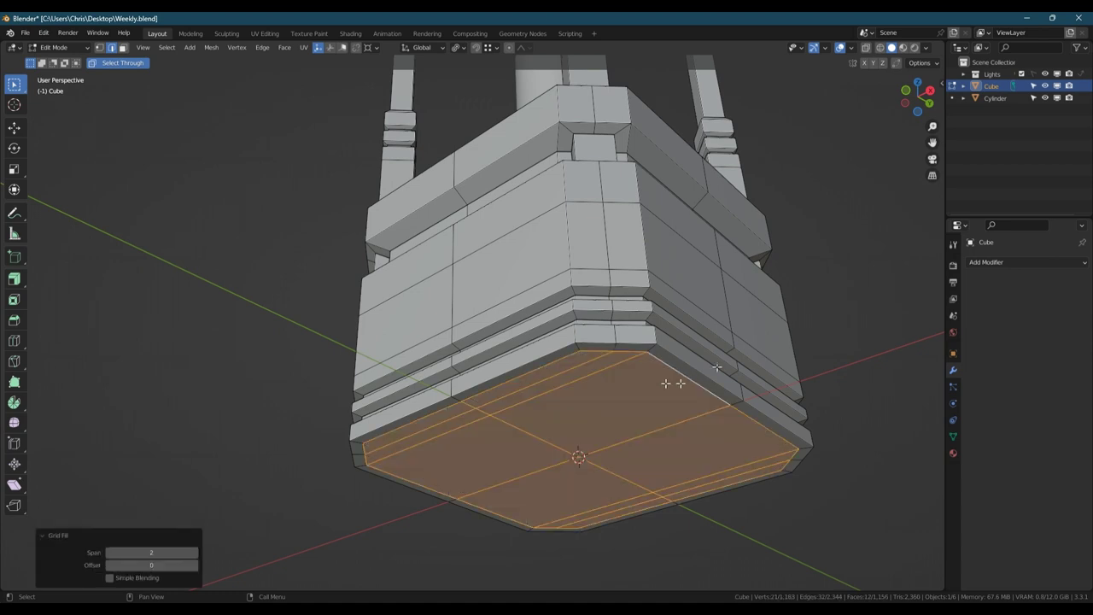
Step: Set the underside grid fill's offset to 4 and its span to 2
middle_drag(657, 381, 487, 419)
click(109, 553)
click(196, 553)
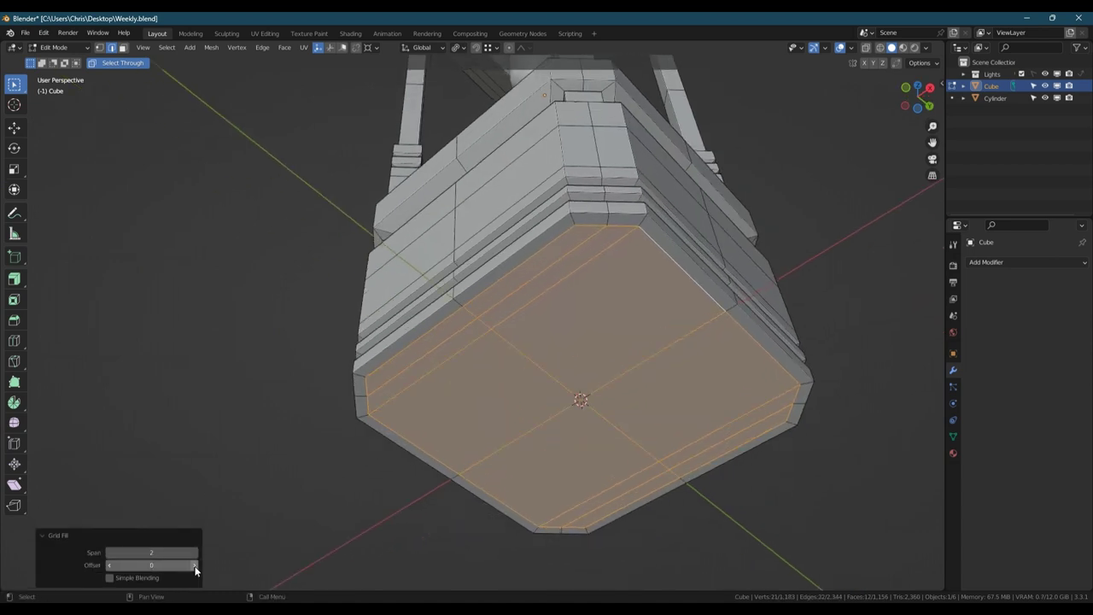
click(195, 565)
click(195, 565)
click(195, 565)
click(195, 566)
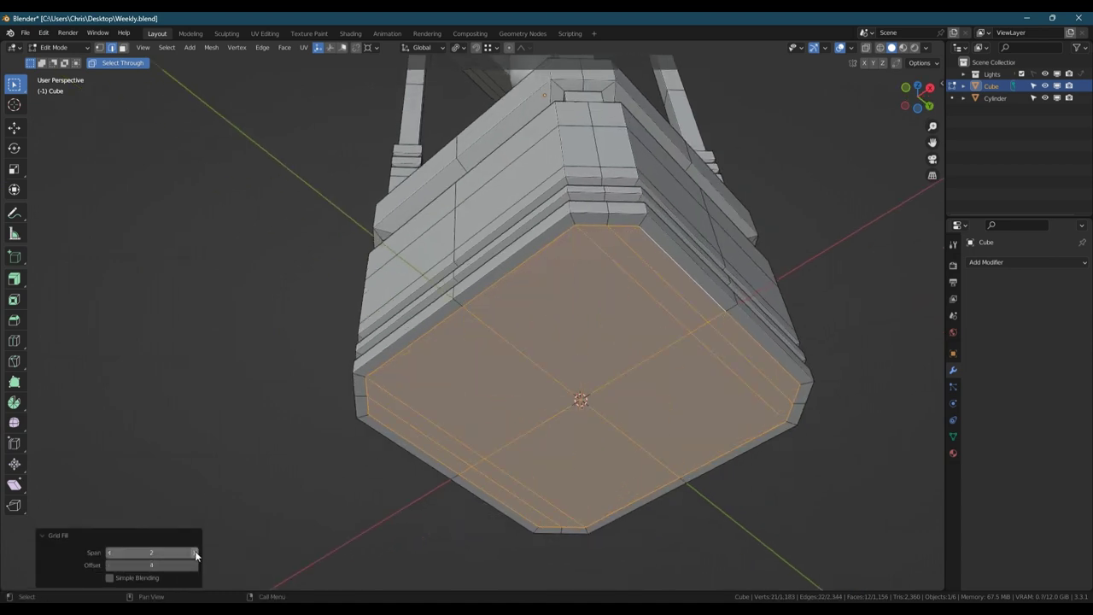
click(195, 554)
click(196, 553)
click(196, 553)
click(196, 554)
click(109, 553)
click(110, 553)
click(110, 553)
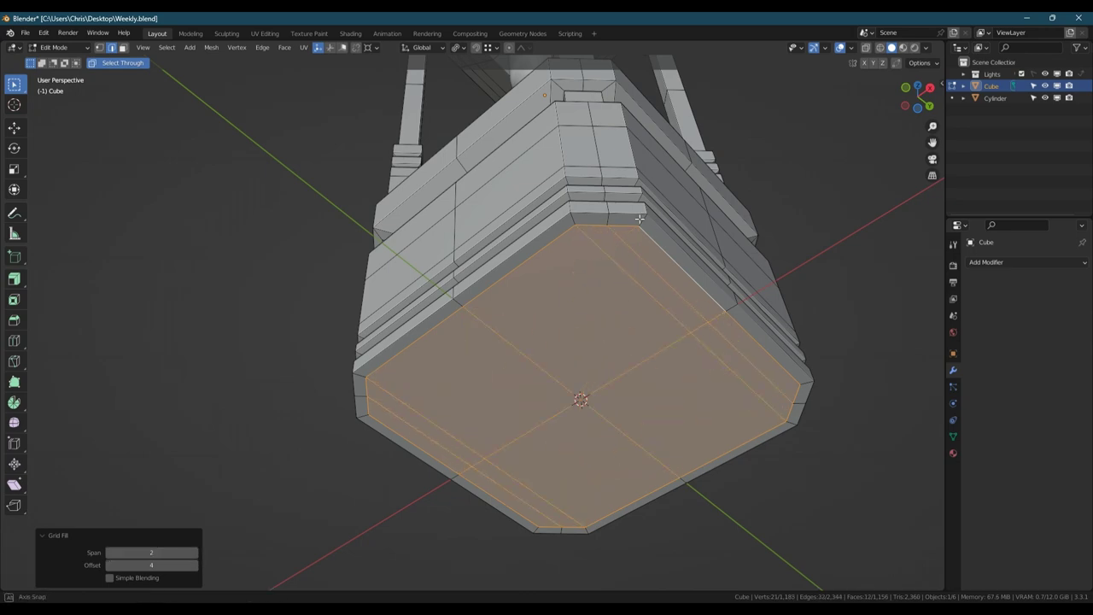
Step: Mirror the frame's lower half across Z again with a bisecting Mirror modifier and apply it
middle_drag(640, 220, 586, 367)
scroll(622, 317, down, 1)
key(Tab)
key(q)
click(623, 343)
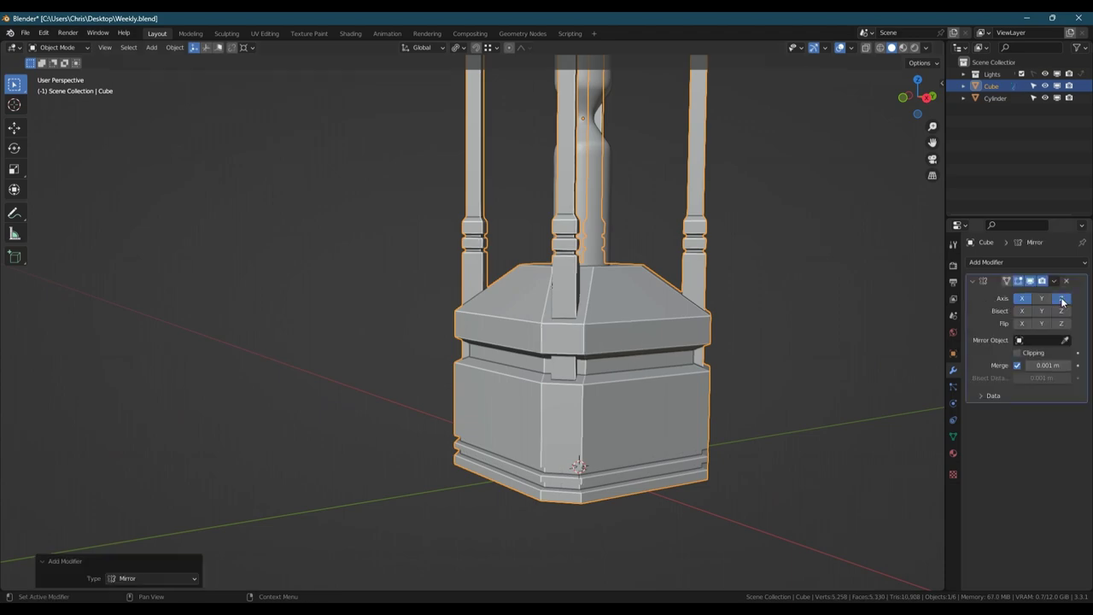
drag(1063, 301, 1061, 312)
scroll(714, 377, down, 3)
middle_drag(669, 360, 577, 276)
key(ctrl+a)
Step: Examine the mirrored hourglass and the recess where the glass cylinder enters the bottom block
middle_drag(755, 401, 535, 322)
key(shift+z)
scroll(536, 325, up, 2)
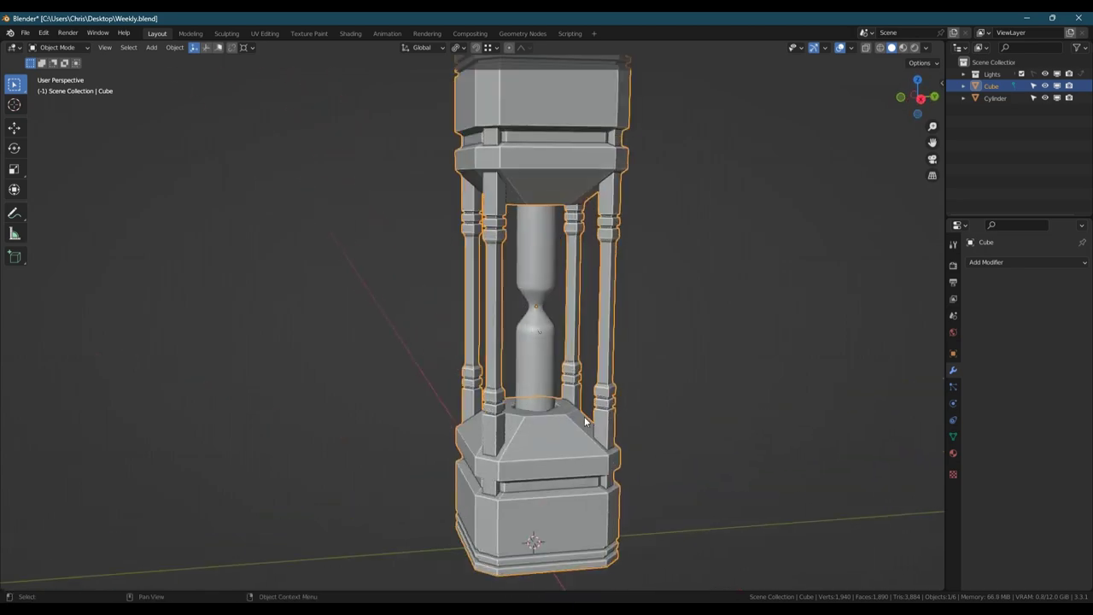
scroll(537, 401, up, 3)
middle_drag(536, 400, 546, 433)
scroll(549, 295, up, 5)
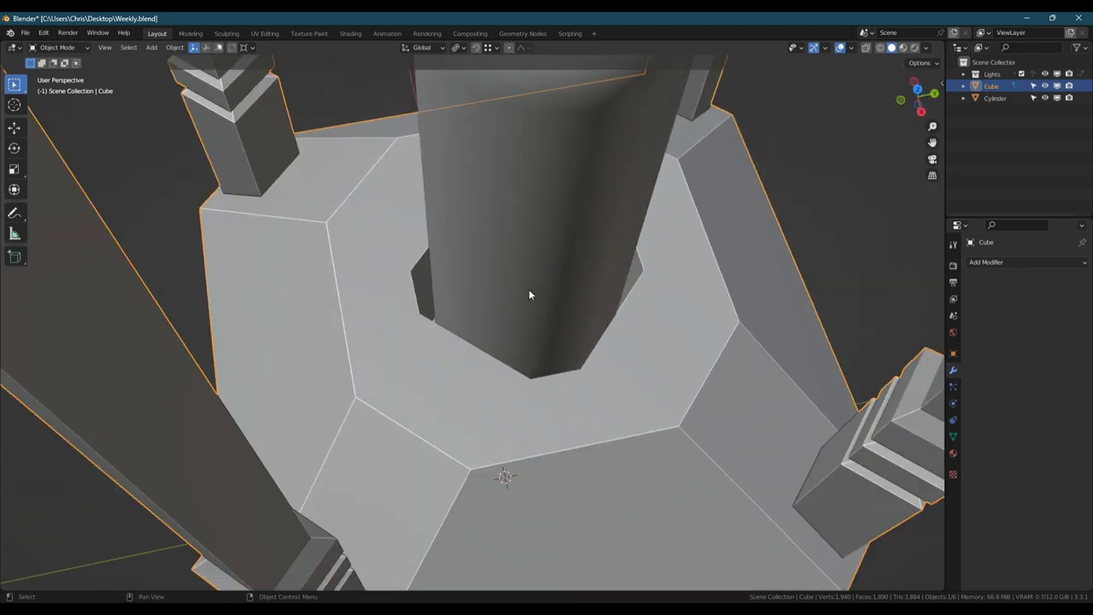
mouse_move(529, 294)
middle_down()
mouse_move(482, 283)
mouse_move(519, 285)
middle_up()
scroll(519, 287, down, 6)
Step: Select the rim edge loops of the glass recesses and bevel them by about 0.075 m with one segment
key(Tab)
click(478, 381)
scroll(478, 381, up, 2)
key(2)
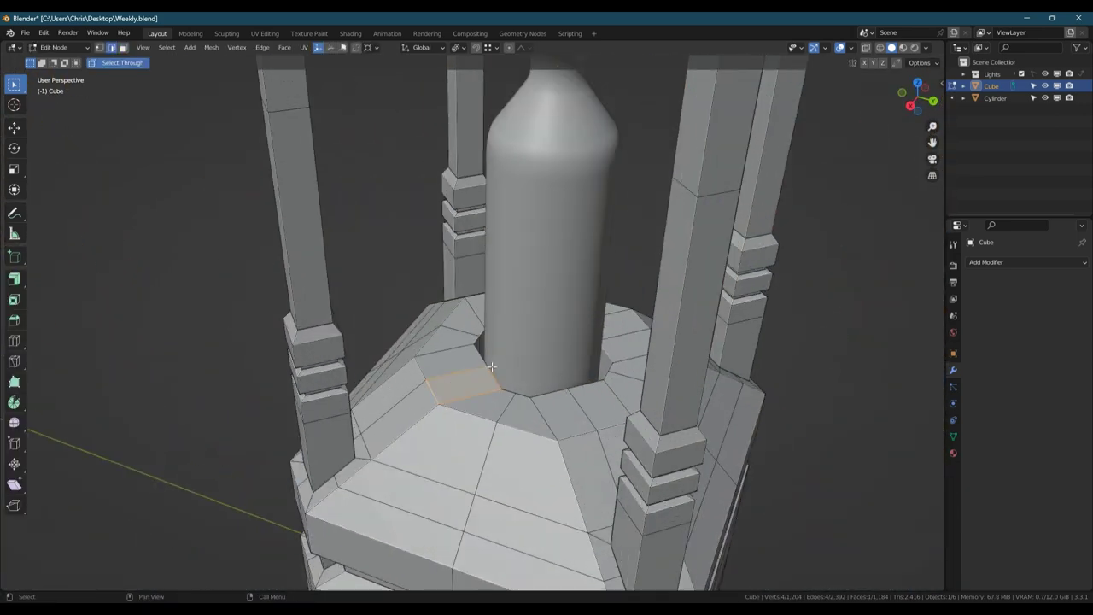
double_click(479, 354)
middle_drag(478, 354, 547, 358)
key(ctrl+b)
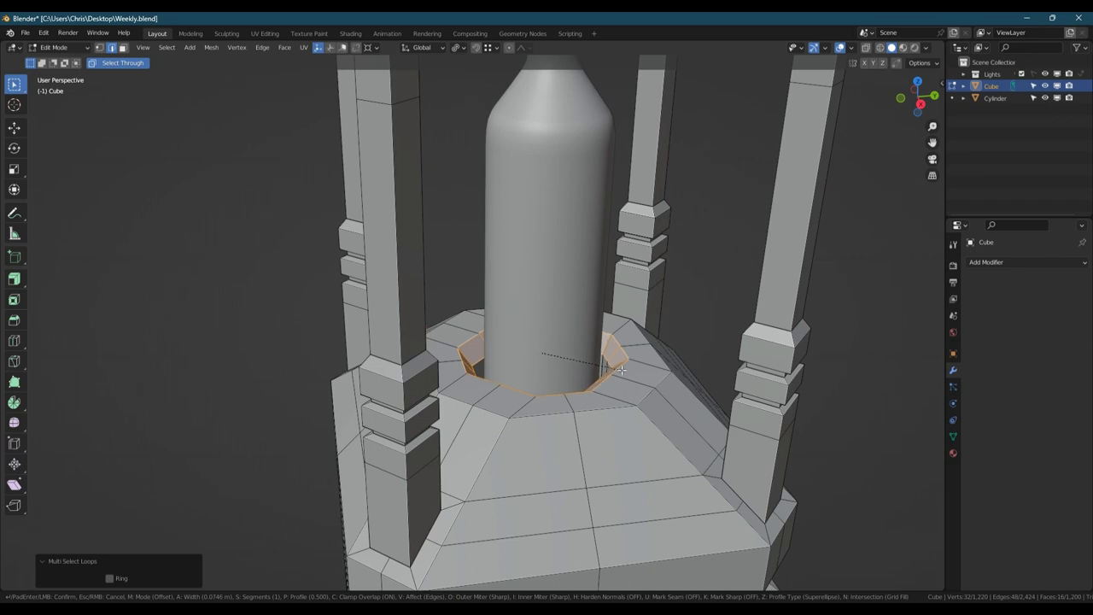
click(621, 370)
Step: Examine the beveled recess and the overall frame proportions from several angles
scroll(598, 365, down, 3)
middle_drag(598, 365, 517, 345)
scroll(522, 334, down, 2)
scroll(461, 252, up, 2)
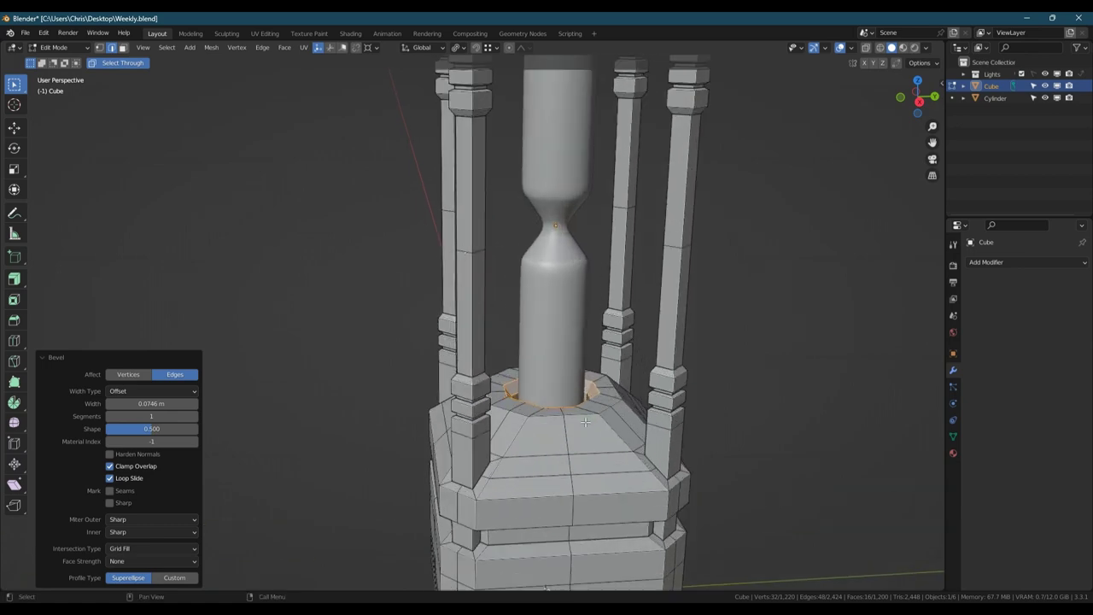
key(Tab)
scroll(588, 461, down, 4)
middle_drag(588, 461, 538, 446)
scroll(535, 383, up, 4)
key(Tab)
Step: Select the large flat panel faces on all four sides of the bottom block and inset them by about 0.10 m
middle_drag(516, 394, 553, 368)
click(469, 454)
shift+click(556, 462)
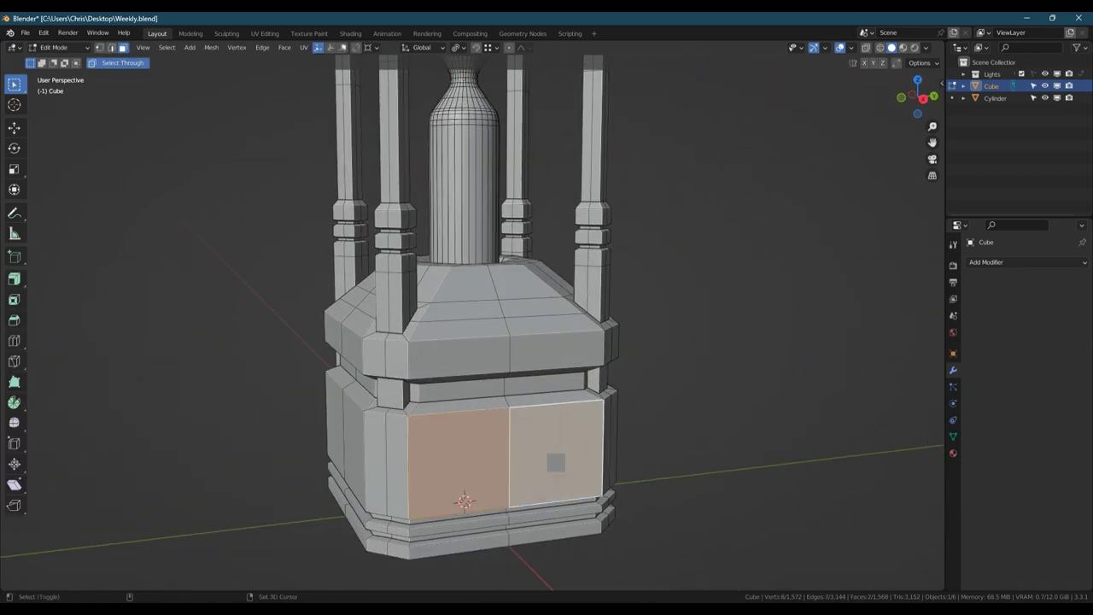
shift+click(335, 406)
shift+click(354, 419)
middle_drag(632, 465, 534, 473)
shift+click(540, 474)
shift+click(636, 474)
middle_drag(722, 475, 681, 432)
shift+click(537, 495)
shift+click(629, 478)
key(alt+z)
key(alt+z)
key(i)
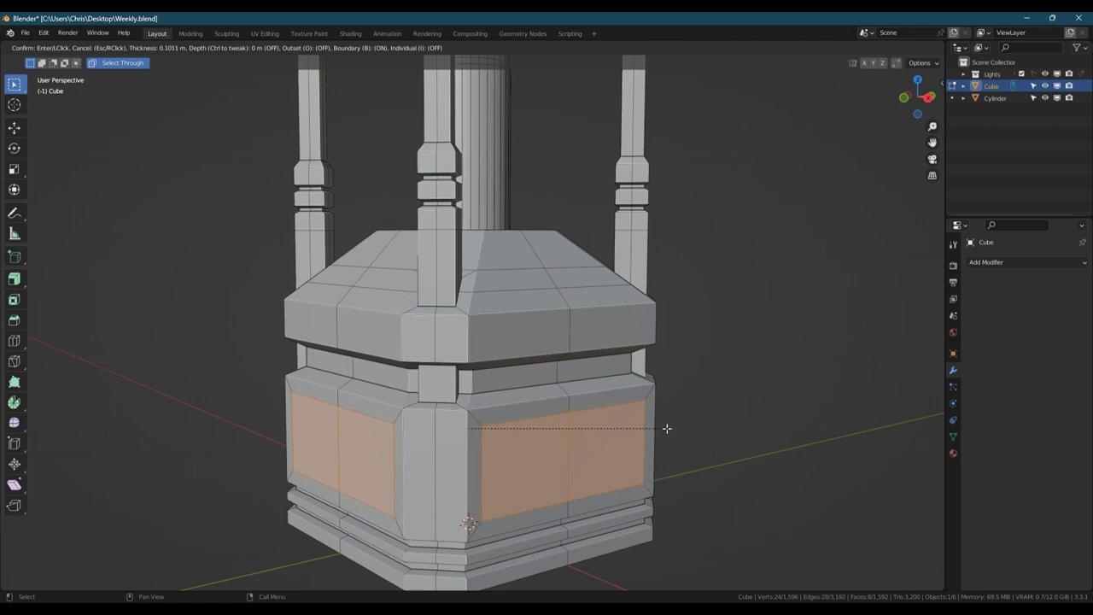
click(667, 428)
Step: Extrude the inset side panels inward by about 0.071 m
middle_drag(649, 526, 632, 487)
key(e)
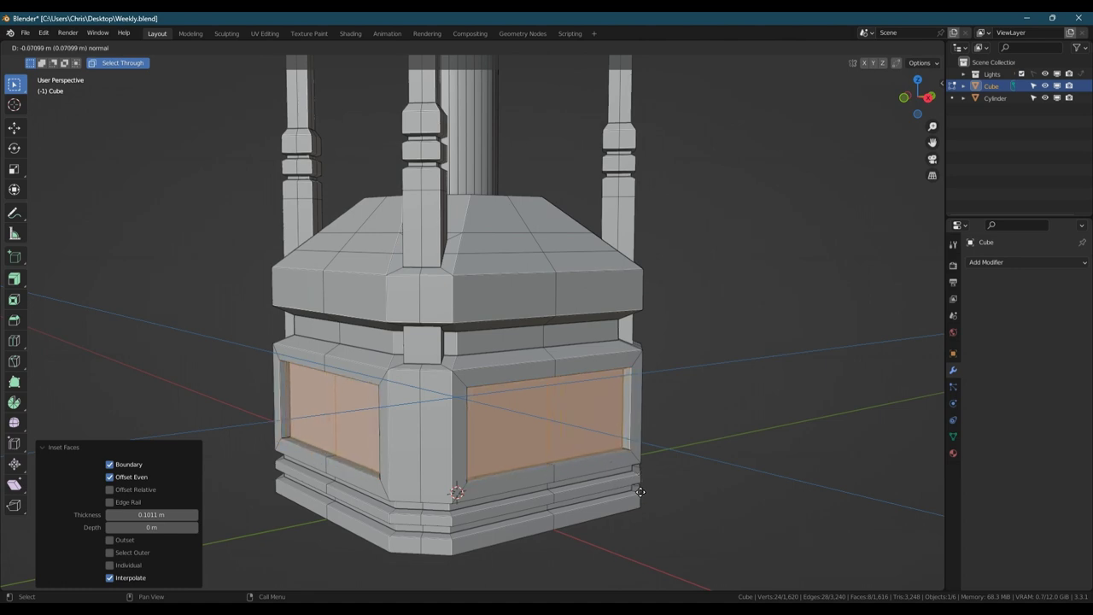
click(641, 492)
Step: Scale the recessed side panel faces down slightly, both uniformly and along Z, to slope the recess walls
middle_drag(575, 425, 648, 427)
scroll(755, 427, up, 4)
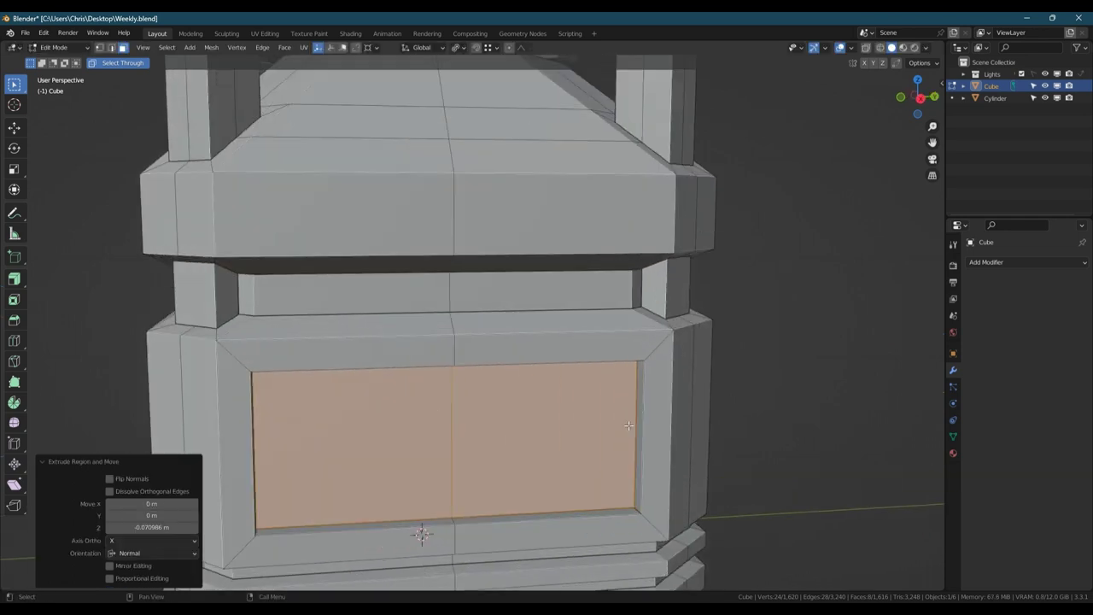
key(s)
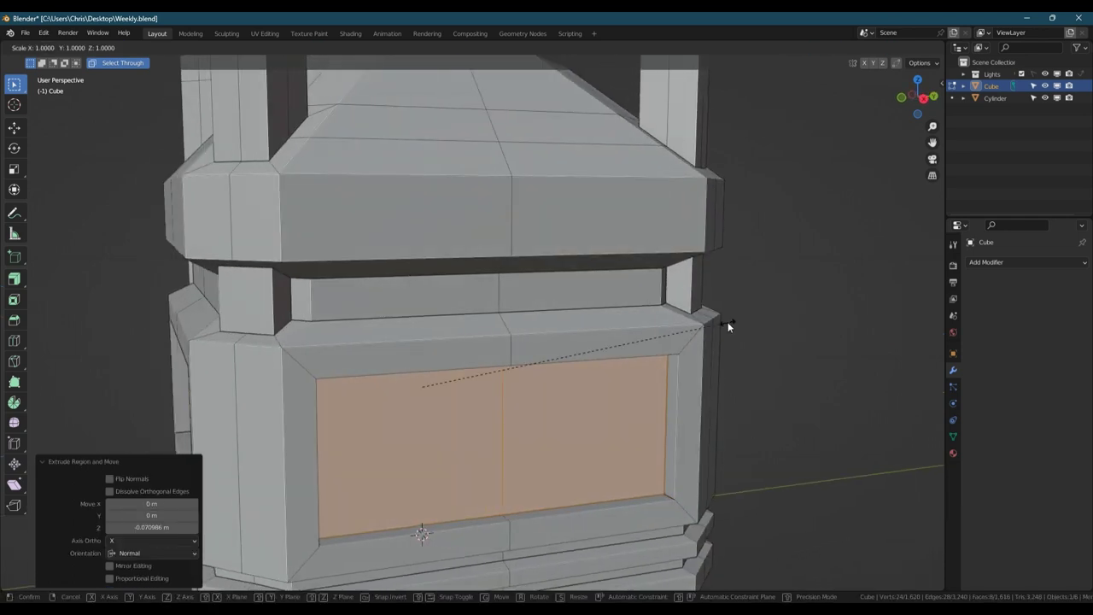
click(710, 326)
middle_drag(711, 326, 490, 364)
key(s)
key(z)
click(684, 349)
scroll(684, 350, down, 4)
key(Tab)
scroll(489, 334, down, 3)
key(Tab)
scroll(489, 363, up, 6)
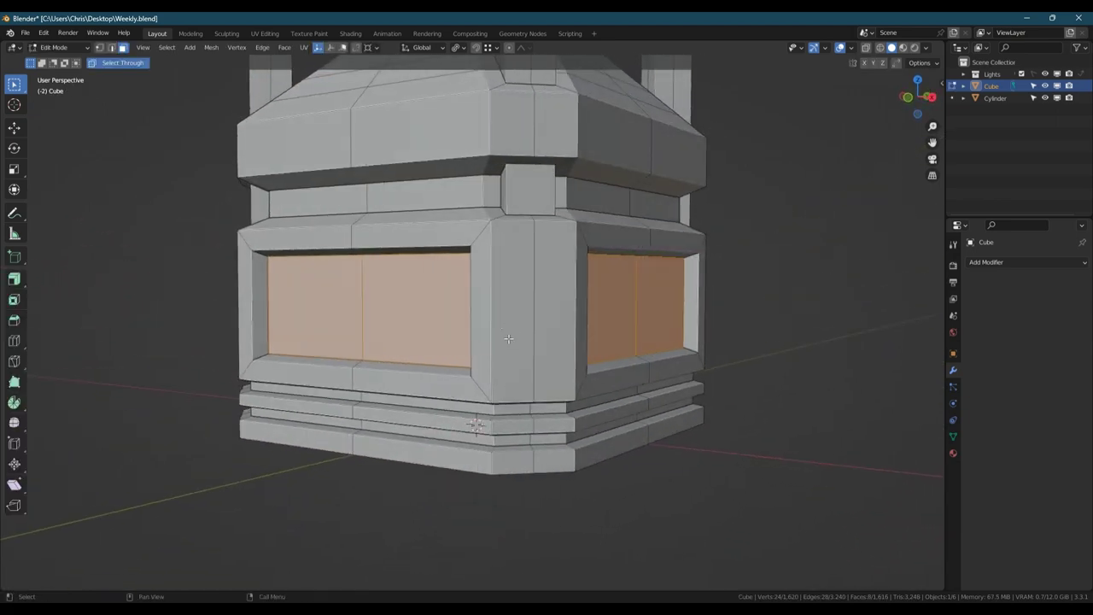
Step: Select the chamfered corner faces around the bottom block and inset them by about 0.087 m
click(508, 339)
scroll(508, 339, down, 3)
middle_drag(508, 339, 591, 350)
shift+click(593, 371)
shift+click(625, 374)
middle_drag(790, 363, 724, 356)
shift+click(710, 367)
shift+click(736, 374)
middle_drag(797, 373, 709, 251)
key(i)
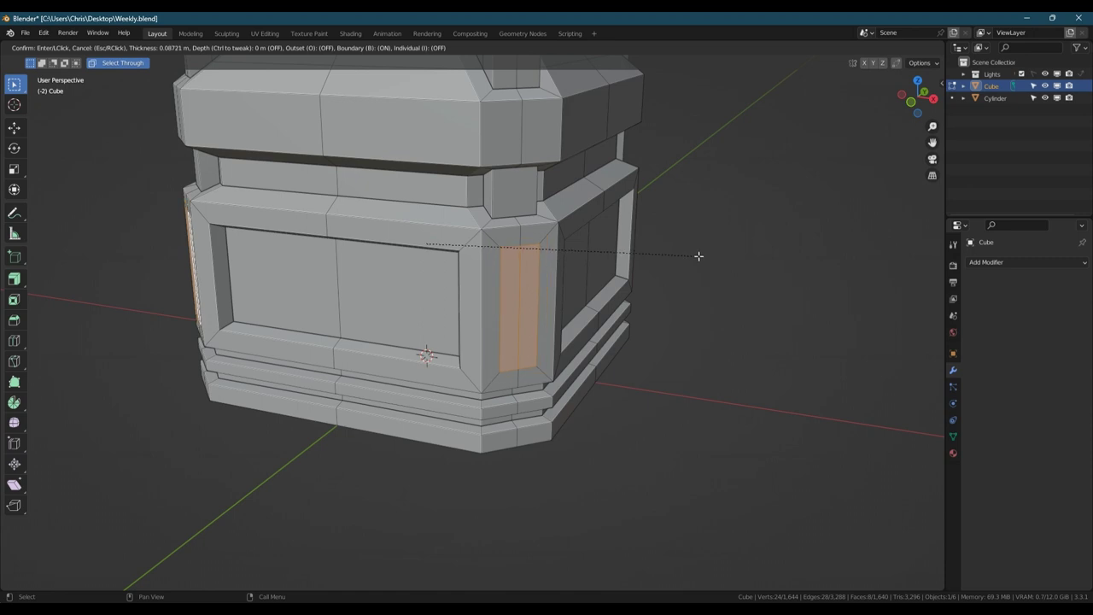
click(698, 255)
Step: In front view, align the corner insets' upper vertices with the side panels' upper edge using MACHIN3 Align, local Z, Min
middle_drag(678, 259, 481, 197)
click(911, 99)
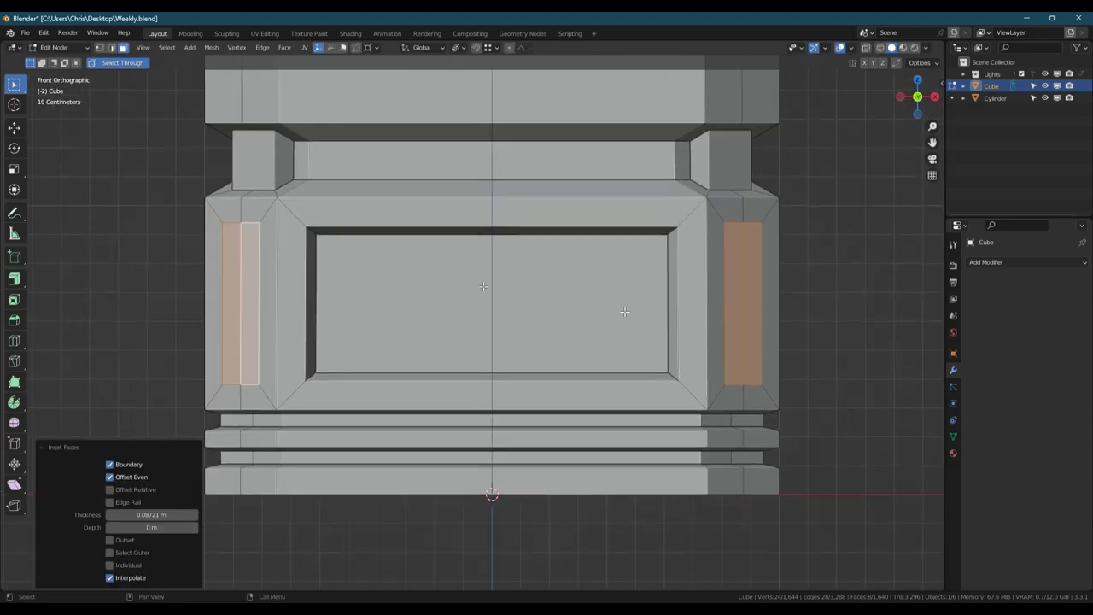
key(1)
key(alt+z)
mouse_move(167, 213)
mouse_down()
mouse_move(566, 232)
mouse_move(174, 213)
mouse_up()
key(ctrl+z)
ctrl+drag(164, 452, 860, 332)
key(alt+a)
click(709, 301)
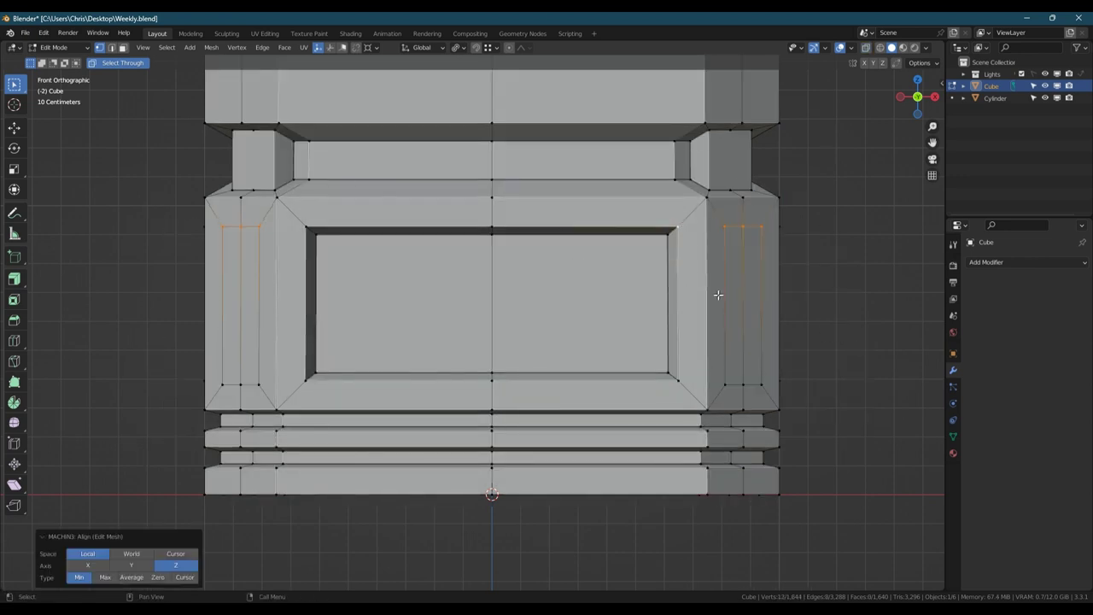
Step: Align the corner insets' lower vertices with the side panels' lower edge using MACHIN3 Align, local Z, Max
click(224, 384)
drag(212, 384, 770, 392)
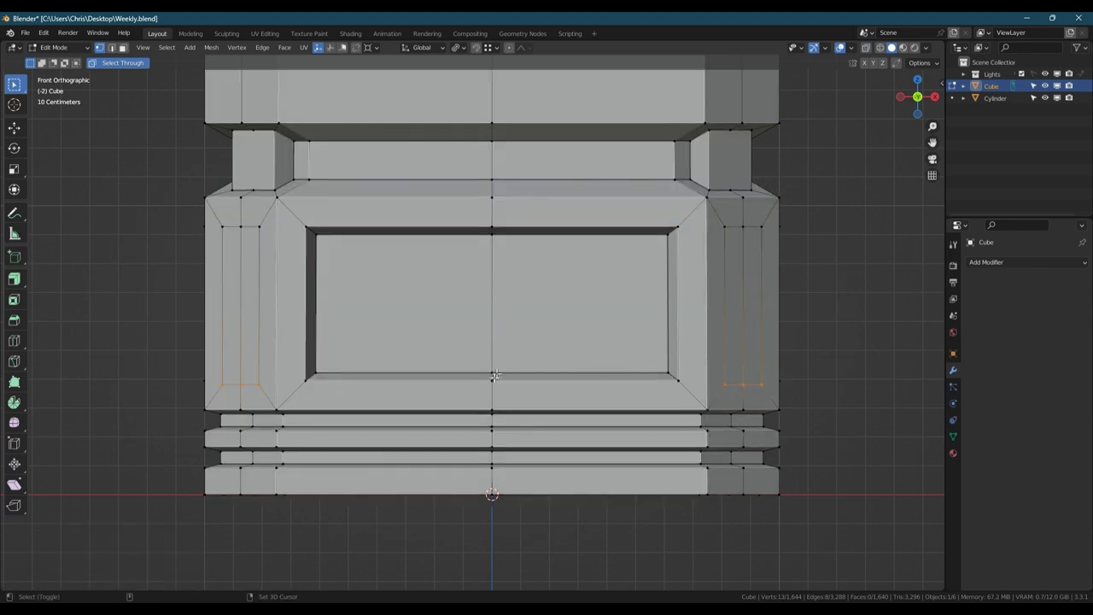
key(alt+a)
click(554, 310)
Step: Select both faces of one corner inset and extend the selection to all corners with Select Mirror across X and Y
alt+middle_drag(489, 290, 440, 310)
key(3)
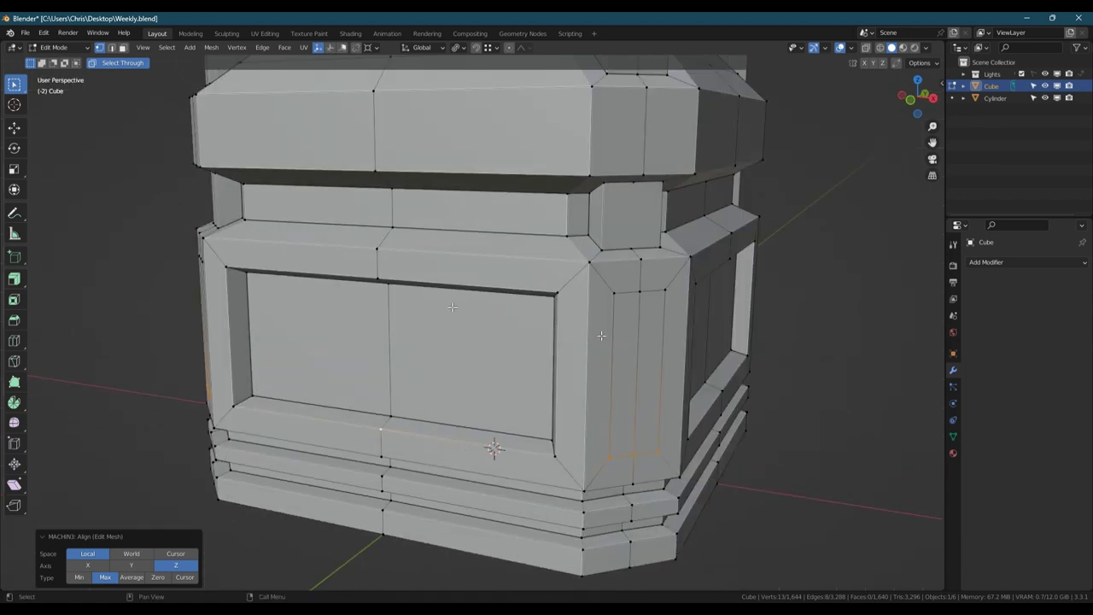
click(626, 329)
click(651, 323)
click(627, 338)
scroll(627, 339, down, 2)
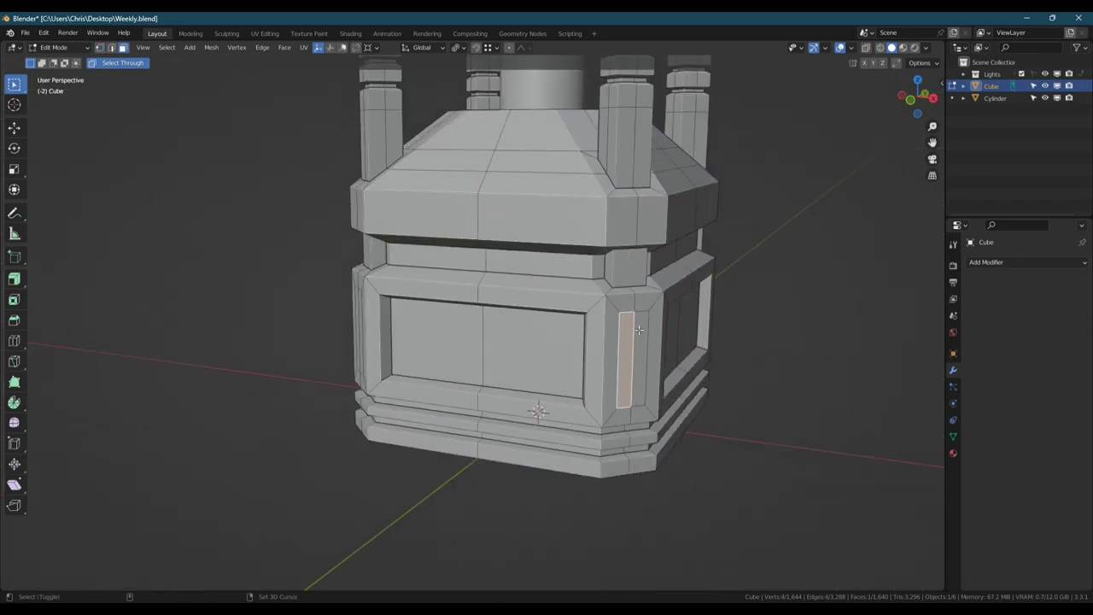
shift+click(640, 330)
middle_drag(640, 332, 546, 329)
shift+middle_drag(709, 340, 505, 328)
click(172, 49)
click(206, 289)
click(116, 579)
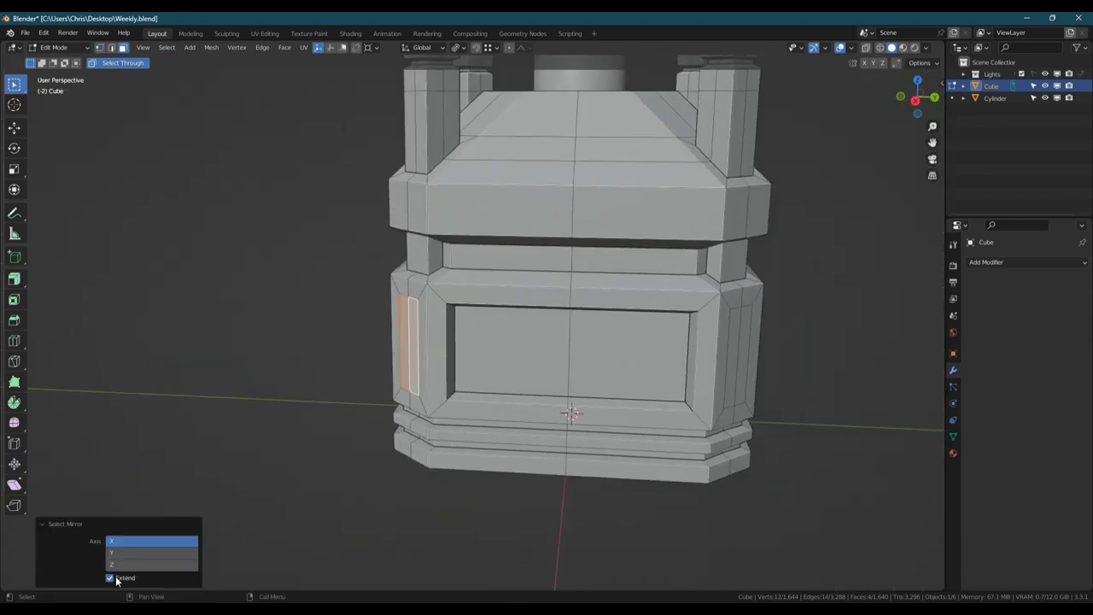
click(166, 47)
click(195, 291)
click(152, 553)
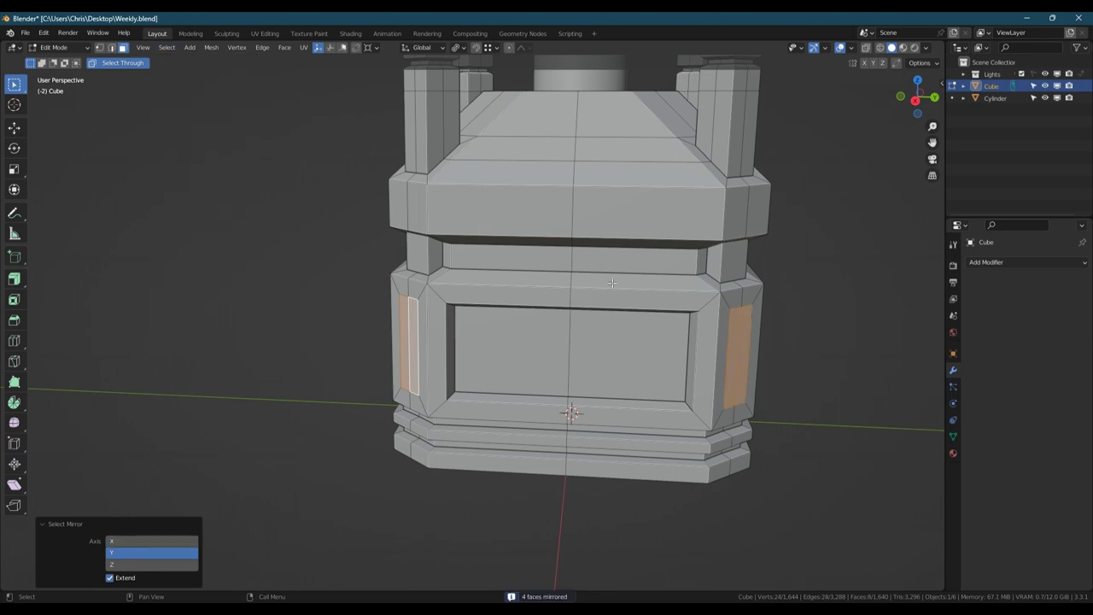
Step: Extrude the selected corner inset faces inward by about 0.066 m
middle_drag(529, 359, 683, 351)
scroll(585, 359, up, 1)
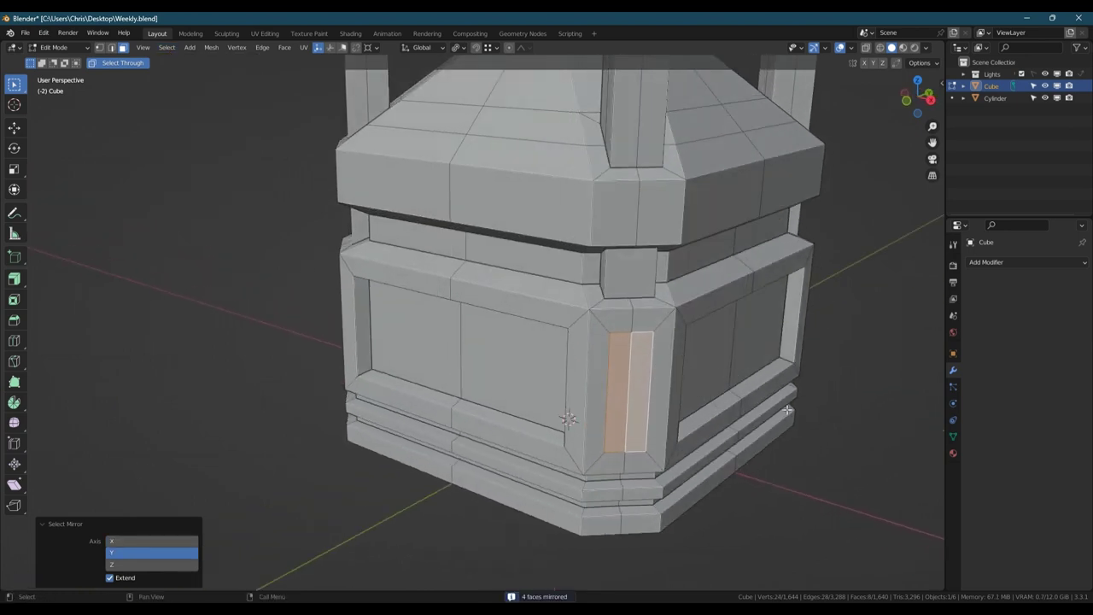
key(e)
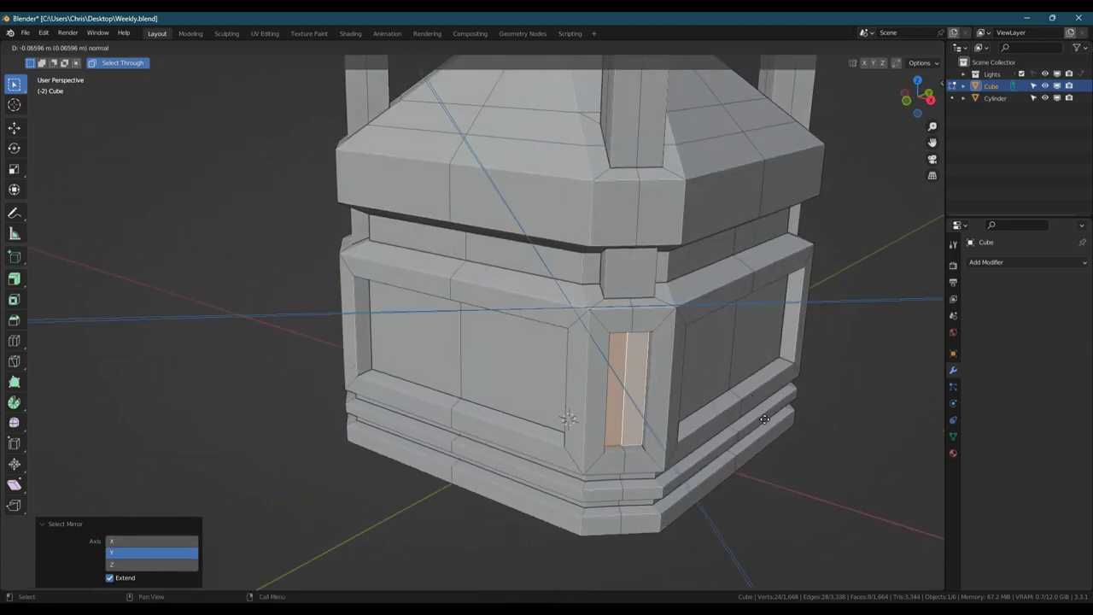
click(764, 419)
Step: Scale the recessed corner faces down slightly, both uniformly and along Z
middle_drag(708, 390, 719, 345)
key(s)
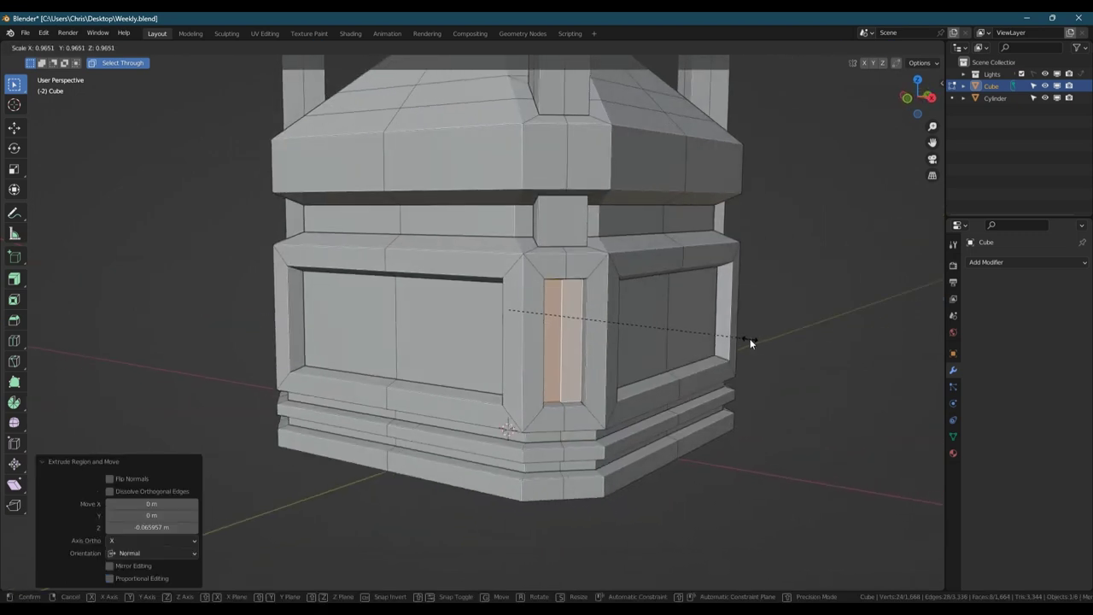
click(741, 341)
key(s)
key(z)
click(729, 346)
Step: Snap the 3D cursor to one recessed corner face and use the cursor as transform orientation and pivot point
middle_drag(729, 346, 526, 430)
key(shift+s)
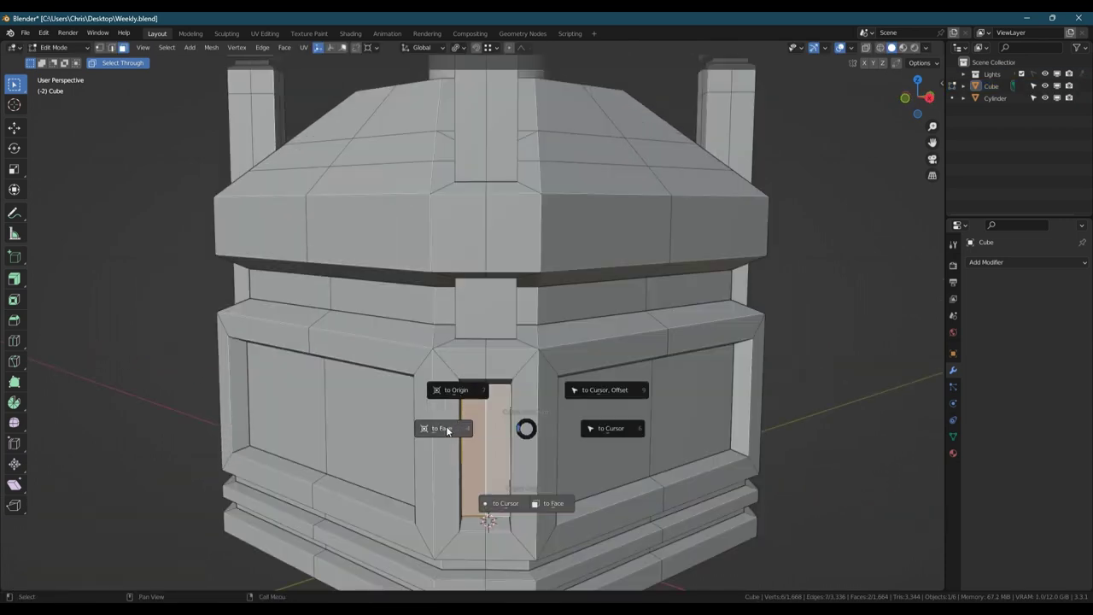
click(442, 428)
click(422, 47)
click(389, 144)
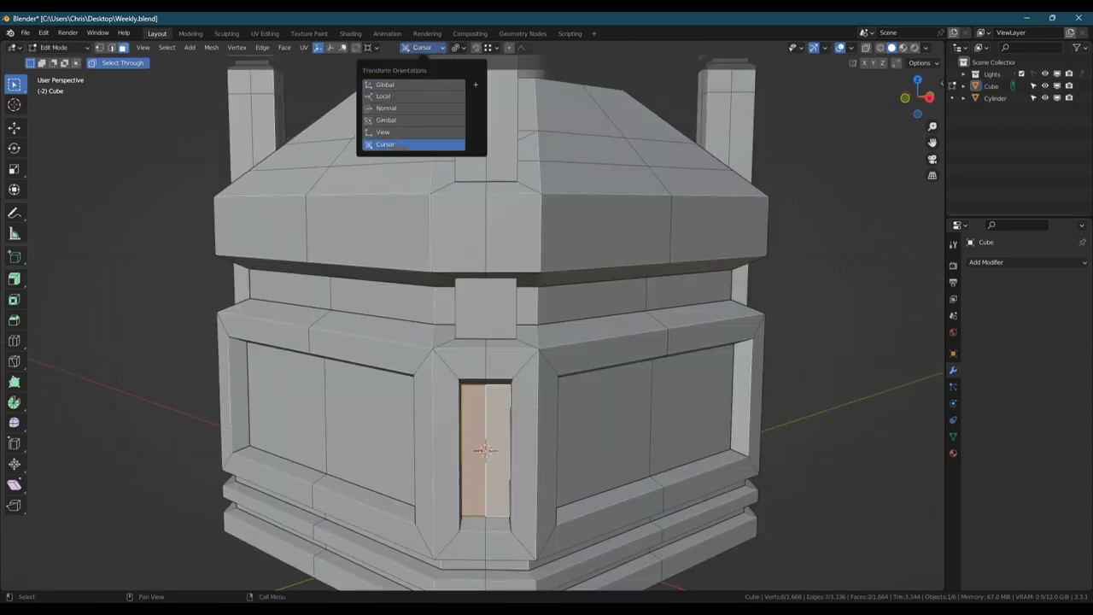
click(456, 47)
click(478, 77)
Step: Scale the recessed corner face narrower along the cursor's Y axis
key(s)
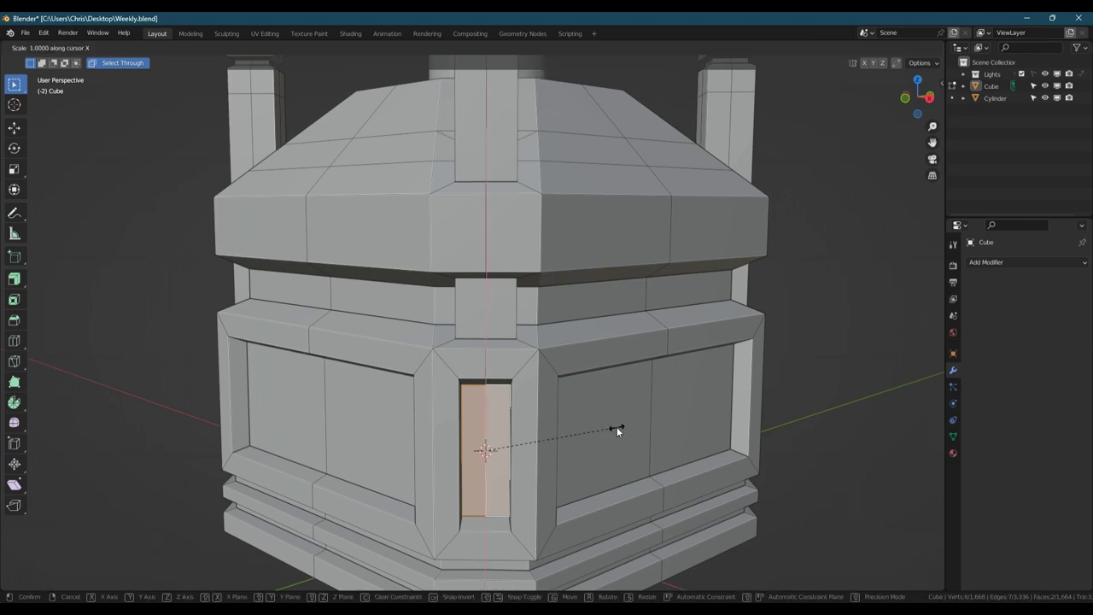
right_click(617, 426)
middle_drag(616, 426, 481, 399)
key(s)
key(y)
click(580, 445)
scroll(480, 399, down, 4)
scroll(481, 399, up, 4)
Step: Add a Mirror modifier with X, Y and Z axes and bisect enabled, flip Y and Z, and apply it
key(Tab)
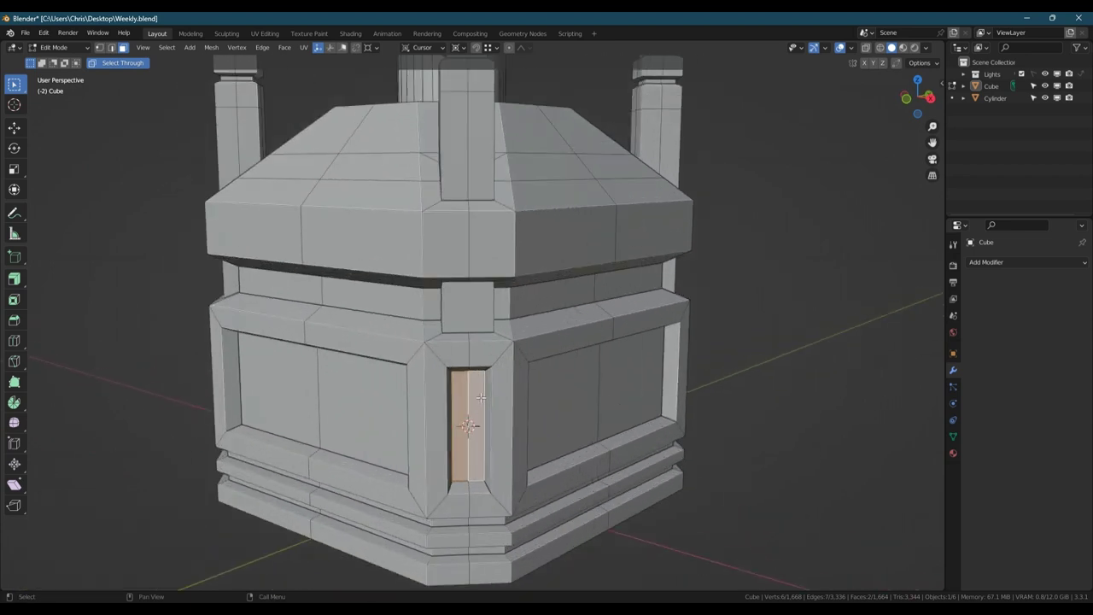
key(q)
click(607, 344)
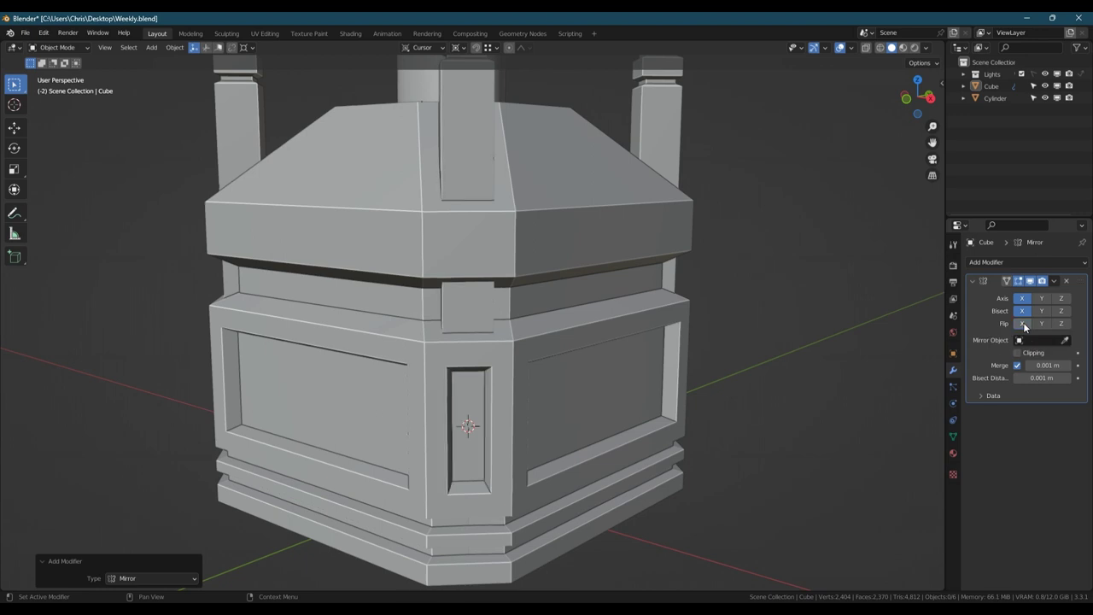
click(1042, 311)
click(1042, 325)
click(1062, 298)
click(1062, 311)
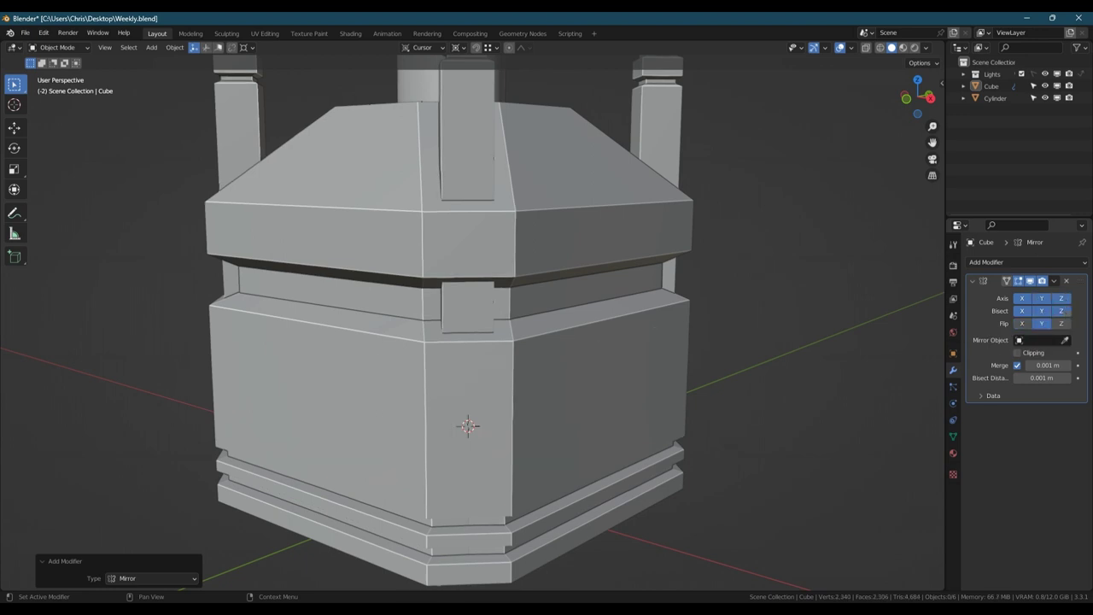
click(1061, 324)
key(ctrl+a)
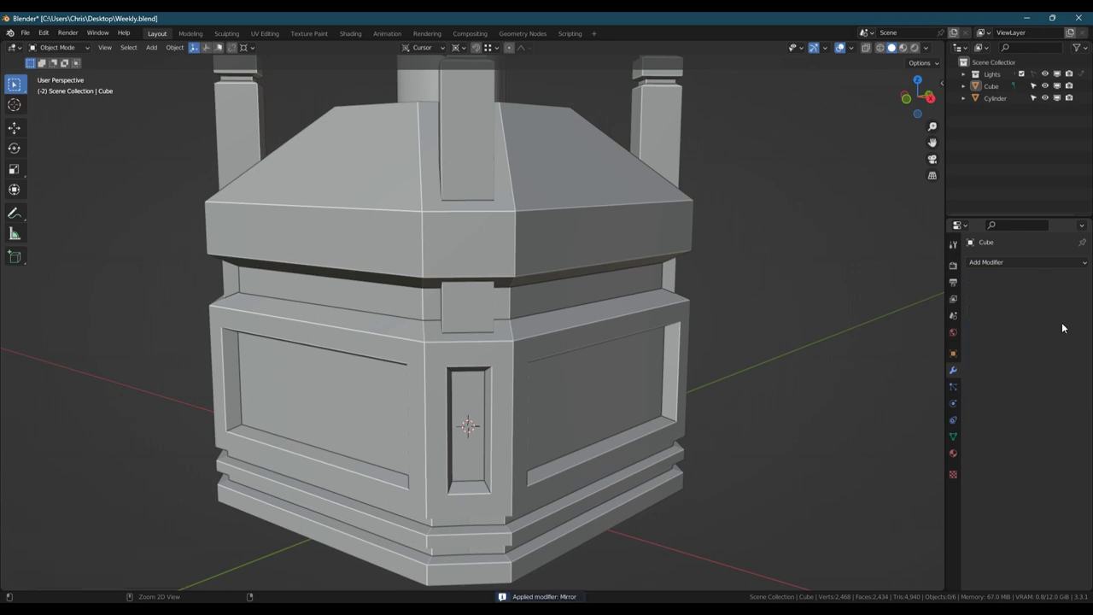
Step: Examine the mirrored corner and side recesses and the whole hourglass frame from several angles
scroll(498, 366, down, 3)
shift+middle_drag(496, 342, 481, 500)
scroll(480, 500, down, 2)
shift+middle_drag(489, 277, 494, 249)
middle_drag(445, 401, 378, 416)
middle_drag(440, 346, 461, 329)
shift+middle_drag(355, 265, 343, 368)
scroll(344, 368, up, 2)
Step: Duplicate the face loop of one pillar's long middle shaft, separate it into its own object and isolate it
key(Tab)
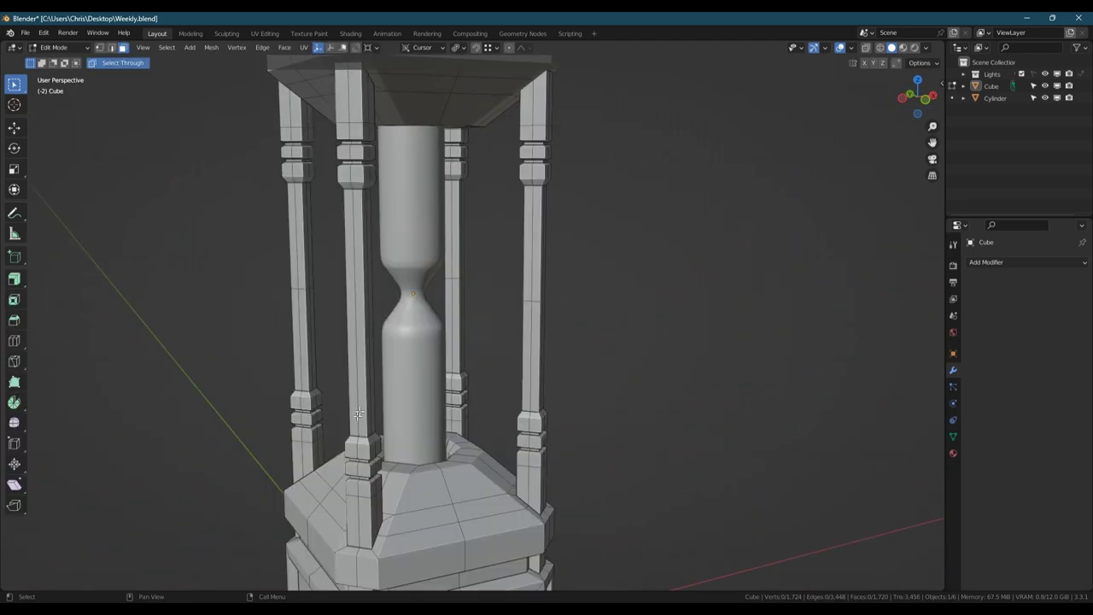
alt+click(350, 307)
key(shift+d)
right_click(370, 365)
key(p)
click(349, 364)
key(Tab)
click(362, 371)
key(shift+h)
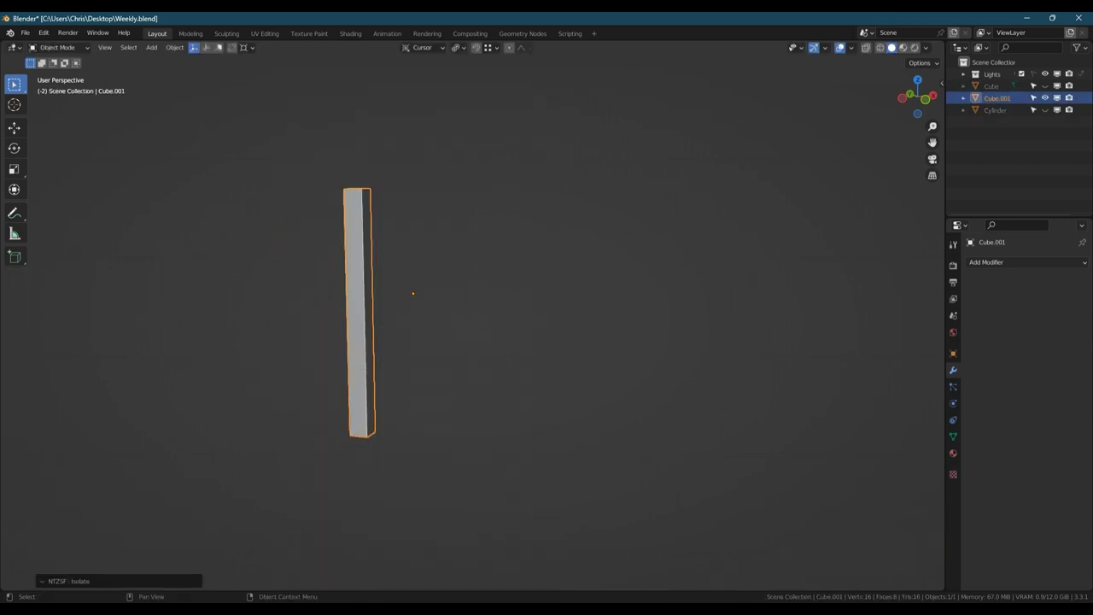
Step: Inset all faces of the isolated pillar shaft by about 0.273 m
key(Tab)
key(a)
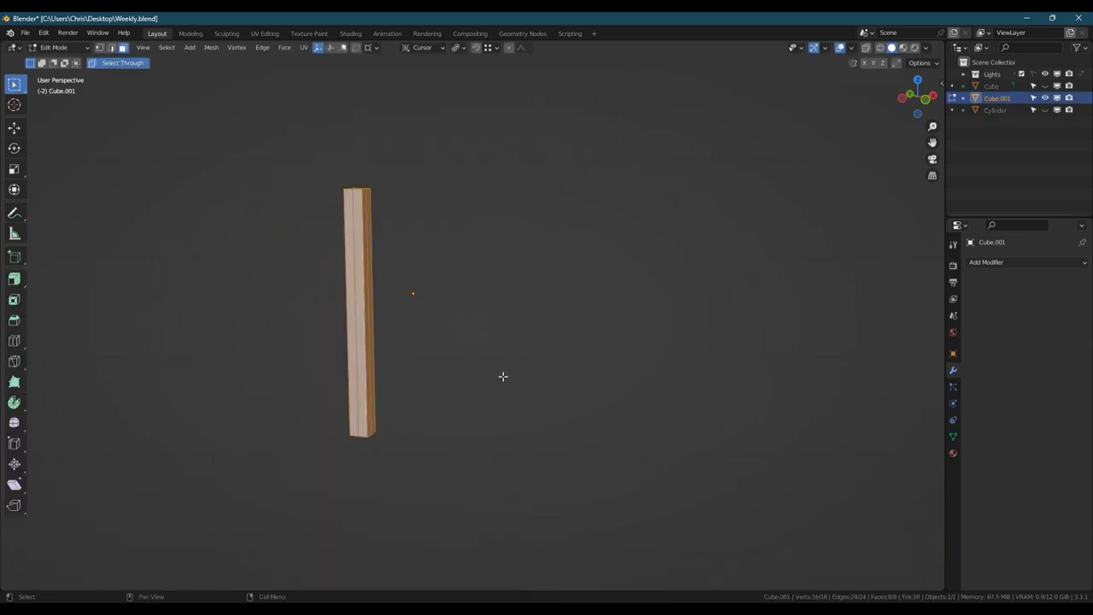
key(i)
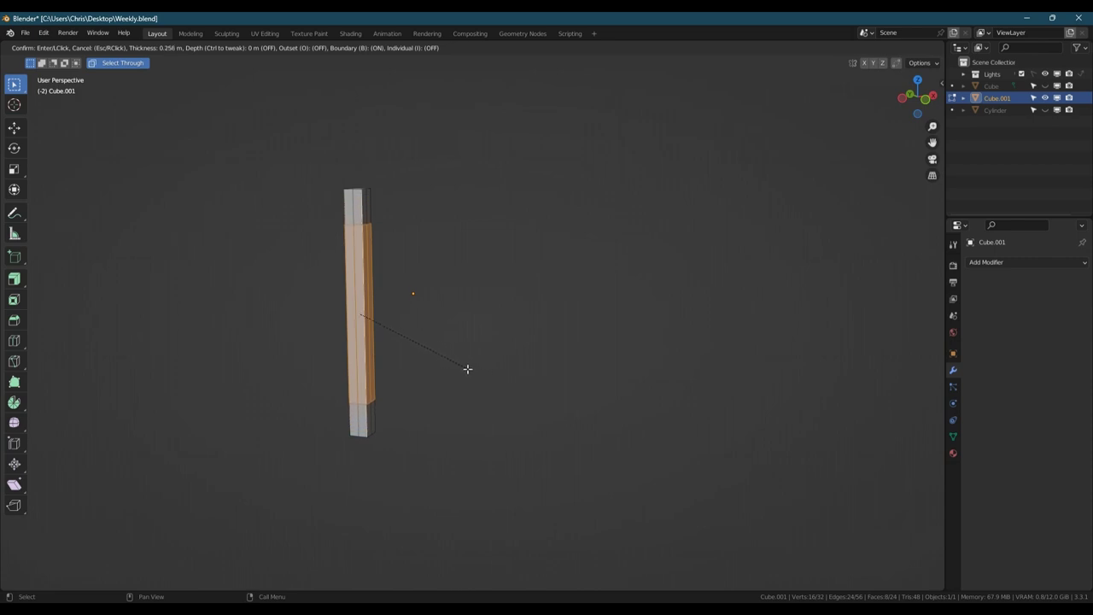
click(467, 368)
scroll(354, 379, up, 2)
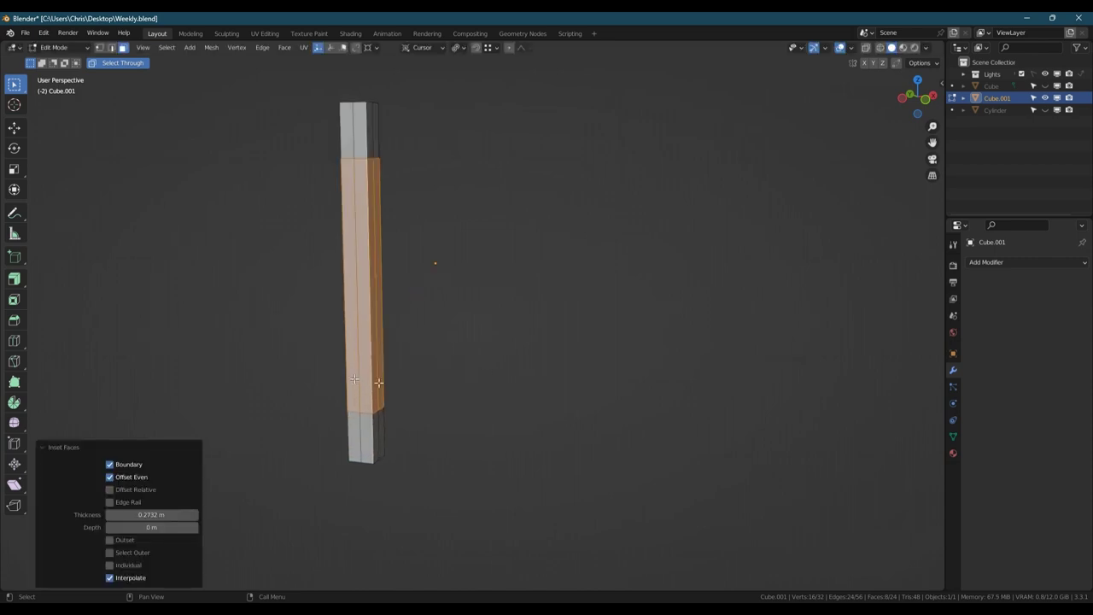
Step: Separate the inset middle section of the shaft into its own object and select it
key(p)
click(375, 368)
key(Tab)
click(371, 346)
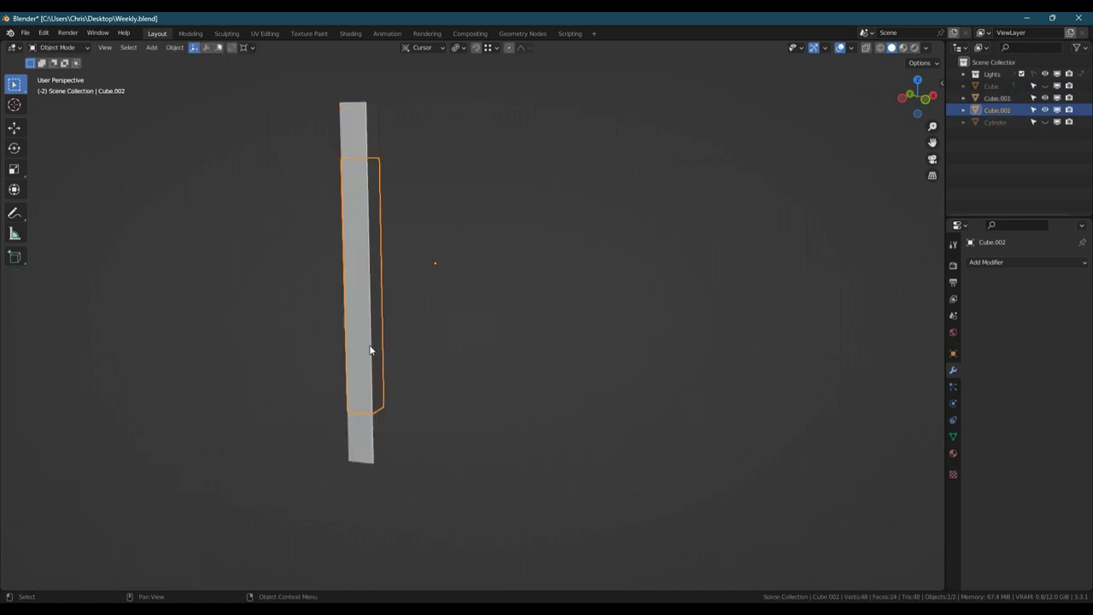
Step: Add 10 evenly spaced horizontal loop cuts to the middle section and set its origin to the bottom edge loop
key(Tab)
key(ctrl+r)
scroll(367, 349, up, 10)
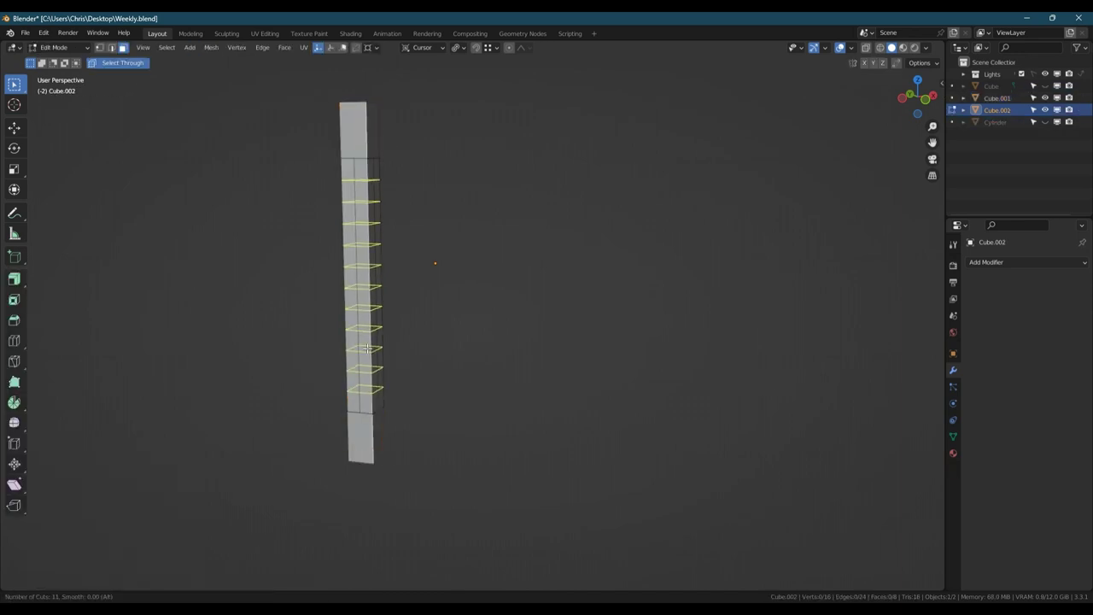
scroll(367, 348, down, 1)
click(367, 348)
right_click(322, 469)
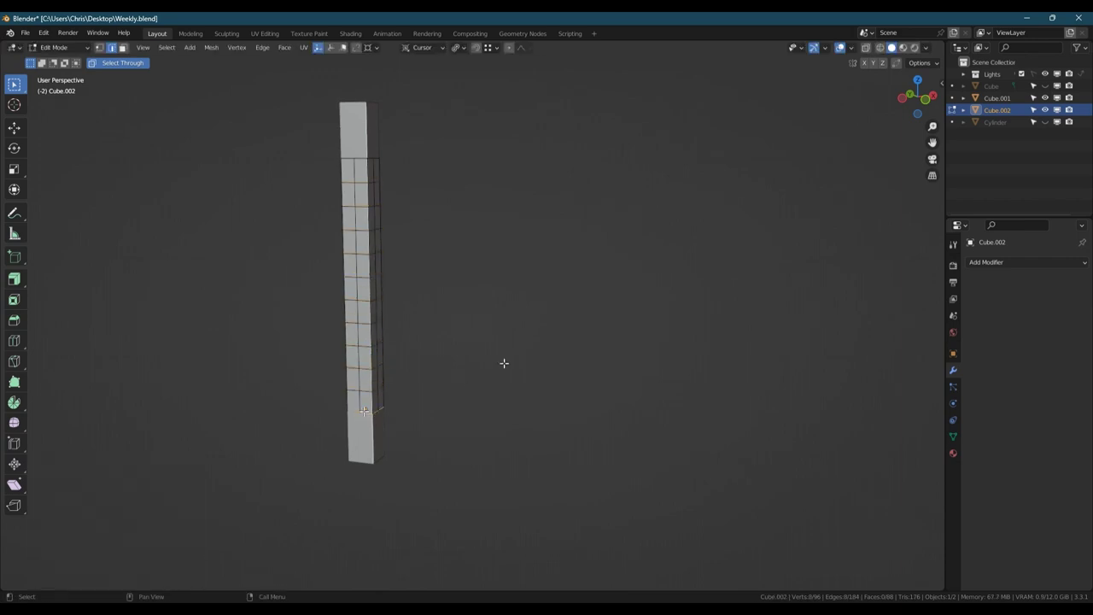
key(Tab)
Step: Twist the shaft's middle section by 180° around the Z axis with a Simple Deform modifier and apply it
click(1010, 262)
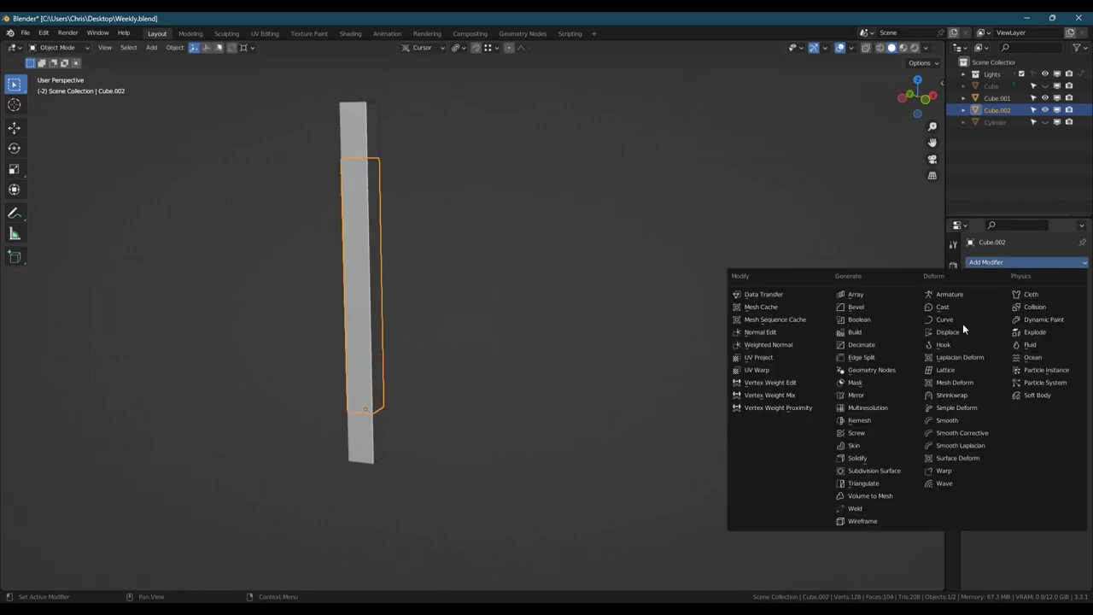
click(974, 408)
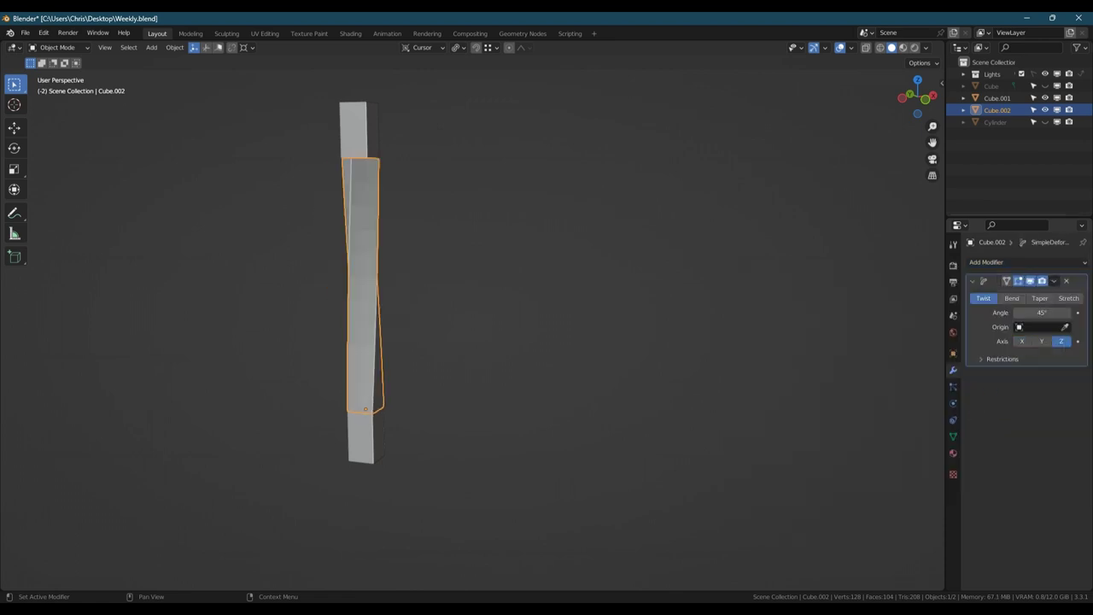
drag(1039, 313, 1040, 313)
mouse_move(375, 259)
middle_down()
mouse_move(471, 256)
mouse_move(369, 265)
middle_up()
click(1044, 313)
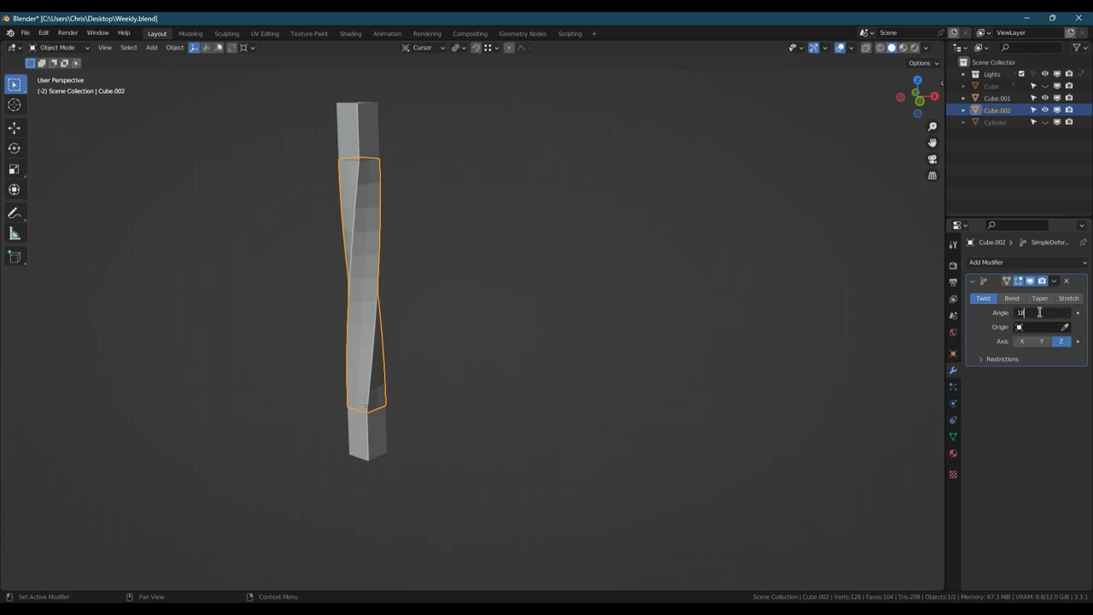
key(Return)
middle_drag(423, 325, 462, 336)
key(ctrl+a)
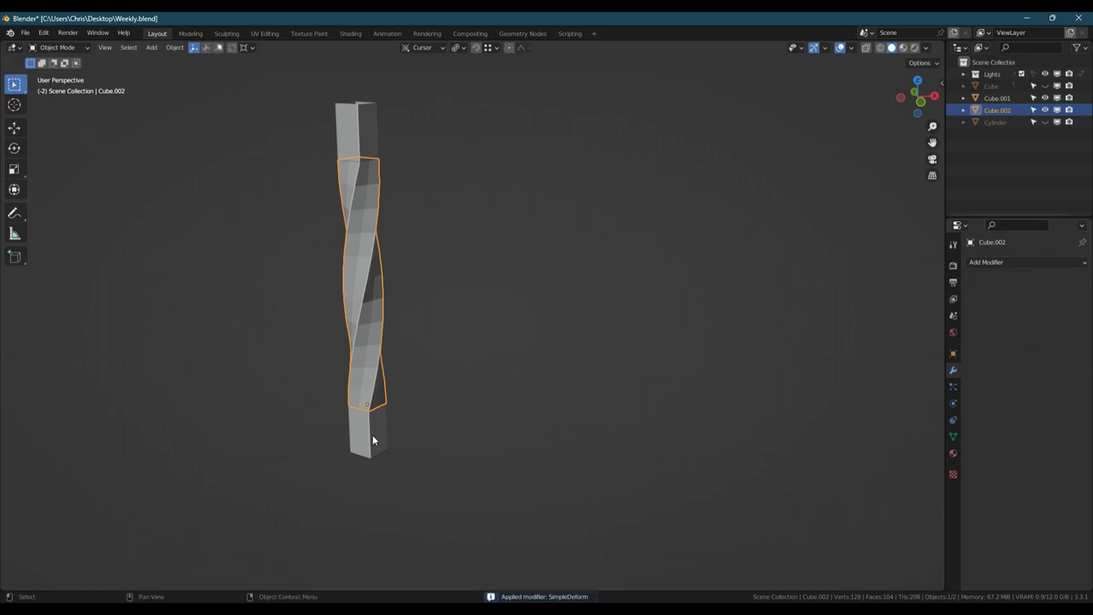
Step: Join the twisted section with the shaft's straight ends and merge the vertices by distance at 0.0001 m
shift+click(376, 432)
key(Tab)
key(m)
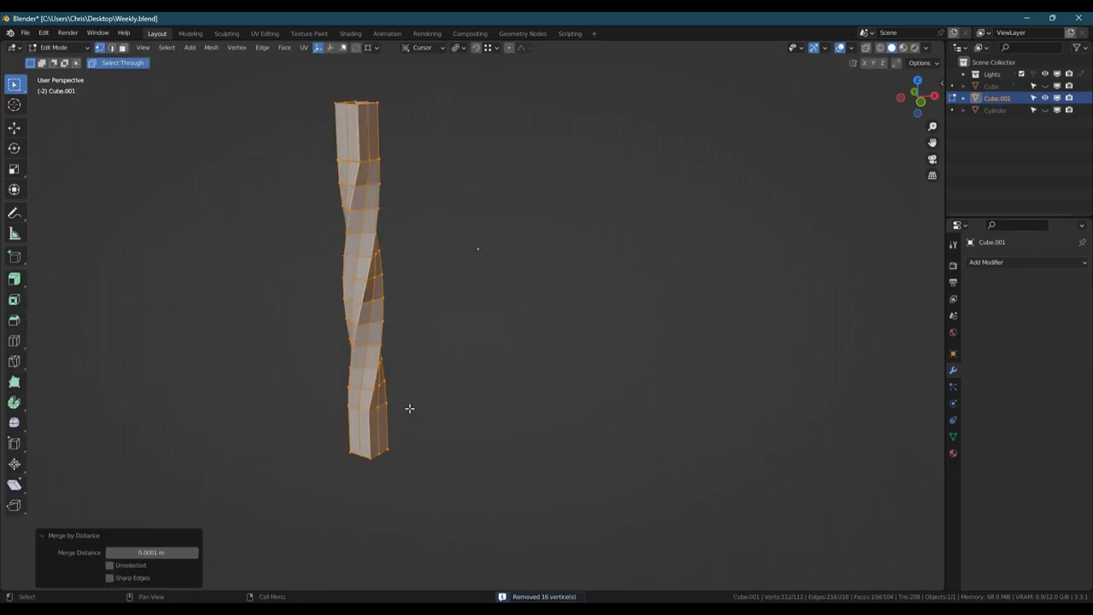
right_click(337, 271)
key(Tab)
Step: Shade the joined shaft auto smooth at 30° and end its isolation to bring back the whole hourglass
right_click(357, 257)
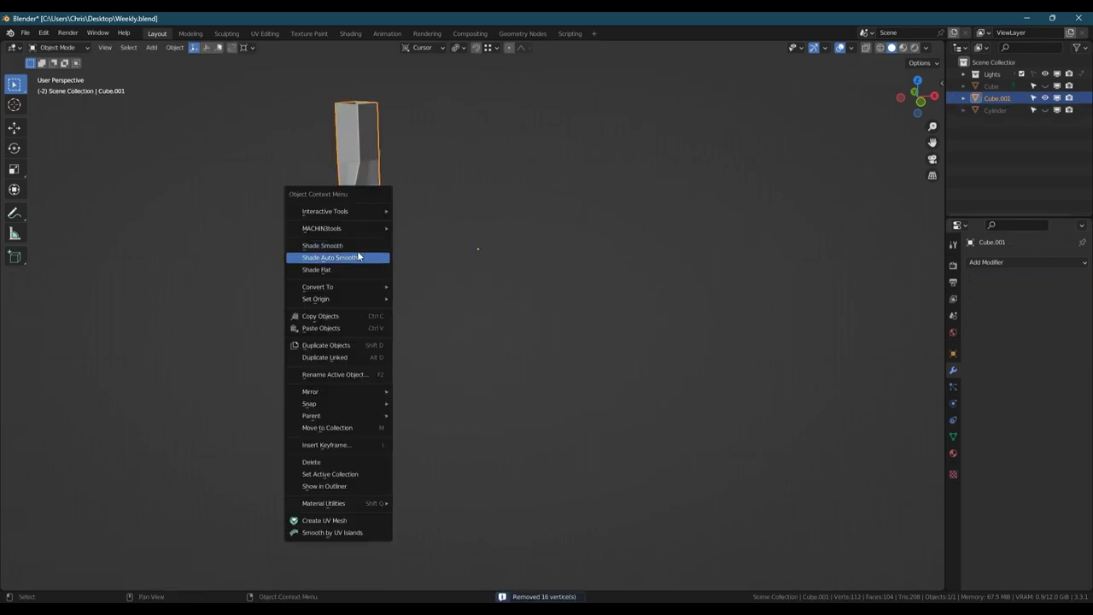
click(357, 257)
middle_drag(370, 288, 454, 315)
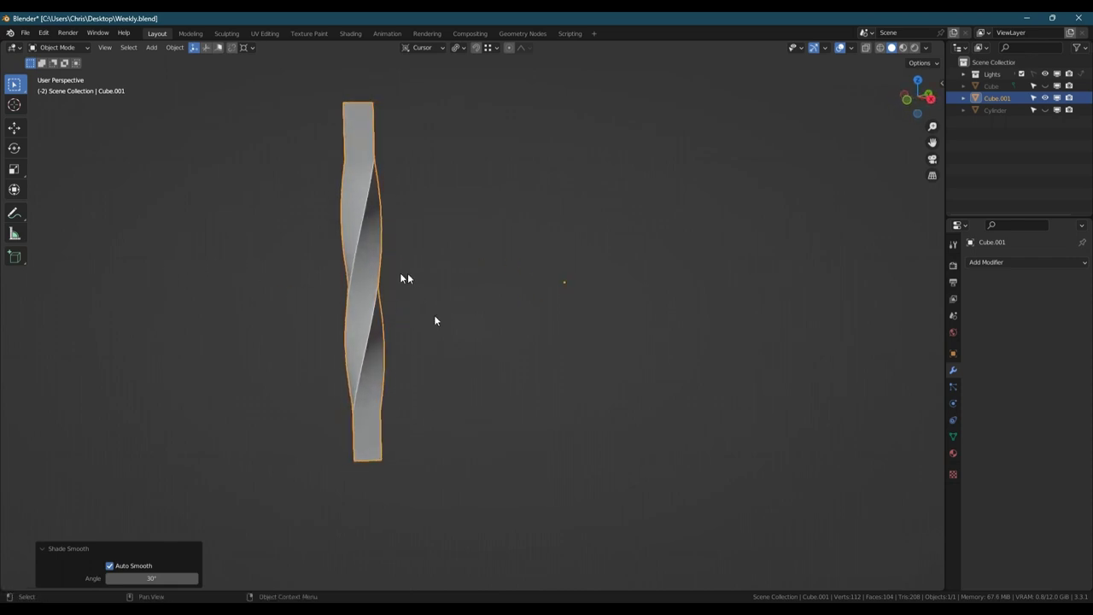
key(Tab)
key(Tab)
key(KP_Divide)
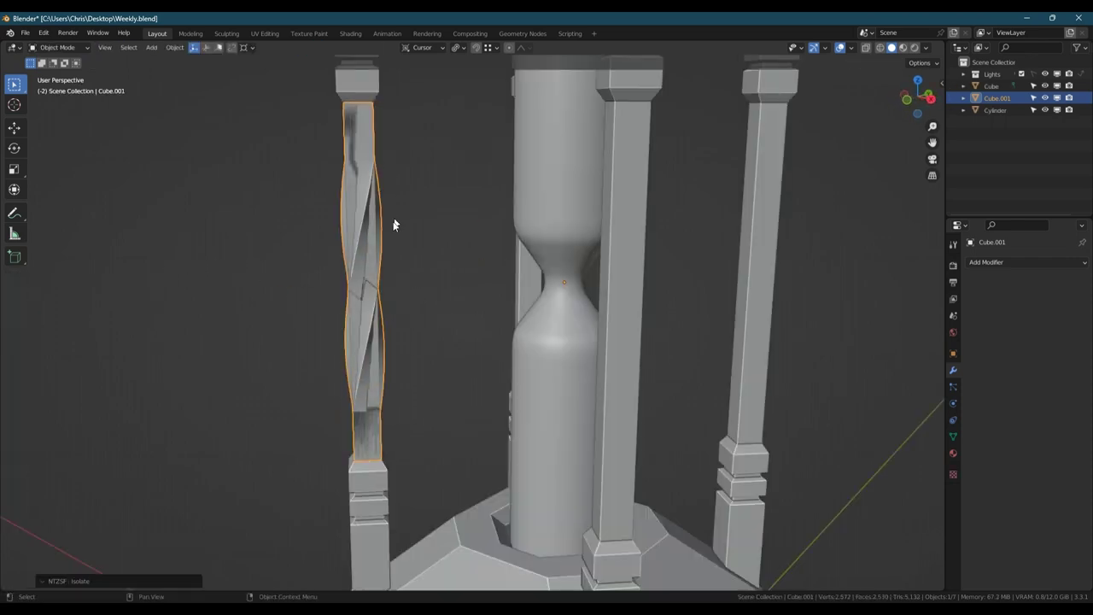
Step: Delete the original straight shaft faces of the hourglass body where the twisted shaft overlaps them
click(753, 311)
key(Tab)
drag(259, 204, 438, 368)
key(x)
key(f)
middle_drag(437, 368, 590, 372)
key(Tab)
scroll(421, 378, down, 4)
scroll(464, 377, up, 4)
scroll(465, 383, down, 3)
Step: Join the twisted shaft into the hourglass body and merge all overlapping vertices by distance
click(467, 379)
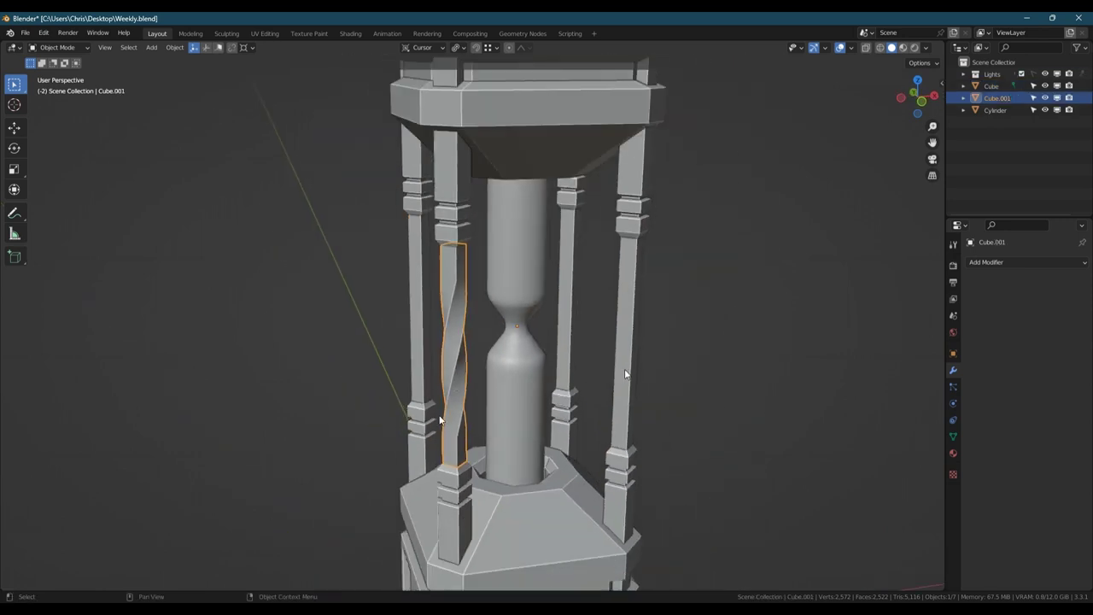
shift+click(624, 369)
key(ctrl+j)
key(Tab)
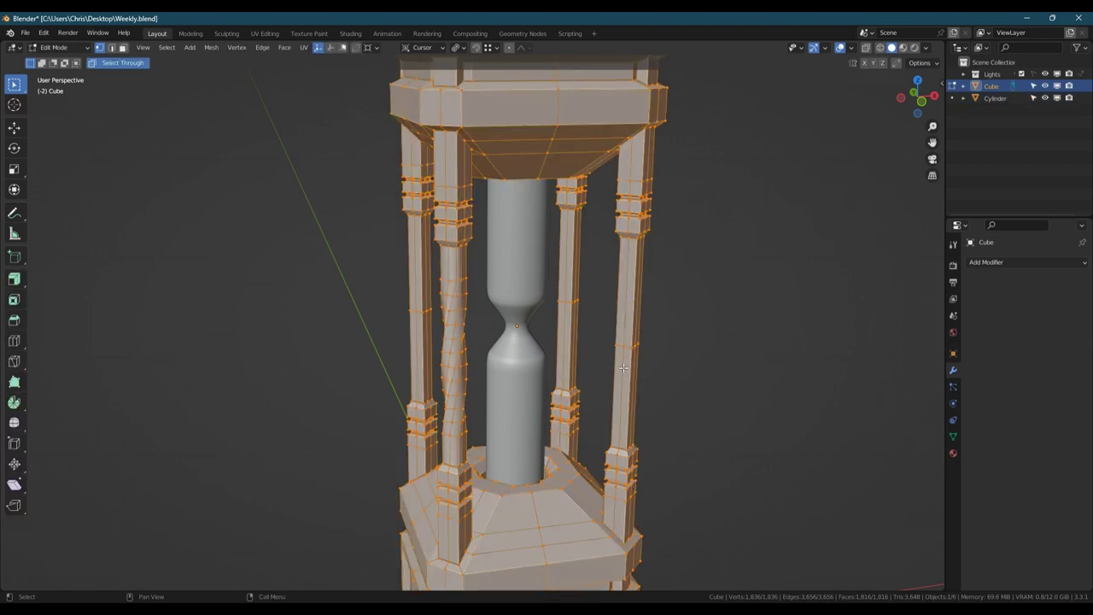
key(m)
click(589, 368)
key(3)
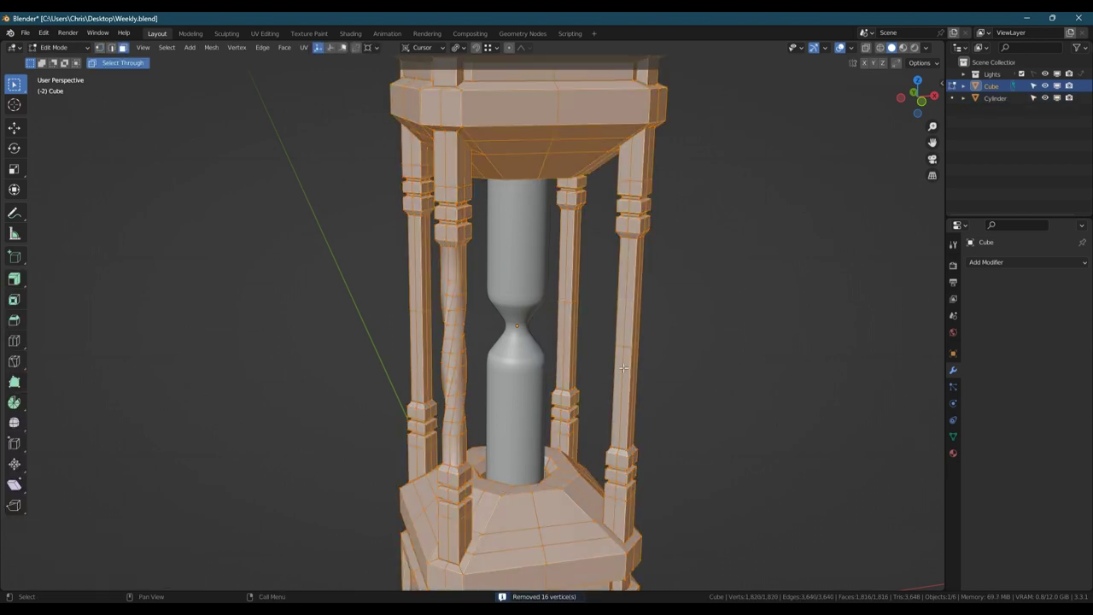
Step: Mirror the body across X and Y with bisect and flip on for both axes, and apply the modifier
key(Tab)
key(q)
click(622, 369)
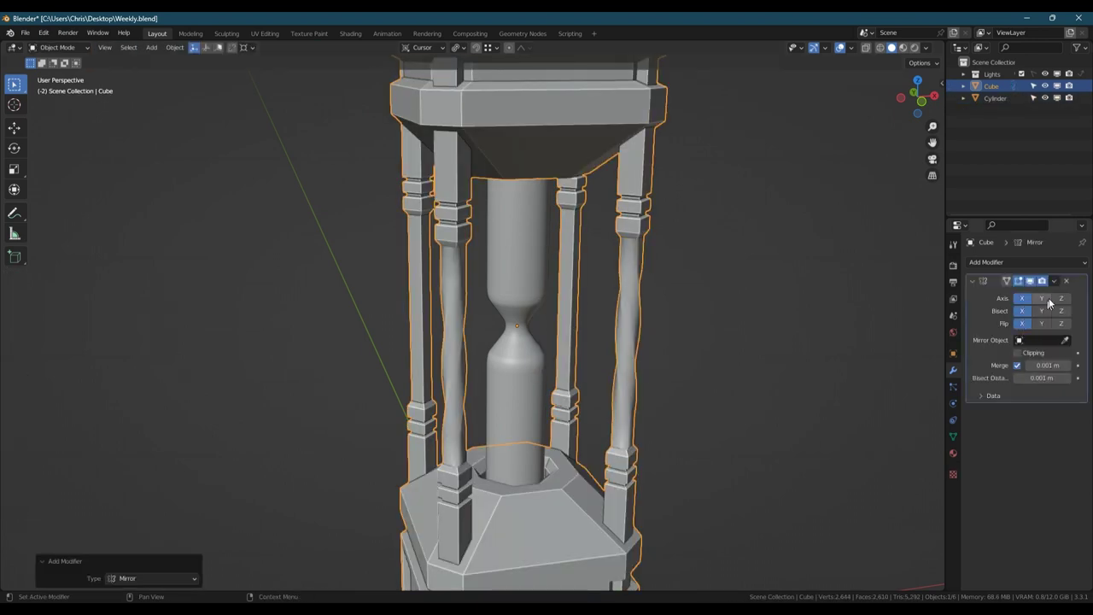
click(1042, 298)
click(1041, 311)
click(1042, 324)
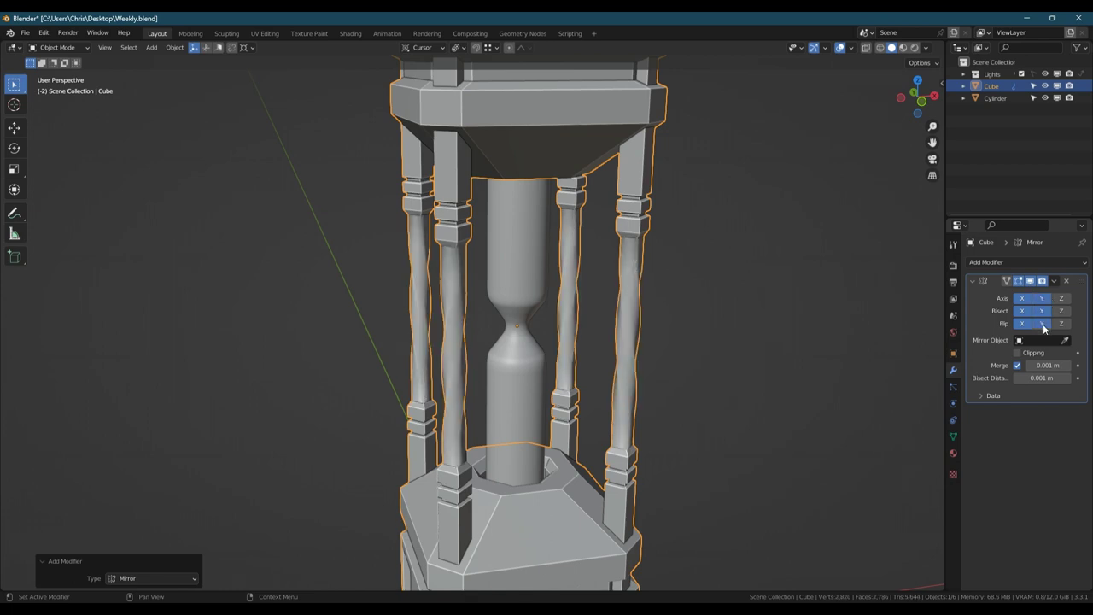
middle_drag(650, 311, 976, 318)
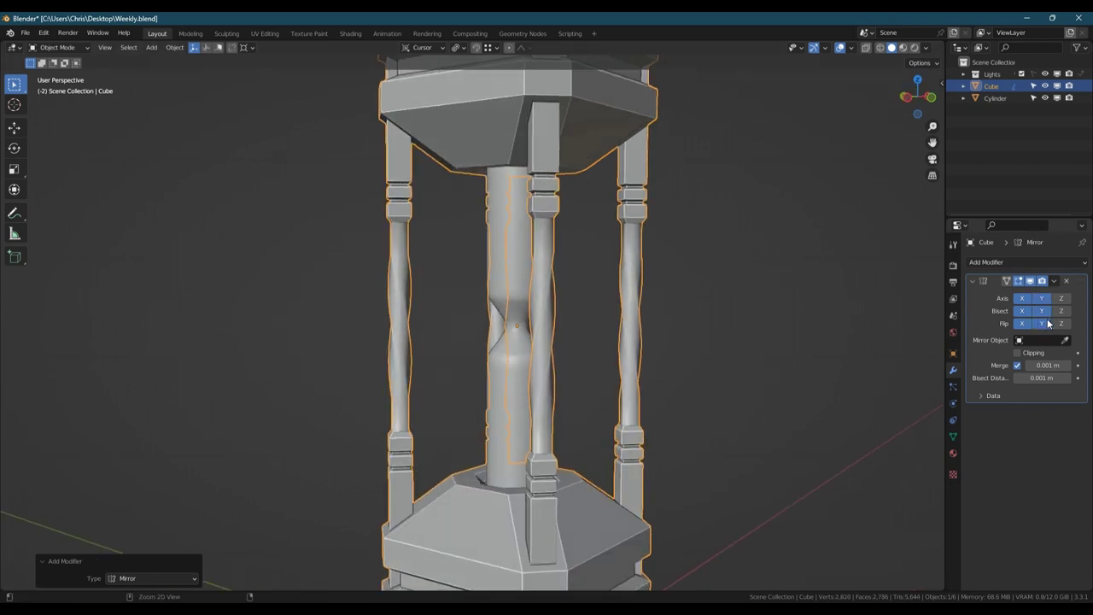
key(ctrl+a)
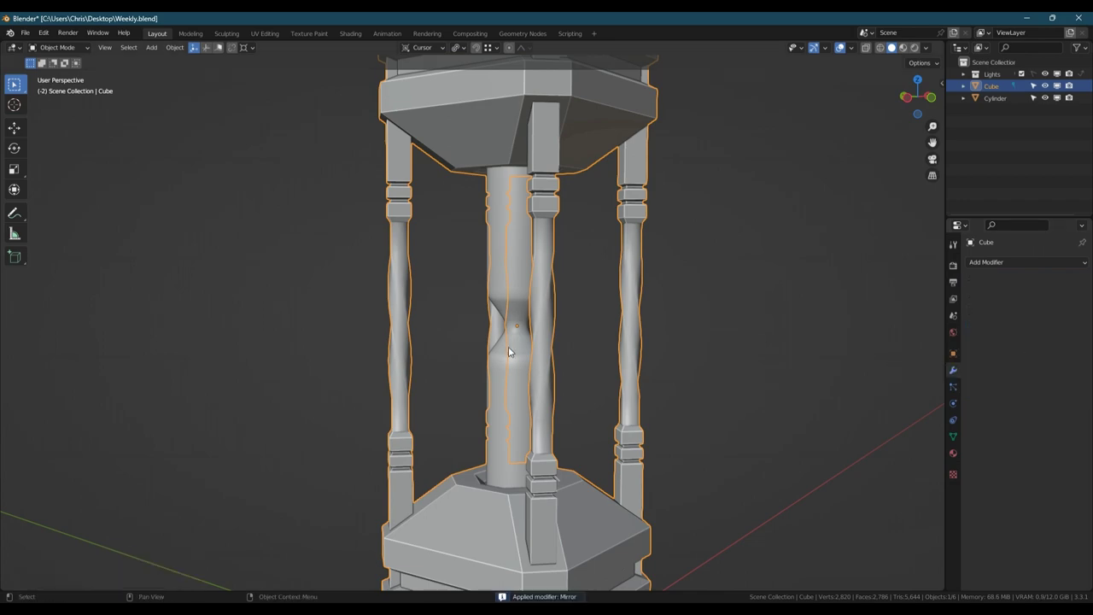
Step: Shade the hourglass body auto smooth
middle_drag(514, 352, 546, 363)
key(shift+z)
key(shift+z)
middle_drag(617, 325, 638, 270)
right_click(640, 268)
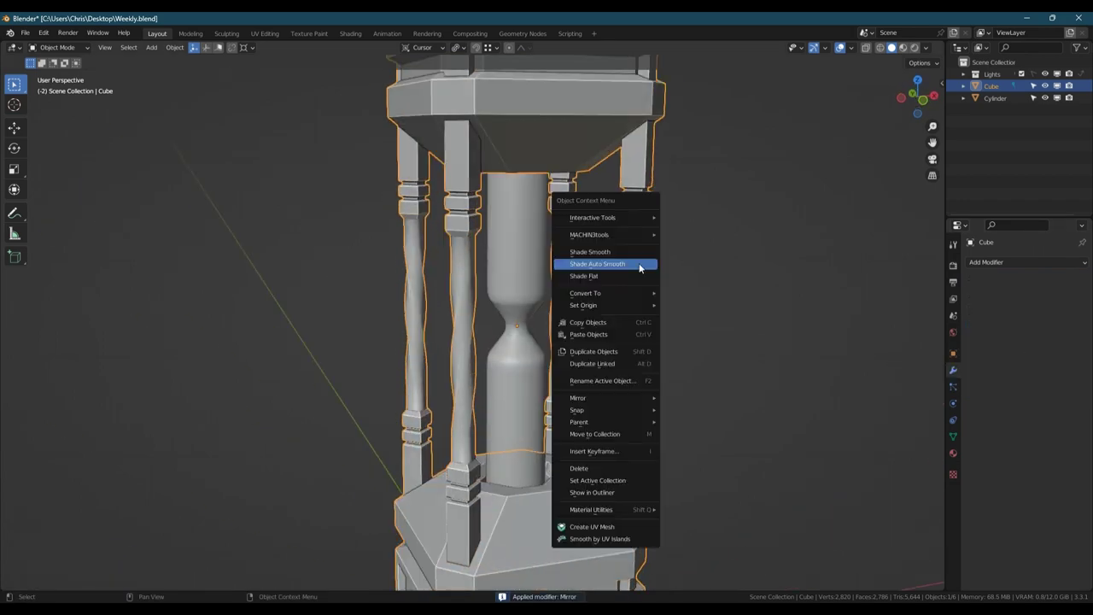
click(639, 264)
scroll(620, 326, down, 4)
middle_drag(620, 325, 638, 273)
scroll(602, 511, up, 6)
middle_drag(619, 421, 589, 421)
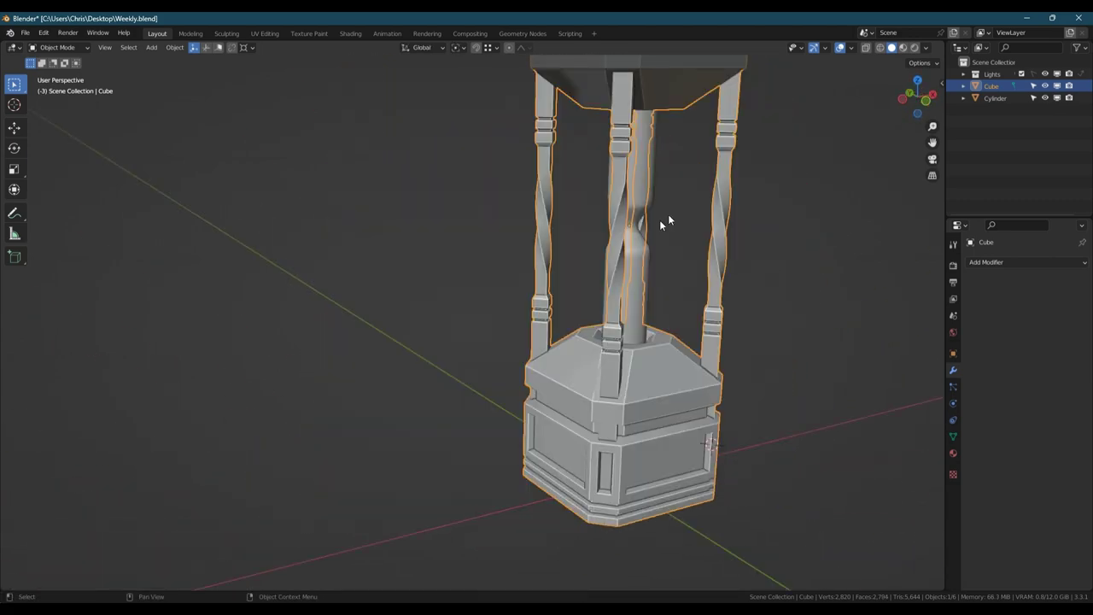
Step: Delete the faces of three of the four twisted shafts, keeping only one pillar's shaft
key(Tab)
click(927, 103)
middle_drag(813, 140, 666, 171)
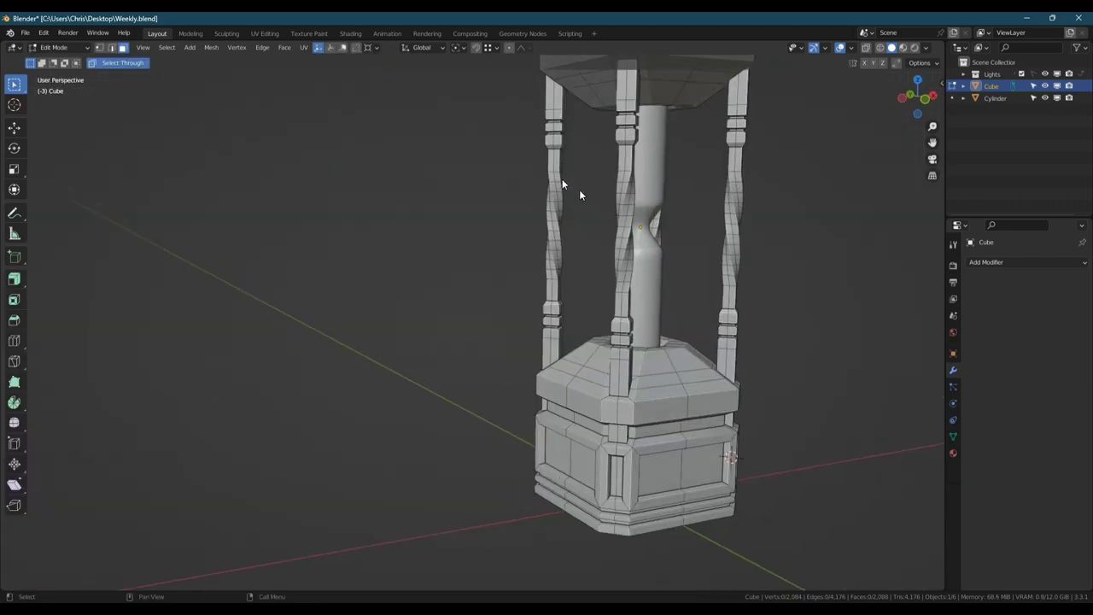
key(alt+z)
drag(529, 152, 579, 291)
key(alt+z)
middle_drag(750, 244, 719, 232)
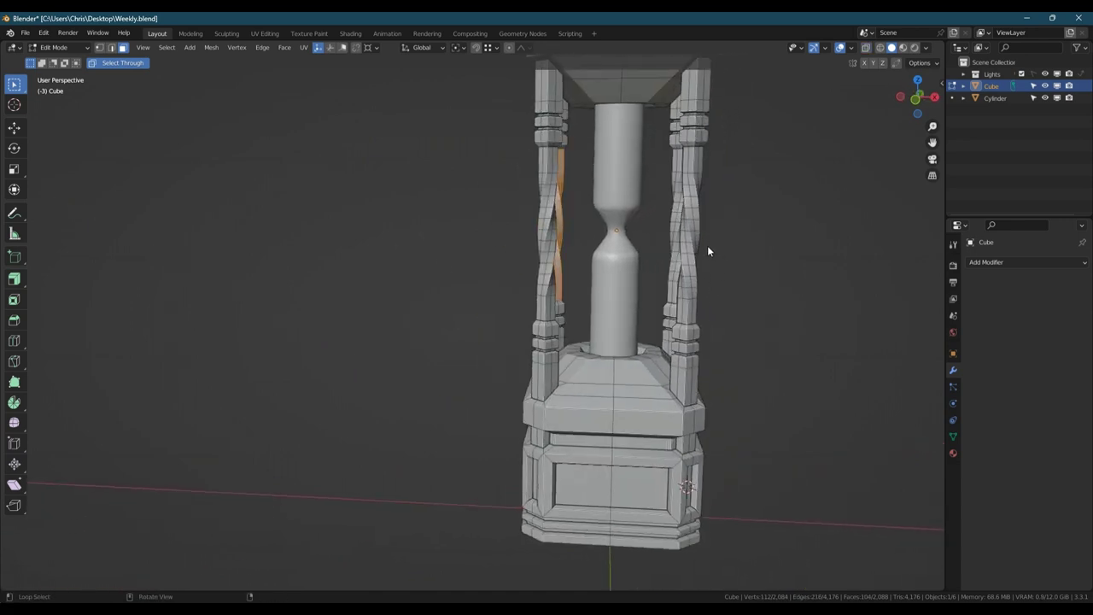
click(921, 98)
key(alt+z)
drag(656, 161, 736, 290)
key(alt+z)
key(x)
click(736, 290)
Step: Duplicate the remaining twisted shaft 1.5118 m along Y onto the neighbouring pillar
key(alt+z)
drag(529, 152, 574, 292)
key(alt+z)
middle_drag(505, 220, 534, 308)
scroll(553, 373, up, 4)
key(1)
scroll(613, 417, up, 2)
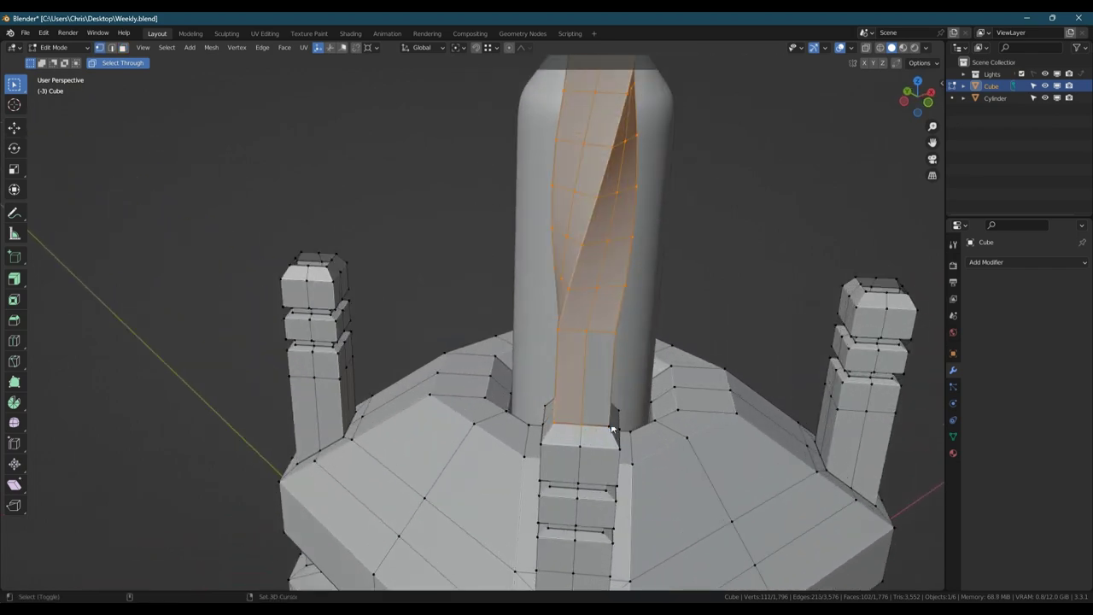
scroll(609, 431, down, 3)
middle_drag(524, 376, 561, 388)
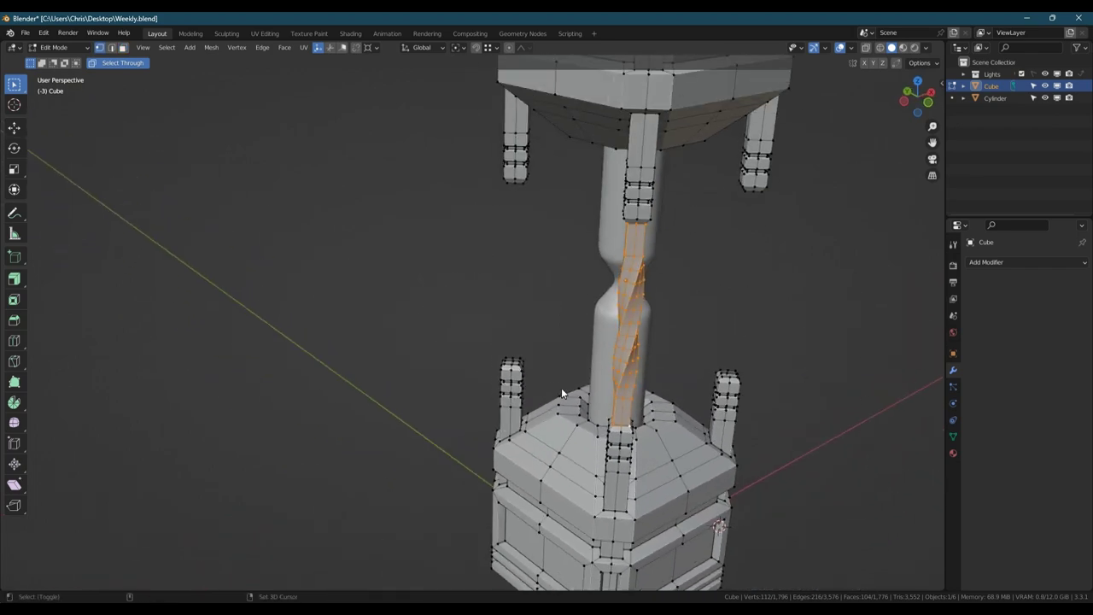
key(shift+d)
key(y)
click(512, 366)
scroll(513, 366, up, 6)
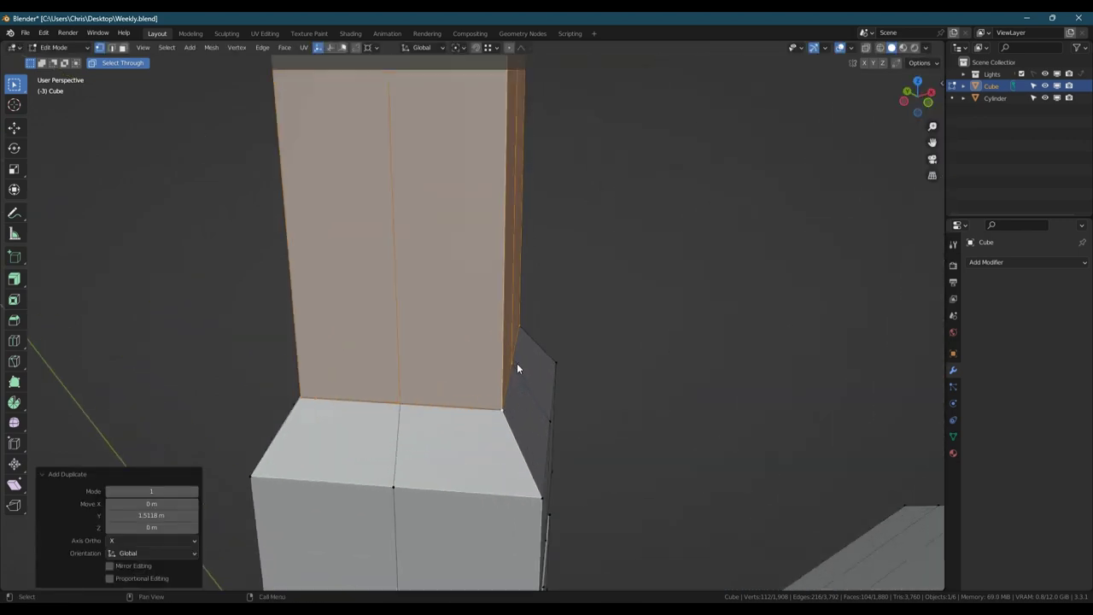
scroll(516, 369, up, 2)
Step: Fill the last two pillars with twisted shaft copies, one offset 1.5118 m in X and another -1.5118 m in Y
scroll(518, 378, down, 8)
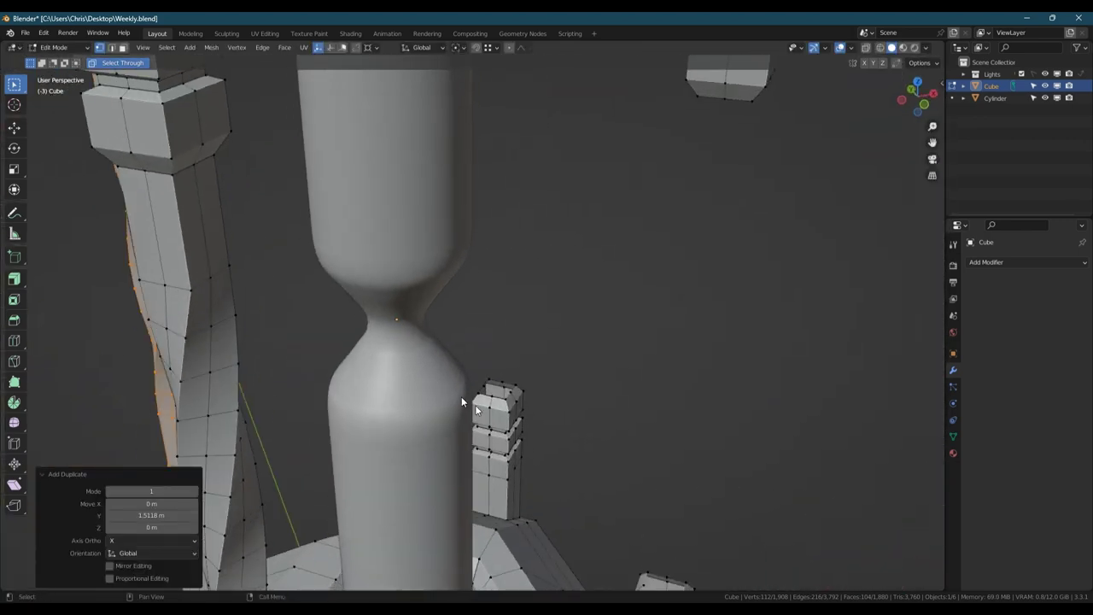
scroll(479, 405, up, 5)
key(shift+d)
key(x)
click(528, 398)
scroll(504, 372, down, 7)
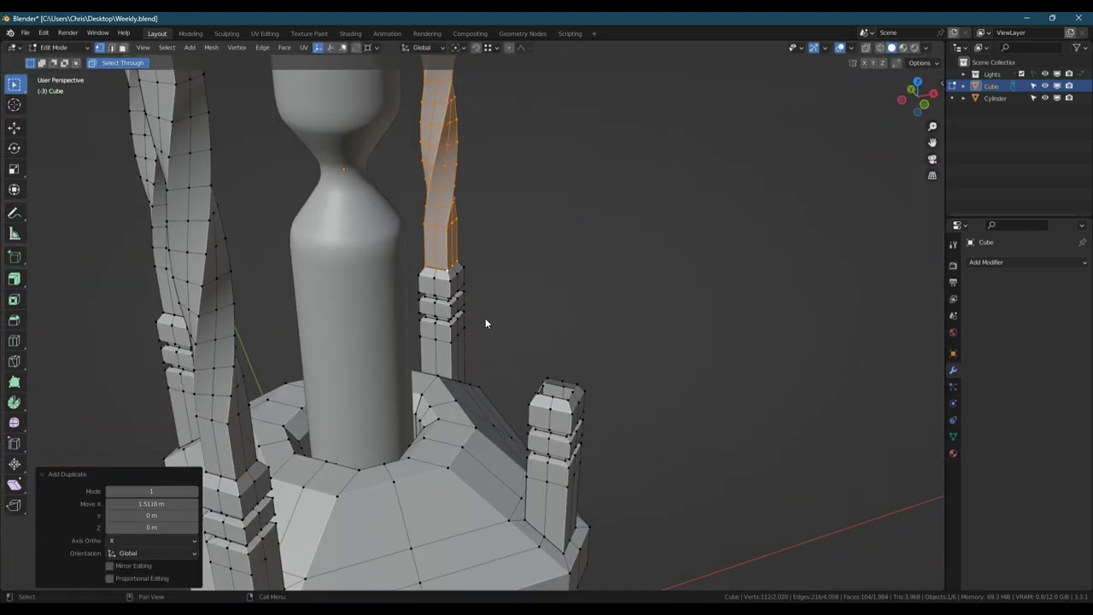
key(shift+d)
key(x)
click(539, 344)
scroll(539, 344, down, 3)
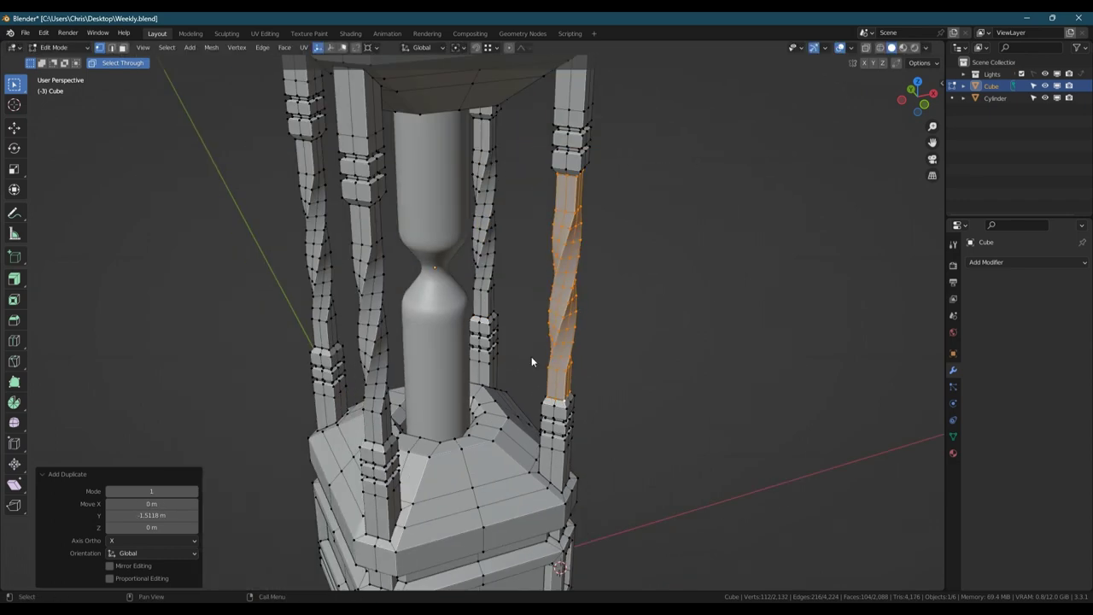
Step: Merge all vertices of the hourglass body by distance to weld the copied shafts to the pillars
key(a)
key(m)
click(549, 323)
key(Tab)
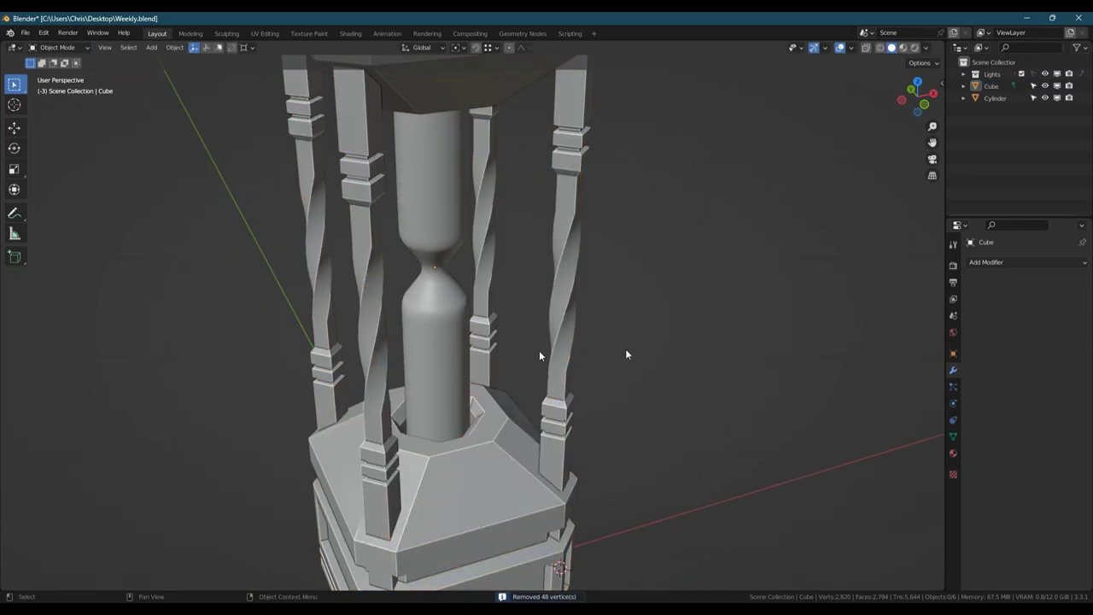
Step: Dissolve the extra horizontal edge loop on the upper and lower square blocks of all four pillars
scroll(625, 348, down, 5)
middle_drag(491, 352, 459, 341)
scroll(321, 408, up, 2)
key(Tab)
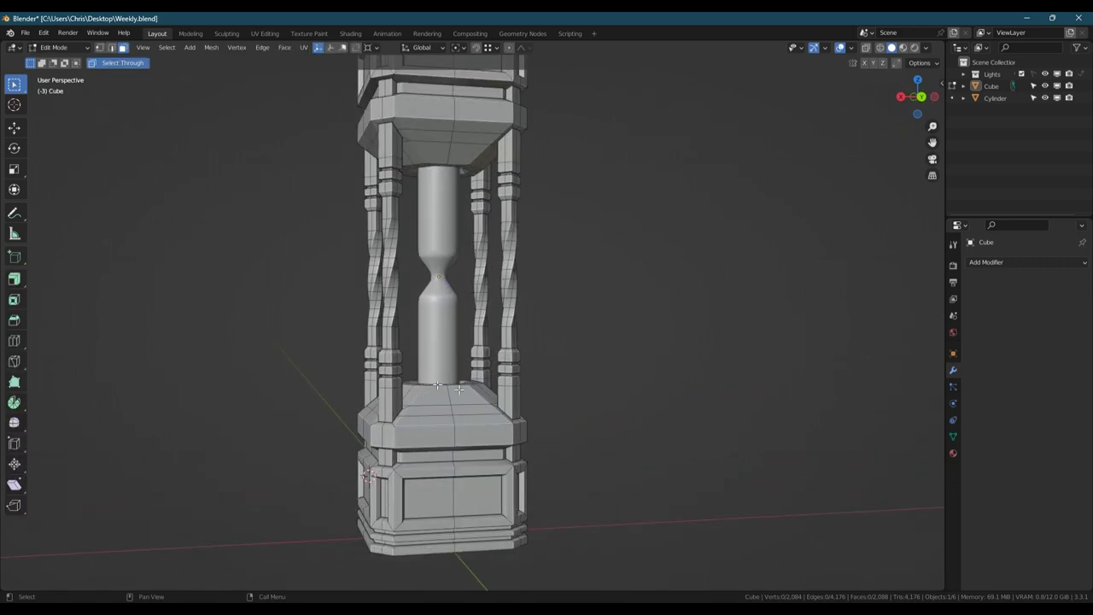
key(2)
alt+click(393, 158)
alt+shift+click(505, 160)
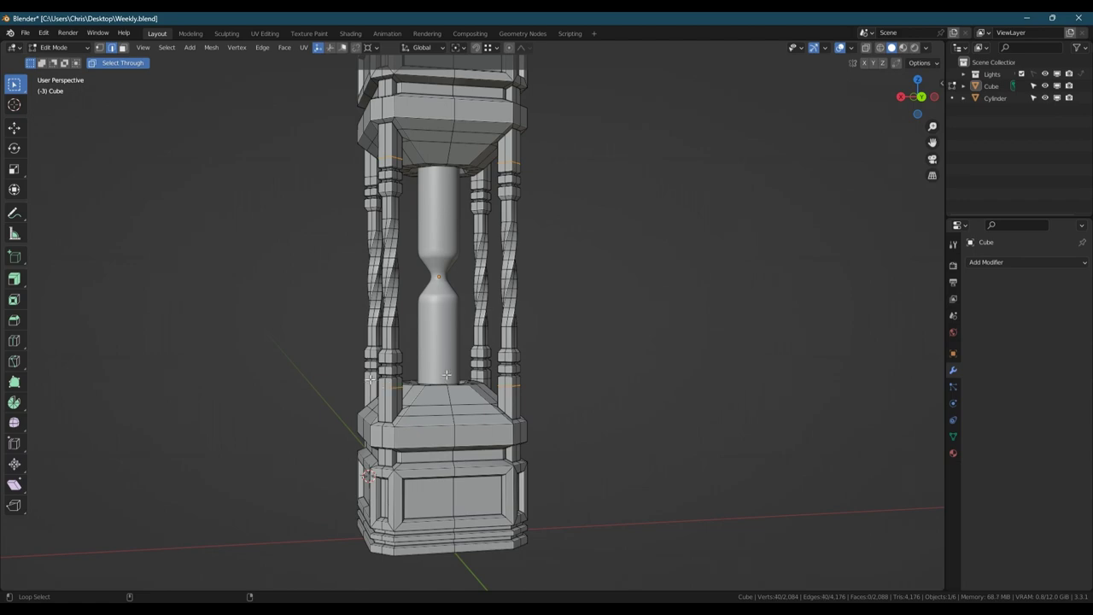
middle_drag(484, 377, 467, 204)
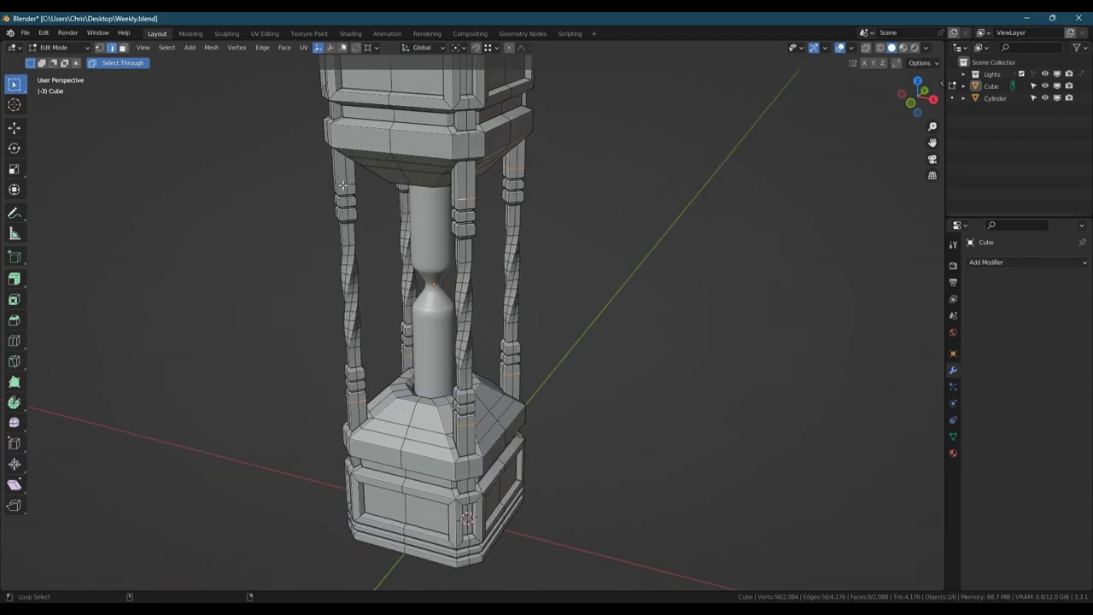
mouse_move(450, 276)
middle_down()
mouse_move(451, 382)
mouse_move(478, 71)
mouse_move(449, 290)
middle_up()
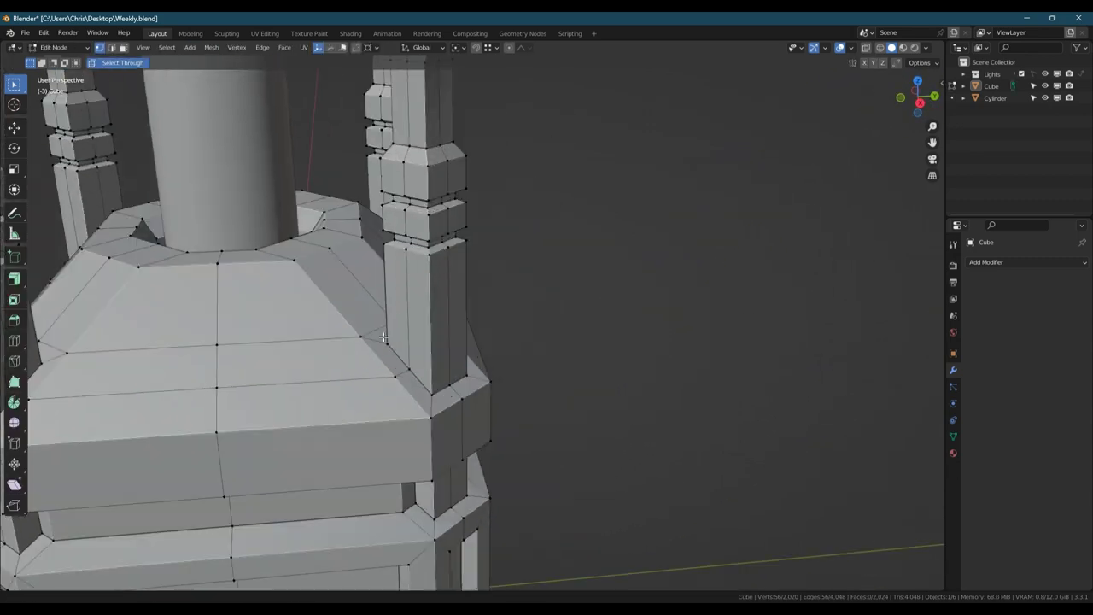
Step: Set the hourglass body's Auto Smooth angle to 29.6° in its mesh normals settings
middle_drag(406, 344, 444, 350)
key(Tab)
click(953, 436)
click(990, 377)
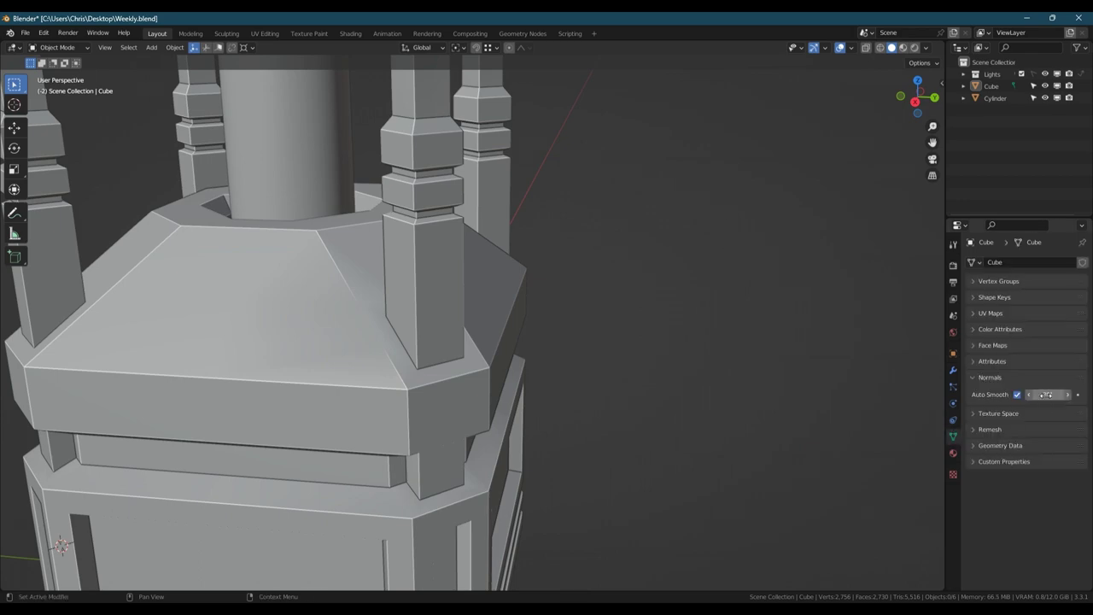
drag(1047, 394, 1049, 399)
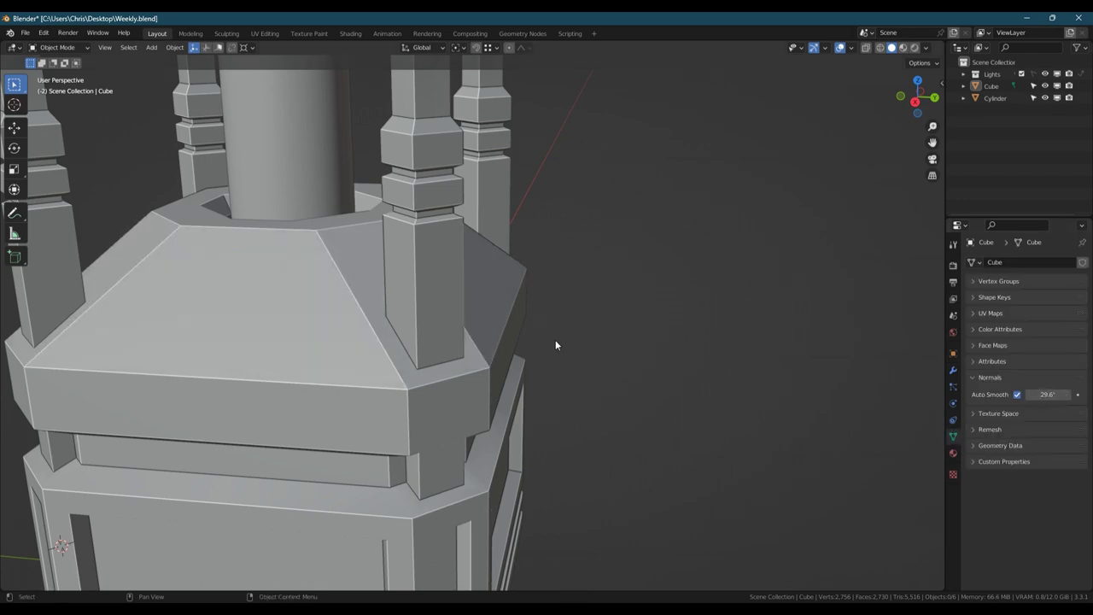
scroll(556, 343, down, 5)
middle_drag(556, 343, 534, 324)
shift+middle_drag(435, 222, 429, 400)
Step: Duplicate the entire mesh of the hourglass's narrow-waisted cylinder in place, within the same object
click(428, 400)
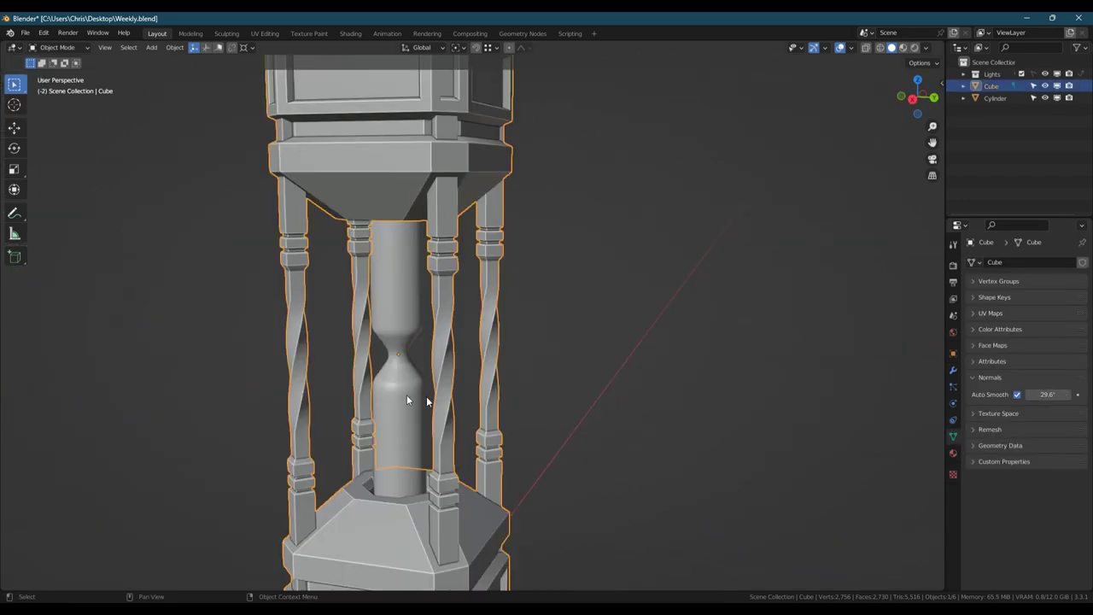
click(407, 399)
key(Tab)
key(Tab)
scroll(397, 388, up, 3)
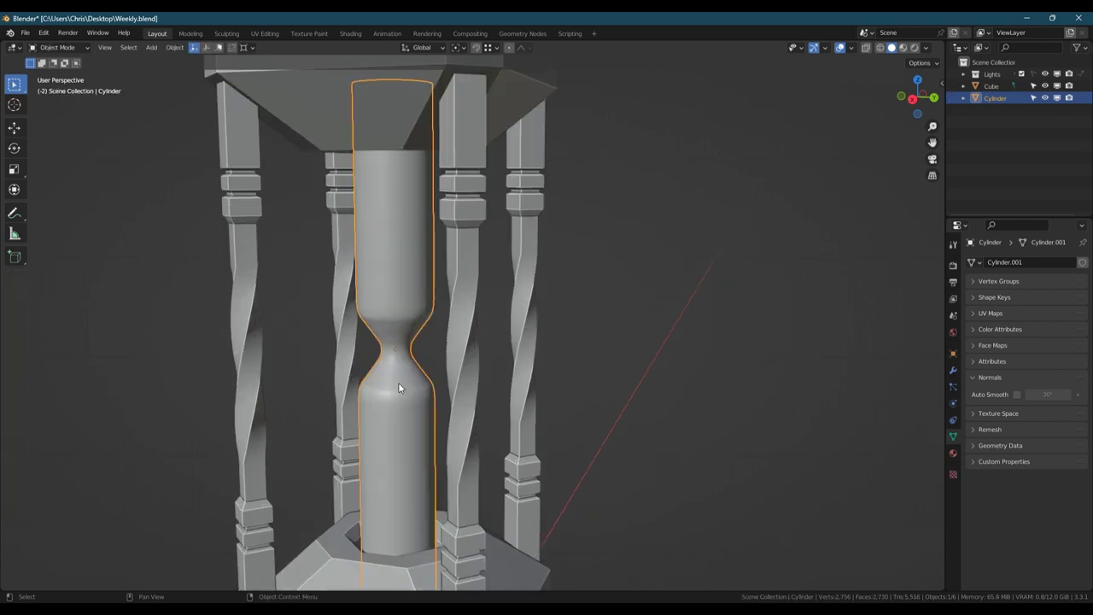
middle_drag(397, 388, 435, 379)
key(Tab)
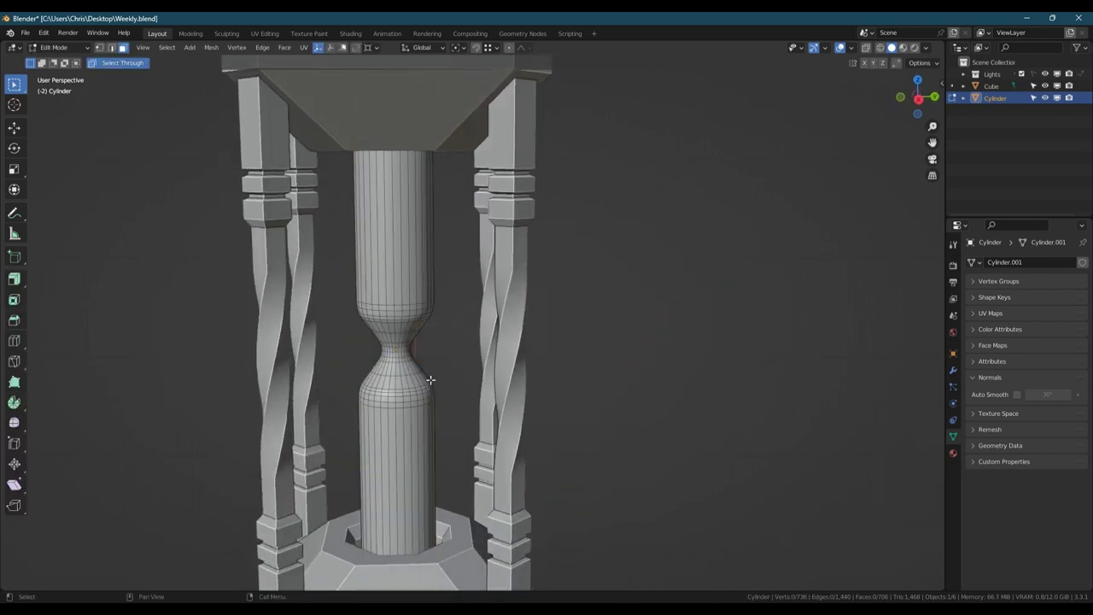
key(a)
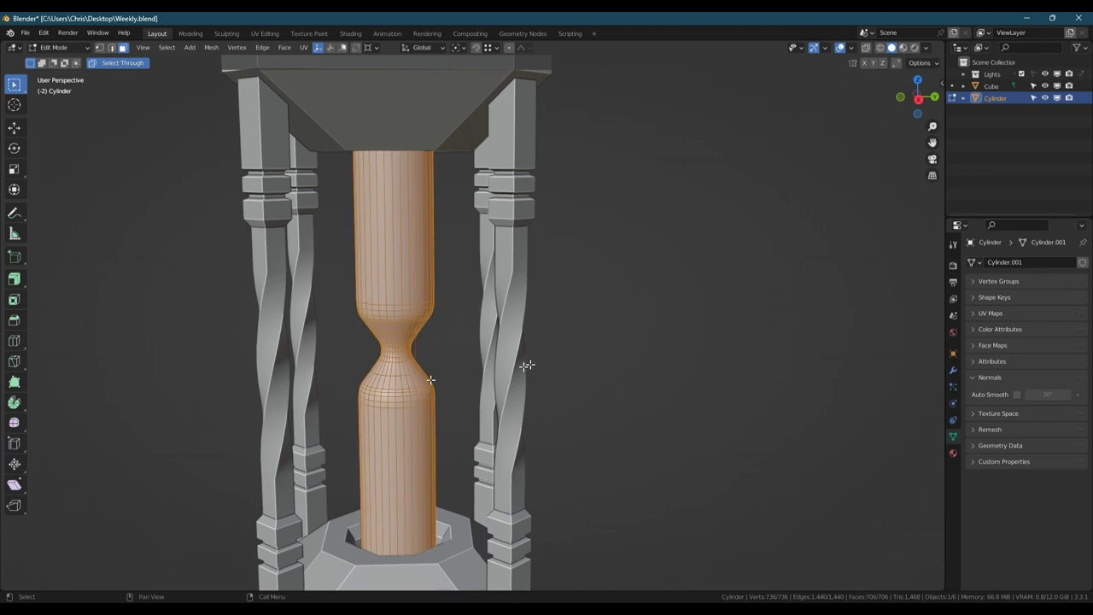
key(shift+d)
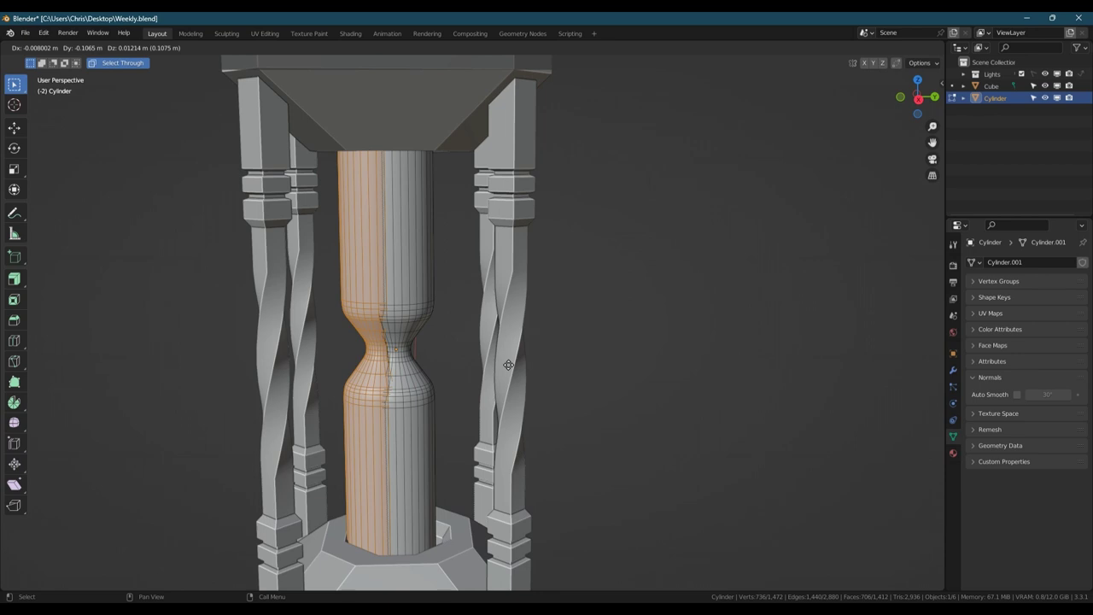
right_click(508, 365)
Step: Isolate the narrow-waisted cylinder and show its mesh see-through for editing, with the duplicated shell still selected
key(alt+q)
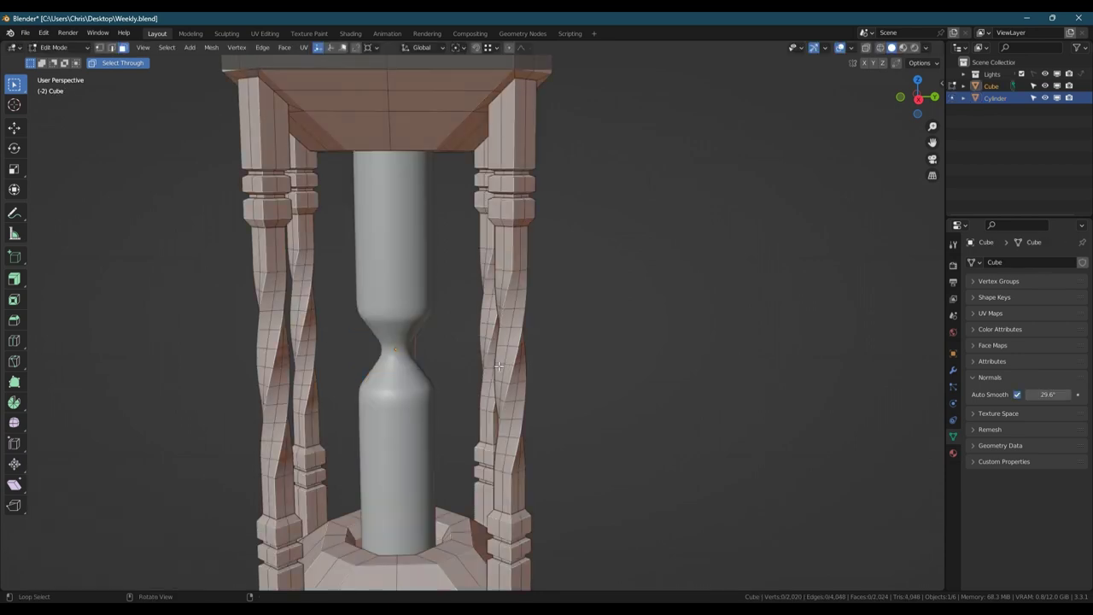
key(alt+q)
scroll(469, 373, down, 3)
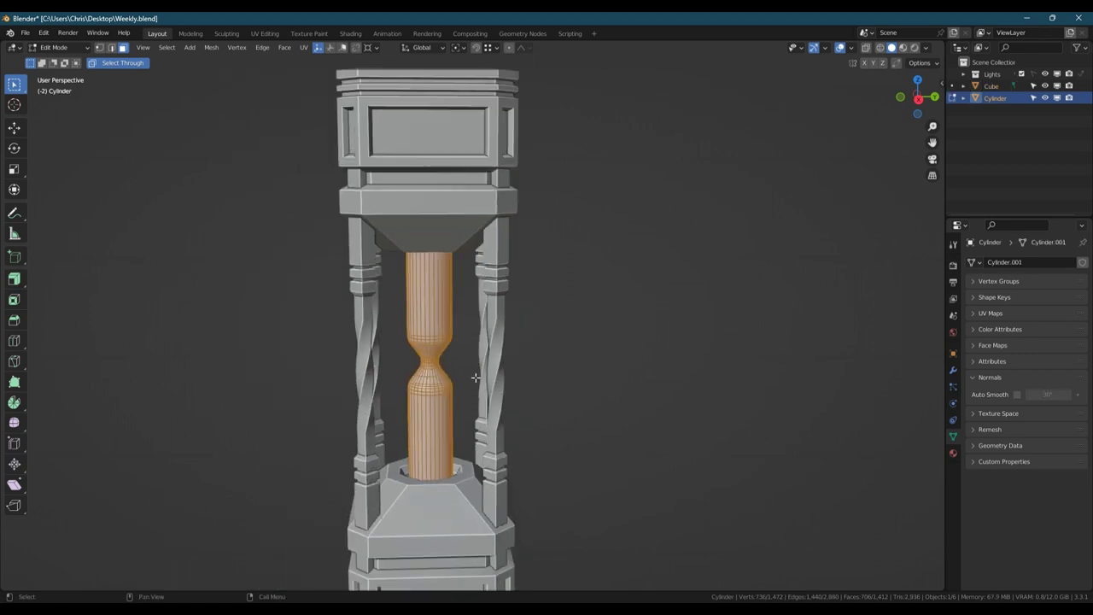
key(g)
right_click(461, 374)
key(alt+q)
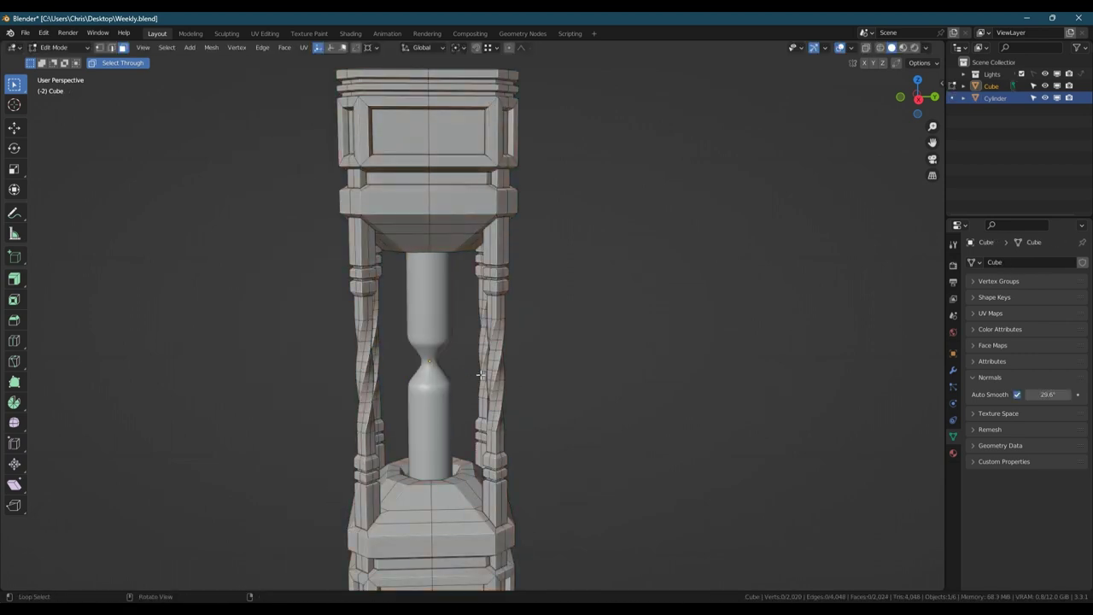
key(alt+q)
key(Tab)
key(slash)
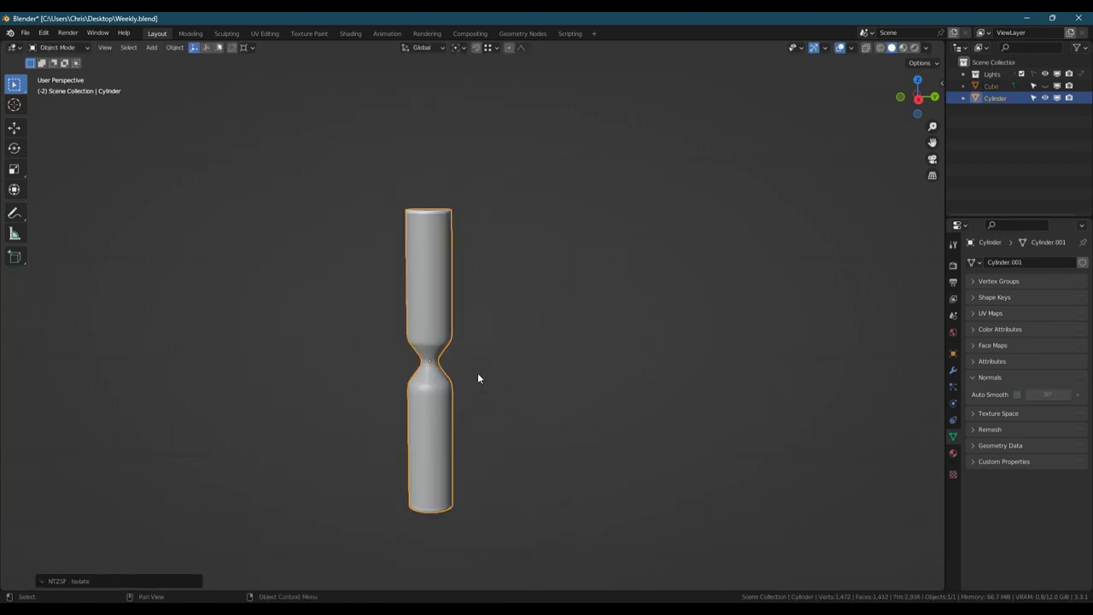
key(Tab)
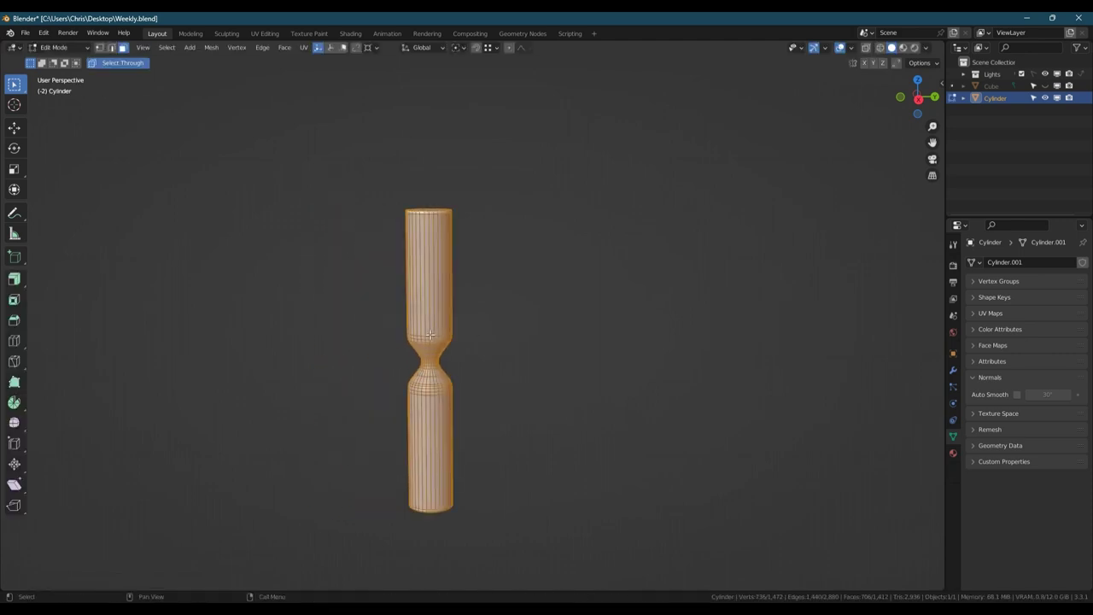
scroll(484, 276, up, 2)
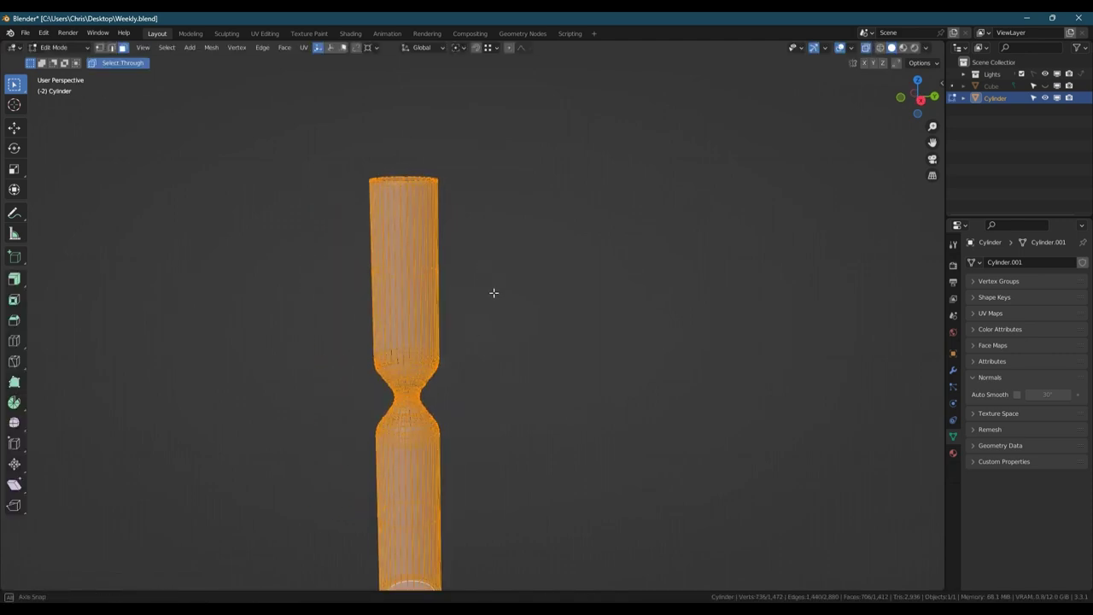
Step: Scale the duplicated cylinder shell uniformly to 0.963 and narrow it further in X and Y only
key(s)
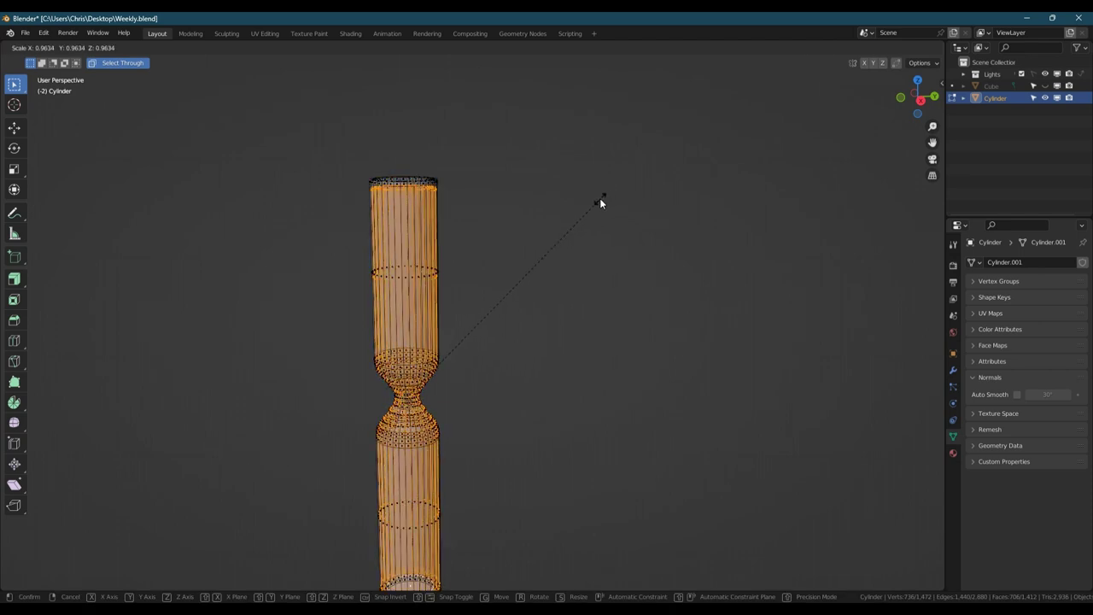
click(600, 198)
key(s)
key(shift+z)
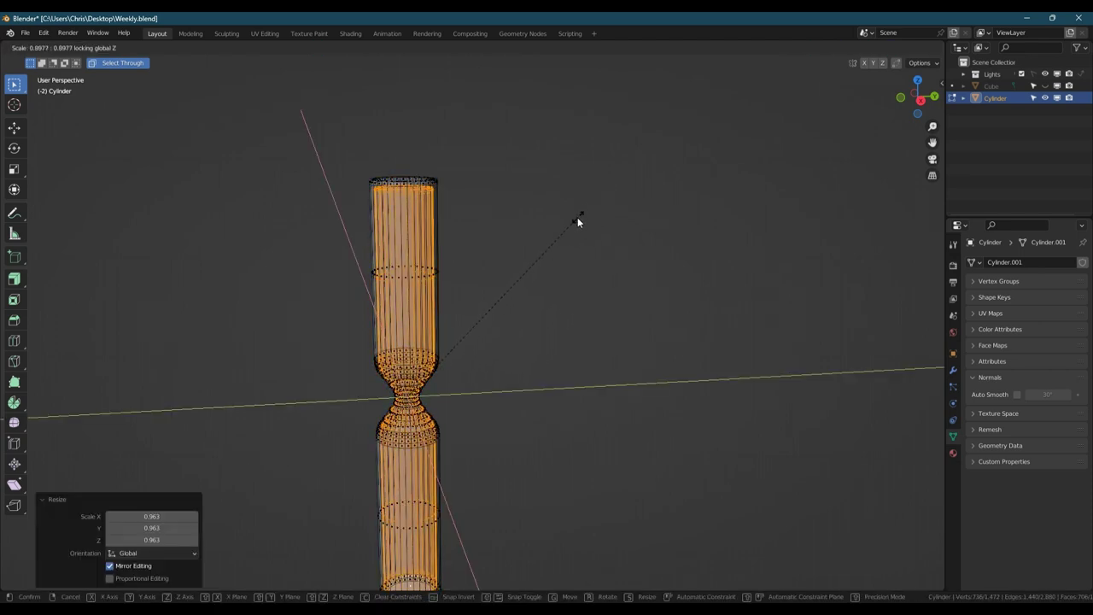
click(556, 238)
Step: Widen the inner shell slightly in X and Y to thin the gap to the outer glass wall
key(KP_Decimal)
key(1)
key(2)
scroll(429, 410, down, 9)
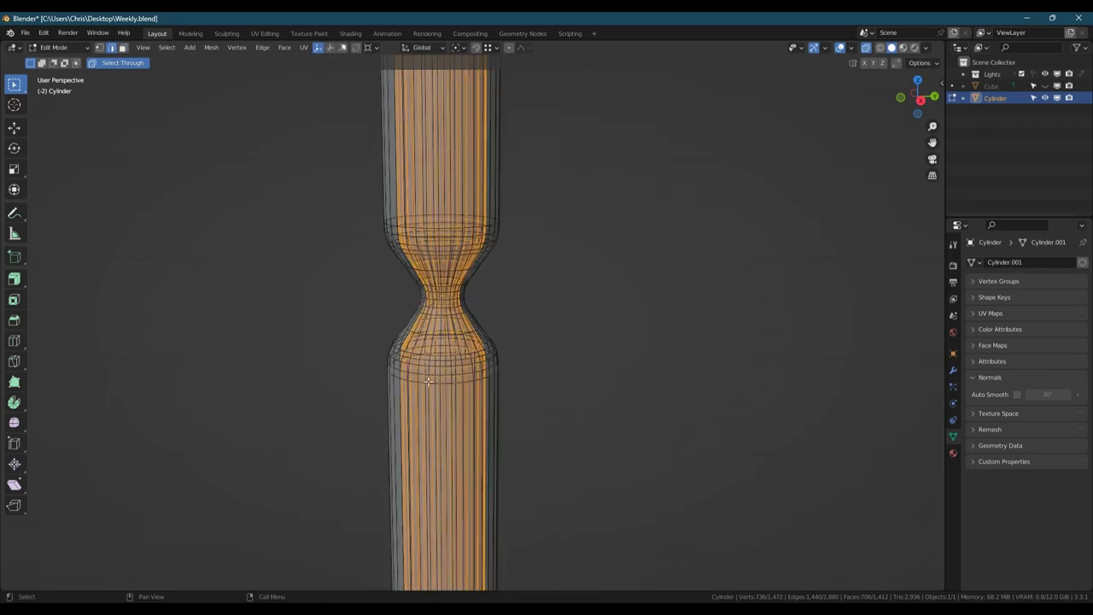
middle_drag(429, 410, 439, 345)
scroll(443, 310, up, 3)
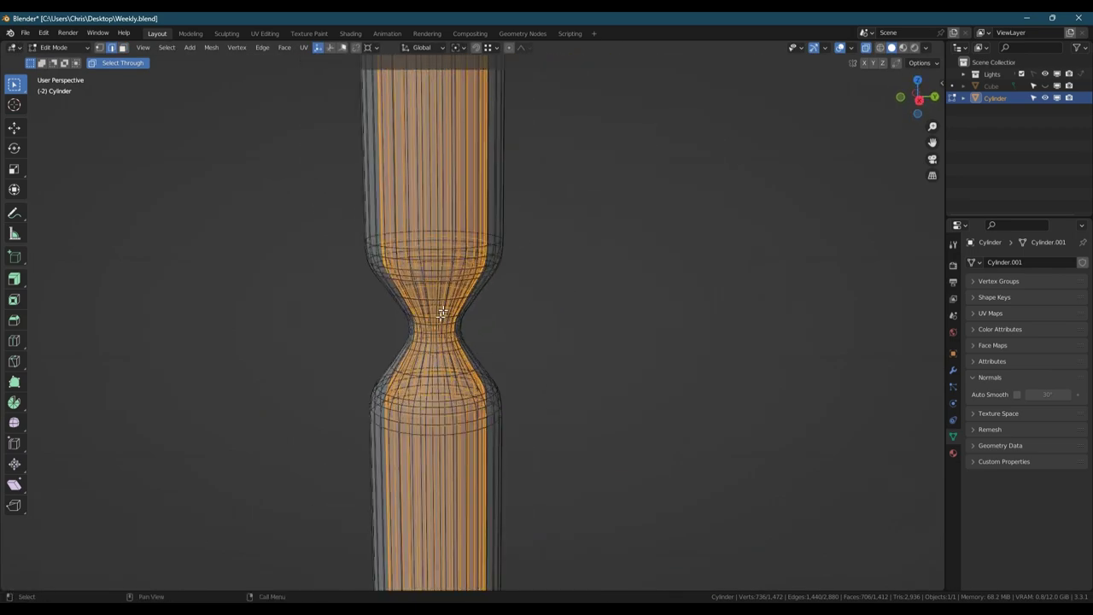
scroll(442, 313, down, 2)
shift+middle_drag(441, 290, 435, 438)
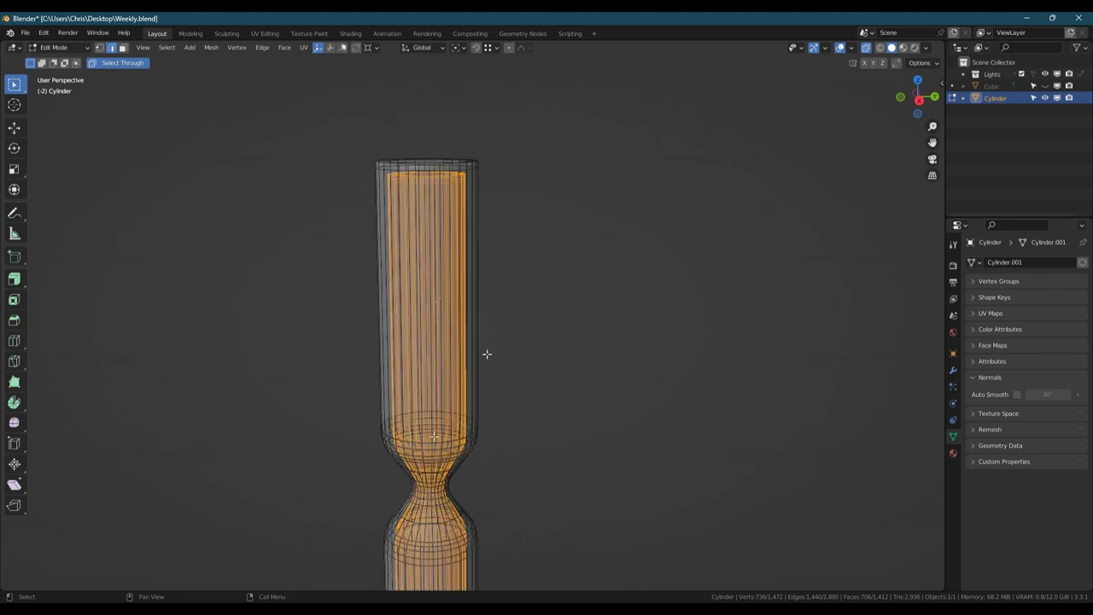
key(s)
key(shift+z)
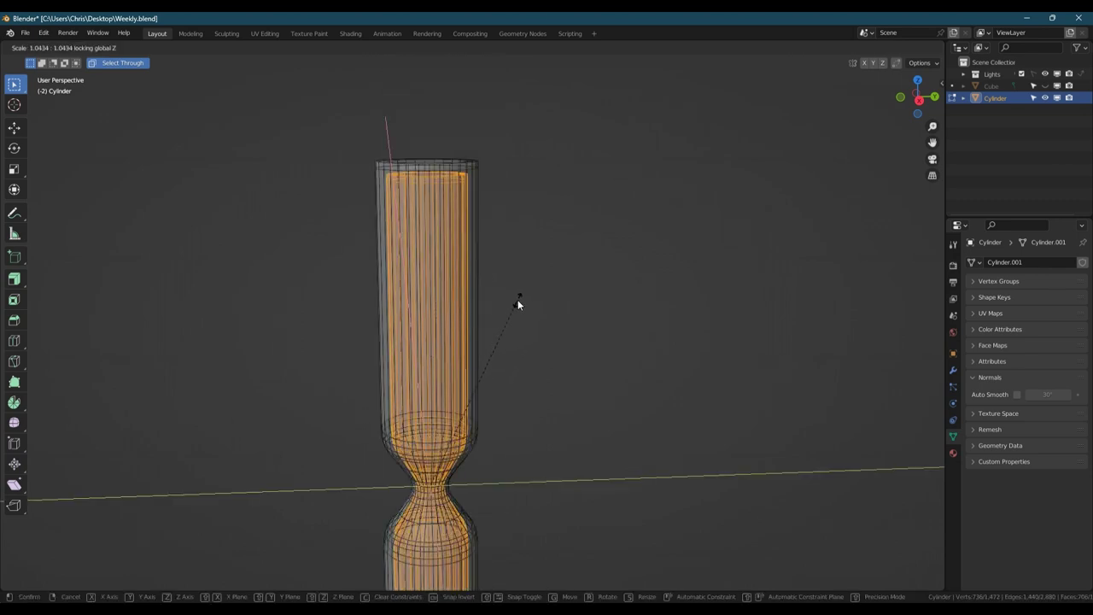
click(558, 278)
Step: Flip the normals of the inner shell's faces
mouse_move(445, 248)
middle_down()
mouse_move(438, 282)
mouse_move(447, 259)
middle_up()
key(3)
key(alt+n)
click(450, 261)
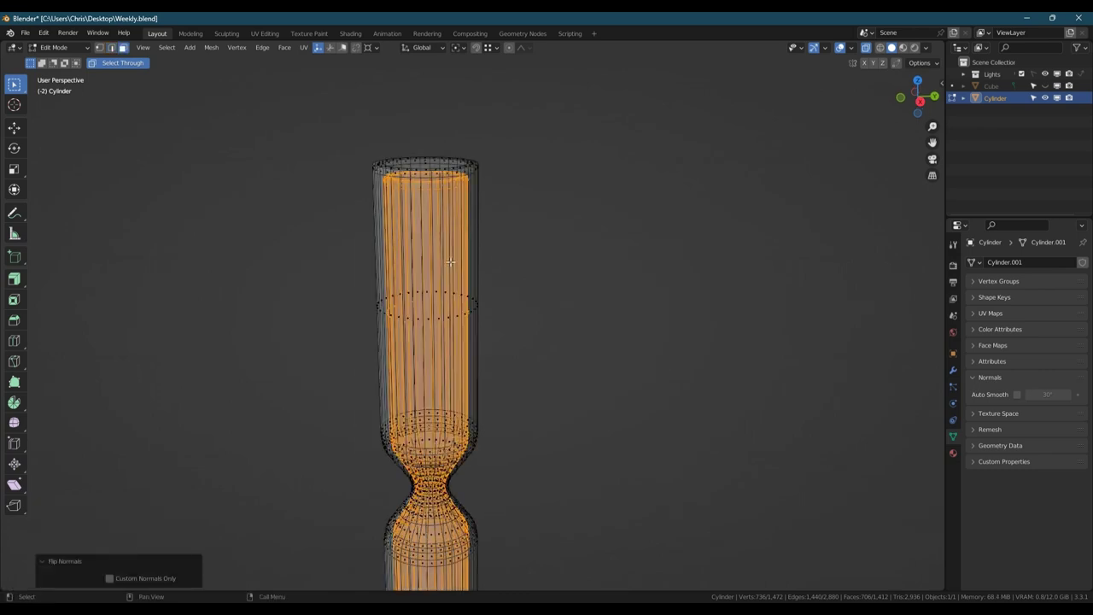
shift+middle_drag(450, 261, 464, 182)
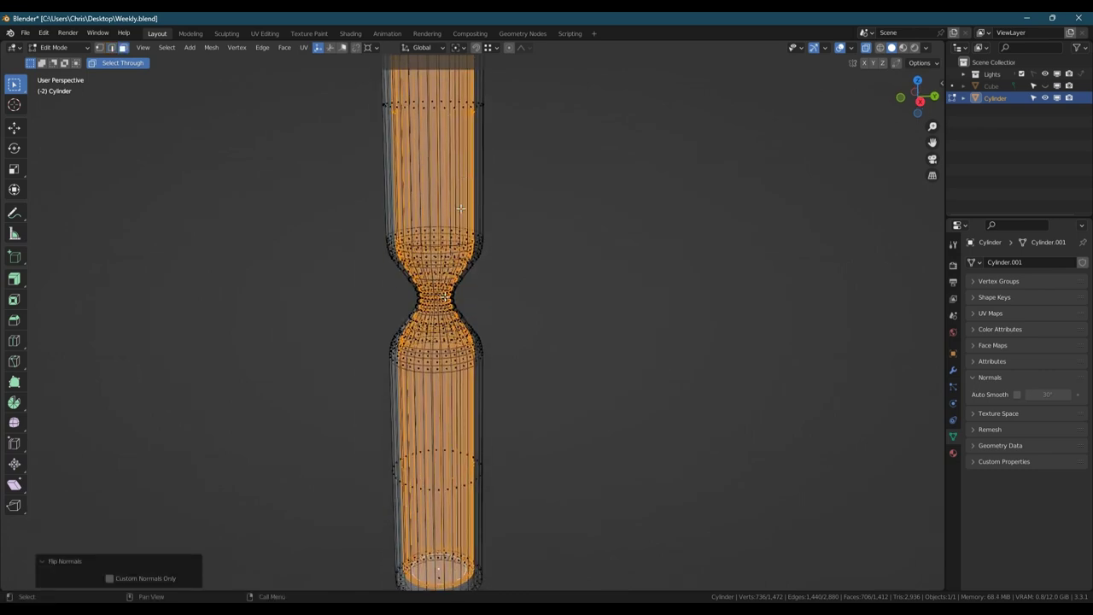
Step: Leave mesh editing and isolation of the cylinder, and show the whole hourglass in Rendered viewport shading
key(Tab)
scroll(446, 295, down, 5)
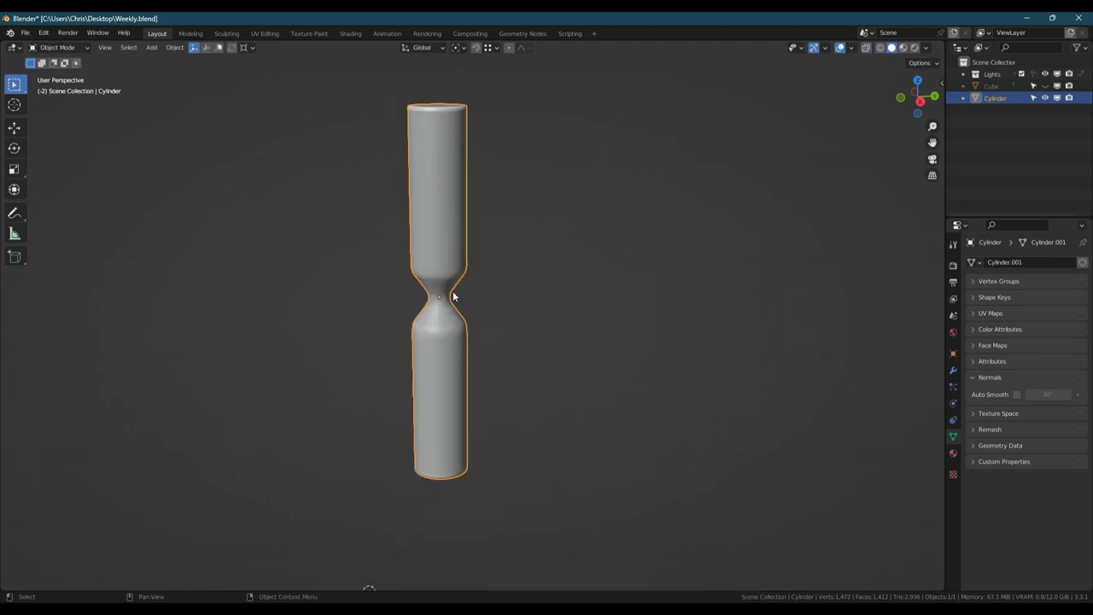
key(KP_Divide)
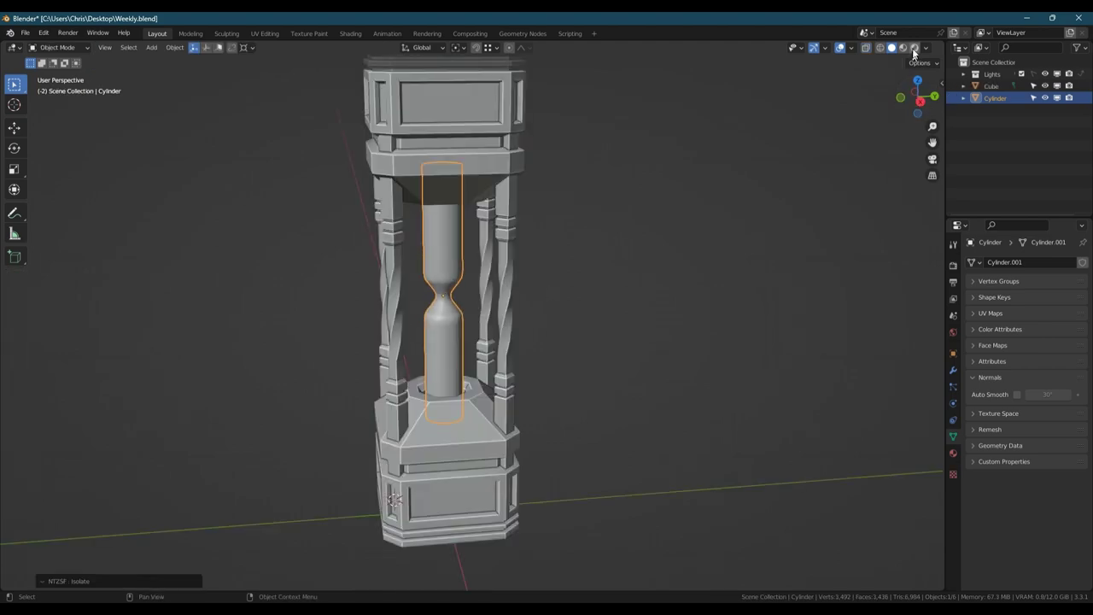
click(914, 48)
mouse_move(526, 259)
middle_down()
mouse_move(551, 285)
mouse_move(554, 323)
mouse_move(565, 327)
middle_up()
middle_drag(565, 326, 543, 323)
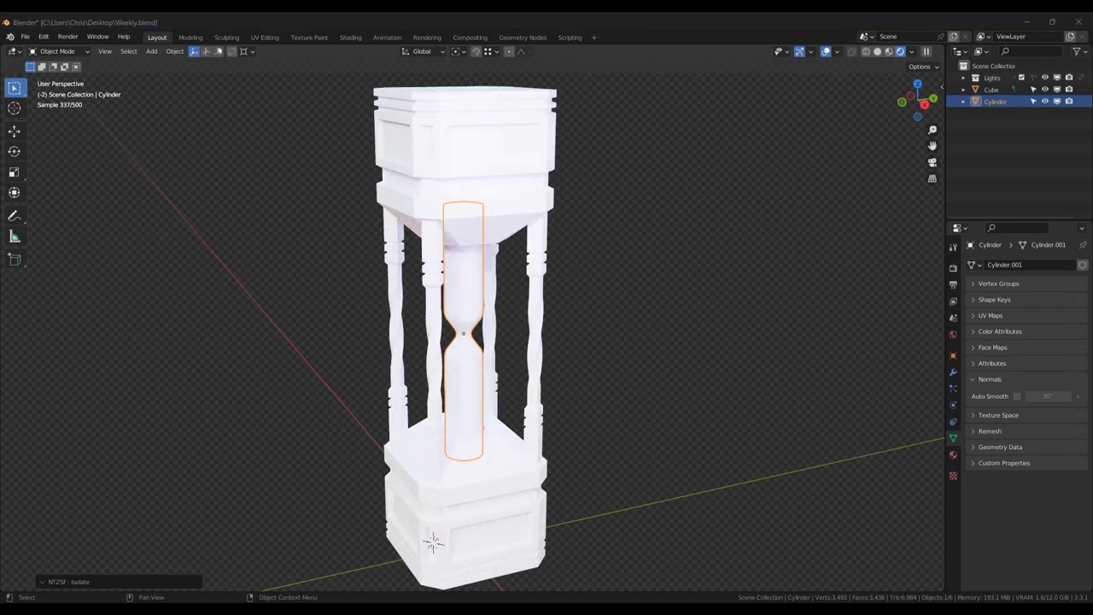
Step: Assign the existing Metal_Secondary material to the hourglass body
click(512, 495)
key(shift+q)
mouse_move(586, 390)
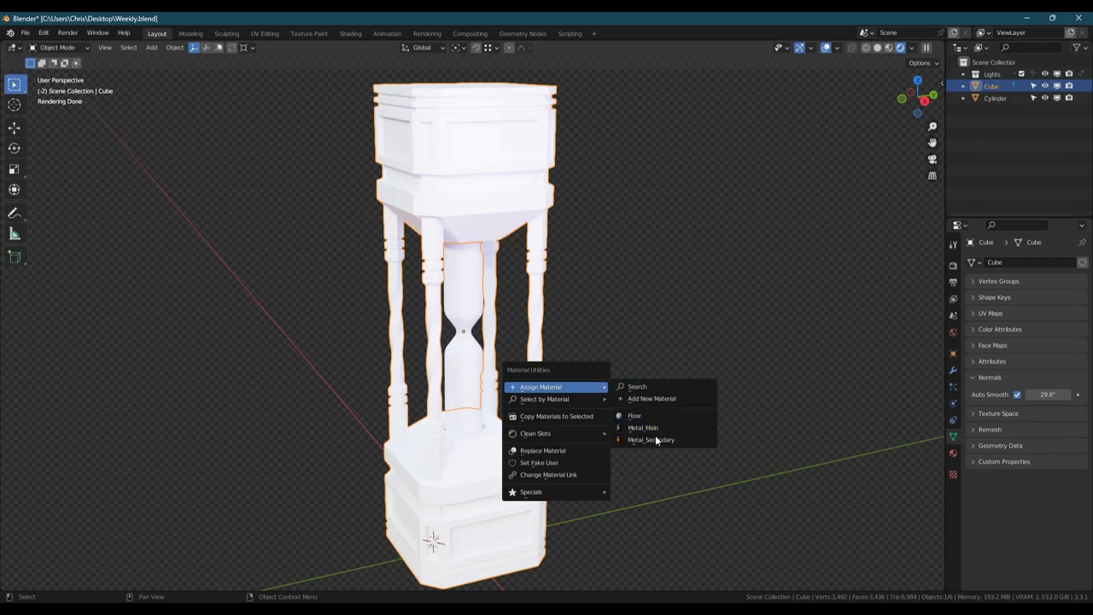
click(647, 440)
middle_drag(618, 435, 562, 417)
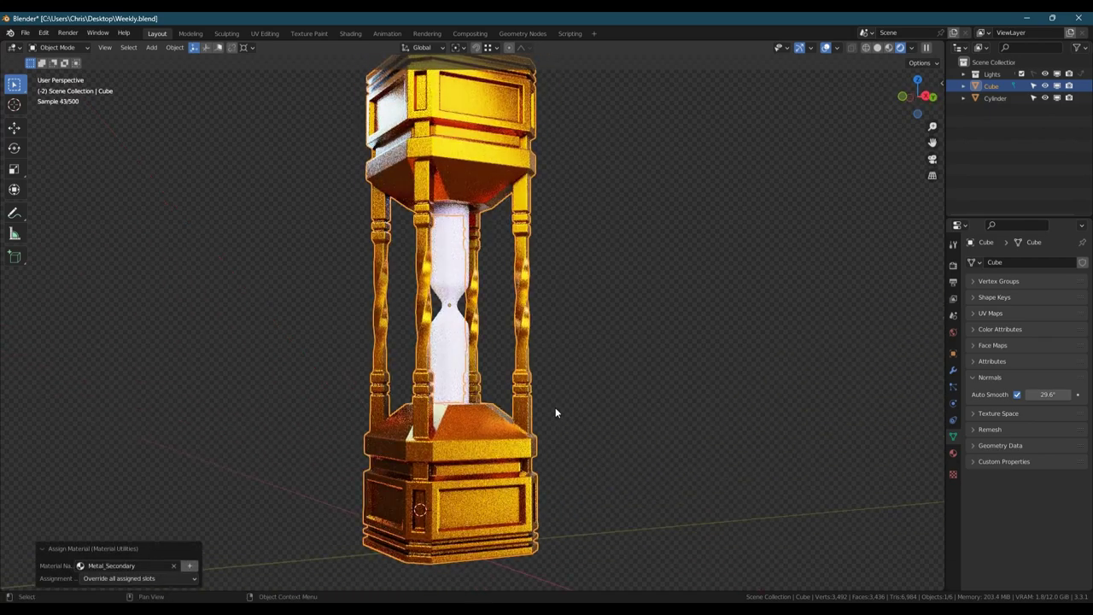
middle_drag(553, 275, 554, 309)
Step: Split the 3D viewport and turn the new area into a Shader Editor with its sidebar hidden
scroll(555, 309, down, 3)
drag(937, 586, 688, 580)
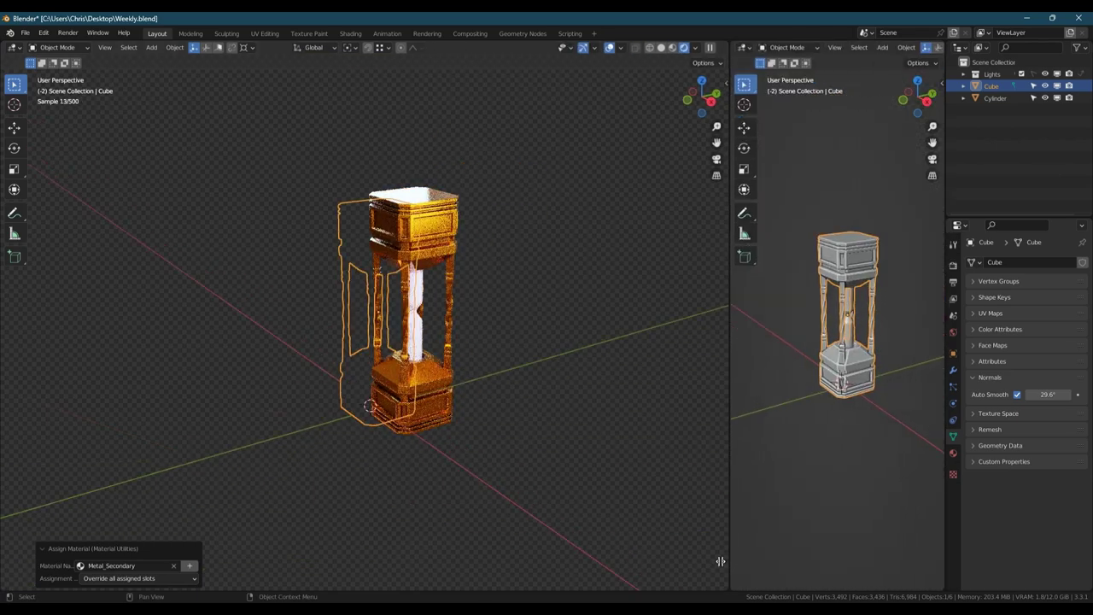
click(697, 47)
click(345, 154)
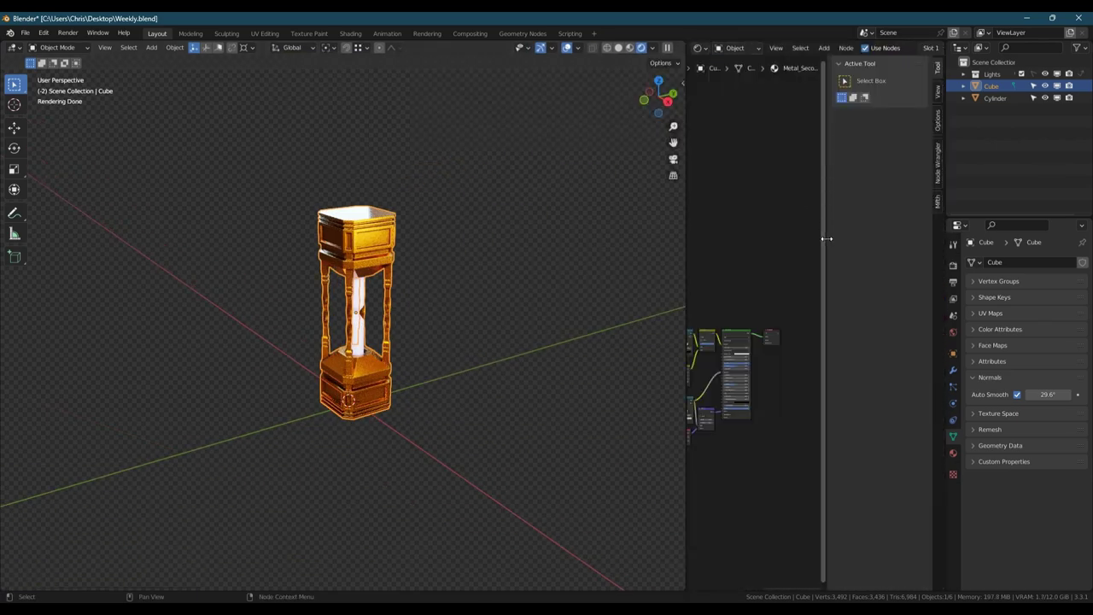
key(n)
Step: Move the black stop of the ColorRamp fed by Ambient Occlusion to position 0.327 in Metal_Secondary
scroll(802, 248, up, 5)
scroll(799, 262, up, 2)
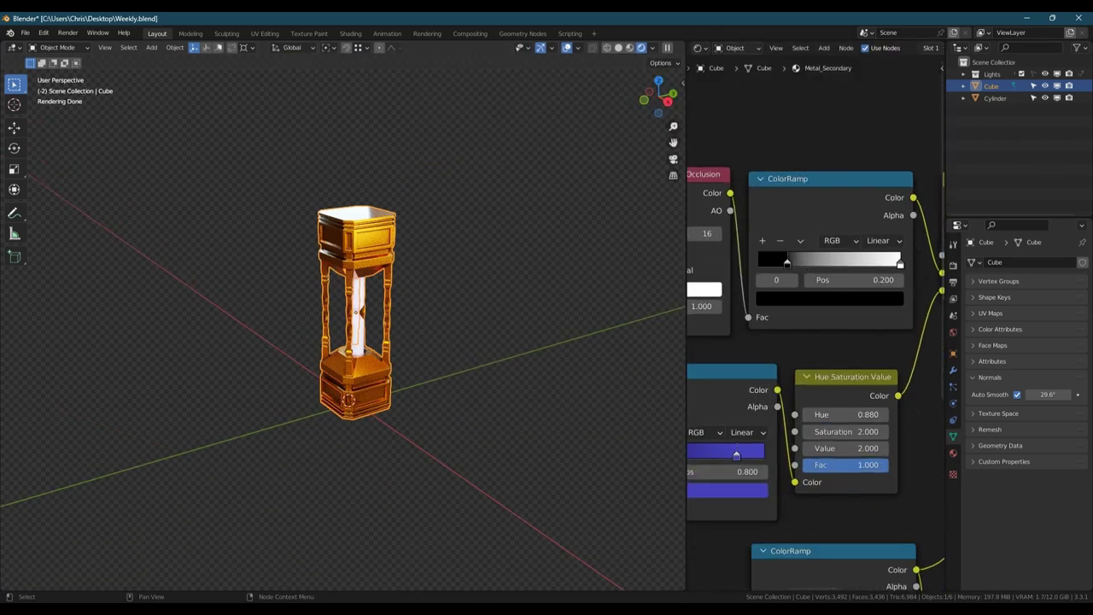
mouse_move(795, 265)
mouse_down()
mouse_move(862, 265)
mouse_move(802, 266)
mouse_up()
Step: Save the scene as a new file named Hourglass.blend on the Desktop
key(ctrl+s)
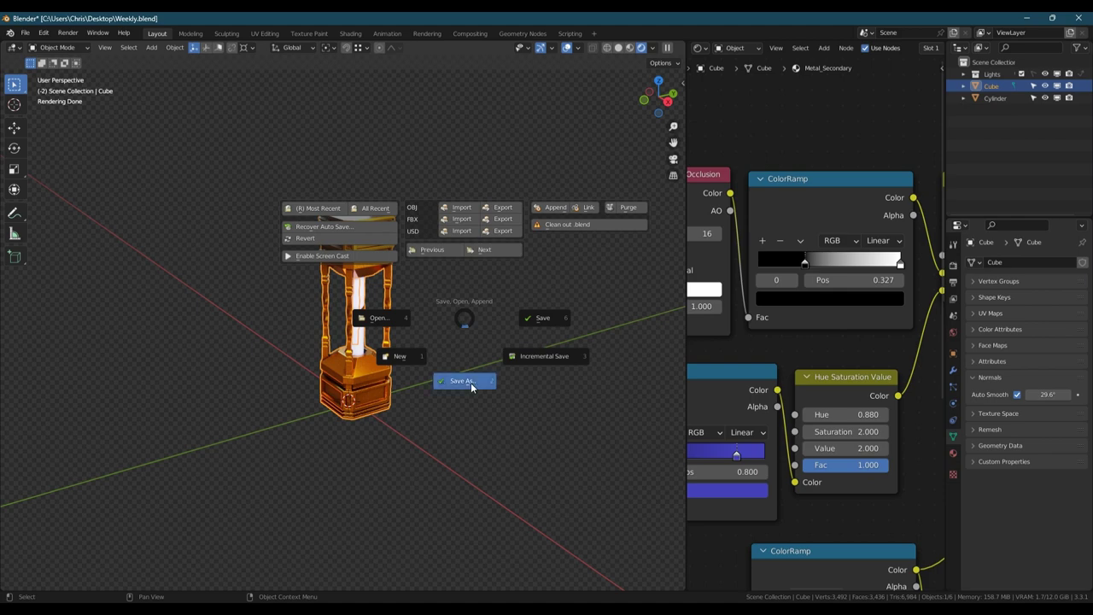
click(464, 381)
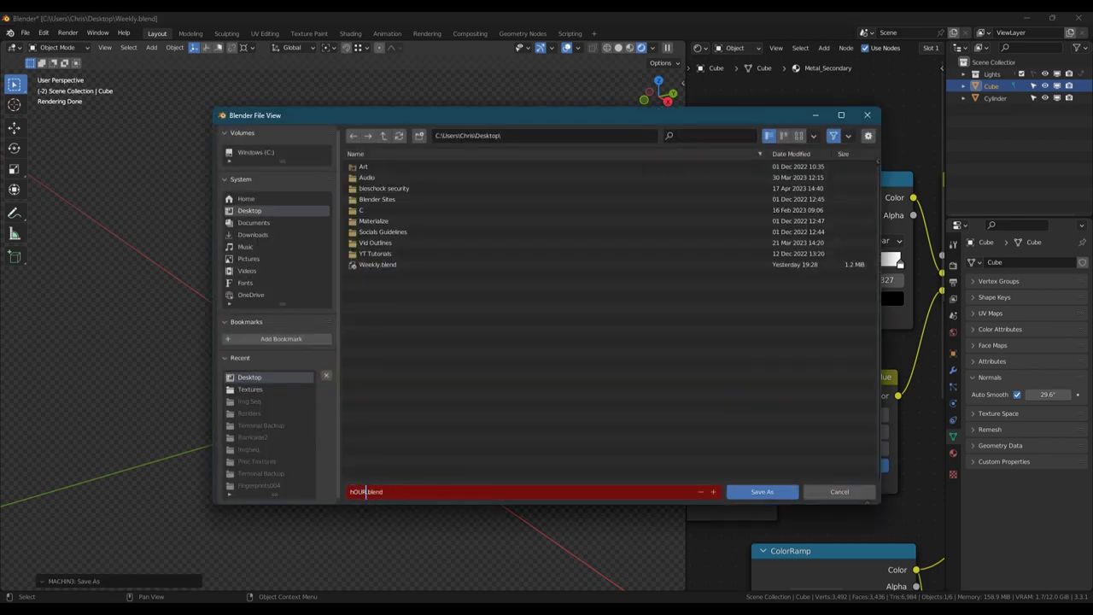
text(hOURGLASS)
key(ctrl+shift+Left)
text(Hourglass)
key(Return)
click(762, 492)
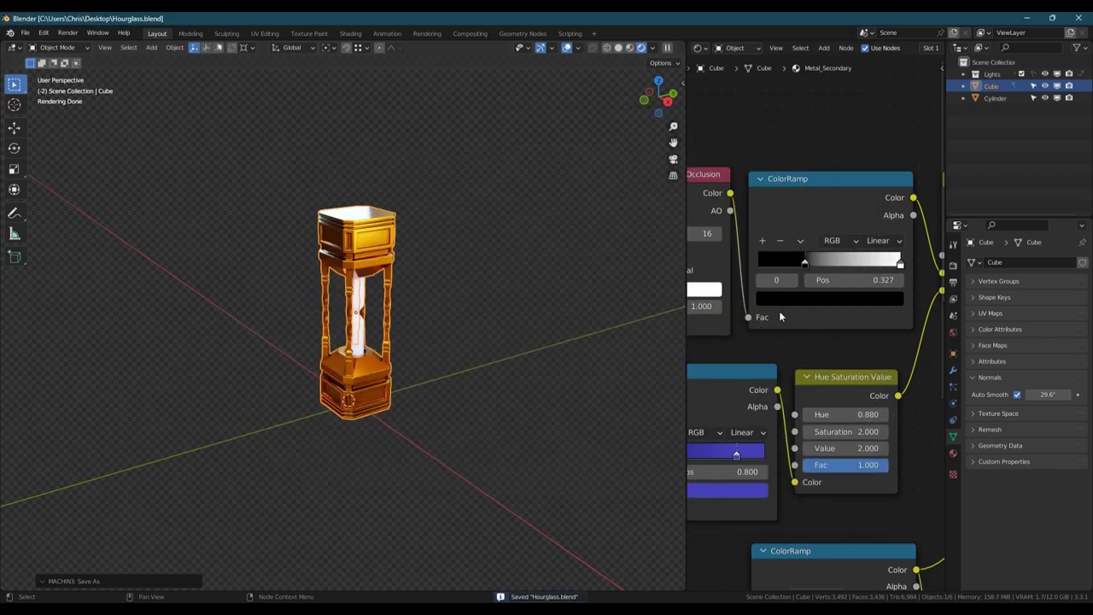
Step: Create a new material on the narrow-waisted cylinder and delete its Principled BSDF node
scroll(779, 331, down, 4)
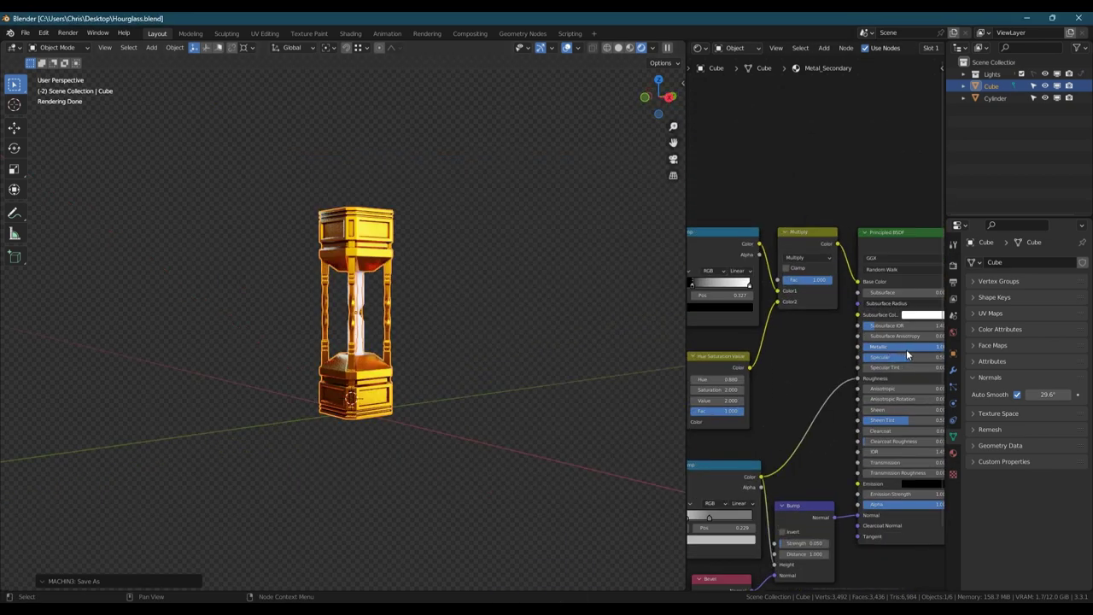
middle_drag(574, 207, 544, 237)
click(358, 299)
scroll(794, 48, down, 3)
click(898, 48)
click(817, 214)
key(x)
Step: Add a Glass BSDF node and connect it to the Surface input of the cylinder's Material Output
key(shift+a)
text(glass)
key(Return)
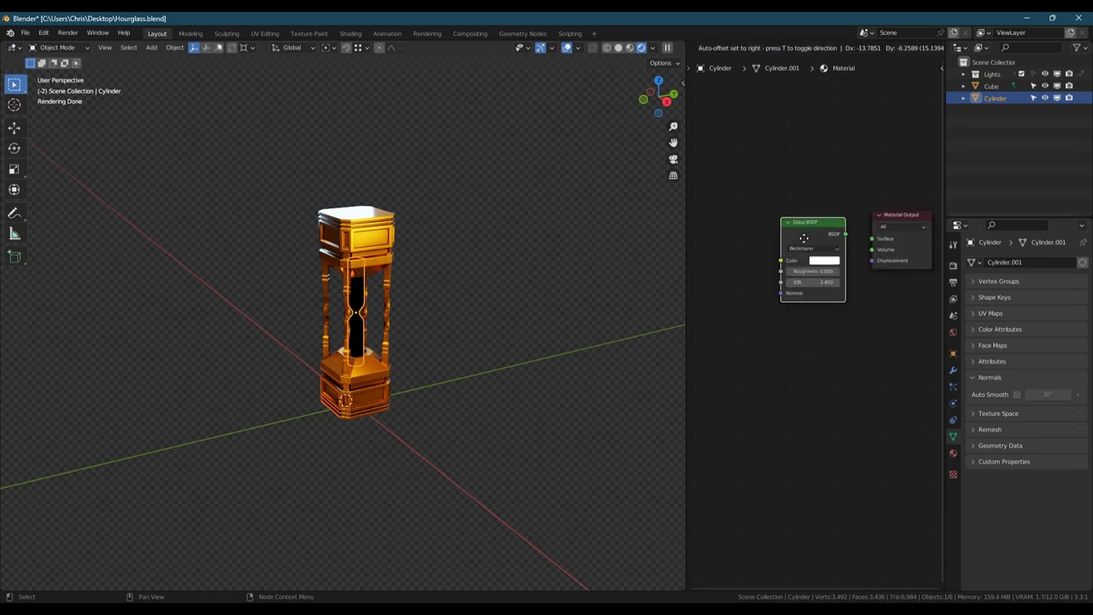
click(801, 244)
drag(841, 238, 872, 239)
Step: Set the Glass BSDF's roughness to 0.15 on the narrow-waisted cylinder
scroll(304, 302, up, 10)
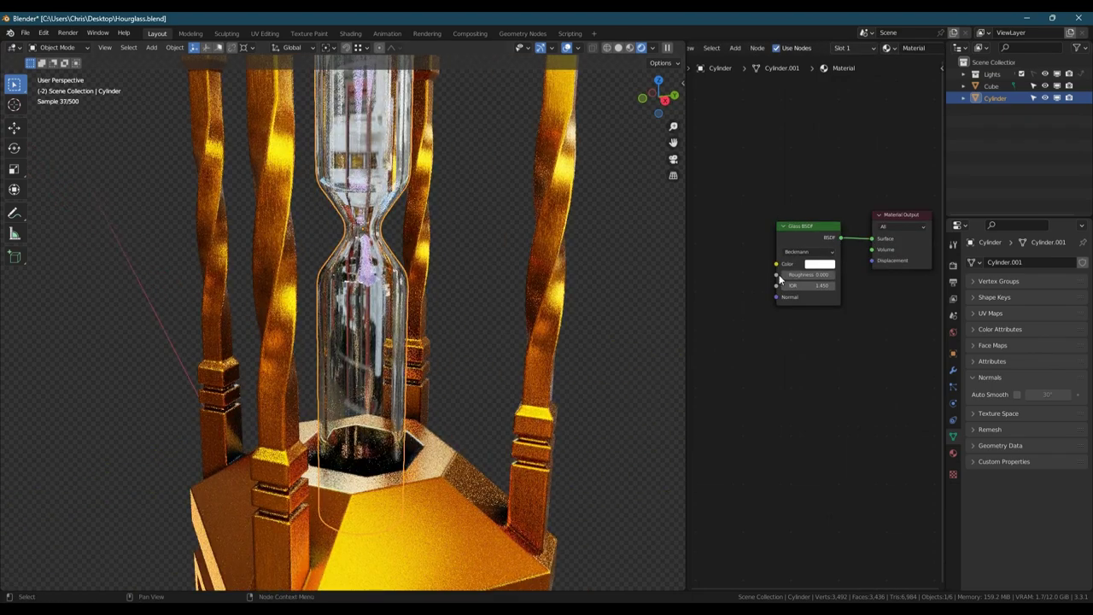
scroll(514, 271, down, 5)
middle_drag(579, 228, 577, 205)
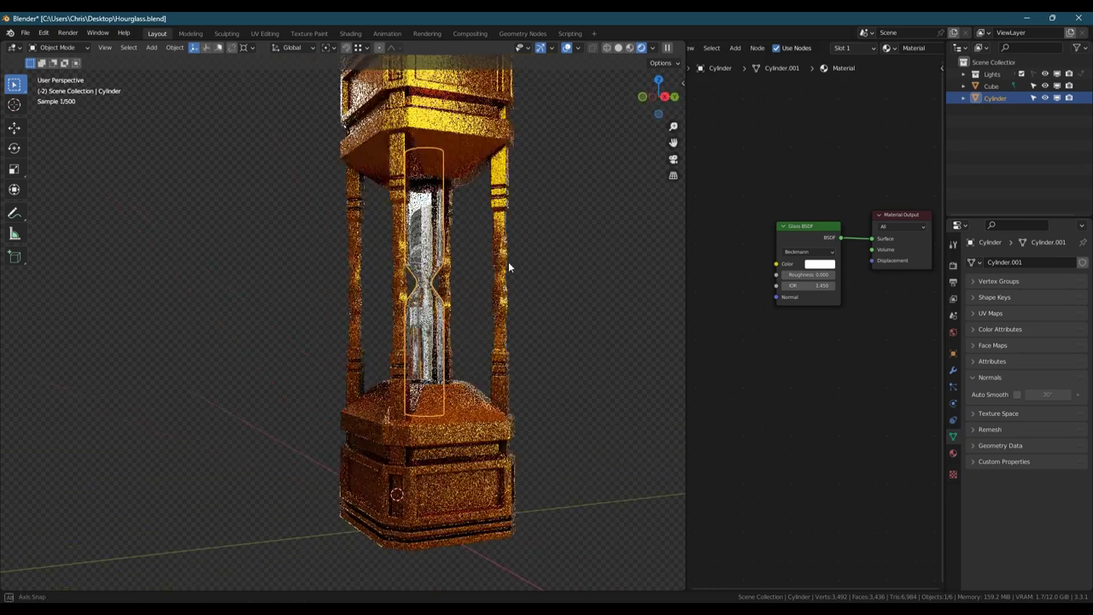
drag(798, 275, 815, 276)
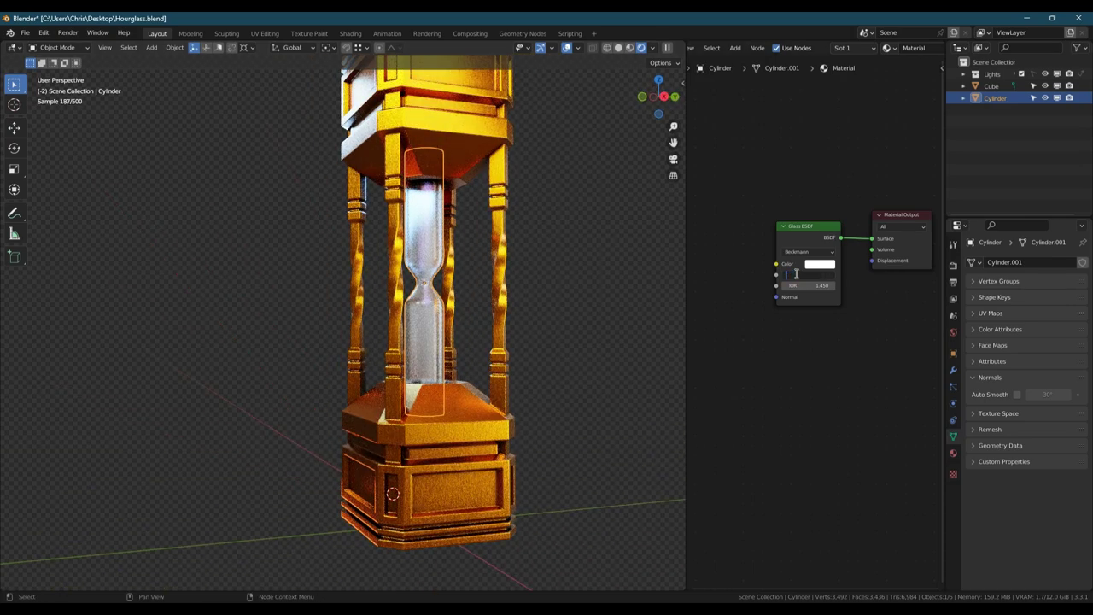
text(0.1)
key(Return)
click(808, 277)
key(BackSpace)
text(0.15)
key(Return)
middle_drag(481, 281, 448, 324)
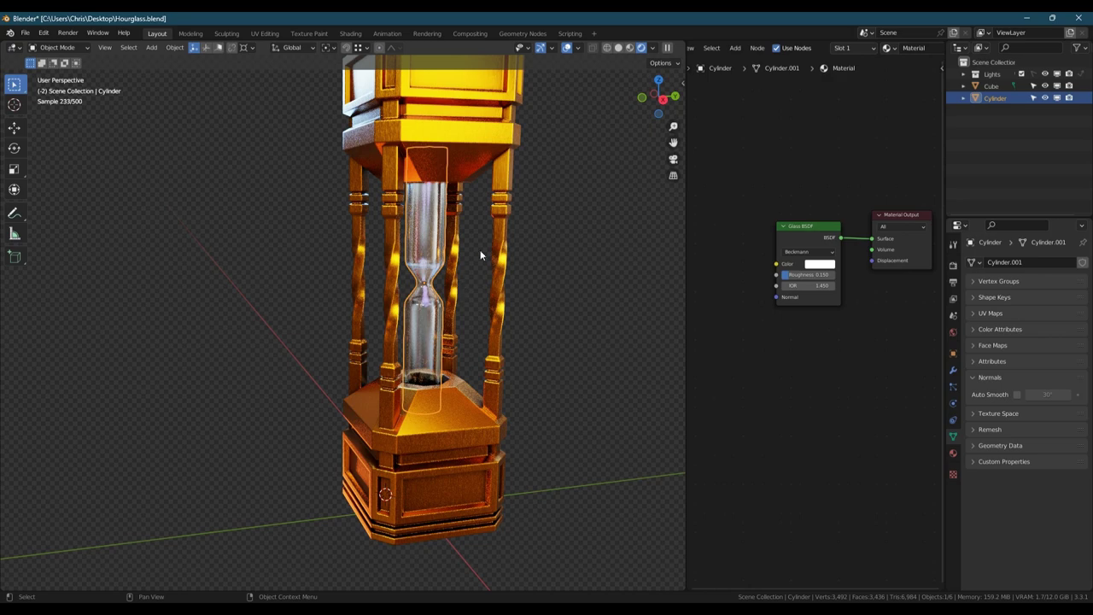
Step: Select the gold frame and set the saturation of Metal_Secondary's Hue Saturation Value node to 1.100
middle_drag(470, 365, 458, 188)
click(459, 188)
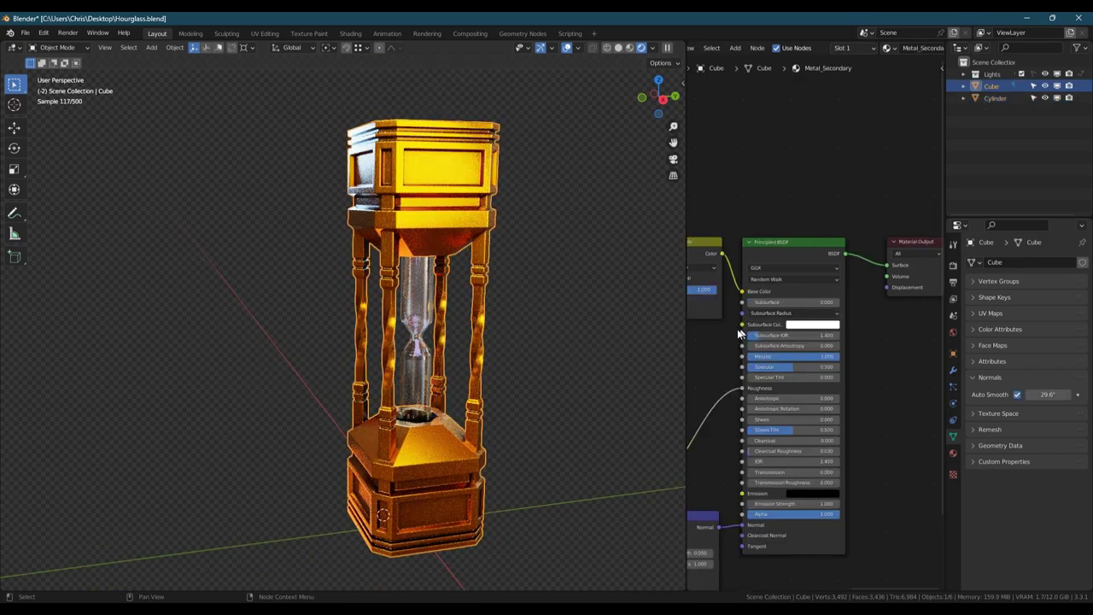
scroll(890, 284, up, 5)
drag(815, 342, 742, 342)
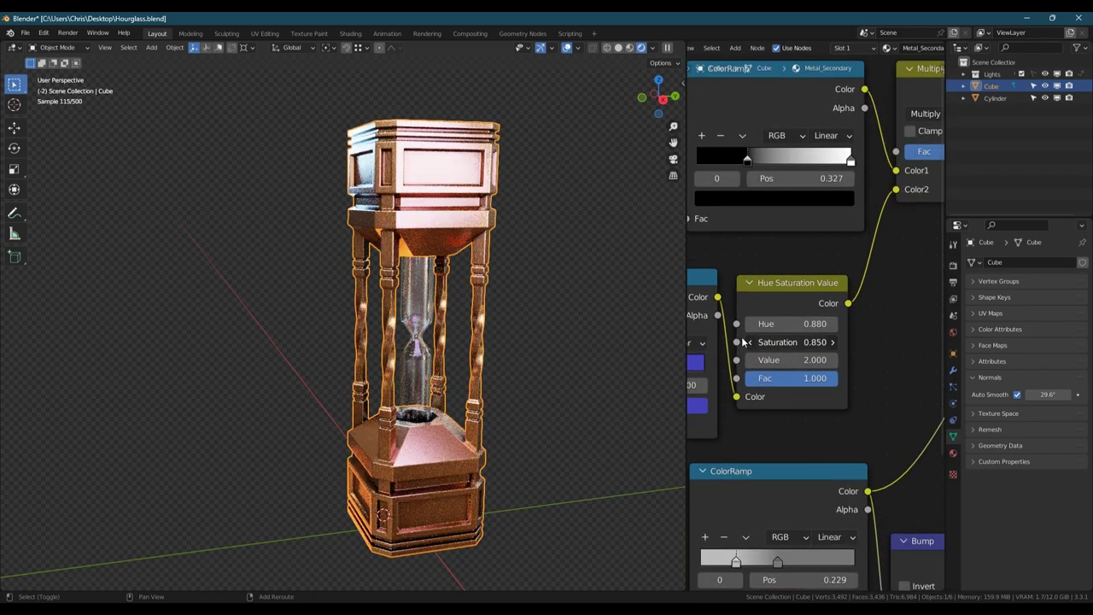
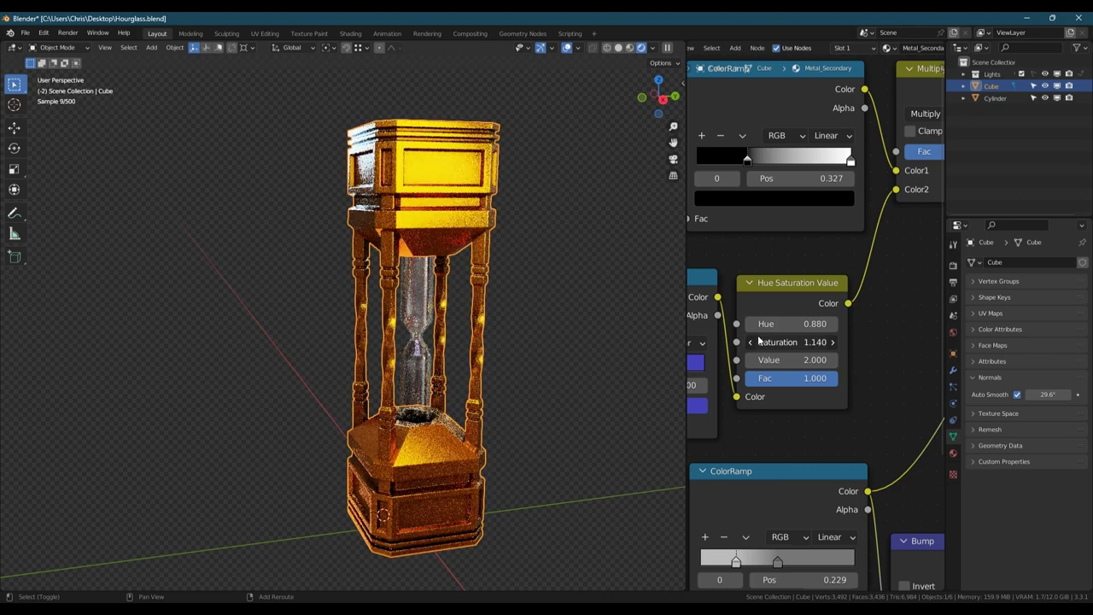
drag(758, 342, 685, 363)
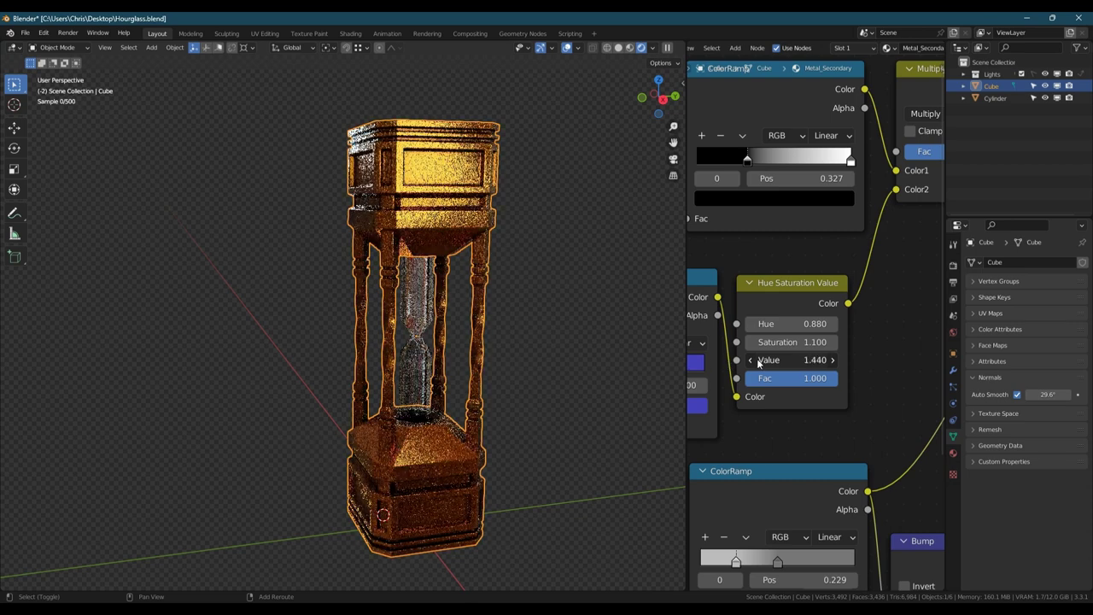
Step: Set the value to 2.000 and the hue to 0.890 in the frame material's Hue Saturation Value node
drag(760, 362, 801, 362)
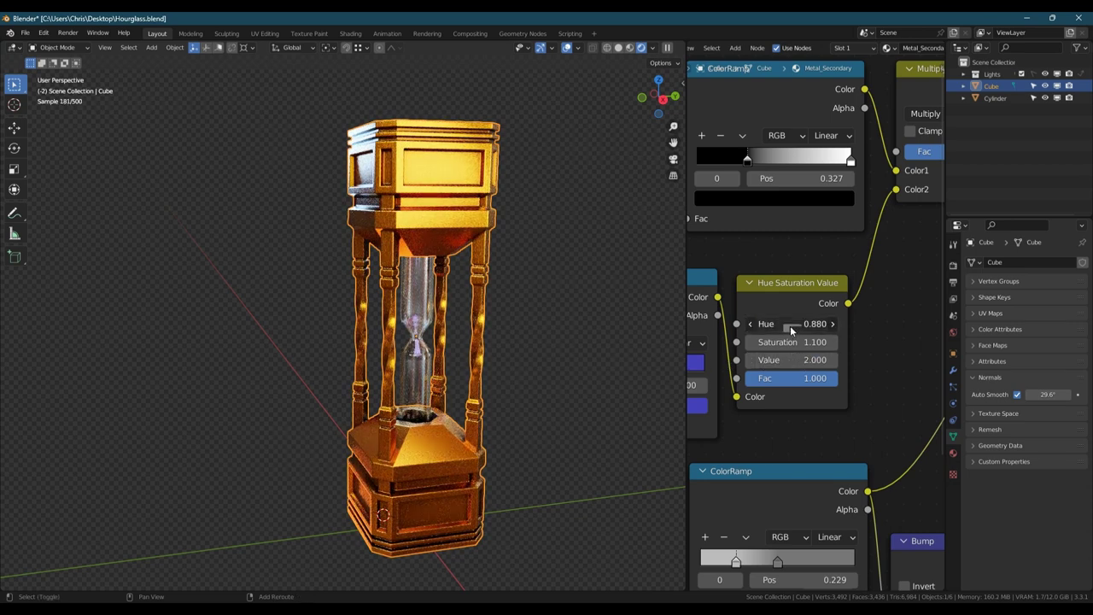
drag(796, 325, 797, 324)
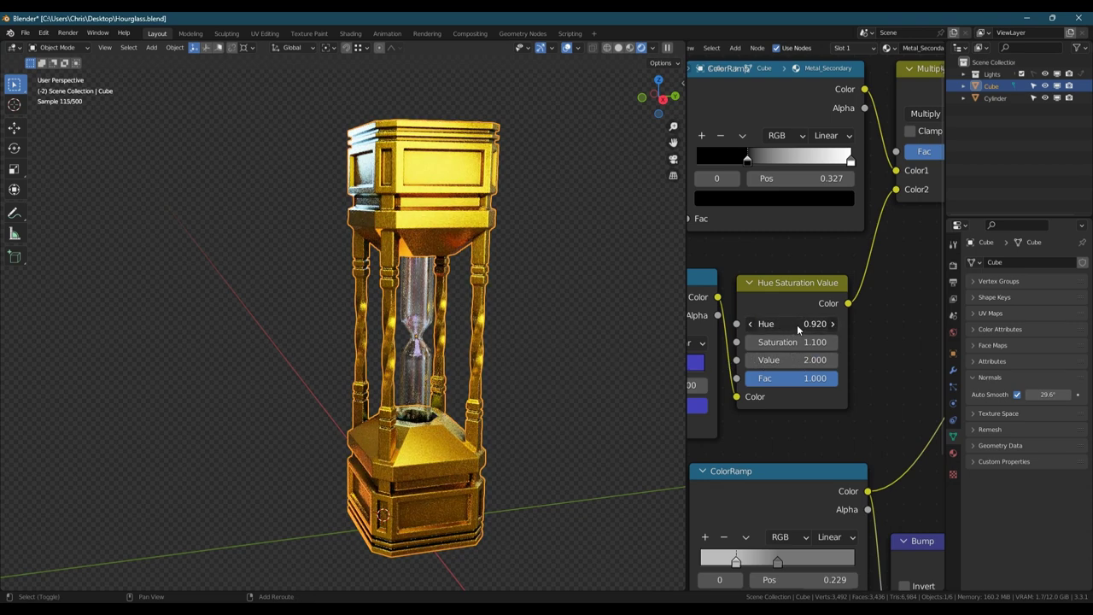
drag(797, 324, 795, 323)
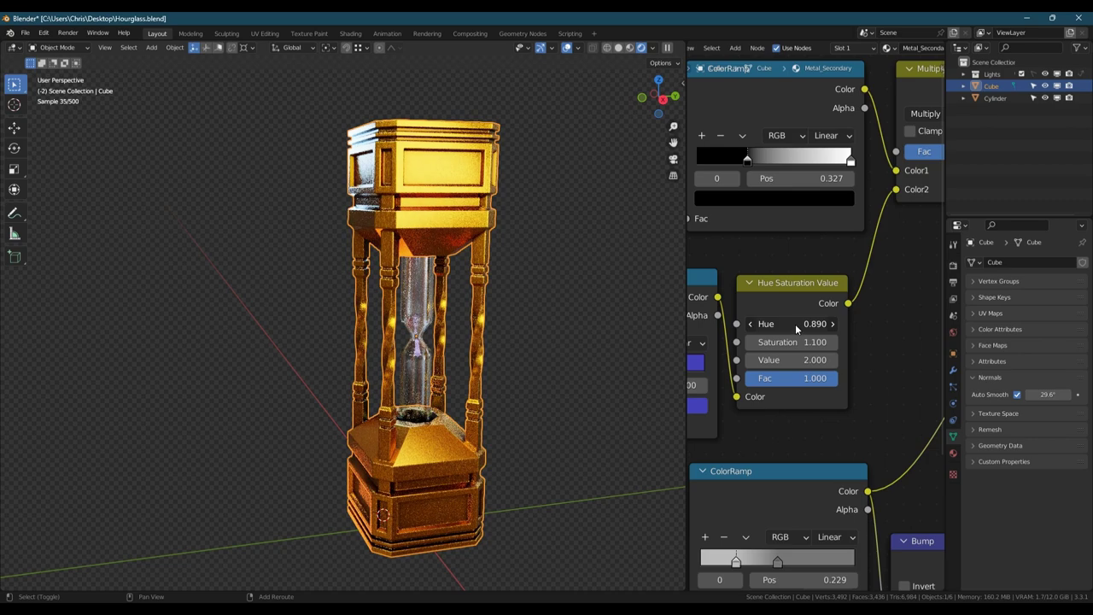
Step: Select the glass cylinder and change its Glass BSDF color to a slightly darker off-white
middle_drag(545, 338, 596, 355)
click(426, 304)
key(Home)
key(Home)
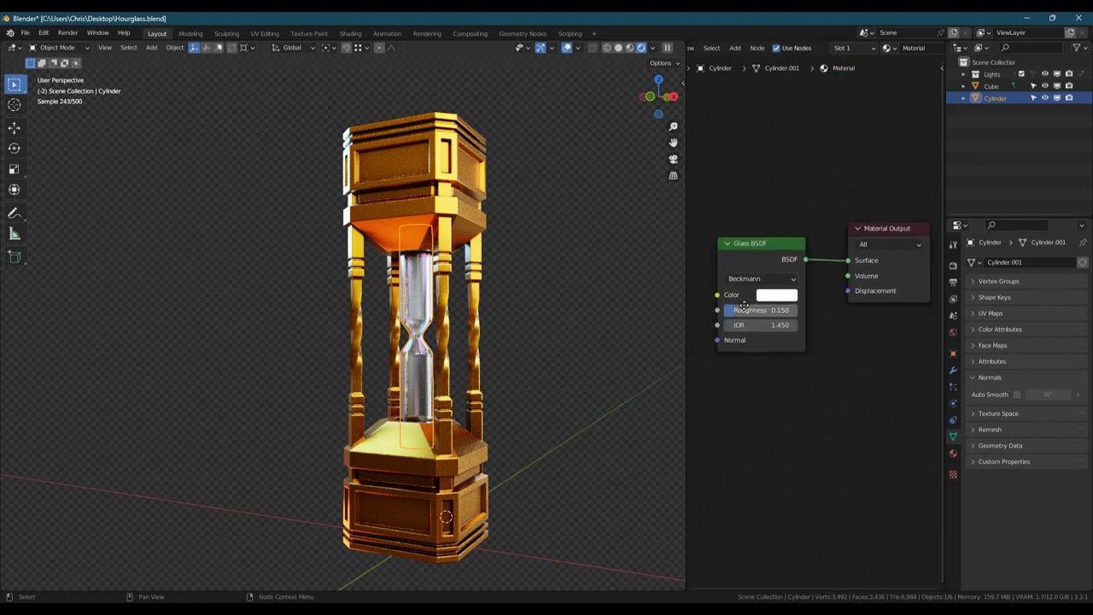
click(773, 293)
mouse_move(811, 168)
mouse_down()
mouse_move(820, 173)
mouse_move(781, 181)
mouse_move(789, 91)
mouse_move(813, 152)
mouse_up()
mouse_move(872, 109)
mouse_down()
mouse_move(872, 126)
mouse_move(878, 110)
mouse_up()
Step: Examine the rendered glass cylinder and its reflections up close from several angles
middle_drag(495, 273, 445, 302)
scroll(450, 310, up, 4)
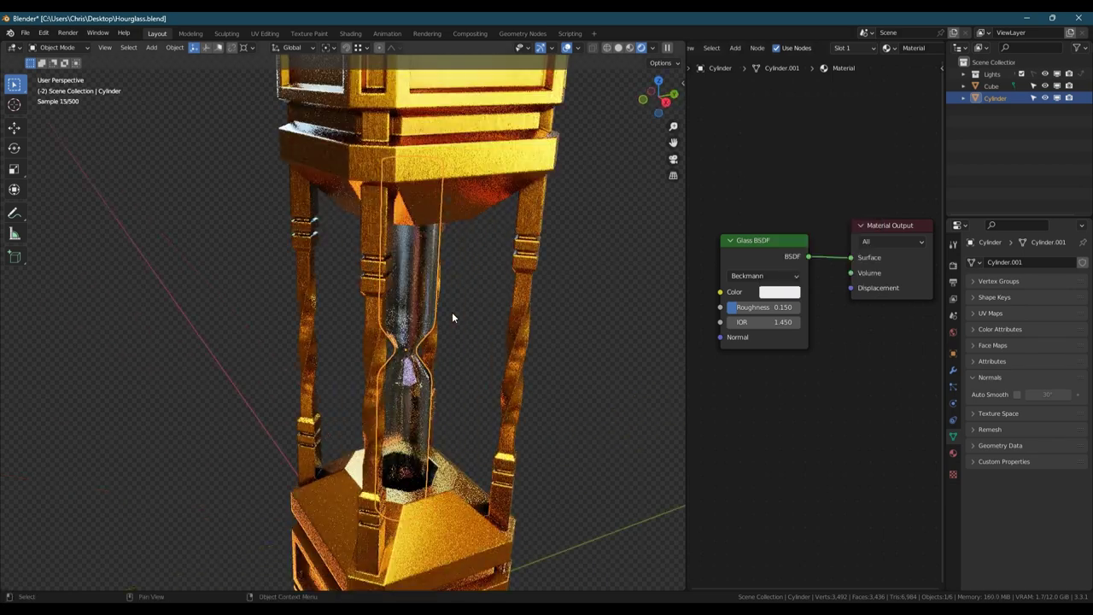
scroll(453, 317, up, 4)
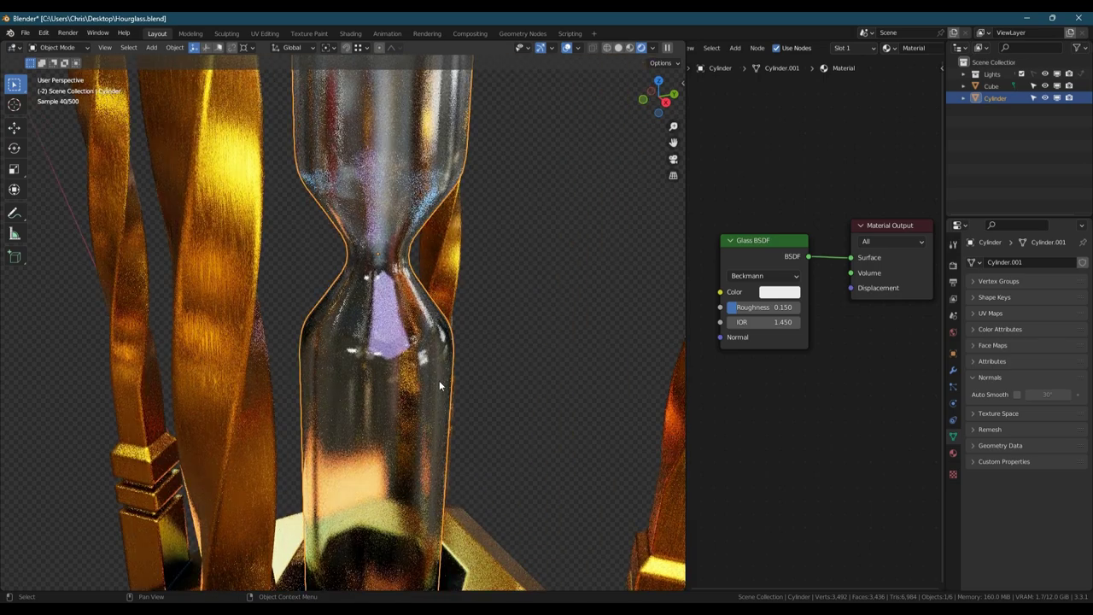
middle_drag(437, 380, 443, 385)
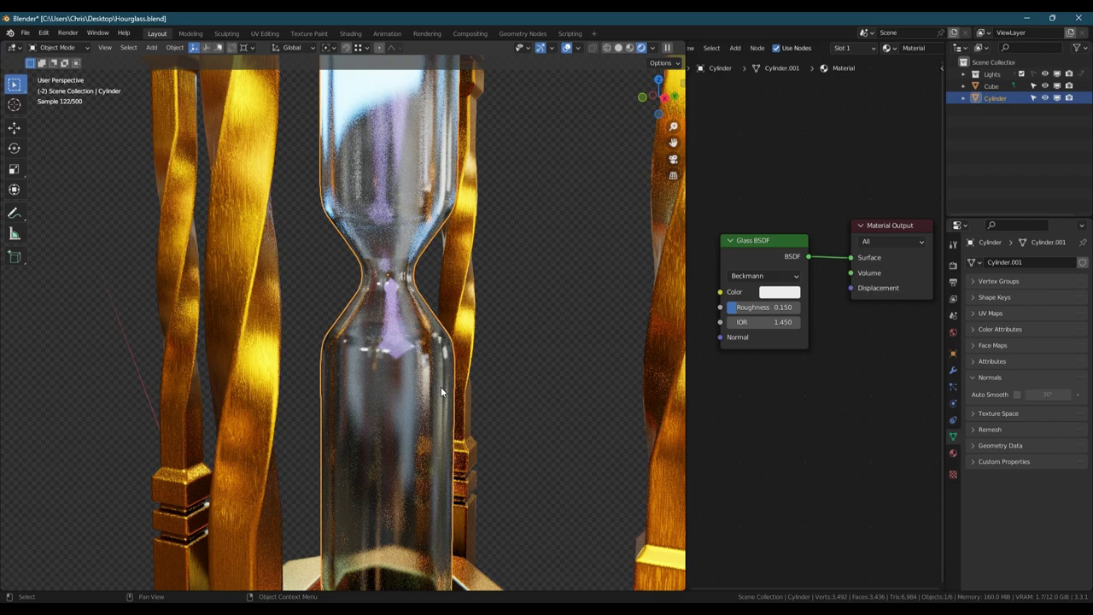
scroll(442, 392, down, 3)
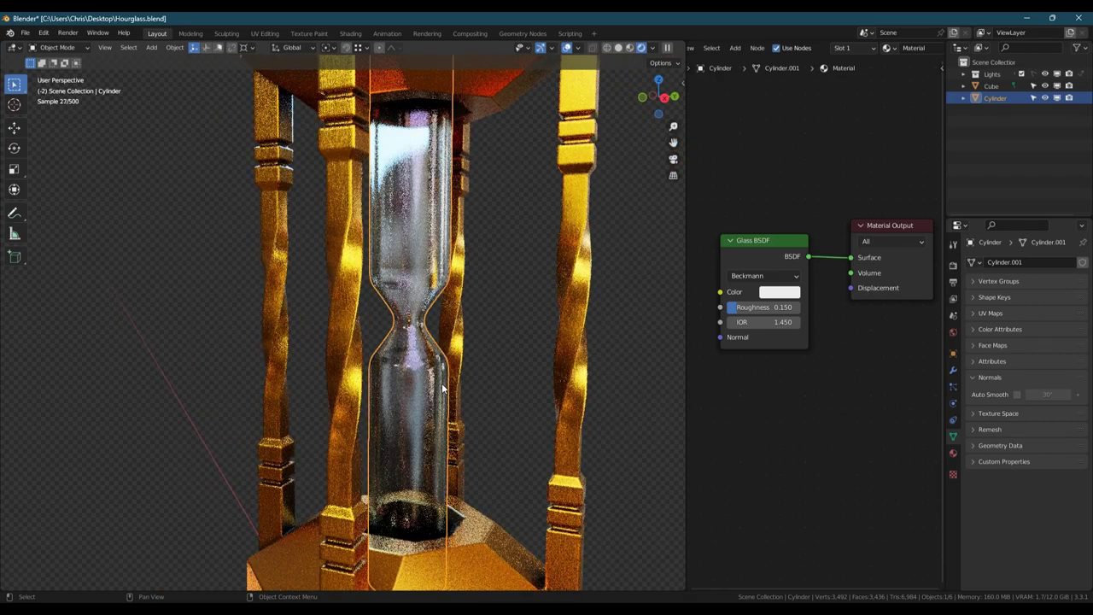
scroll(448, 406, down, 4)
middle_drag(451, 412, 408, 383)
Step: Set up a wide viewport with solid shading and save the scene
click(618, 49)
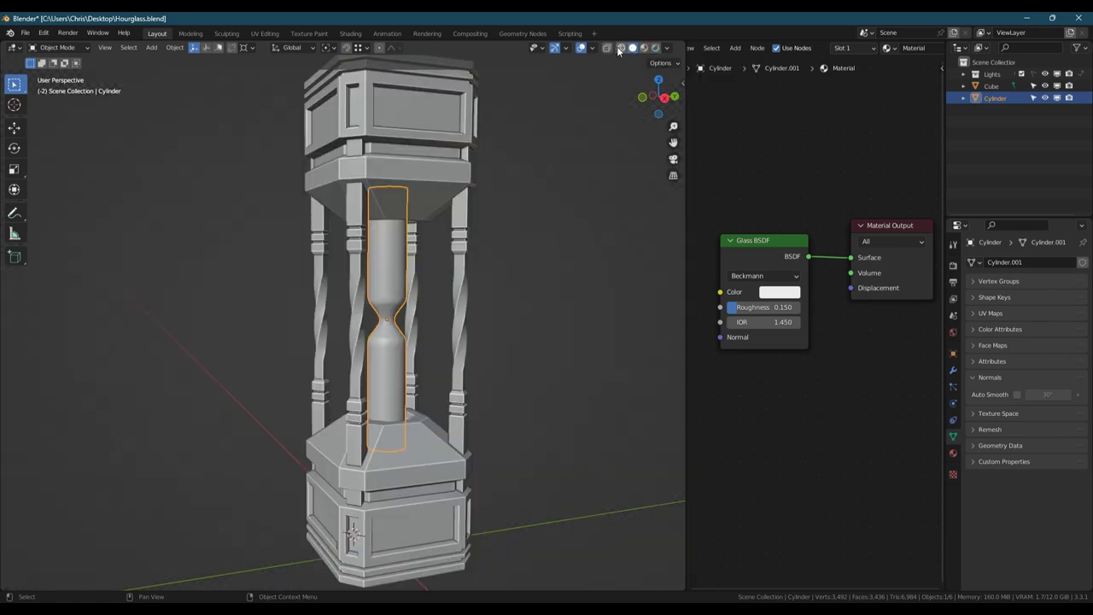
drag(685, 242, 905, 244)
key(ctrl+s)
click(905, 243)
Step: Edit the cylinder's faces and hide the outer wall of its lower half to expose the inner wall
shift+middle_drag(554, 364, 681, 387)
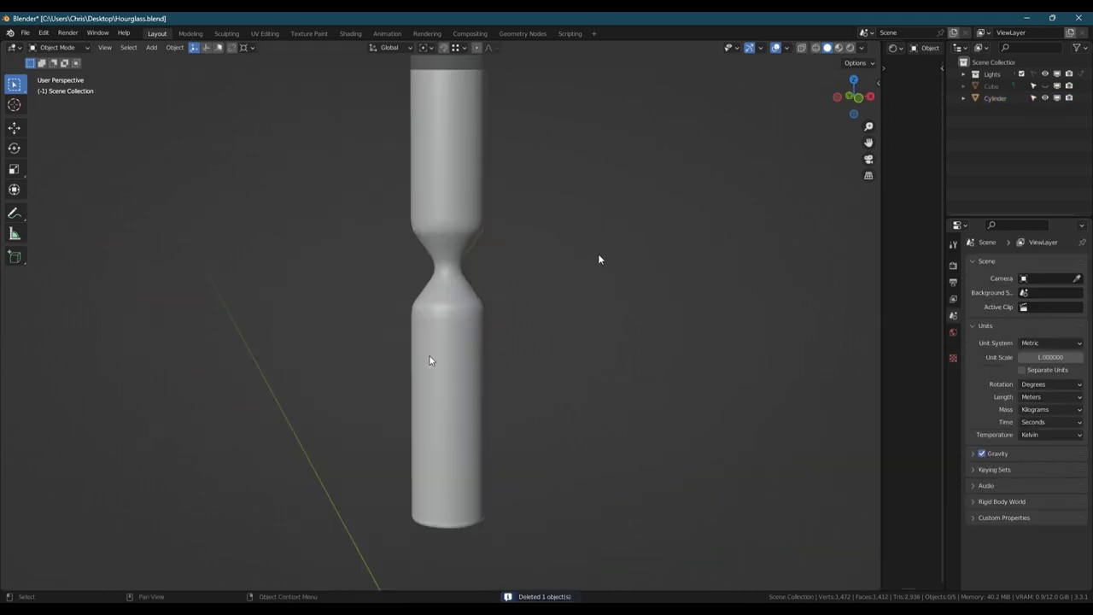
key(Tab)
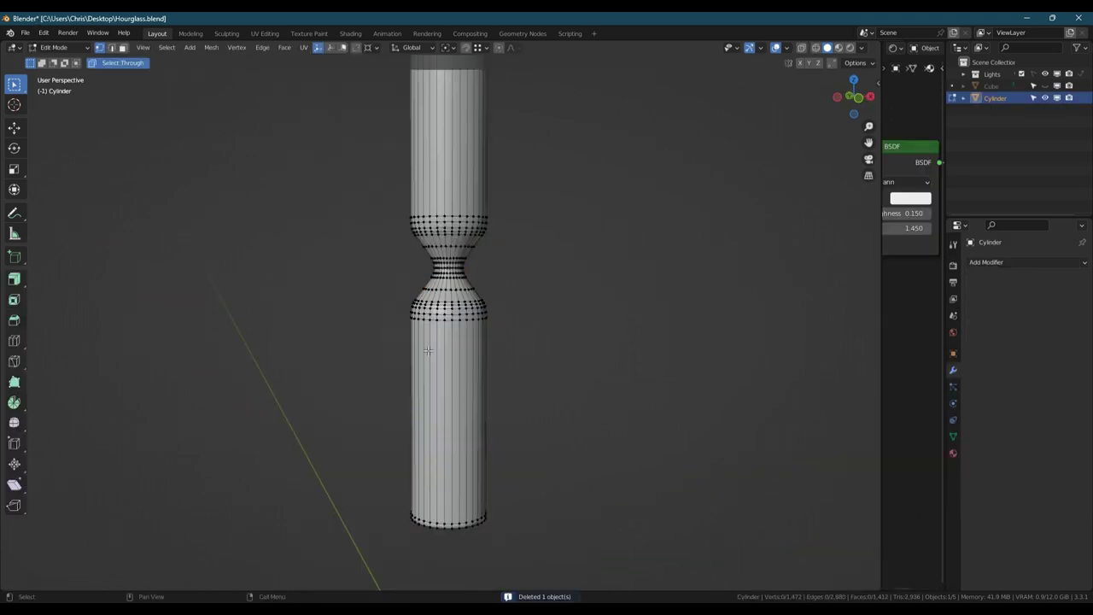
key(3)
key(l)
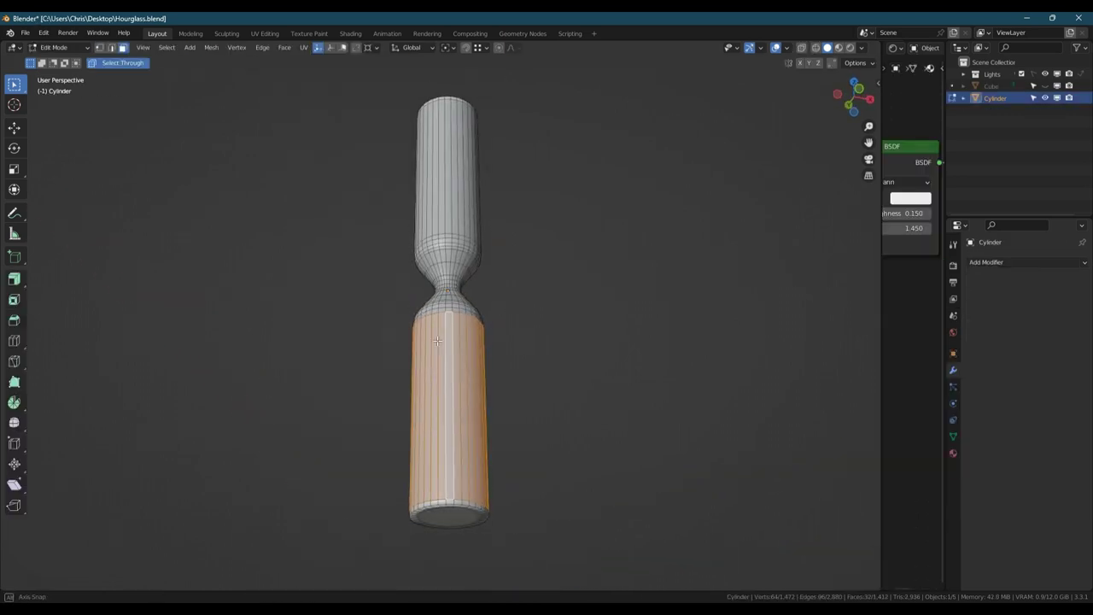
key(h)
middle_drag(431, 359, 437, 456)
scroll(440, 310, up, 3)
shift+middle_drag(440, 310, 427, 376)
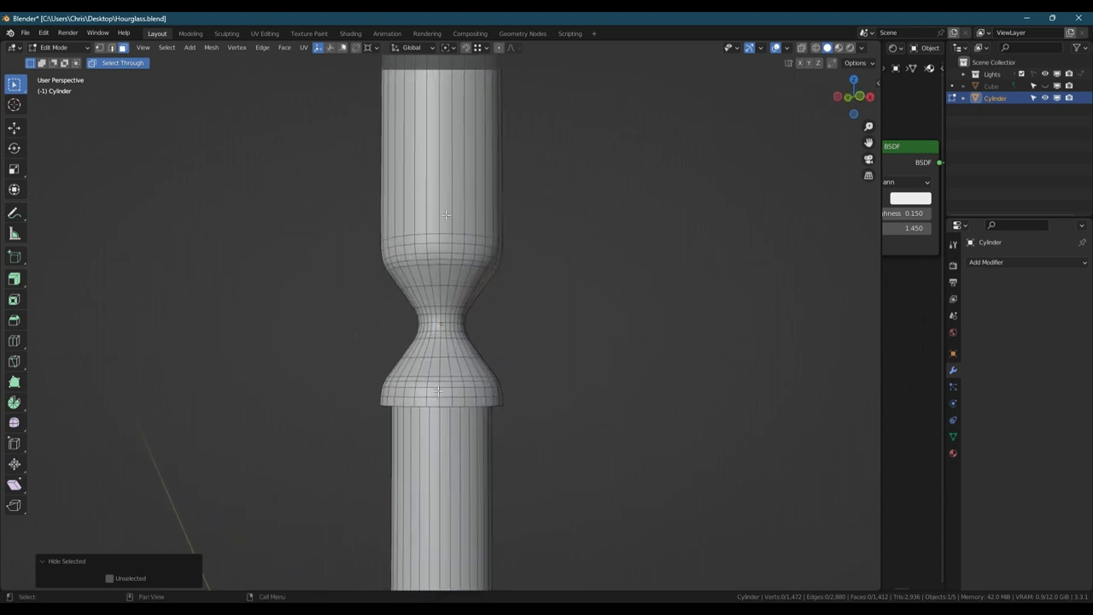
Step: Hide the outer faces around the cylinder's waist and along its upper half
key(l)
key(h)
key(l)
key(h)
Step: Hide the remaining outer faces at the cylinder's ends so only the inner shell is left
scroll(454, 301, down, 2)
key(l)
shift+middle_drag(502, 204, 470, 325)
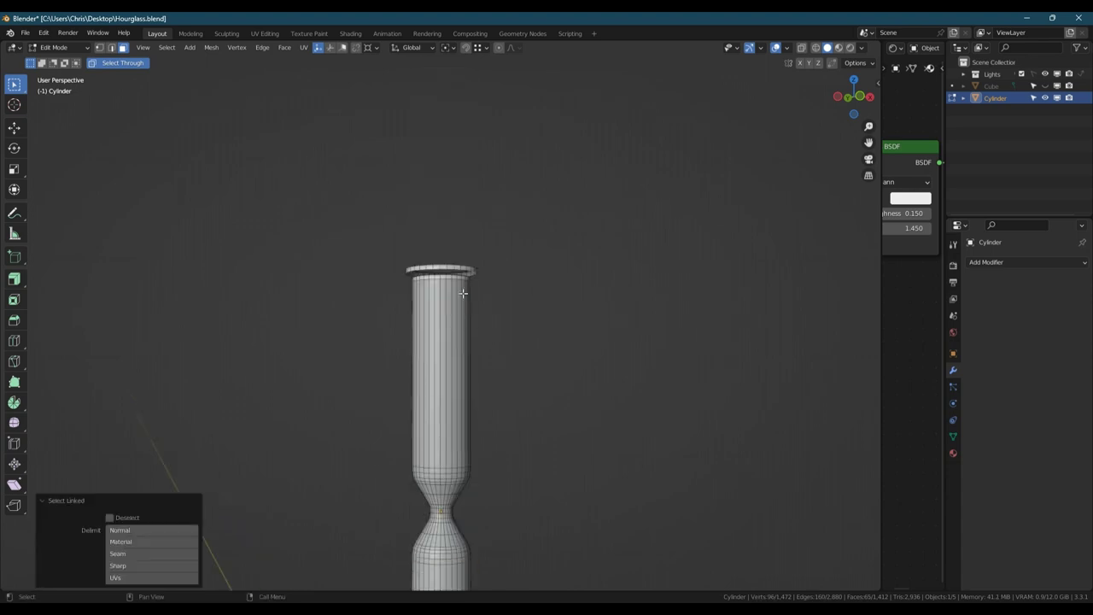
key(l)
key(h)
shift+middle_drag(435, 542, 442, 346)
shift+middle_drag(475, 467, 476, 393)
middle_drag(476, 394, 476, 346)
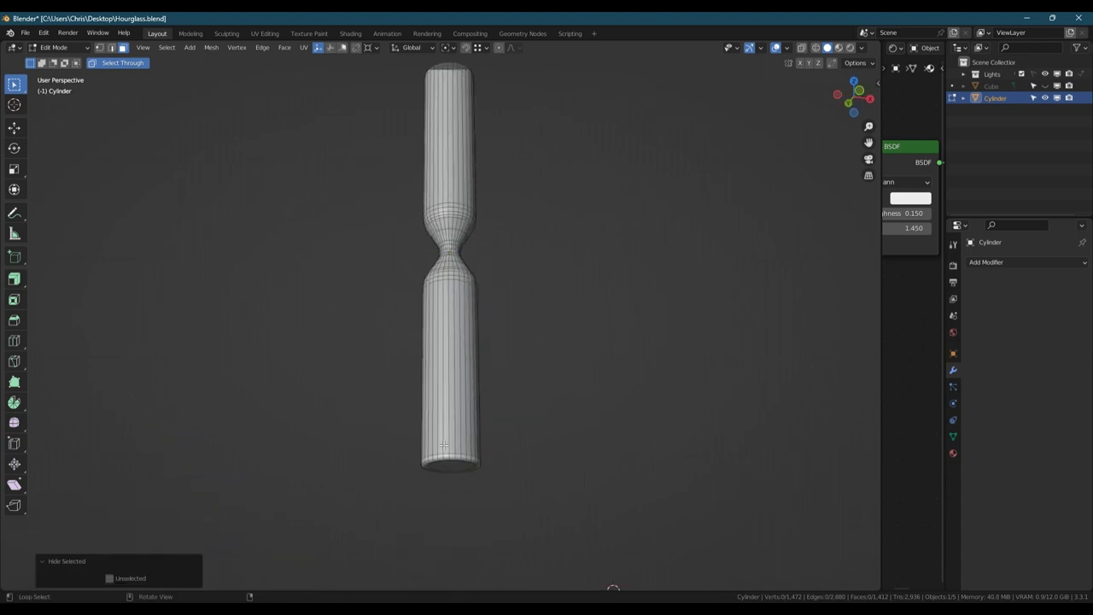
scroll(435, 444, up, 5)
scroll(431, 436, down, 4)
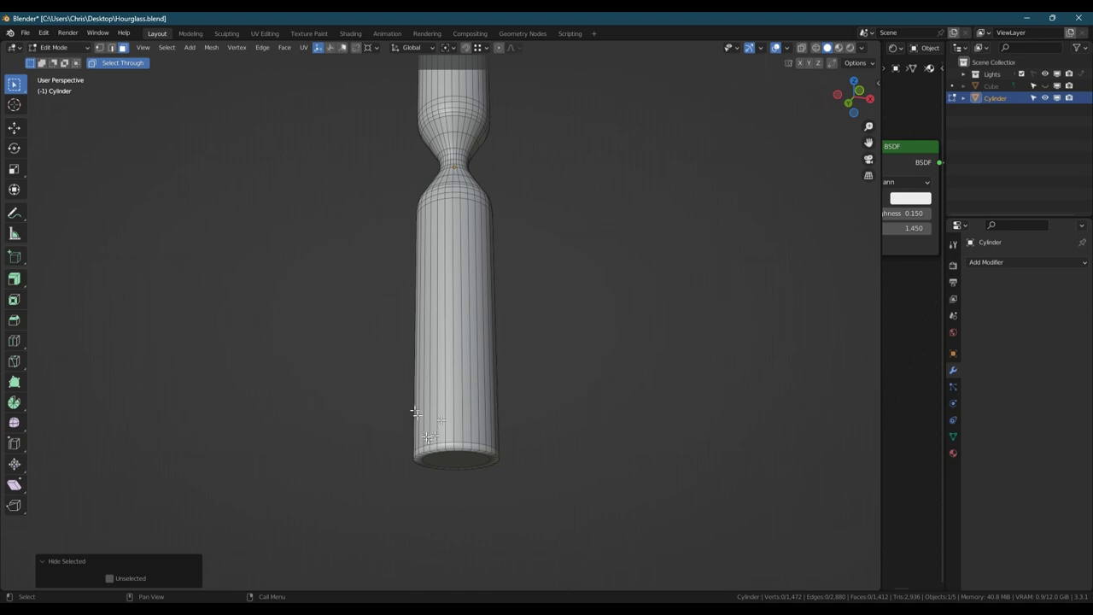
Step: Duplicate the inner shell's faces from the bottom end to just above the waist and separate them into a new object
drag(357, 280, 575, 499)
shift+middle_drag(490, 262, 524, 405)
shift+drag(398, 211, 608, 399)
shift+middle_drag(590, 397, 573, 316)
key(shift+d)
right_click(480, 305)
key(p)
click(481, 304)
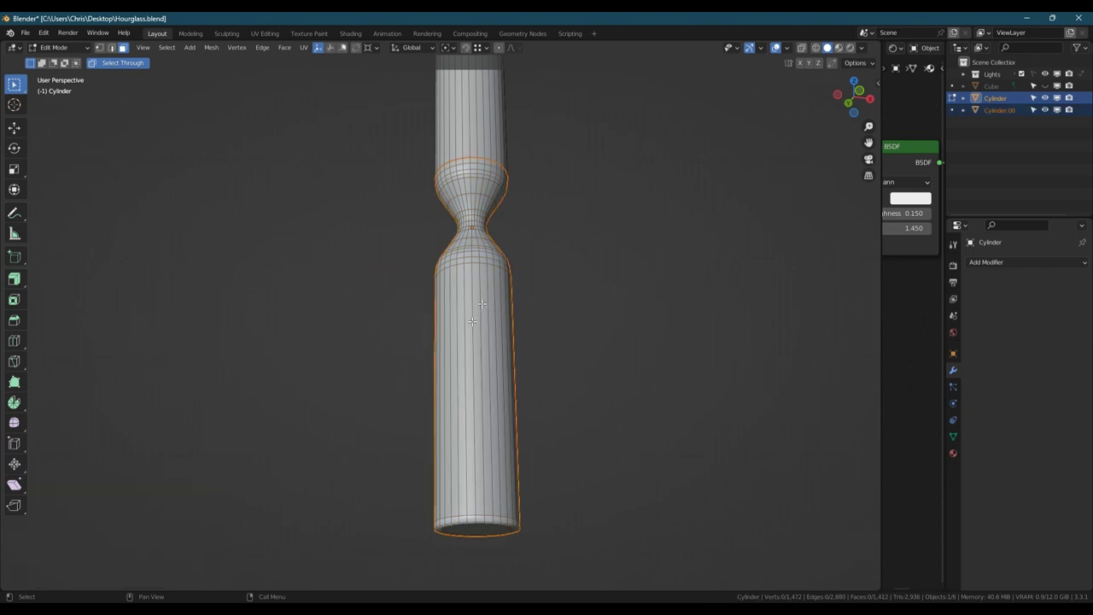
Step: Leave Edit Mode on the glass cylinder and unhide the hourglass frame
key(alt+a)
key(a)
key(Tab)
click(1045, 87)
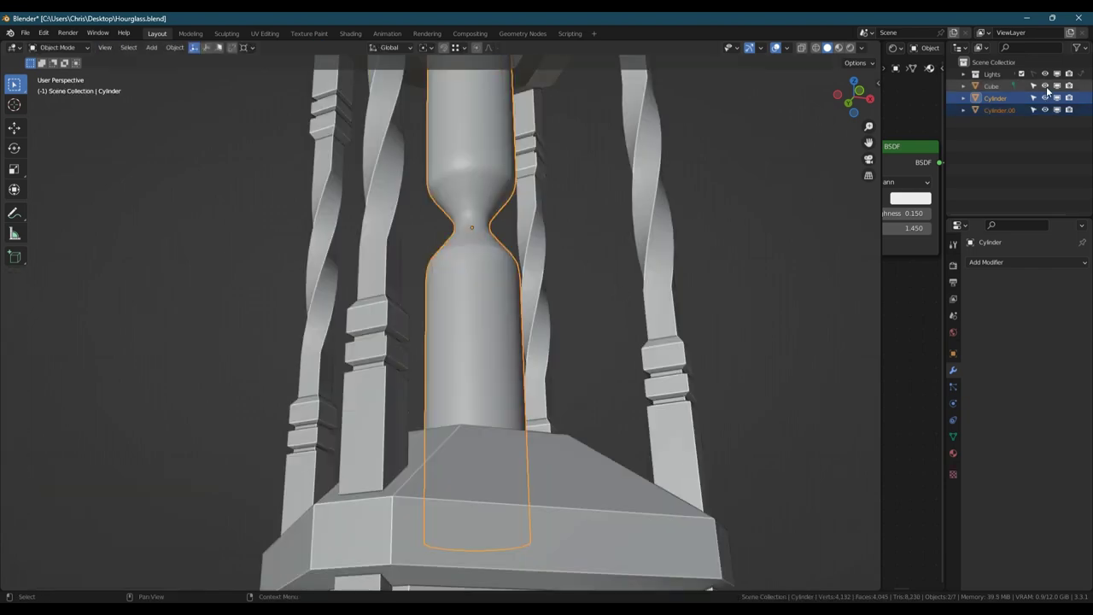
Step: Isolate the separated inner piece Cylinder.001 and scale it down slightly
click(1007, 110)
scroll(532, 229, down, 3)
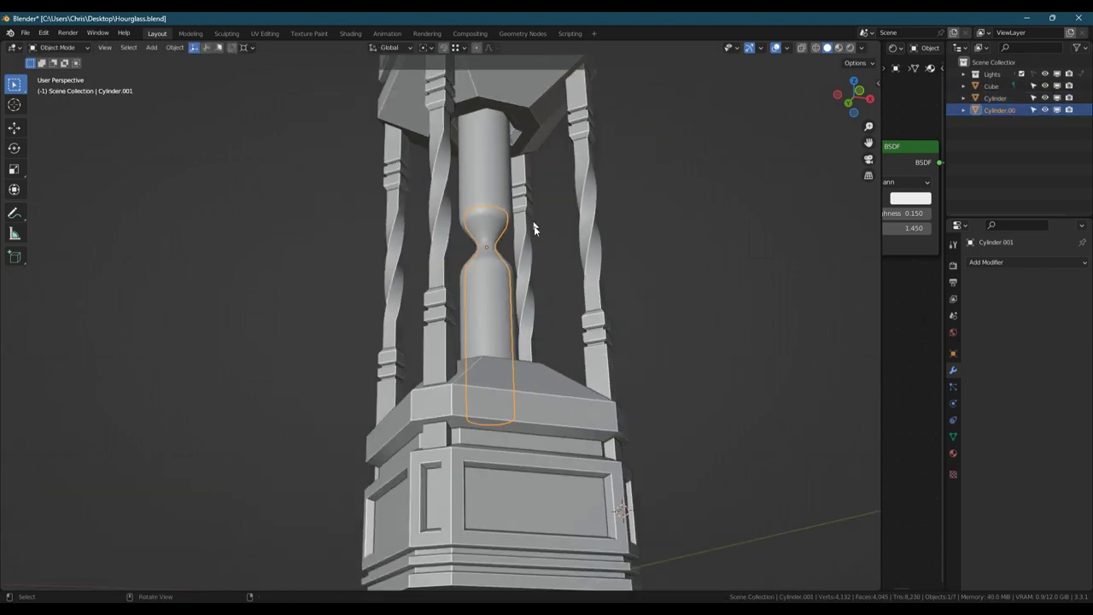
key(slash)
scroll(475, 316, up, 3)
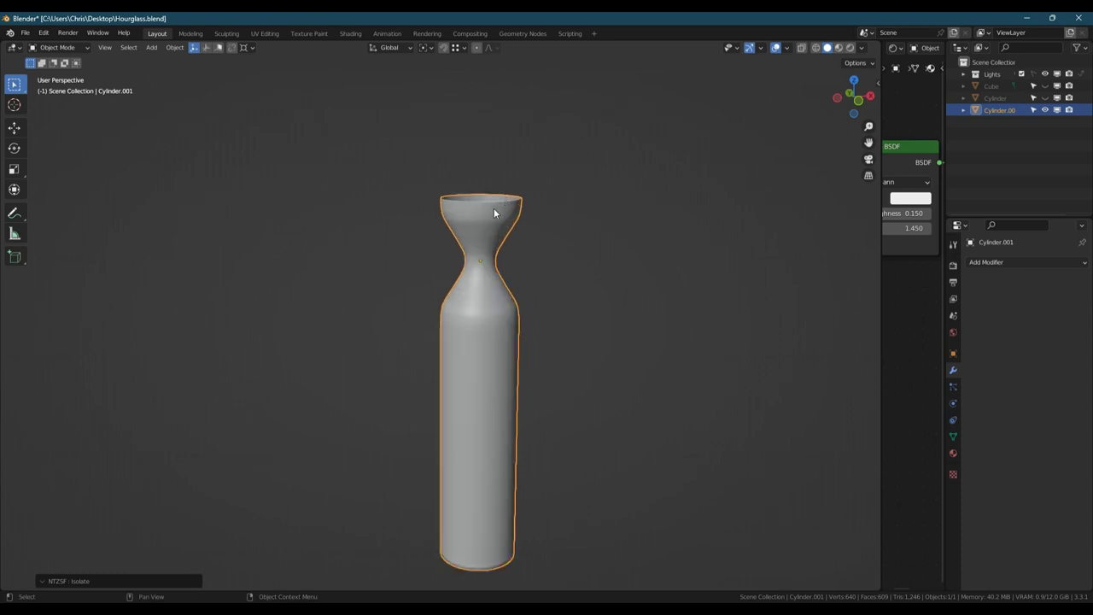
scroll(494, 213, up, 3)
key(s)
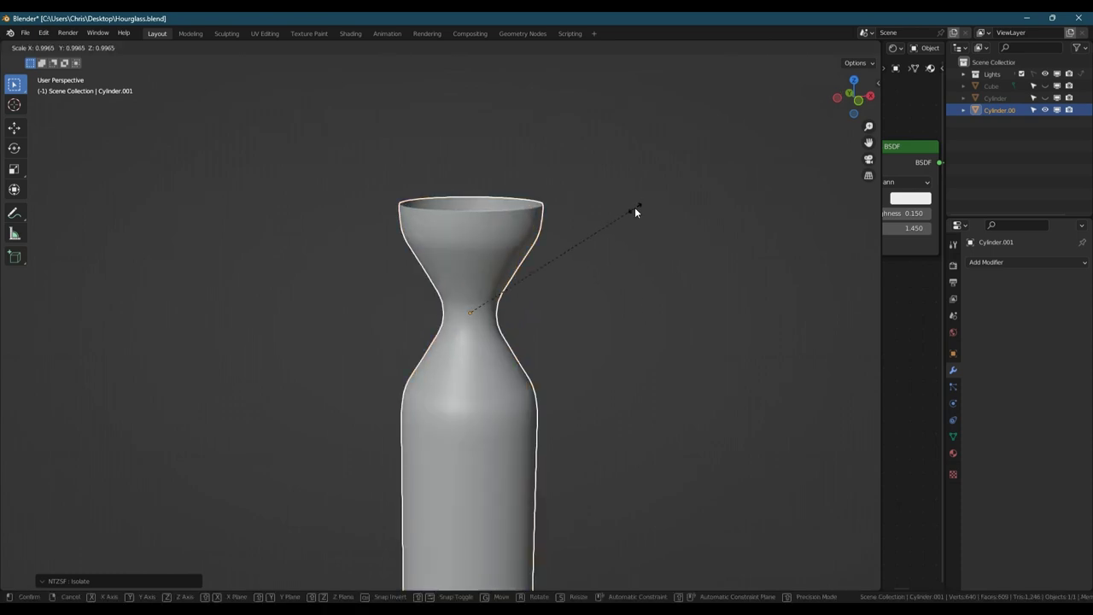
click(635, 207)
Step: Extrude the open top edge loop of Cylinder.001 upward about 0.23 m along Z and fill it with a face
key(Tab)
scroll(469, 218, up, 2)
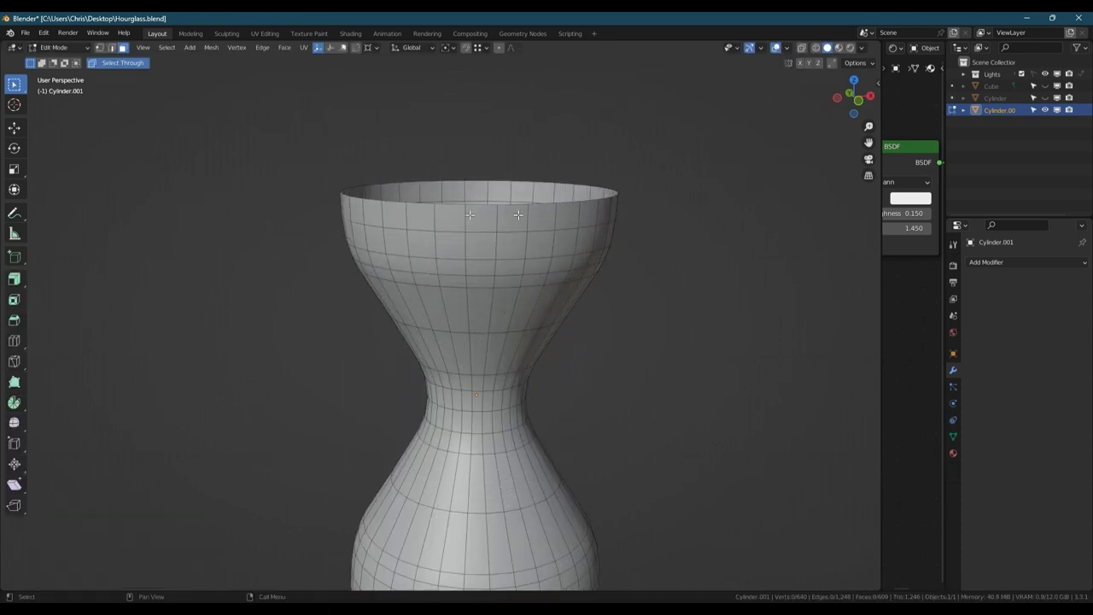
alt+middle_drag(515, 215, 511, 262)
key(2)
double_click(522, 206)
scroll(514, 221, down, 6)
key(e)
key(z)
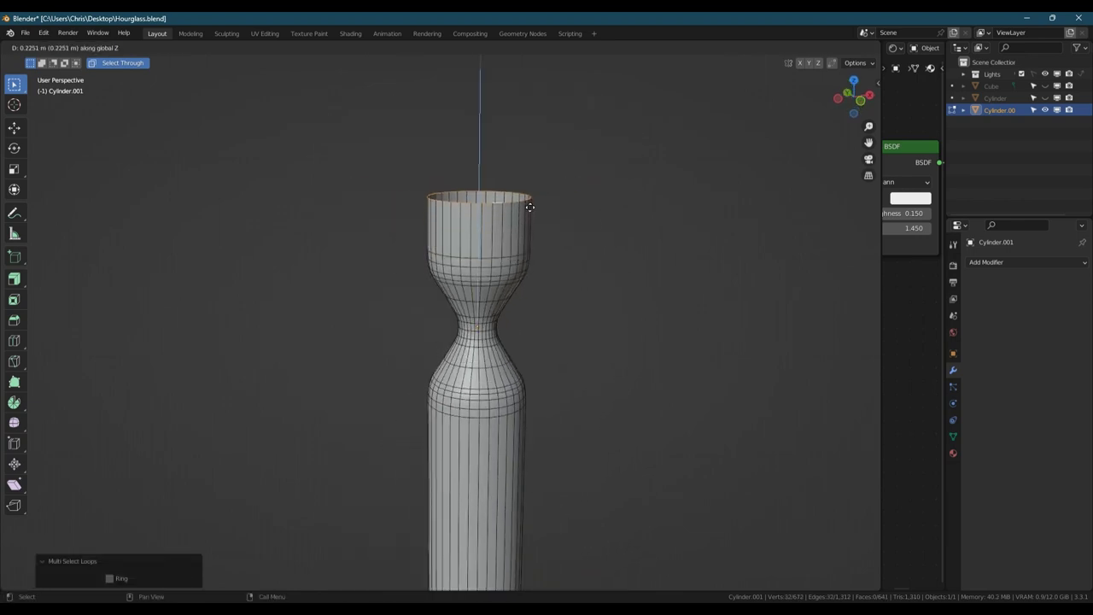
click(535, 204)
key(f)
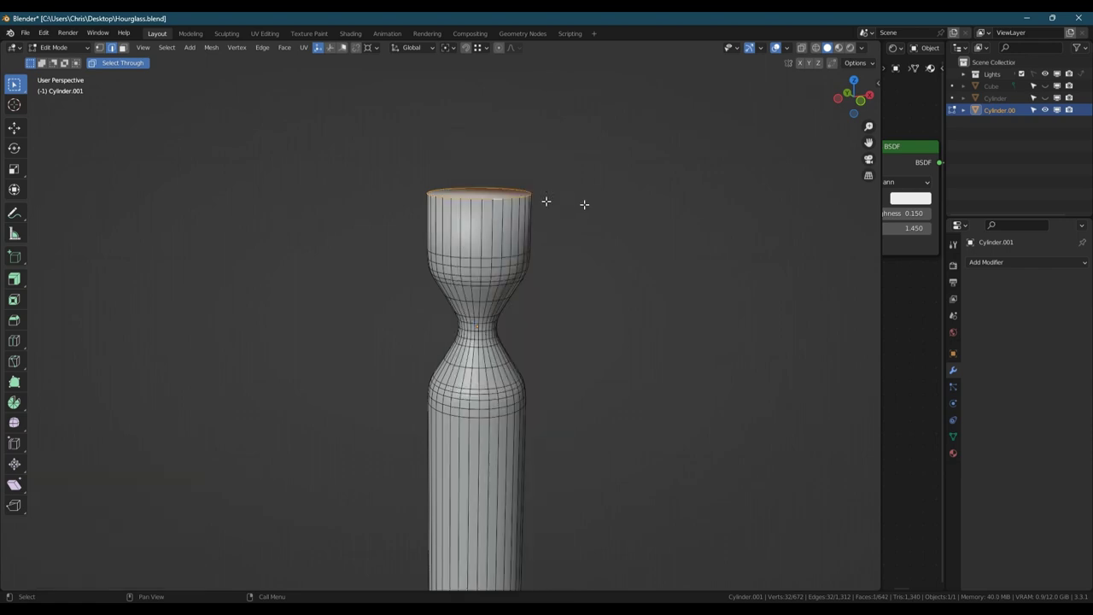
Step: Inset the top face of Cylinder.001 by about 0.049 m and turn on X-ray display
key(i)
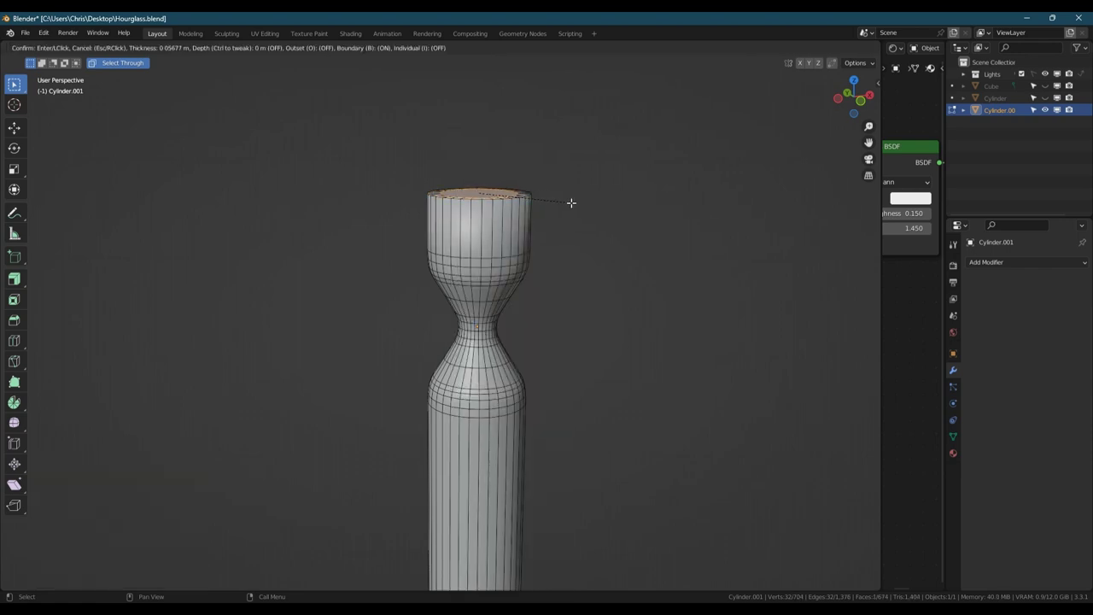
click(570, 202)
middle_drag(473, 179, 482, 195)
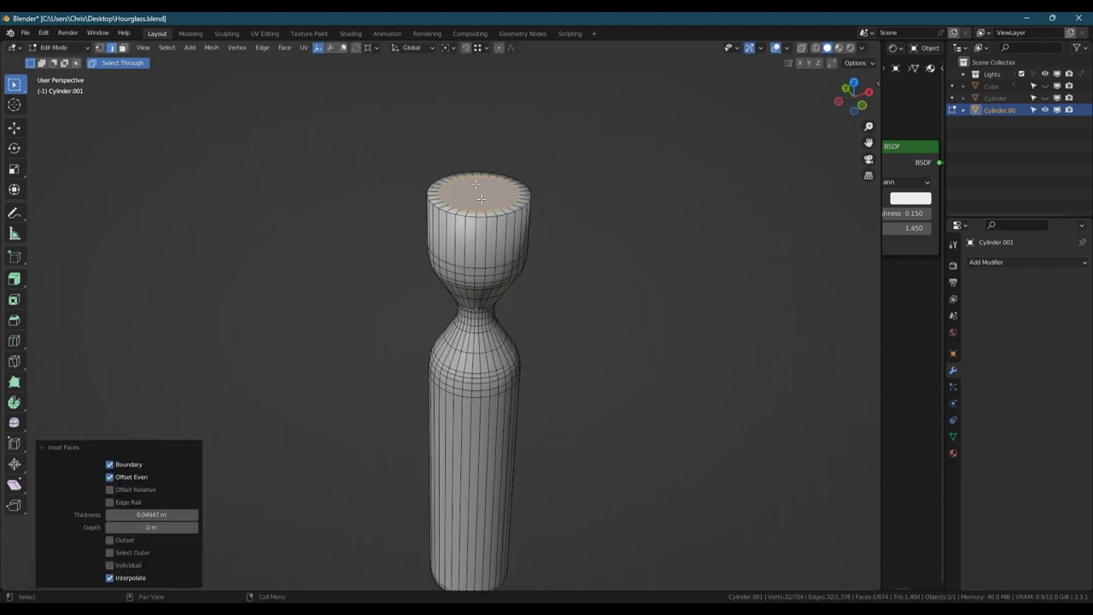
scroll(475, 184, up, 2)
key(ctrl+z)
click(480, 190)
key(alt+z)
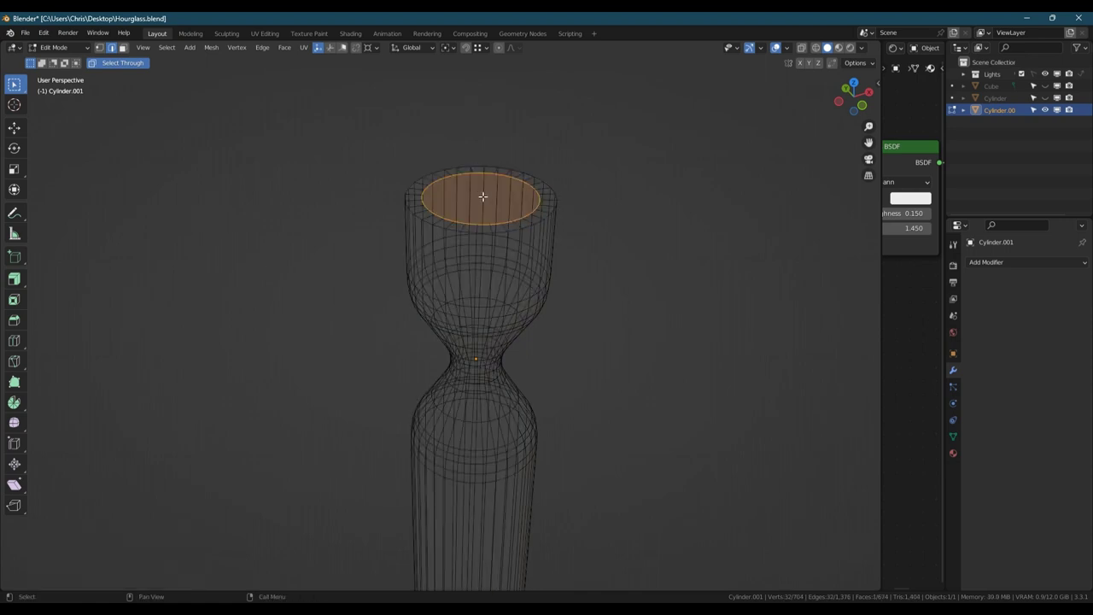
Step: Turn off X-ray, delete the inset top face of Cylinder.001 and close the opening with a grid fill
key(alt+z)
key(ctrl+z)
key(ctrl+shift+z)
key(3)
key(x)
key(f)
key(2)
alt+click(519, 182)
key(ctrl+f)
key(g)
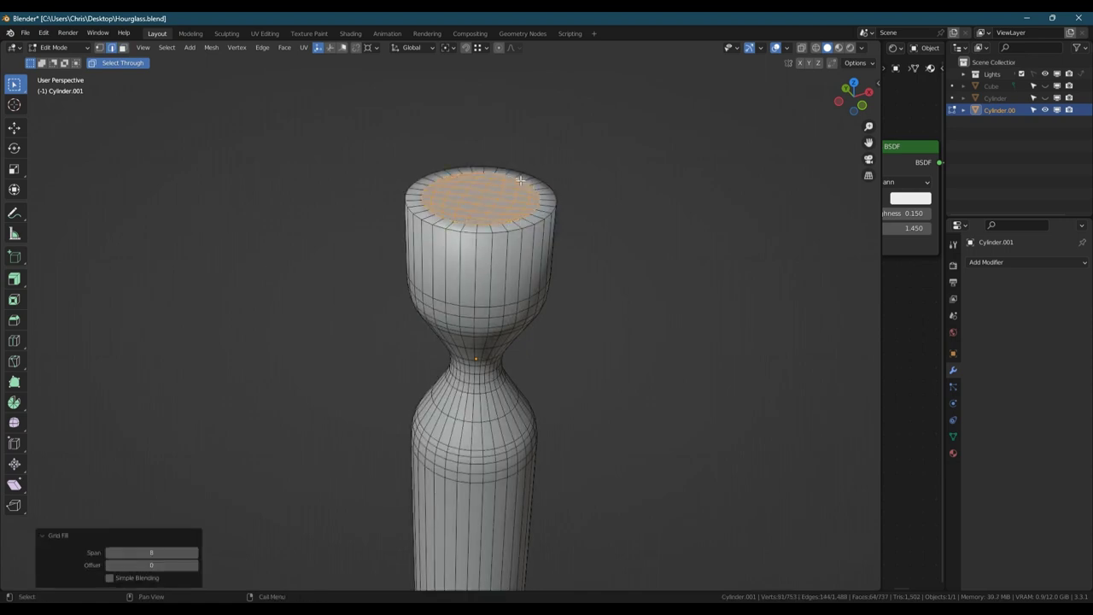
Step: Delete the single face closing the bottom end of Cylinder.001
scroll(475, 391, down, 3)
shift+middle_drag(474, 390, 468, 235)
middle_drag(468, 234, 464, 137)
shift+middle_drag(461, 382, 458, 344)
key(3)
click(447, 351)
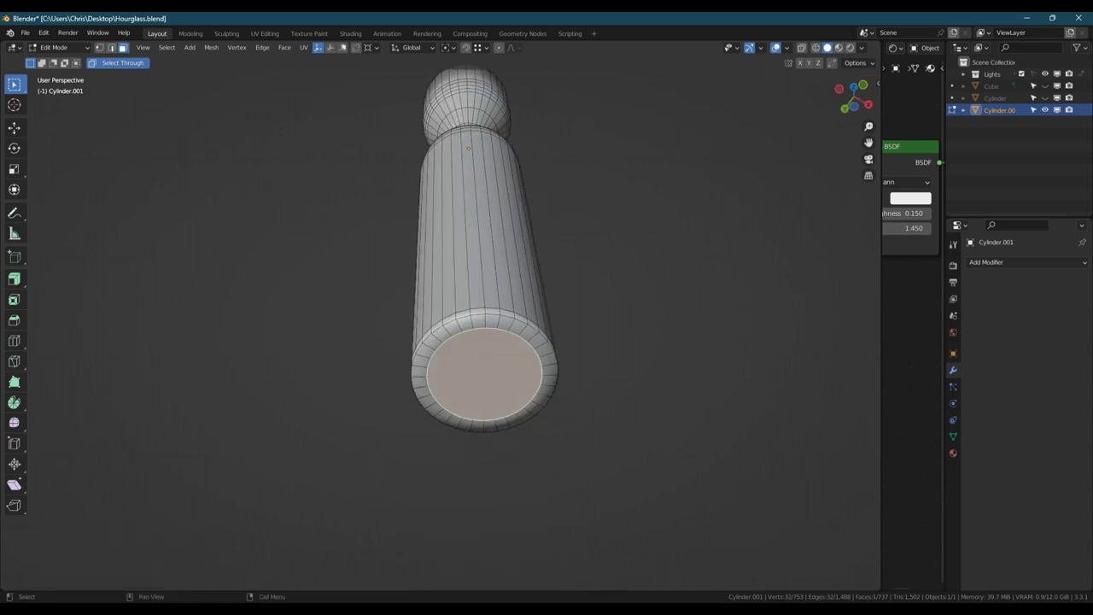
key(x)
key(f)
Step: Select the edge loop around the bottom opening of Cylinder.001 and close it with a grid fill
key(2)
alt+click(442, 348)
key(f)
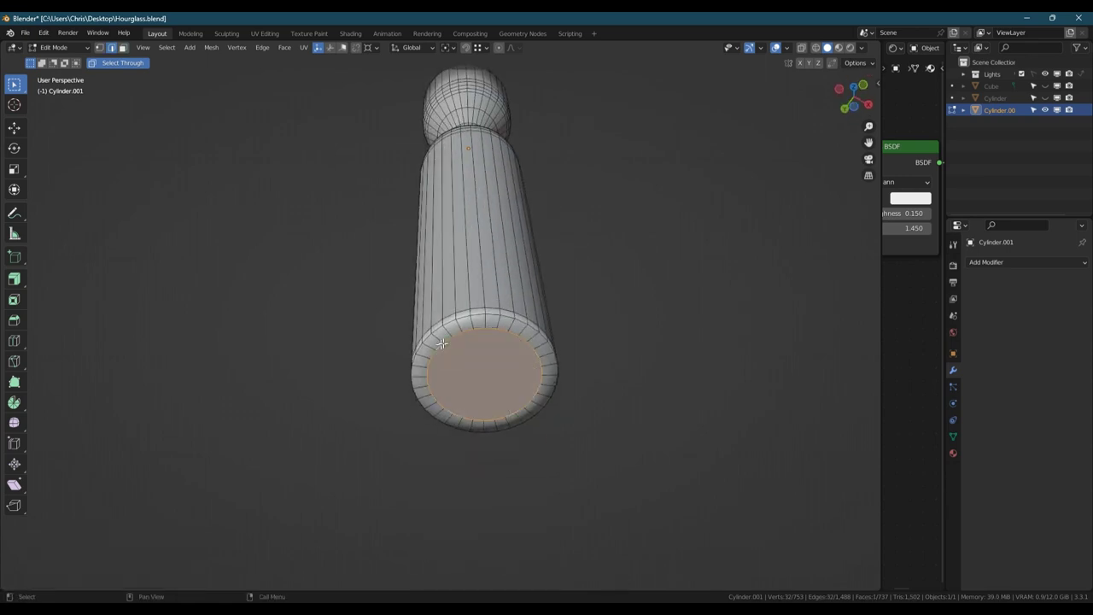
key(ctrl+z)
key(ctrl+f)
key(g)
middle_drag(465, 296, 480, 386)
key(ctrl+z)
Step: Bevel the outer bottom edge loop of Cylinder.001 with 3 segments and a width of about 0.035 m
middle_drag(481, 329, 442, 459)
alt+click(440, 462)
key(ctrl+b)
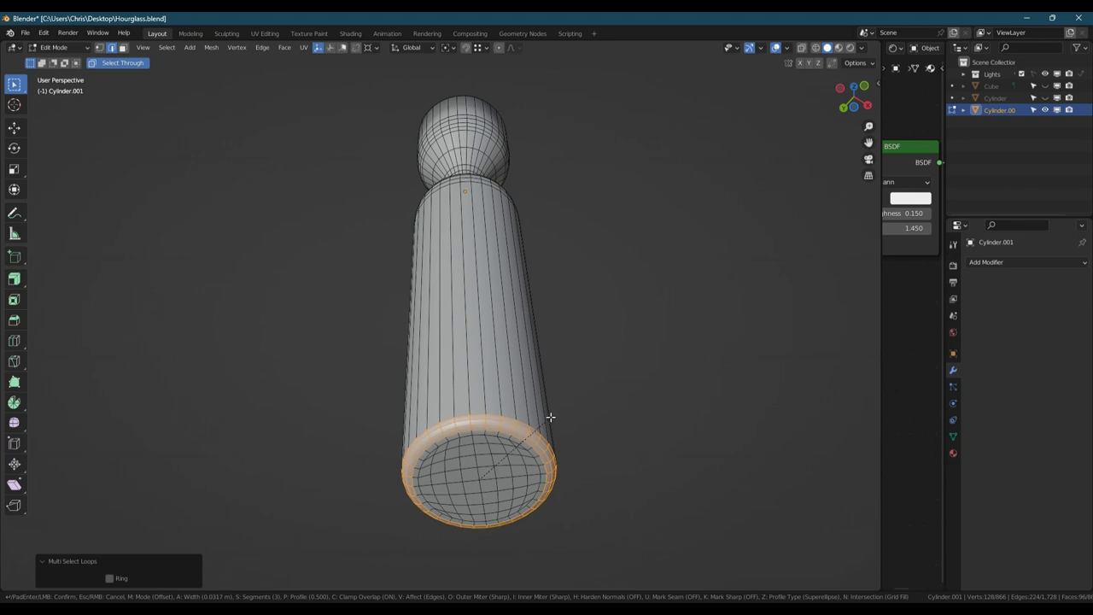
click(552, 415)
Step: In front view, select the flared faces just below the neck of Cylinder.001 and separate them into their own object
scroll(496, 333, down, 2)
middle_drag(456, 258, 452, 343)
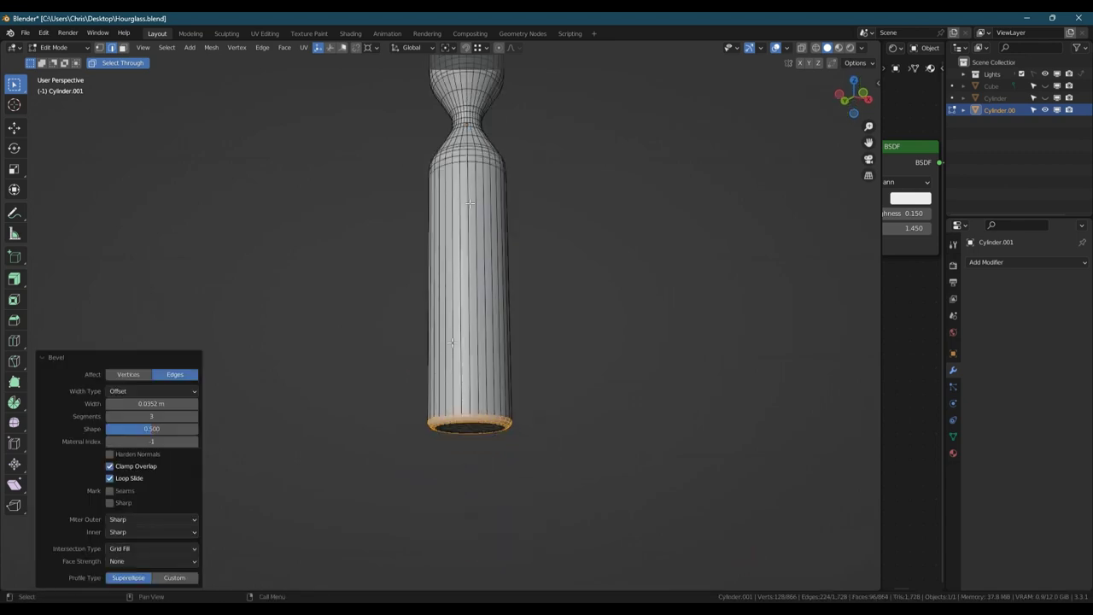
shift+middle_drag(469, 190, 478, 274)
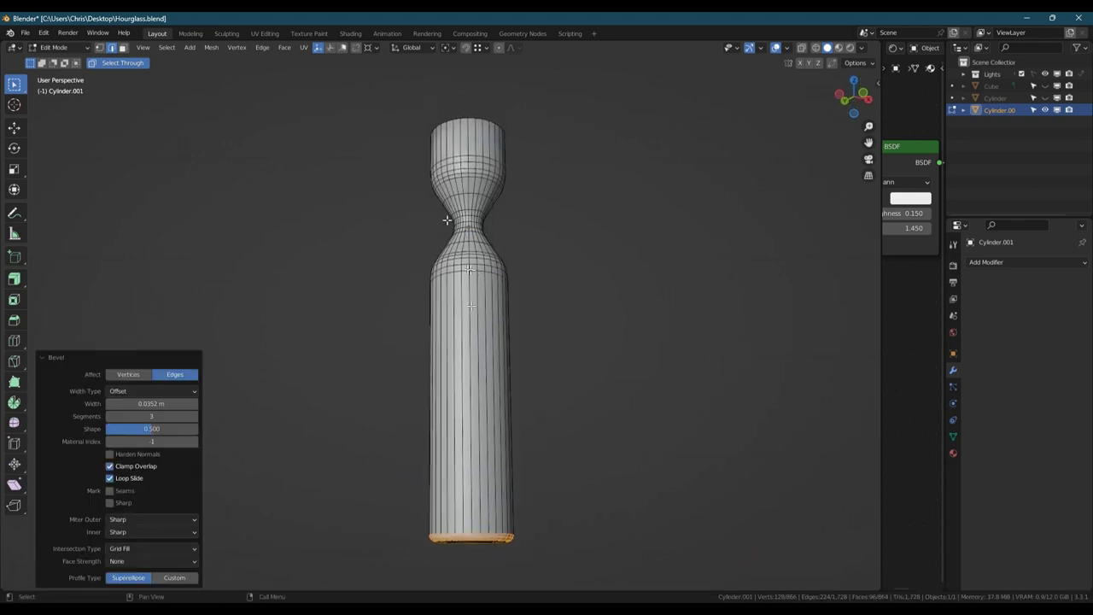
middle_drag(453, 229, 461, 227)
scroll(672, 202, up, 3)
click(860, 103)
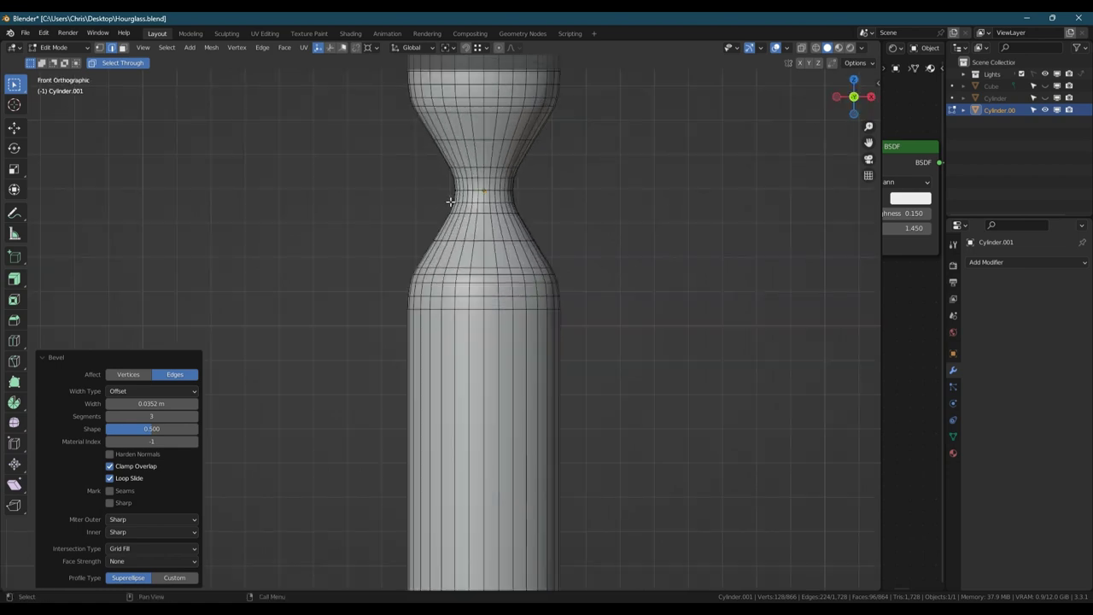
click(443, 194)
drag(270, 352, 625, 194)
scroll(558, 244, down, 4)
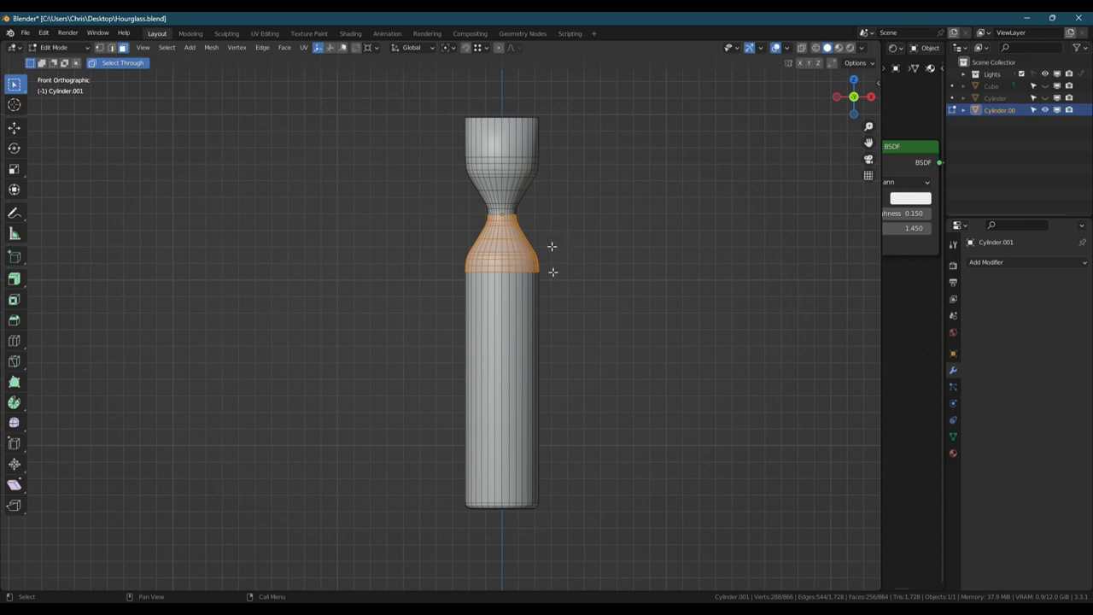
key(p)
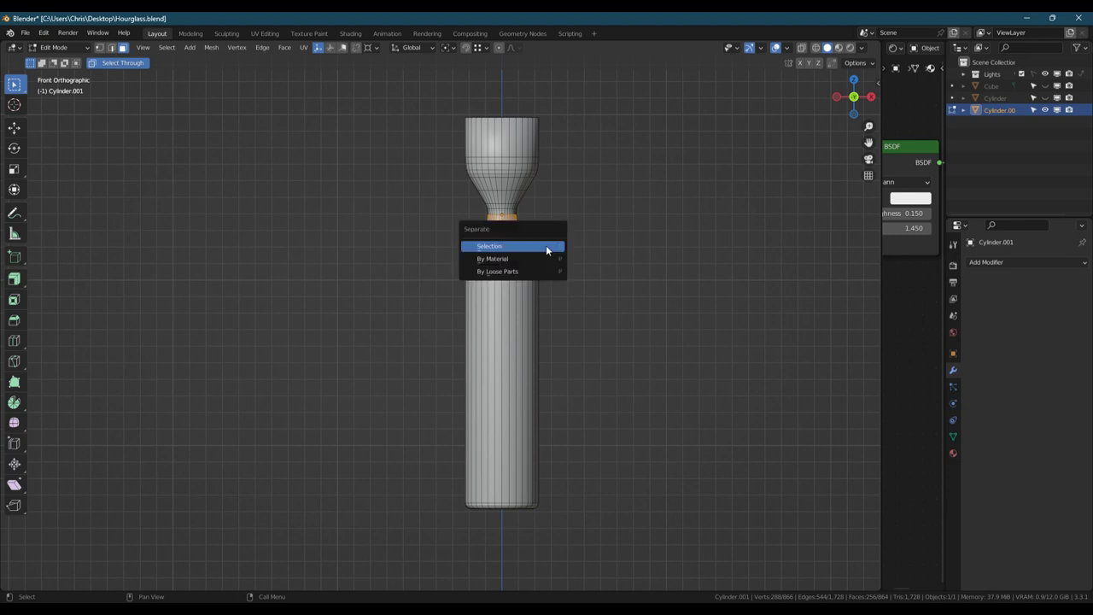
click(546, 245)
Step: Move the top edge loop of the lower straight section of Cylinder.001 down about 0.6 m along Z
key(Tab)
click(504, 305)
key(Tab)
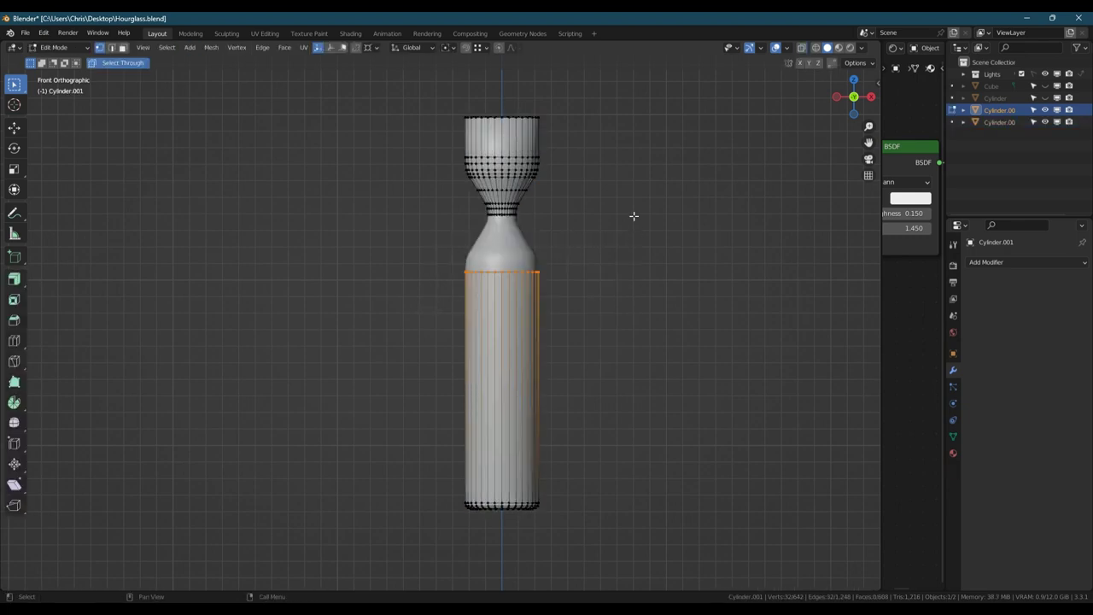
key(h)
key(ctrl+z)
key(g)
key(z)
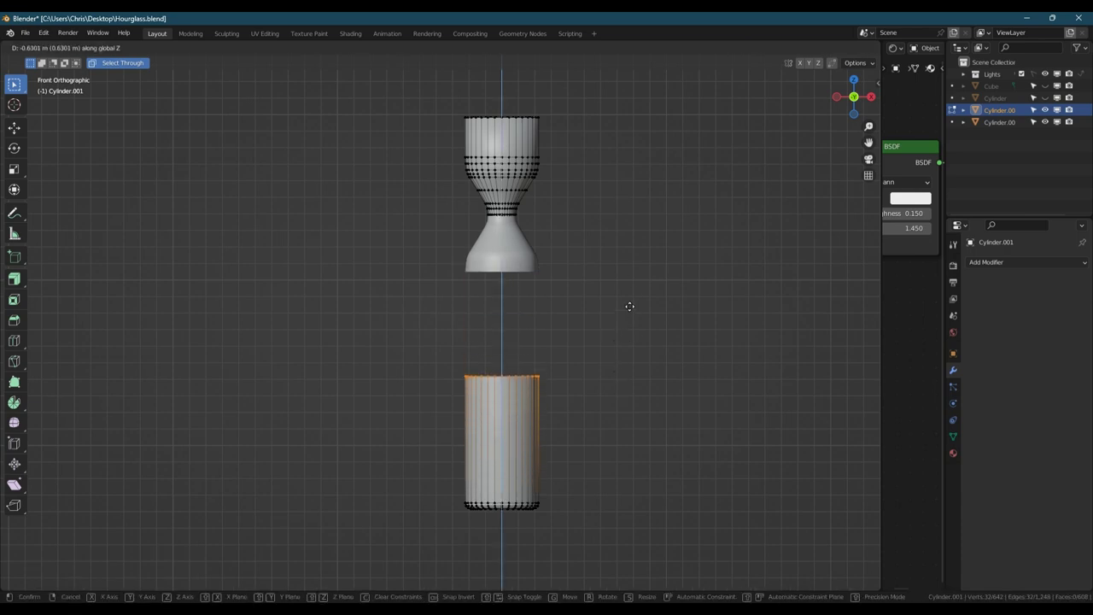
click(632, 298)
key(Tab)
Step: Move the separated flared piece down along Z until its bottom edge meets the top of the lower straight section
click(512, 261)
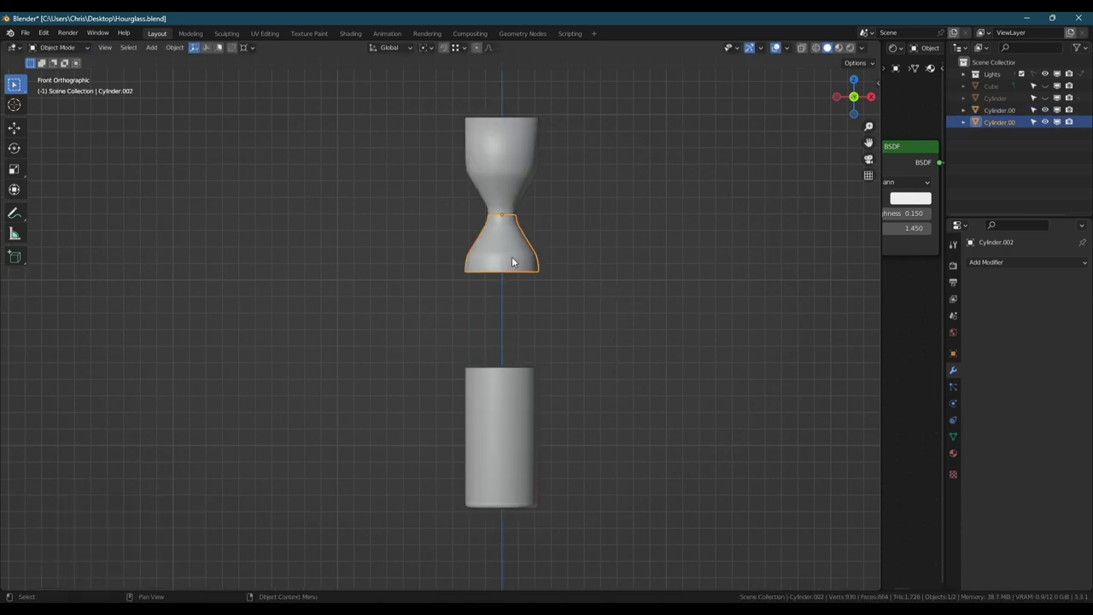
key(g)
key(z)
click(511, 311)
scroll(496, 322, up, 3)
key(Tab)
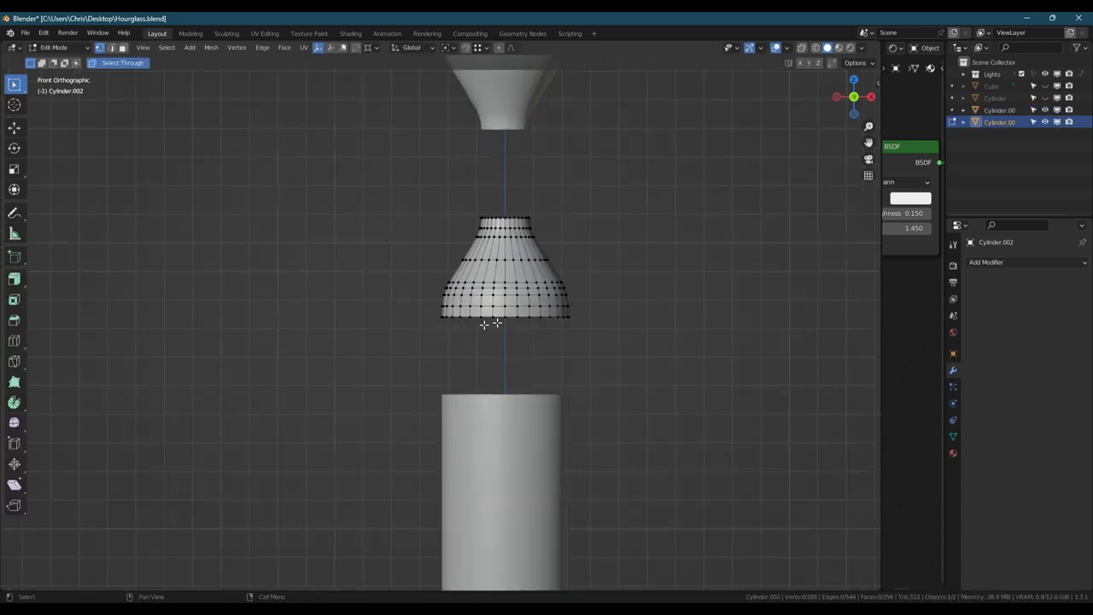
key(a)
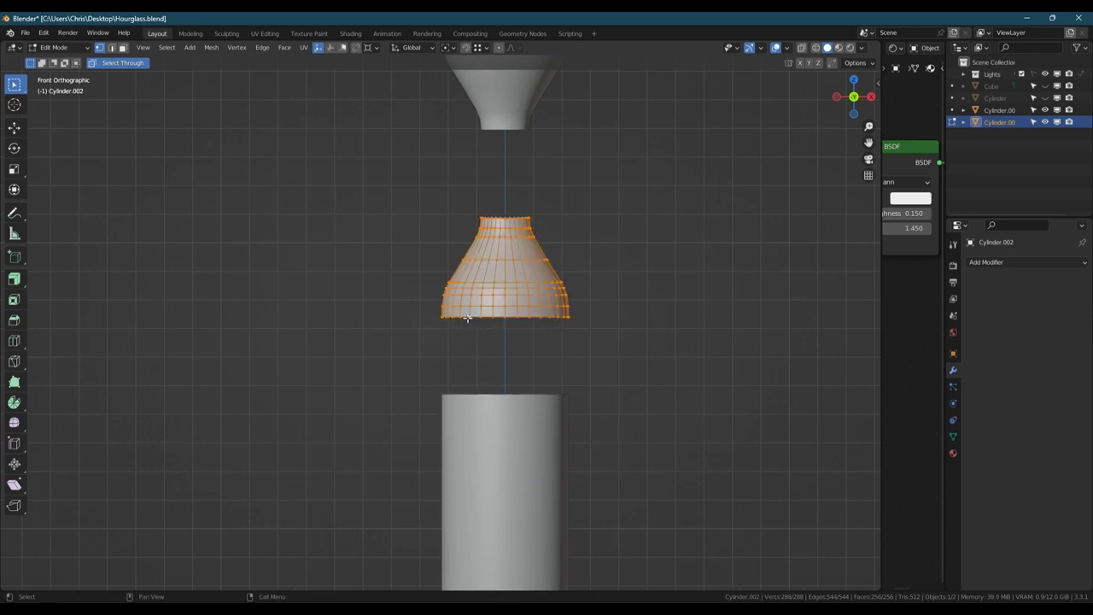
key(g)
key(z)
click(478, 399)
key(Tab)
Step: Join the flared piece with Cylinder.001 and merge the vertices by distance at 0.0001 m
shift+click(511, 435)
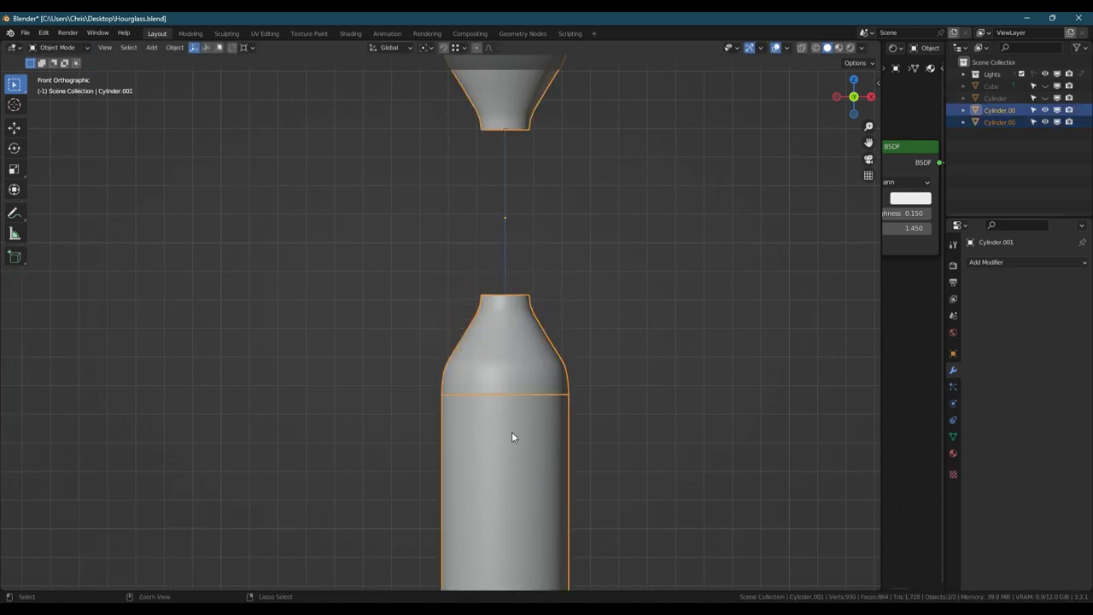
key(ctrl+j)
key(Tab)
key(m)
click(520, 419)
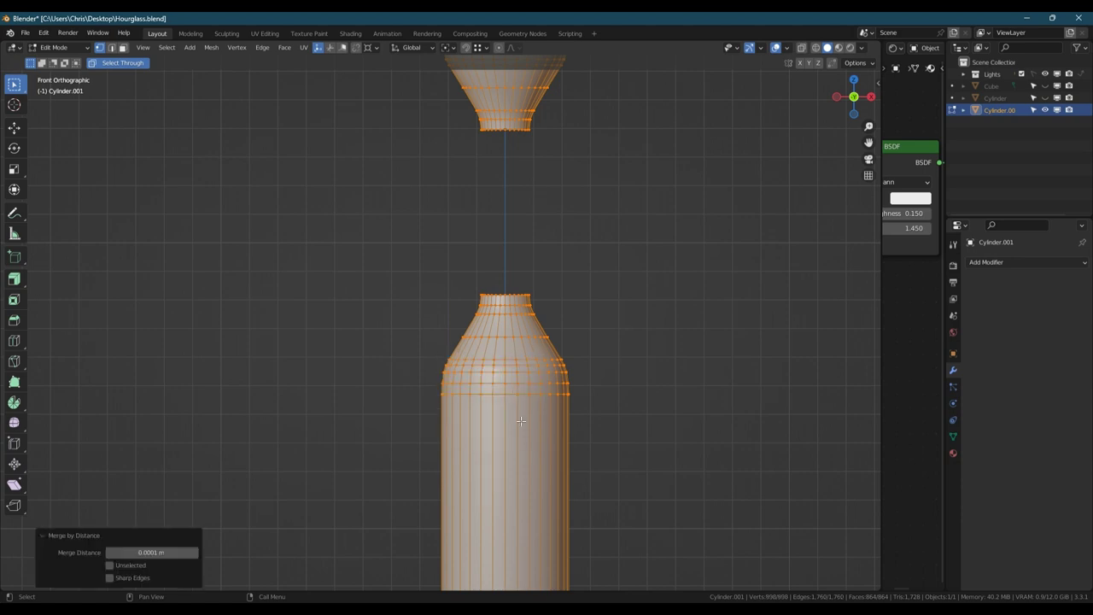
Step: Dissolve the three edge loops just below the open top of the lower flared section to straighten its slope
scroll(496, 348, up, 4)
alt+click(488, 328)
key(ctrl+x)
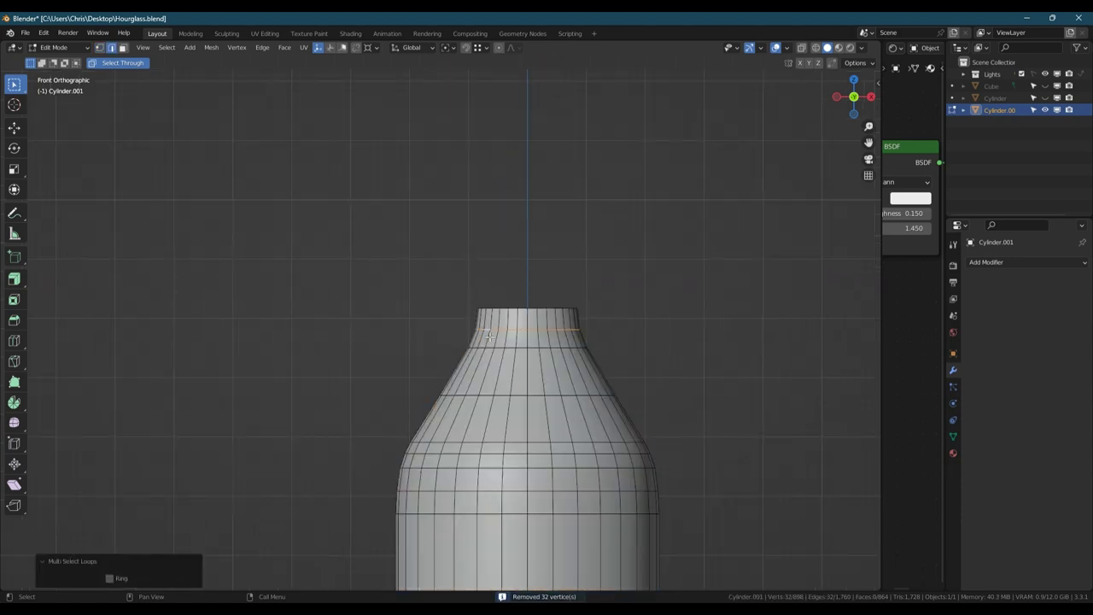
alt+click(498, 348)
key(ctrl+x)
alt+click(480, 395)
key(ctrl+x)
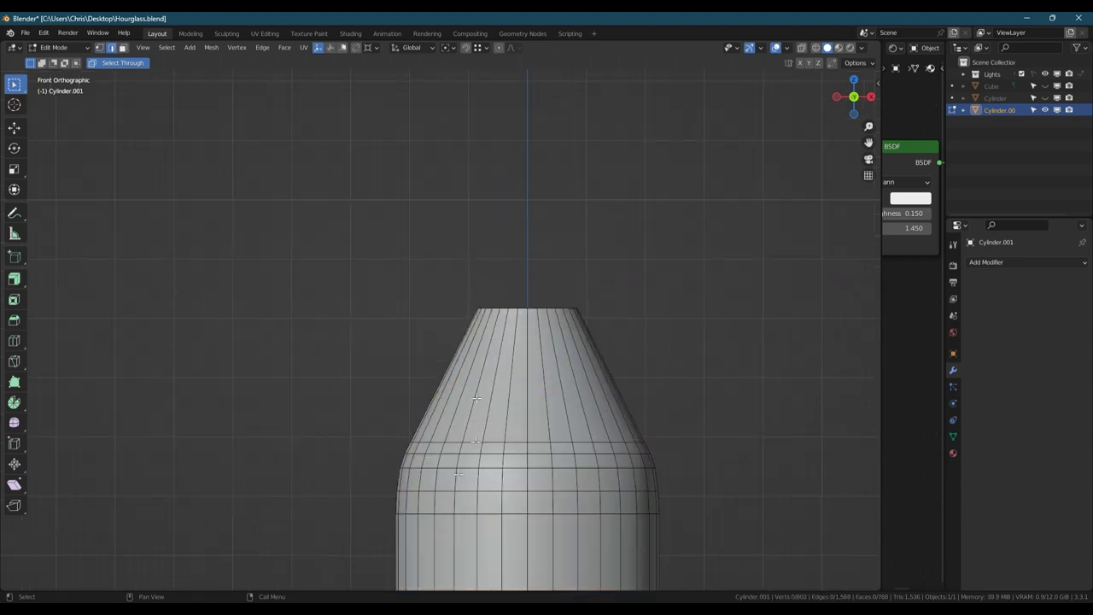
Step: Bridge the open bottom loop of the upper funnel to the open top loop of the lower cone
scroll(478, 396, down, 6)
scroll(483, 299, up, 3)
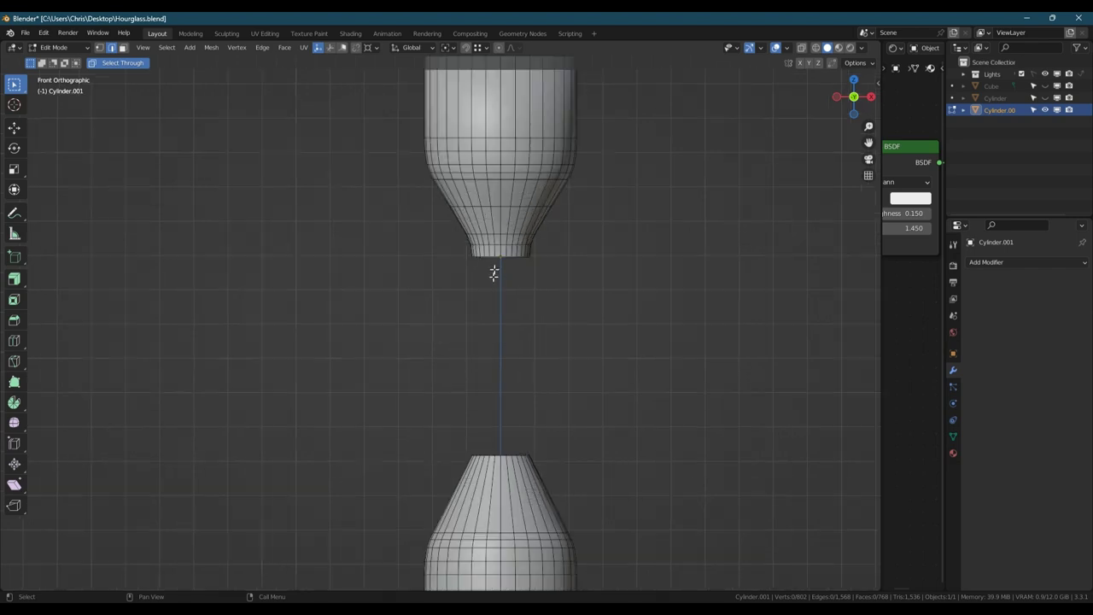
alt+click(488, 258)
alt+shift+click(512, 452)
right_click(538, 301)
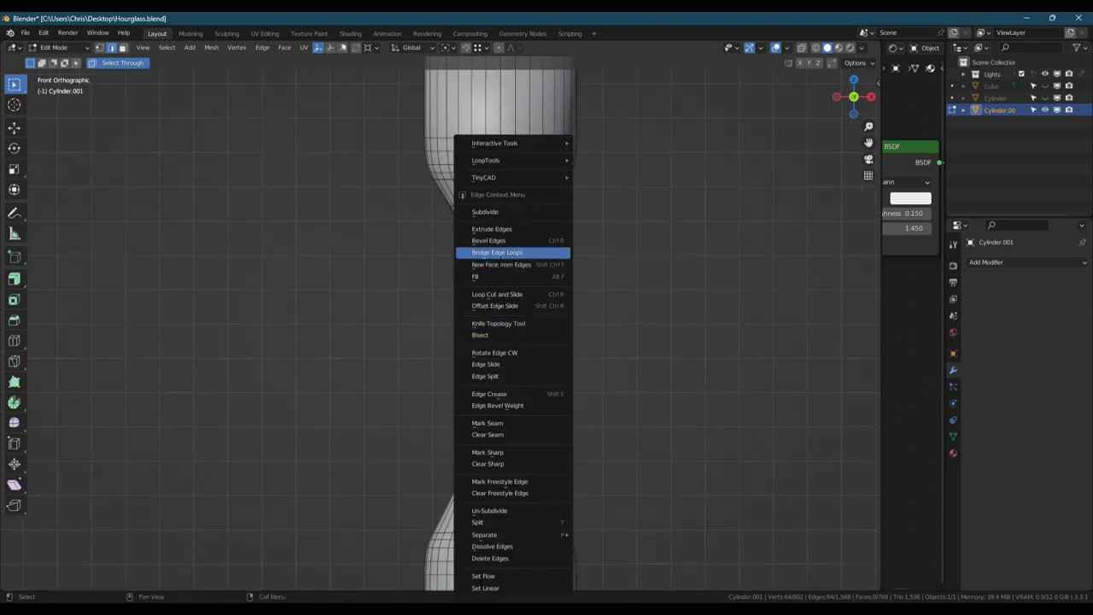
click(491, 252)
key(s)
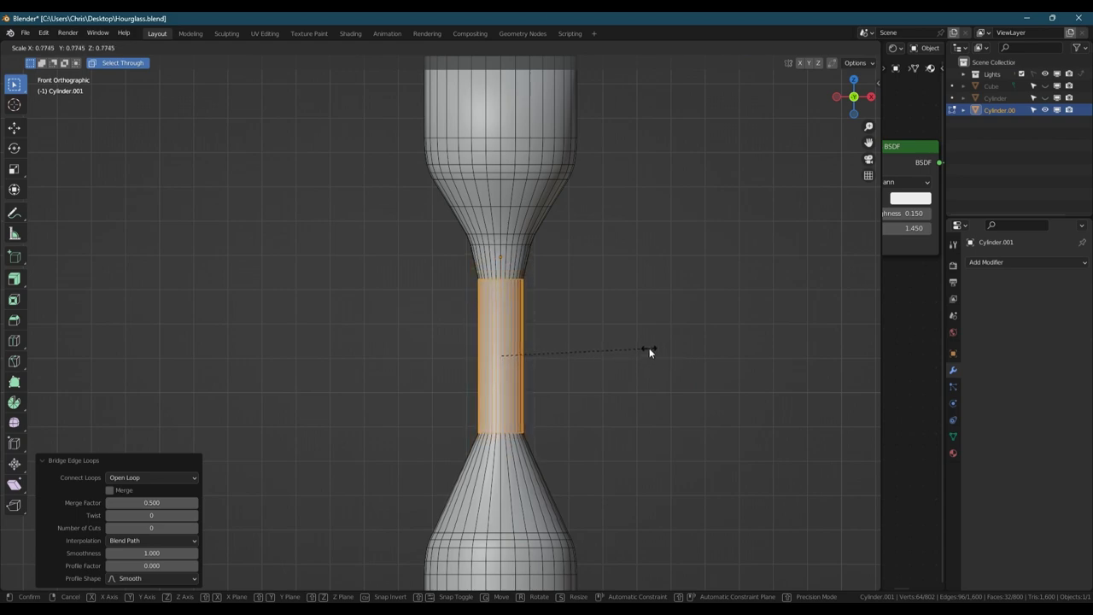
right_click(648, 350)
Step: Show the outer glass cylinder in rendered shading and scale the bridged column of Cylinder.001 to 0.825
click(1046, 99)
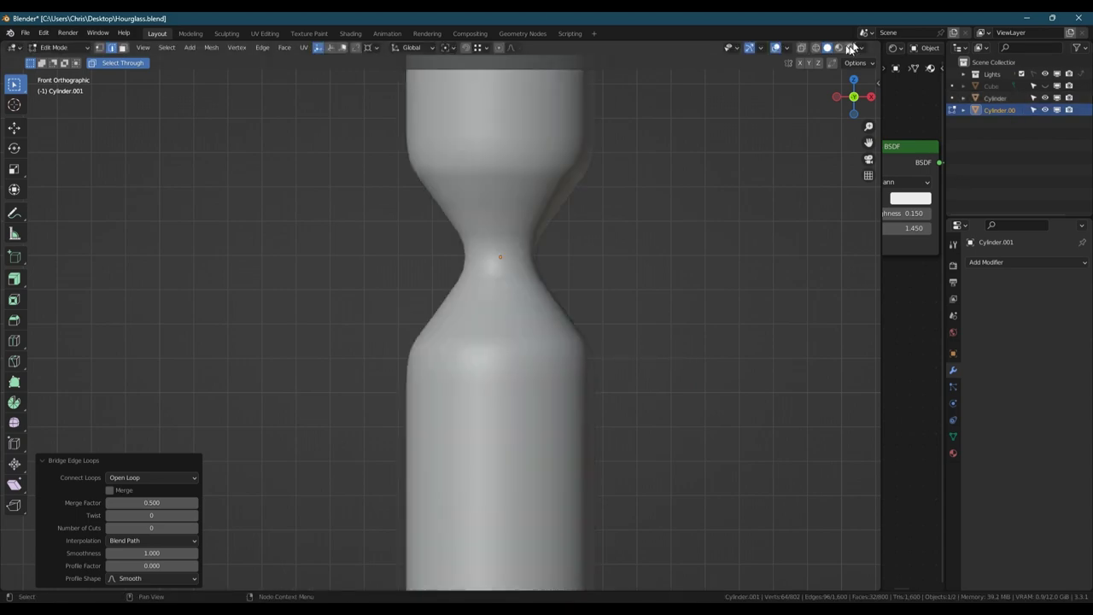
click(850, 48)
key(Tab)
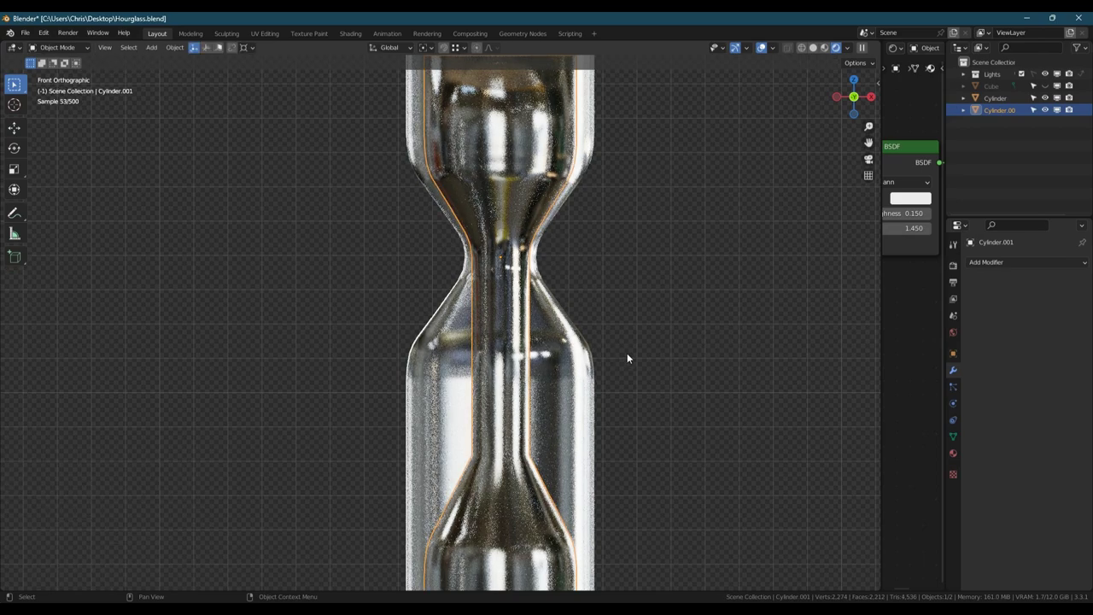
key(Tab)
key(s)
click(609, 346)
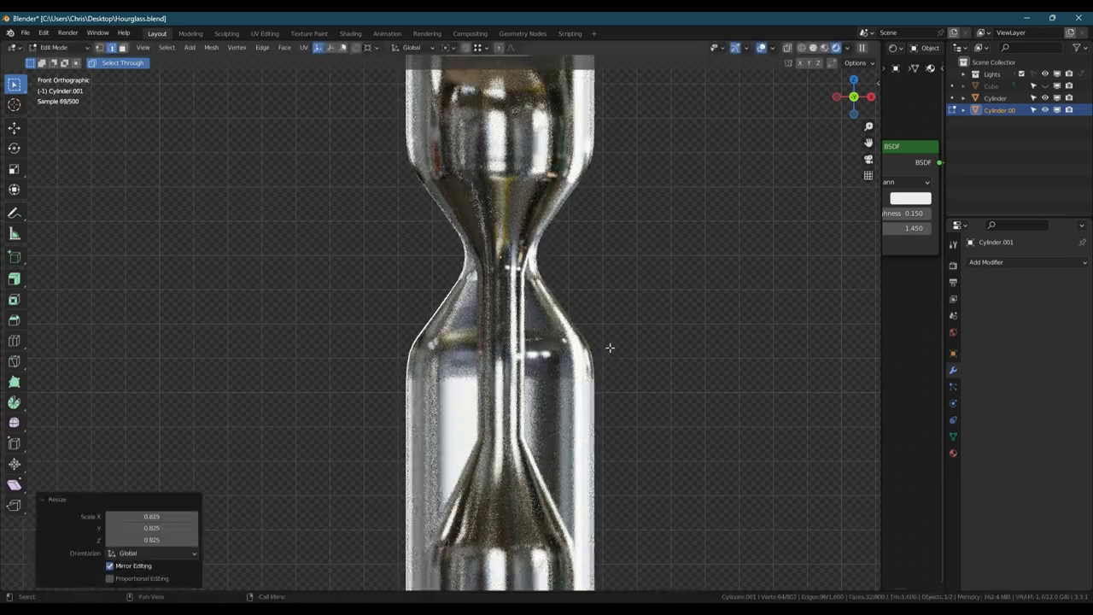
Step: Stretch the bridged column of Cylinder.001 along Z by a factor of 1.237
key(s)
key(z)
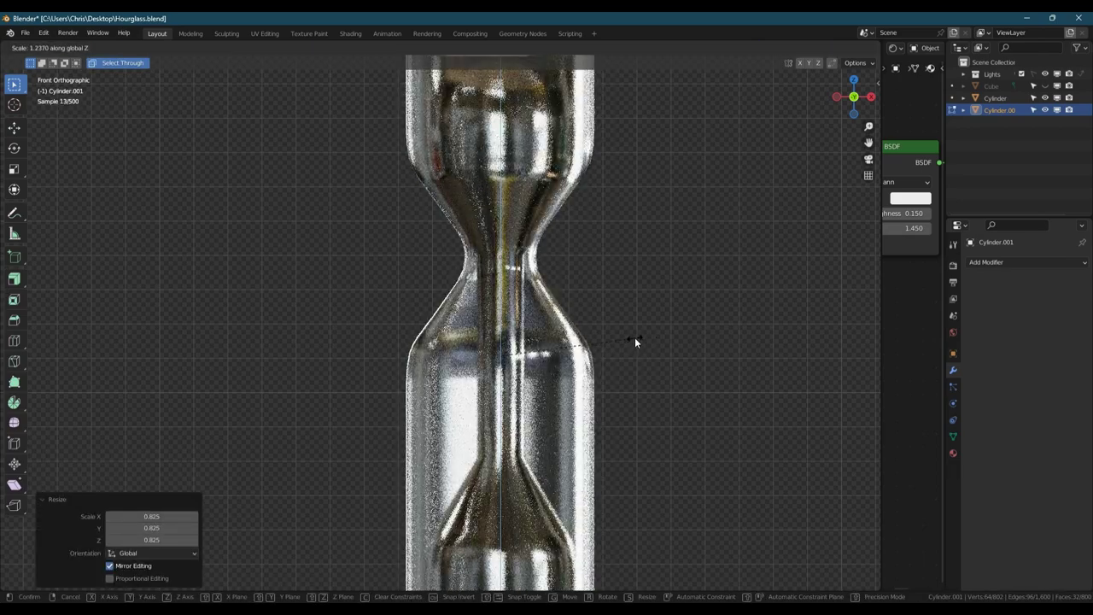
click(635, 339)
scroll(562, 318, down, 6)
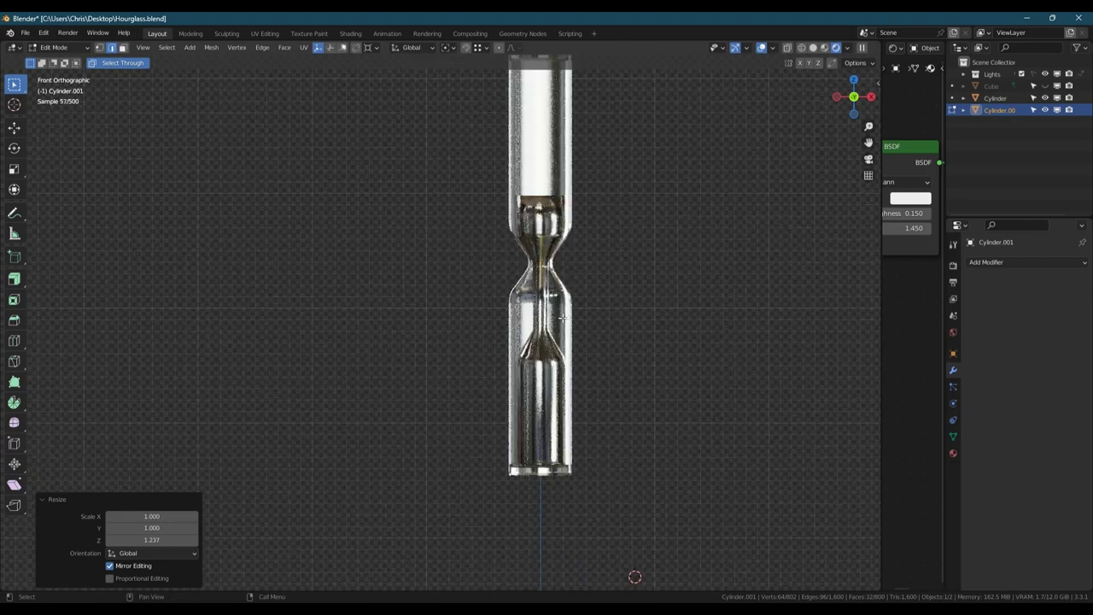
middle_drag(562, 317, 566, 325)
scroll(565, 324, up, 5)
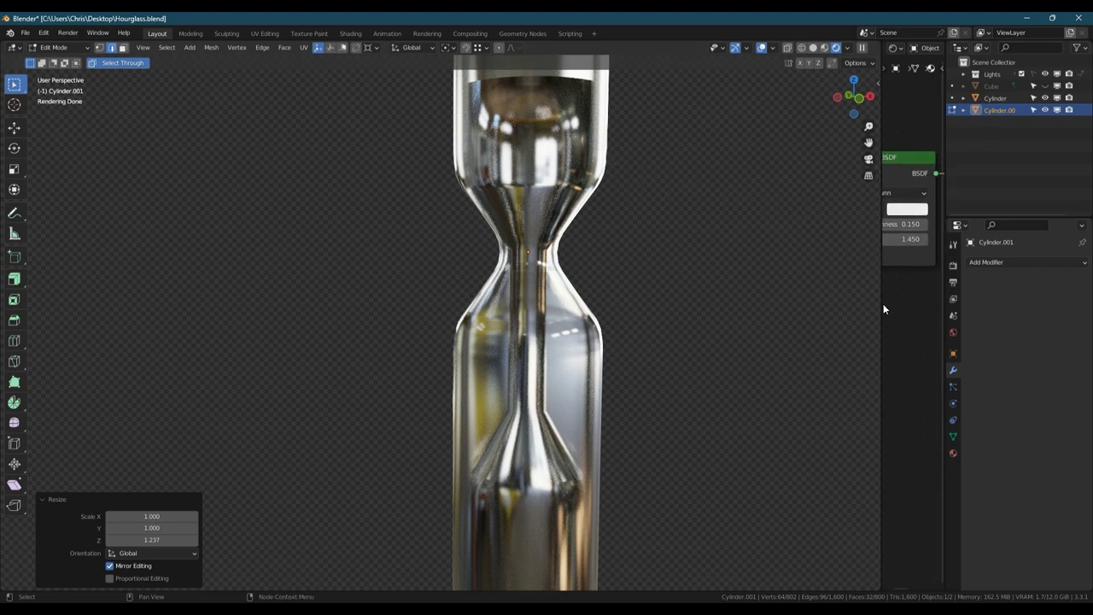
Step: Widen the node editor, set the Glass BSDF roughness to 0 and undo the column's Z stretch
drag(882, 305, 721, 299)
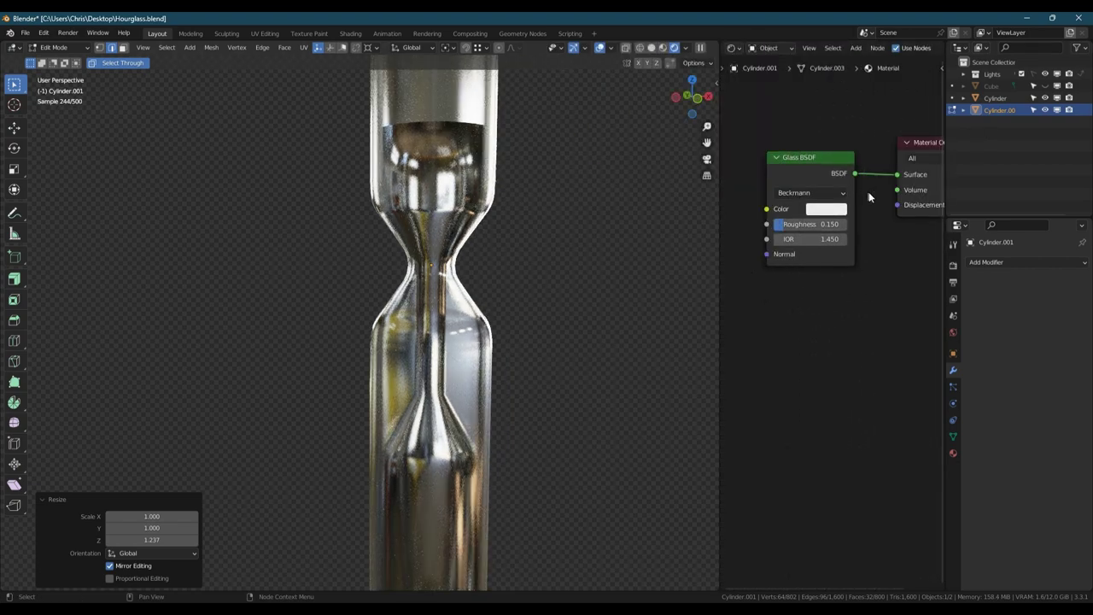
mouse_move(882, 266)
middle_down()
mouse_move(769, 271)
mouse_move(868, 255)
middle_up()
drag(827, 216, 751, 217)
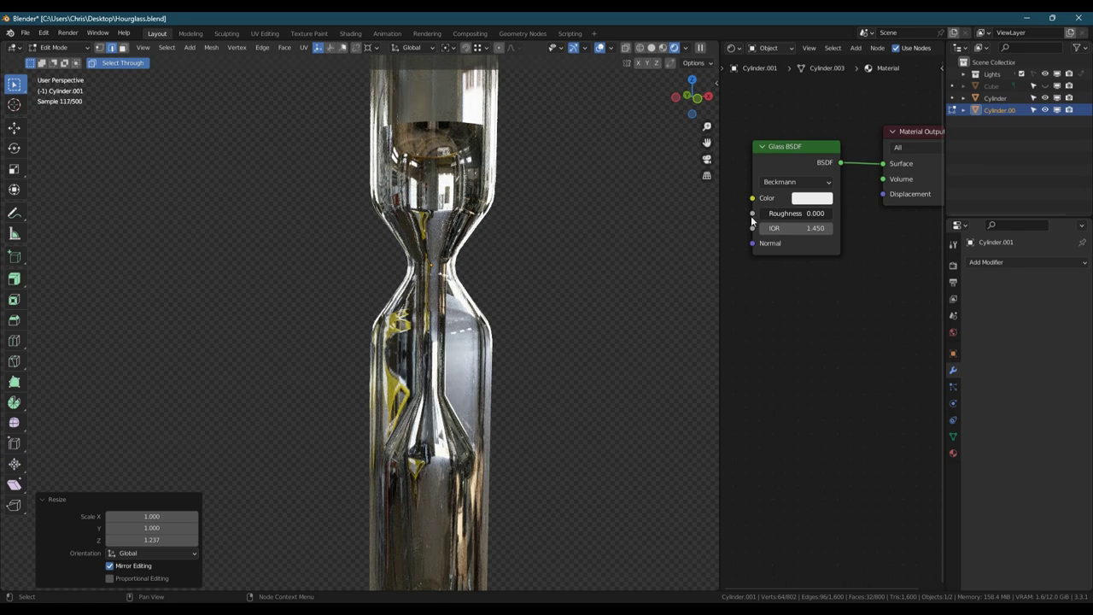
key(ctrl+z)
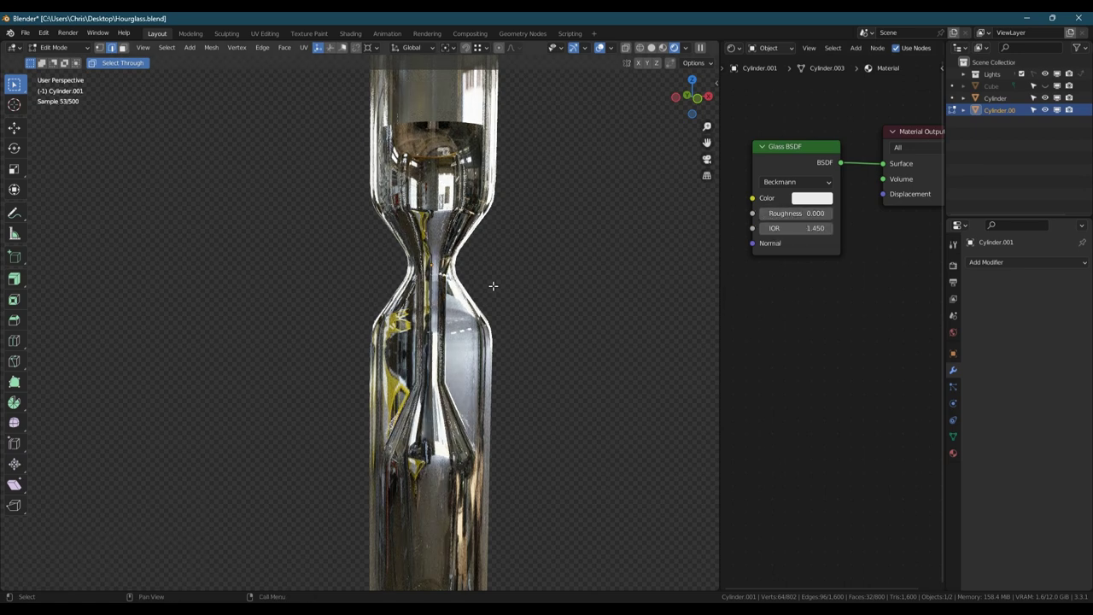
Step: Leave Edit Mode and assign the sand-coloured Material.001 to Cylinder.001
key(Tab)
key(shift+q)
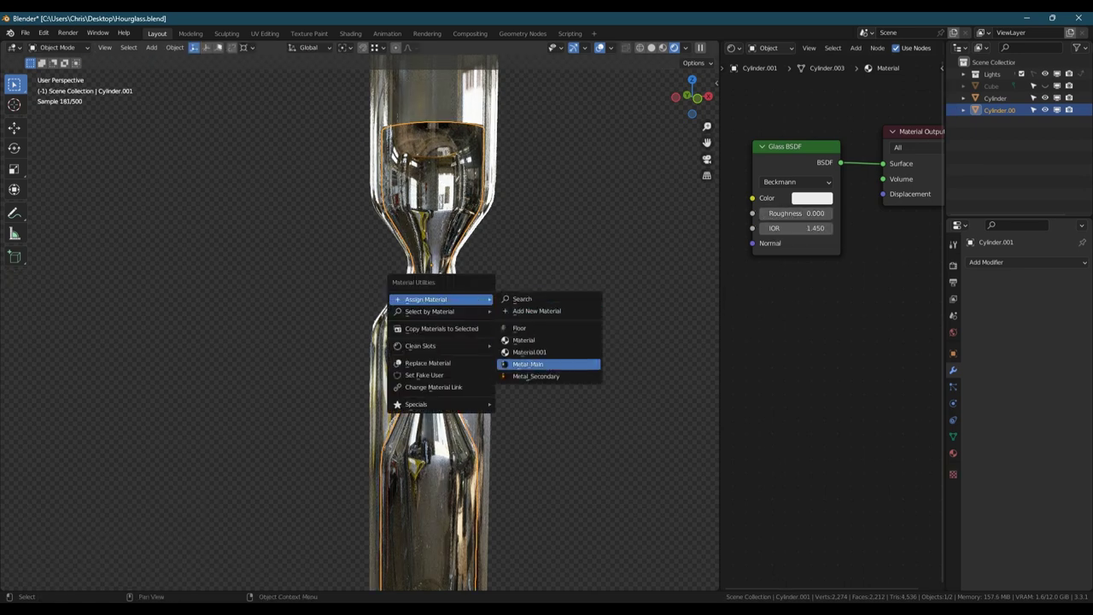
click(538, 352)
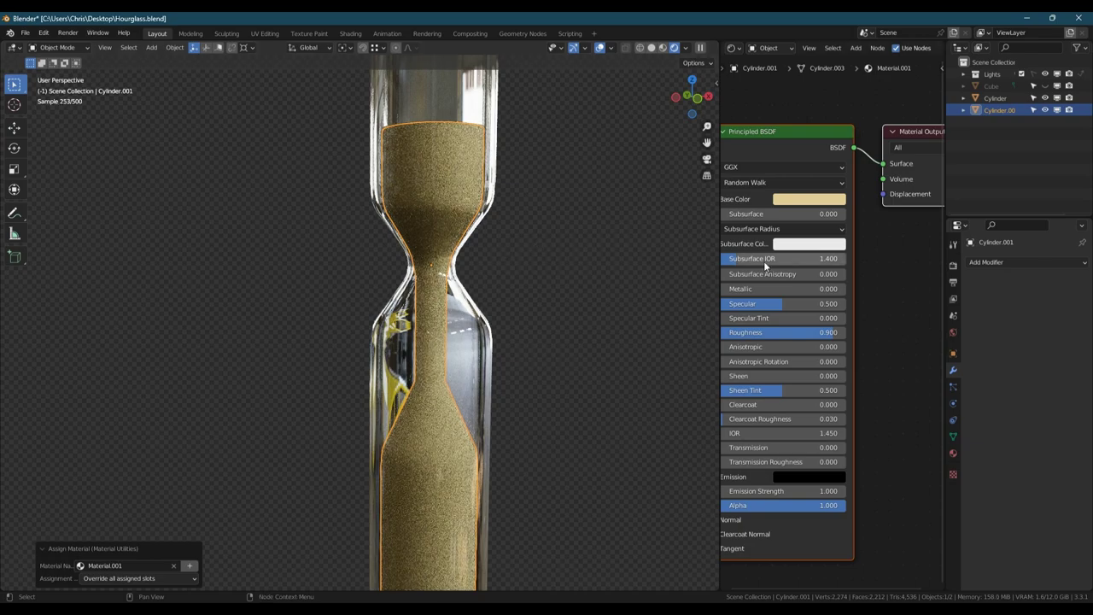
Step: Enlarge the 3D view and narrow the sand column to 0.748 in X and Y, leaving Z unscaled
drag(720, 271, 825, 269)
scroll(510, 254, up, 5)
key(Tab)
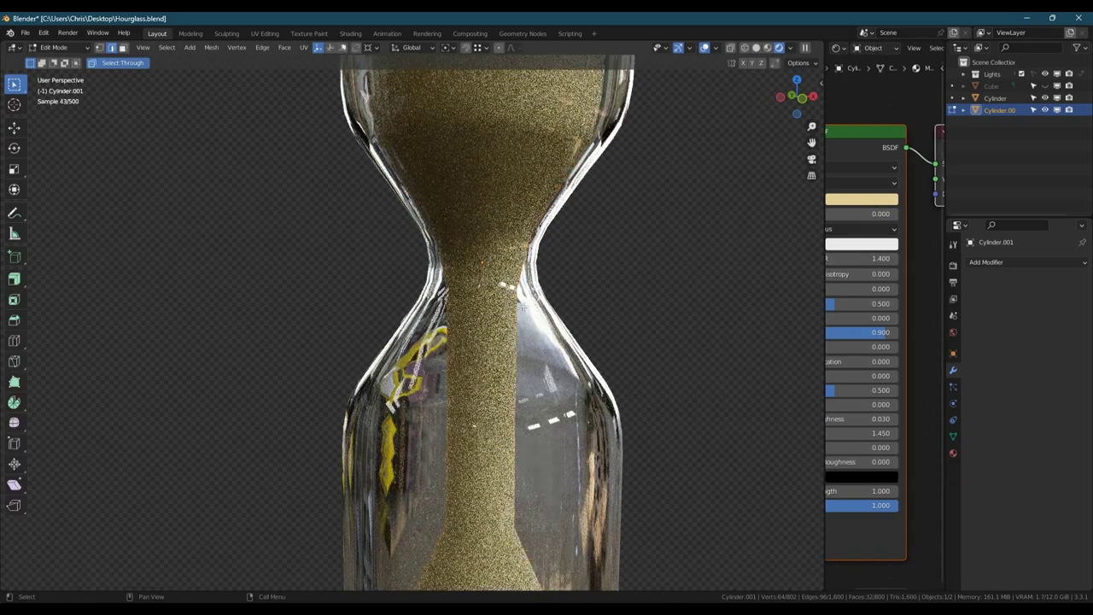
key(s)
key(shift+z)
click(584, 316)
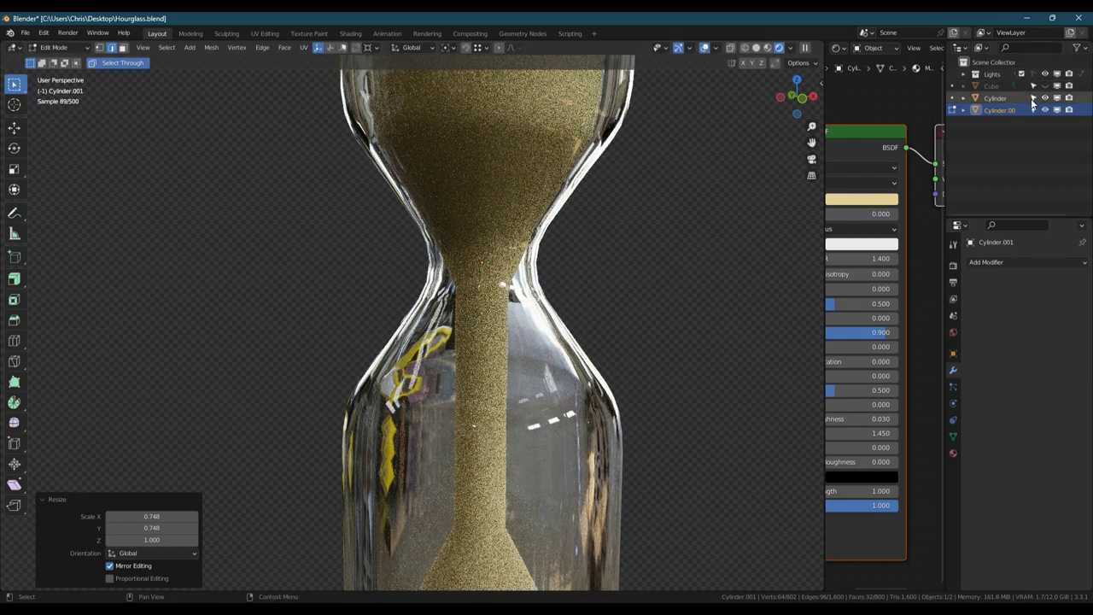
click(757, 48)
click(792, 49)
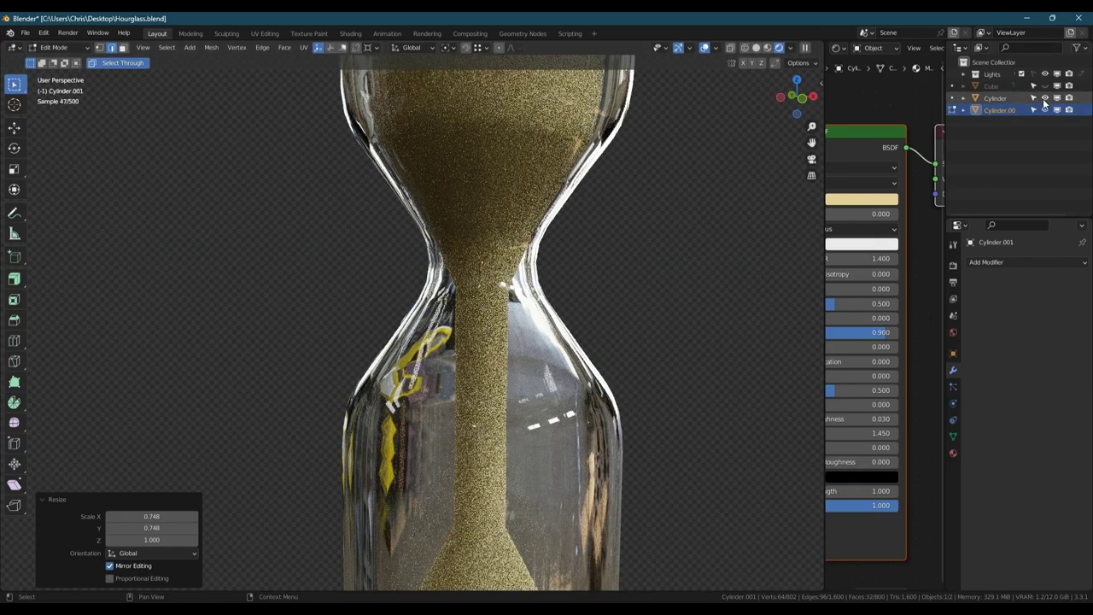
Step: Hide the glass Cylinder and dissolve the two edge loops in the sand funnel just above the column
scroll(519, 254, up, 1)
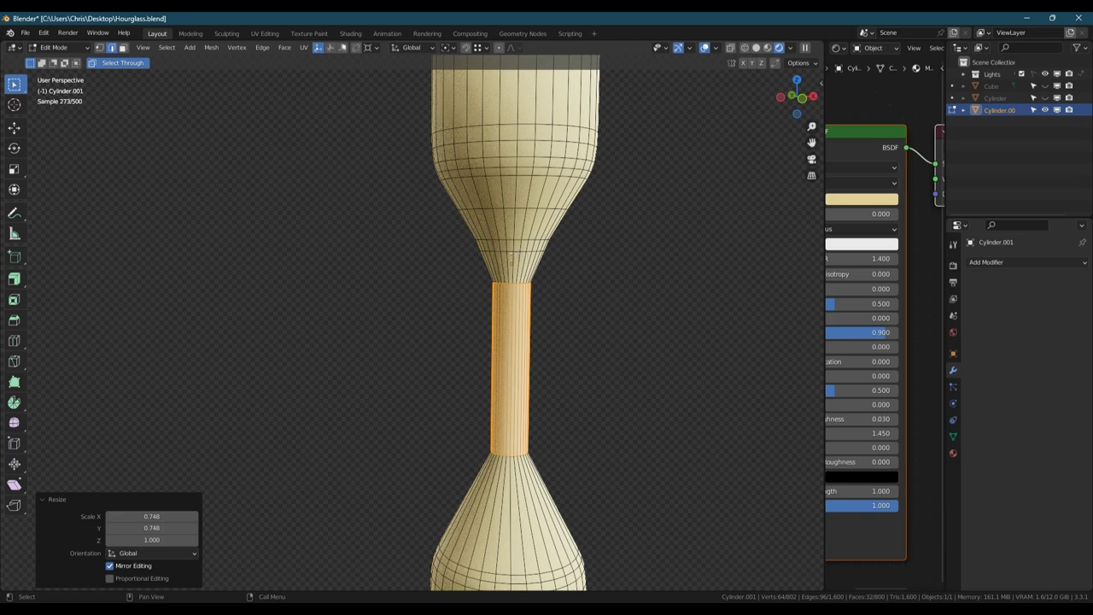
alt+click(502, 250)
alt+shift+click(503, 241)
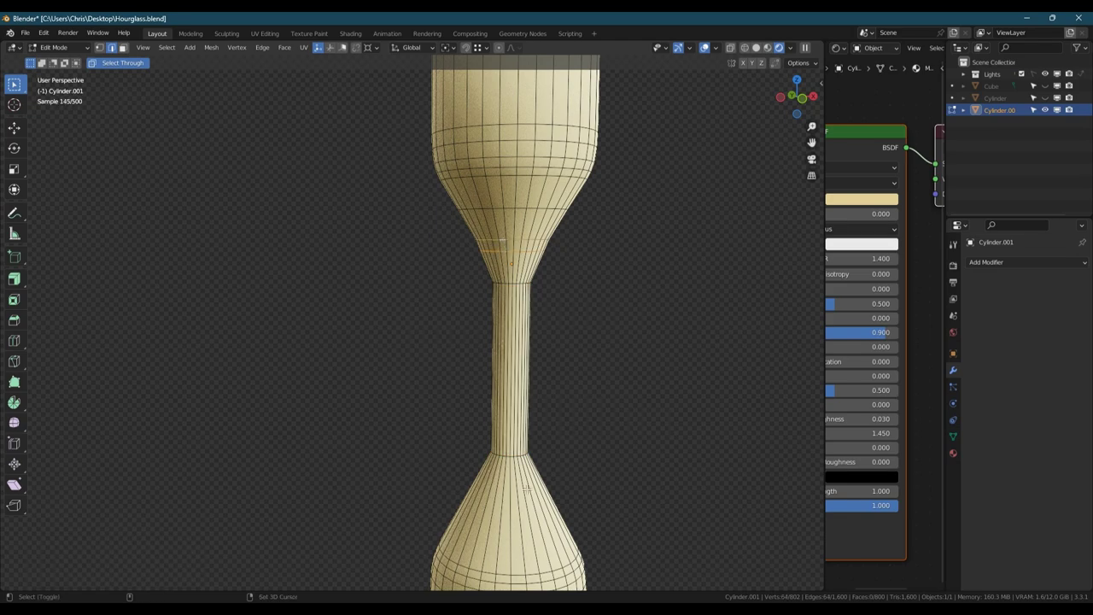
key(ctrl+x)
Step: Select the column's ring of faces, show the glass Cylinder again and scale the column uniformly to 0.632
key(3)
alt+click(493, 324)
click(1045, 98)
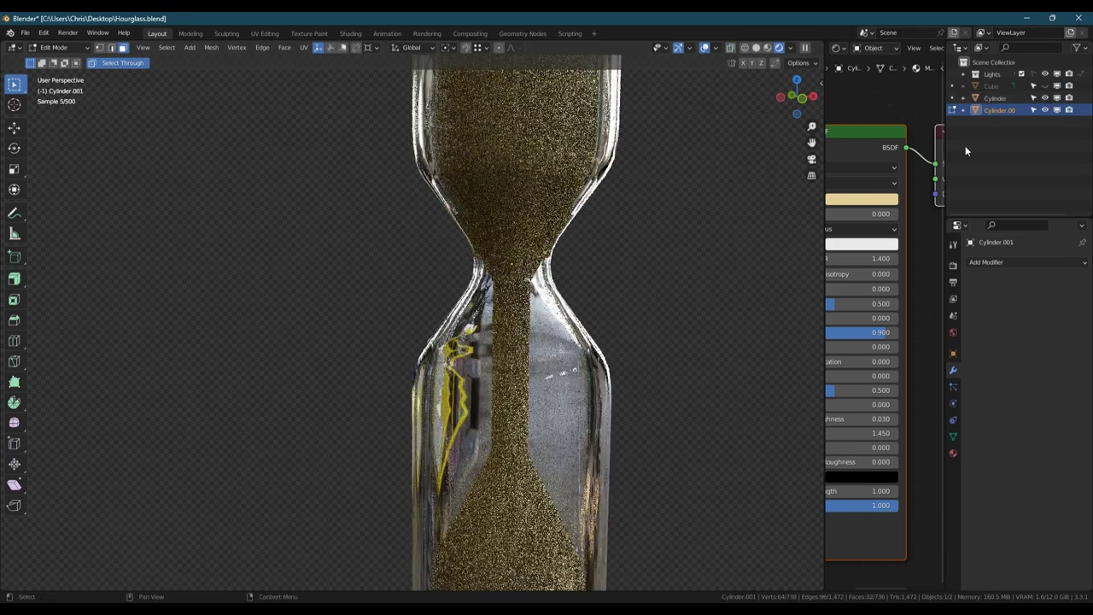
key(s)
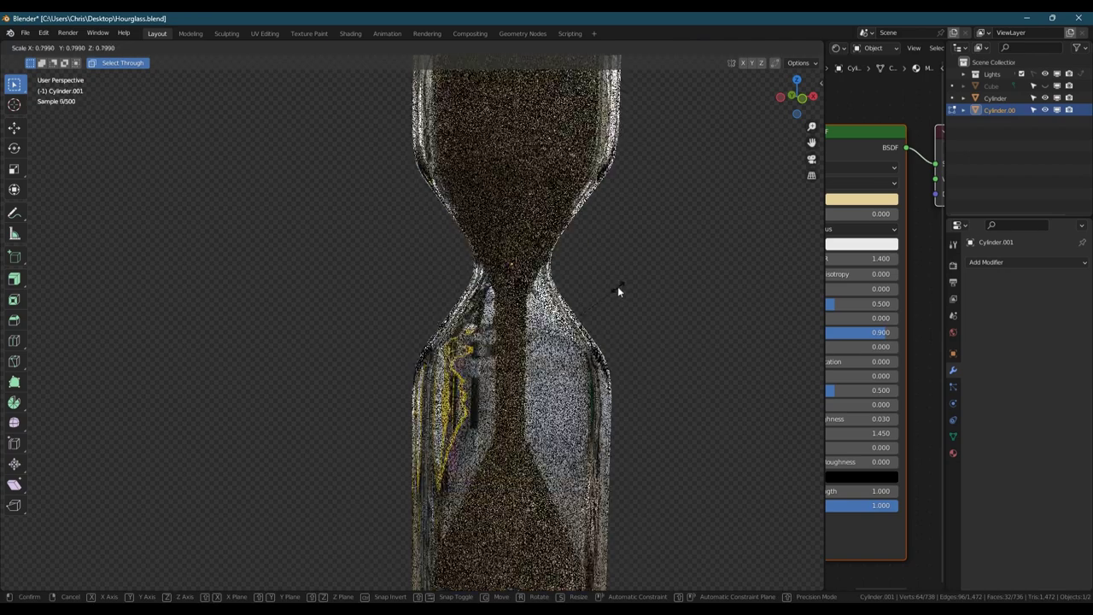
click(597, 304)
Step: Stretch the sand column along Z by 1.776 and scale its upper edge loop by 1.237
key(s)
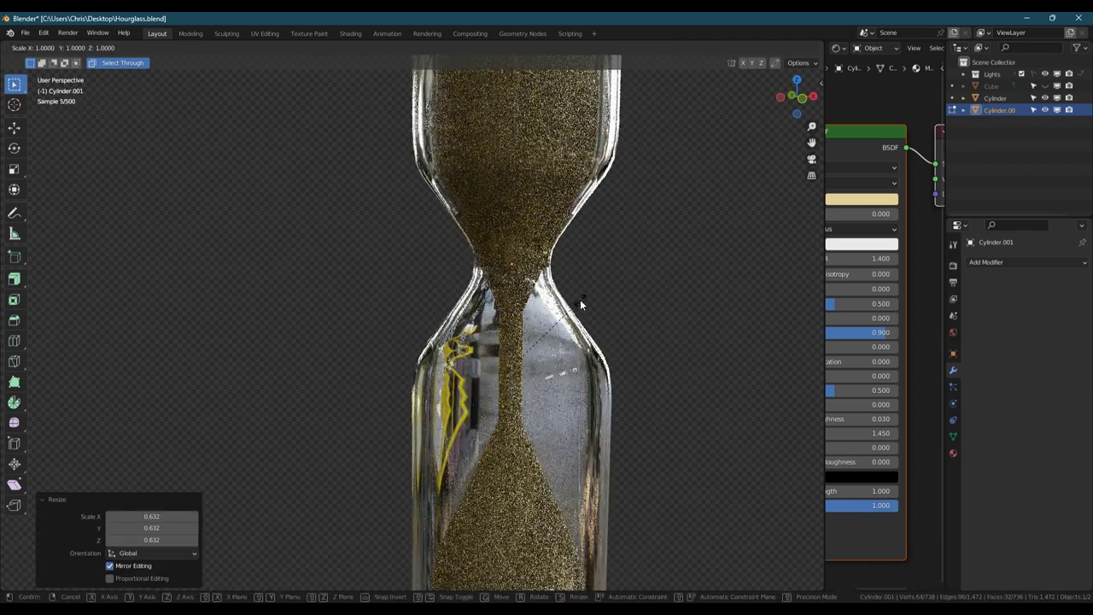
key(z)
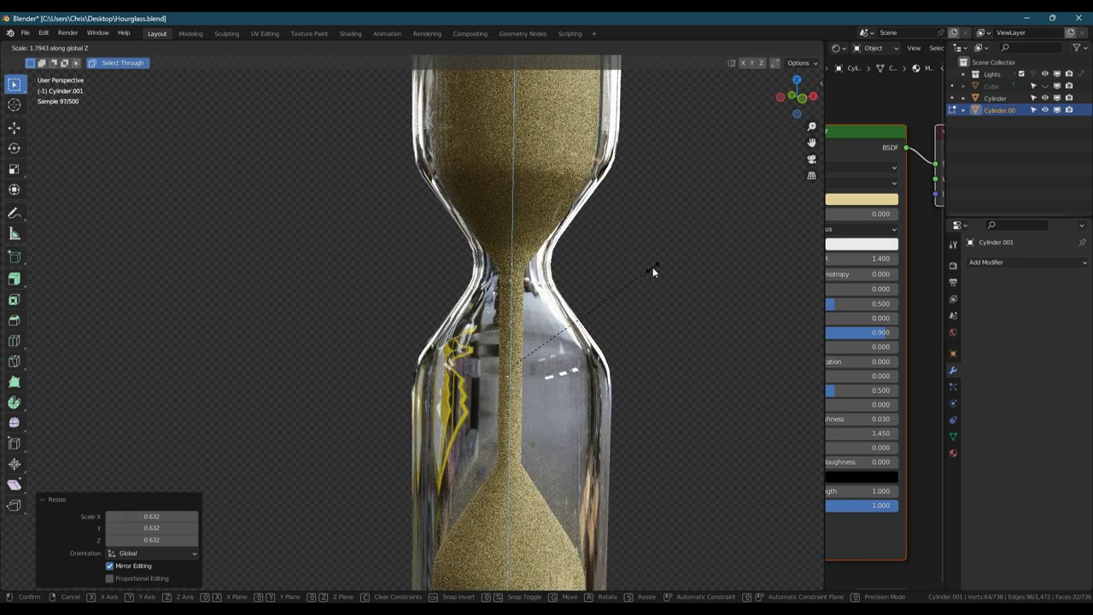
click(649, 267)
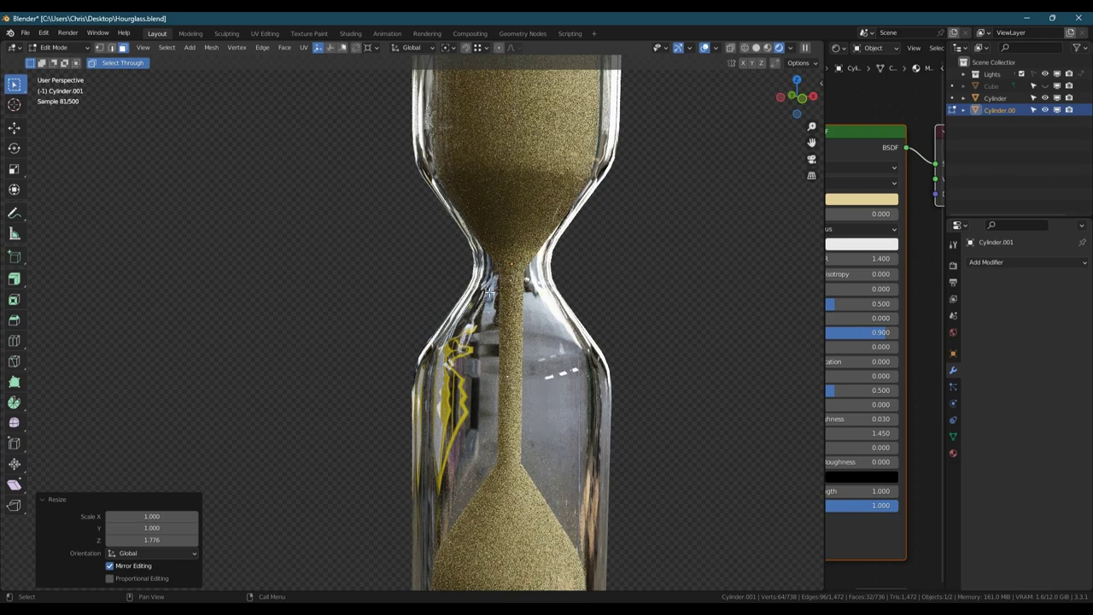
key(s)
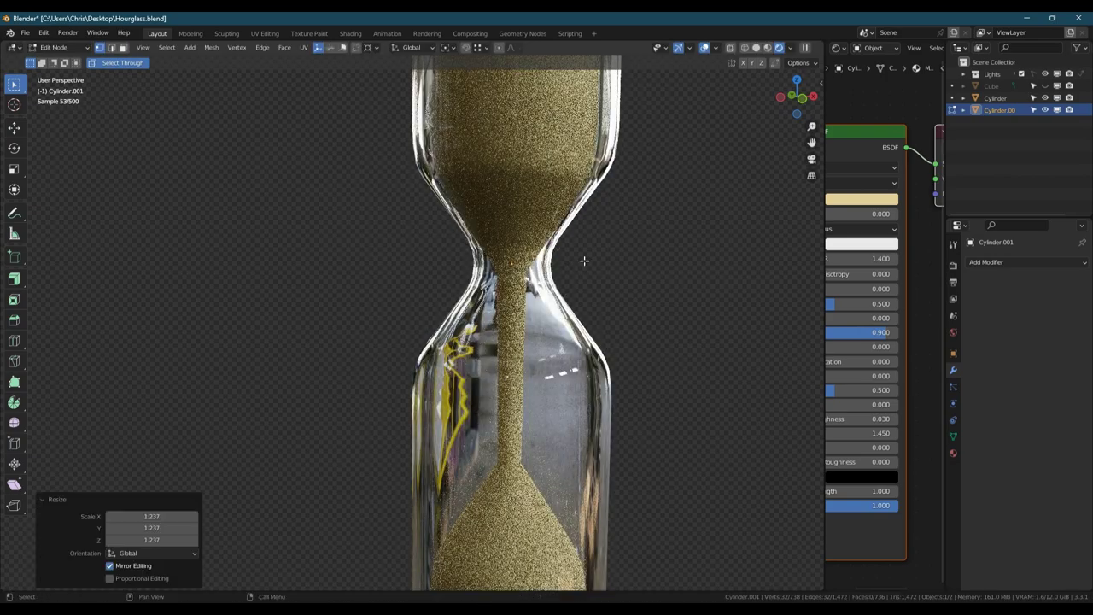
key(3)
alt+click(513, 358)
key(i)
right_click(639, 343)
Step: Hide the glass Cylinder, bevel the top rim loop of the upper sand with 3 segments and leave Edit Mode
scroll(555, 255, down, 3)
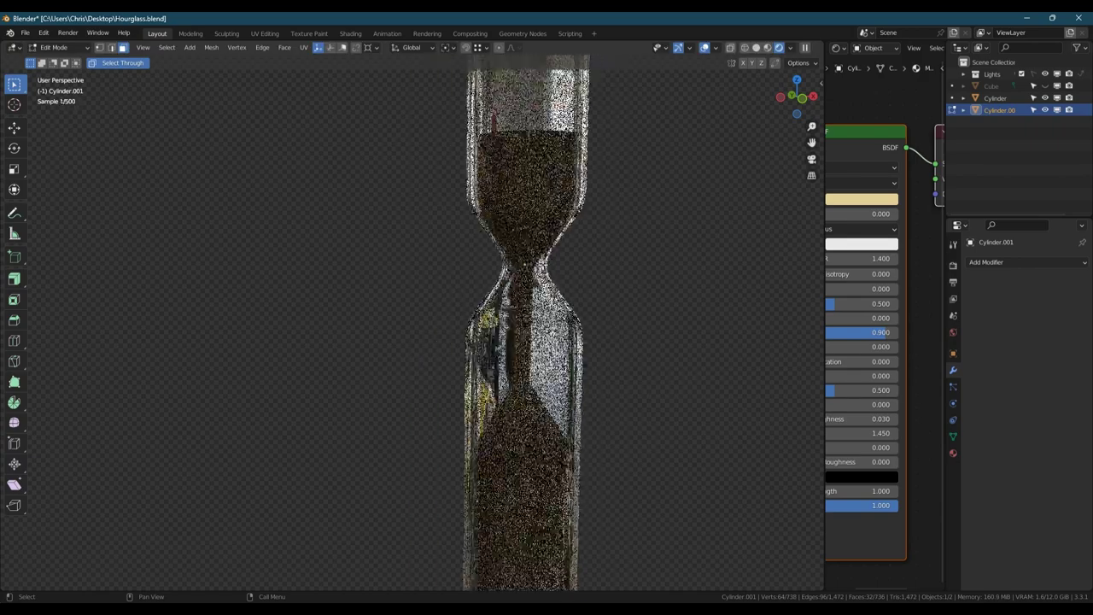
middle_drag(539, 104, 538, 154)
scroll(538, 154, up, 2)
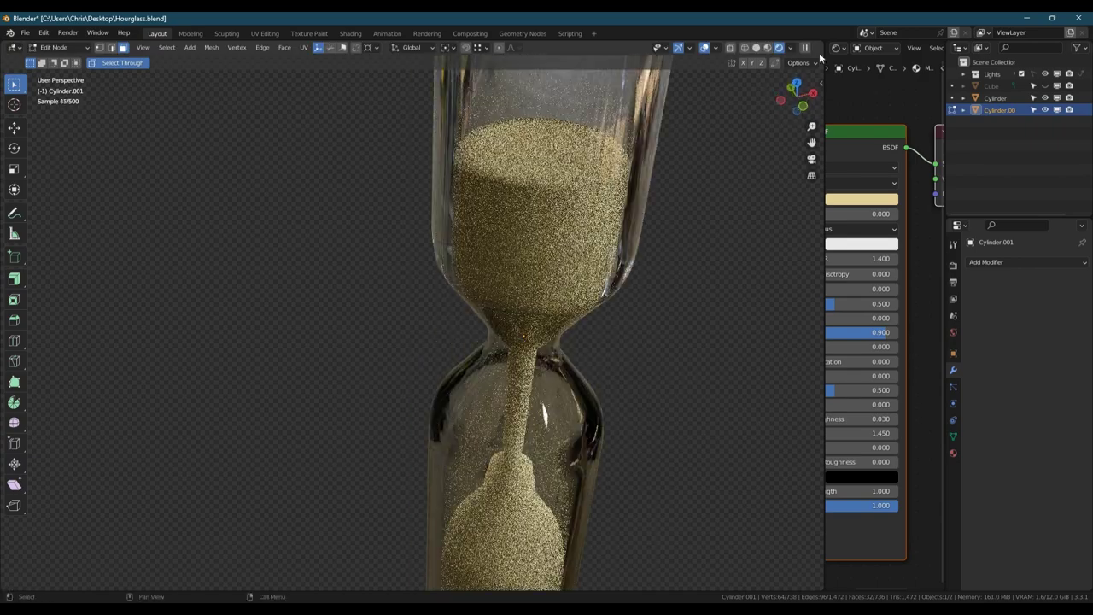
click(1045, 98)
key(2)
alt+click(521, 179)
key(ctrl+b)
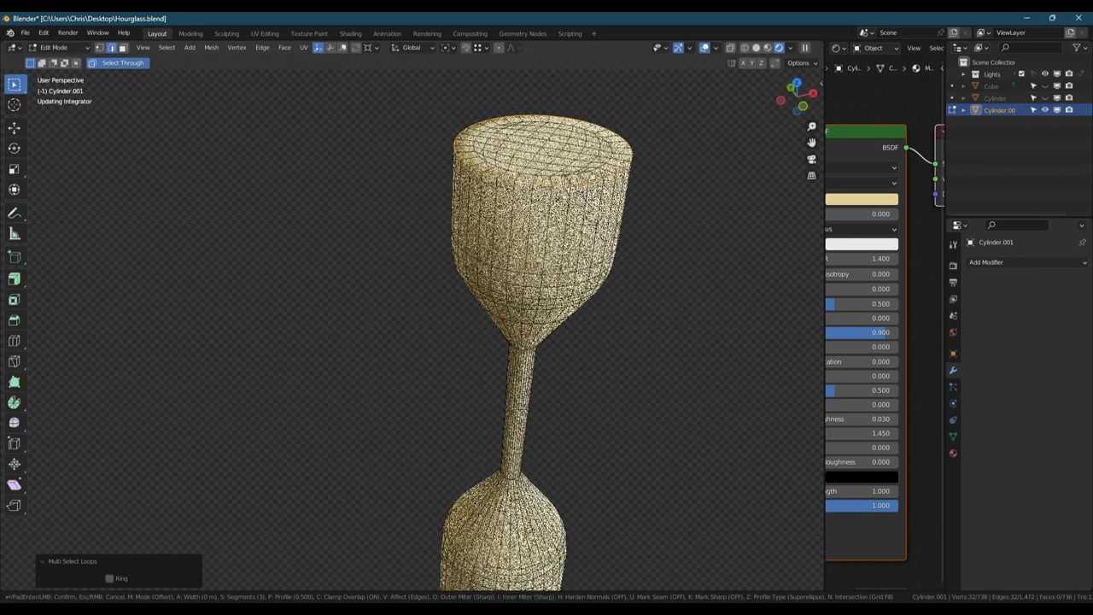
key(Escape)
key(Tab)
Step: Select the rounded shoulder band of the lower sand in Edit Mode and raise it about 0.145 m along Z
middle_drag(595, 209, 522, 406)
scroll(522, 402, up, 2)
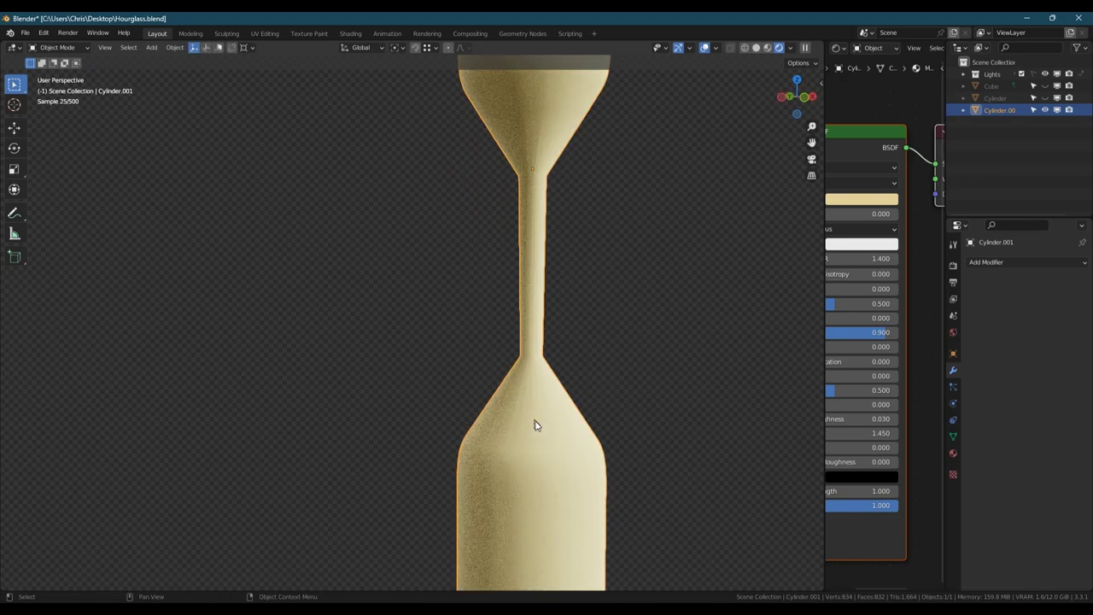
key(Tab)
scroll(512, 393, up, 3)
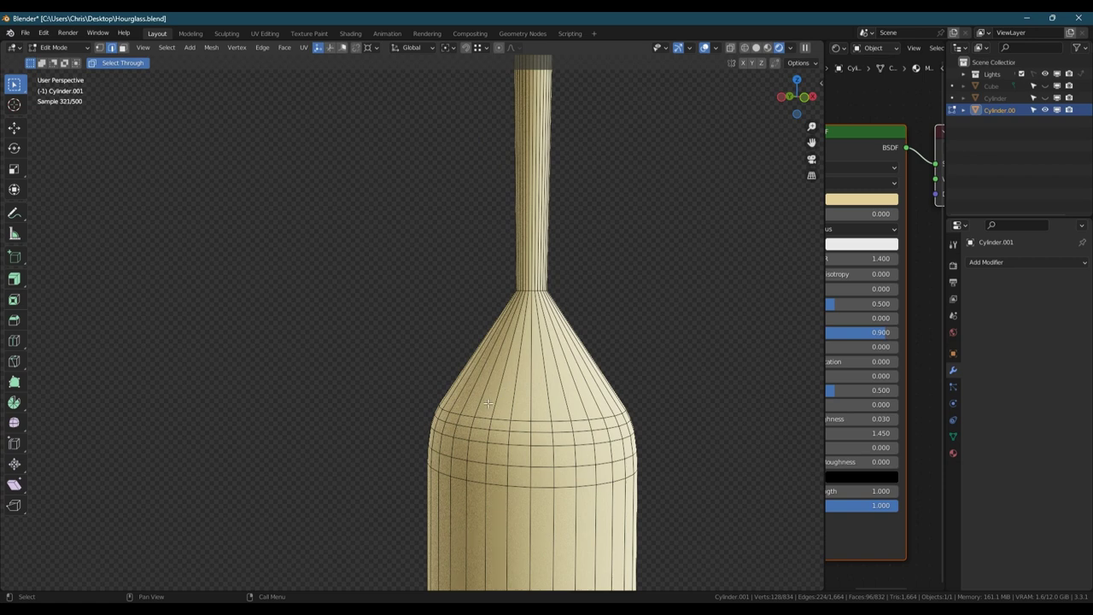
scroll(484, 403, down, 2)
drag(542, 449, 543, 450)
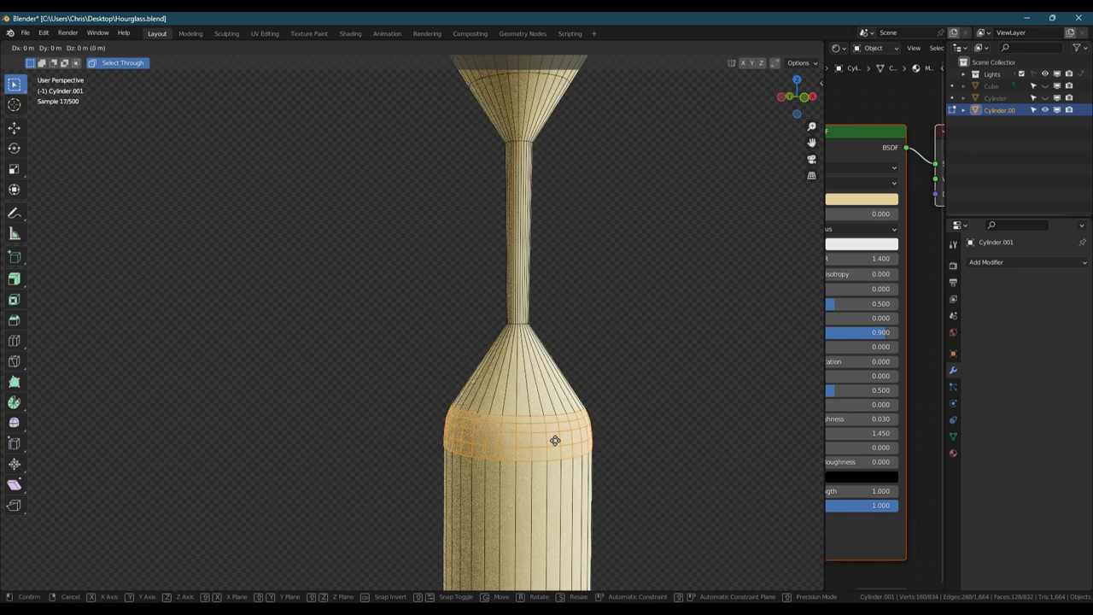
key(g)
key(z)
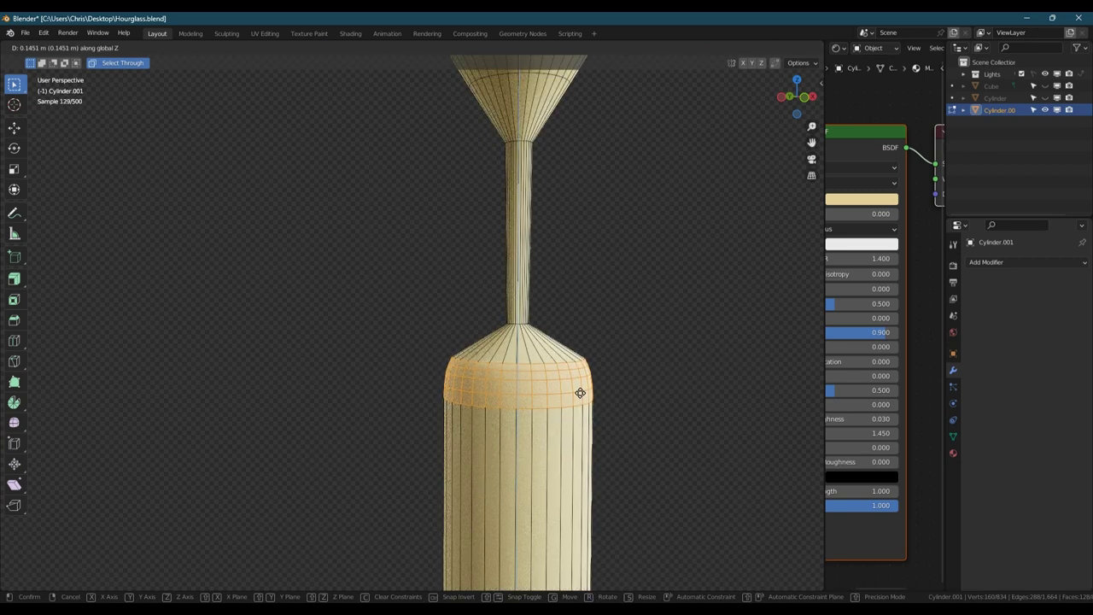
click(580, 392)
Step: Raise the top edge loop of the lower sand's shoulder about 0.038 m along Z and scale it to 0.678
double_click(549, 362)
key(g)
key(z)
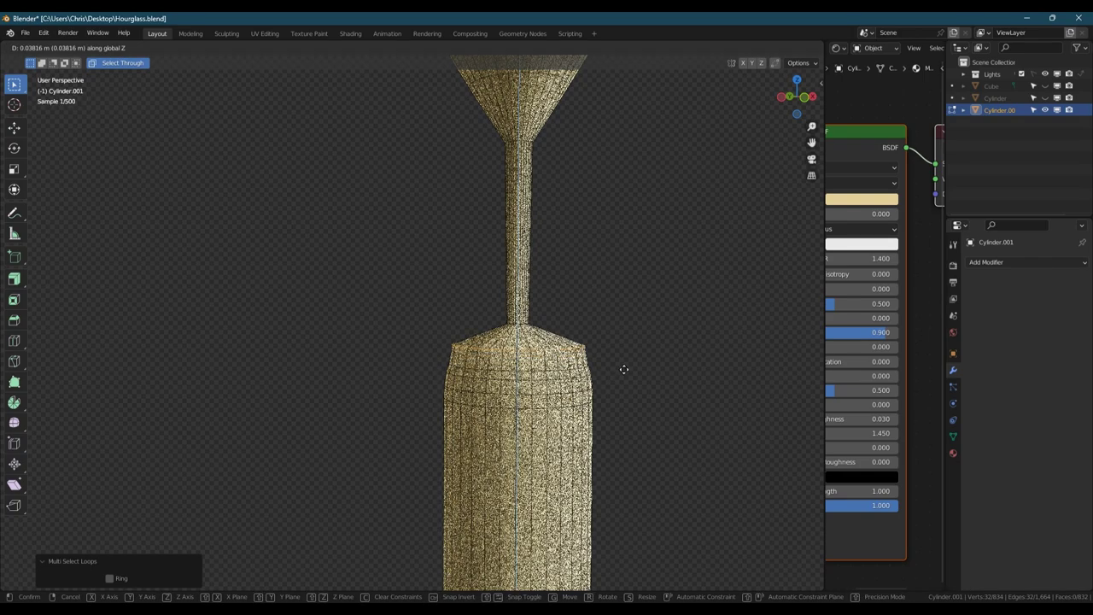
click(623, 369)
key(s)
click(590, 360)
Step: Raise the same shoulder loop another 0.021 m and scale it to about 0.795
key(g)
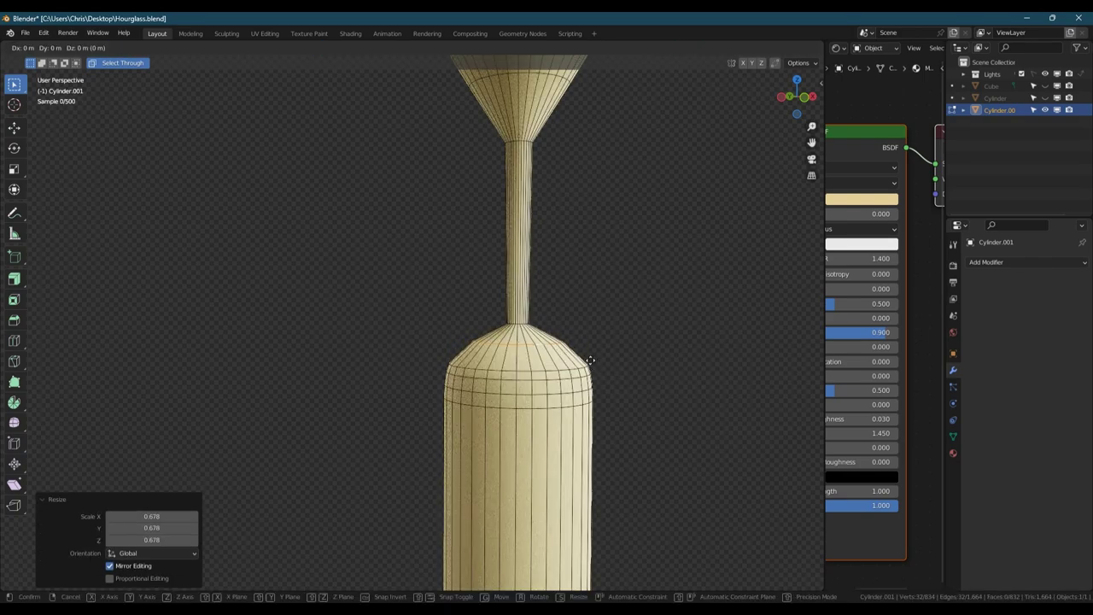
click(594, 354)
key(s)
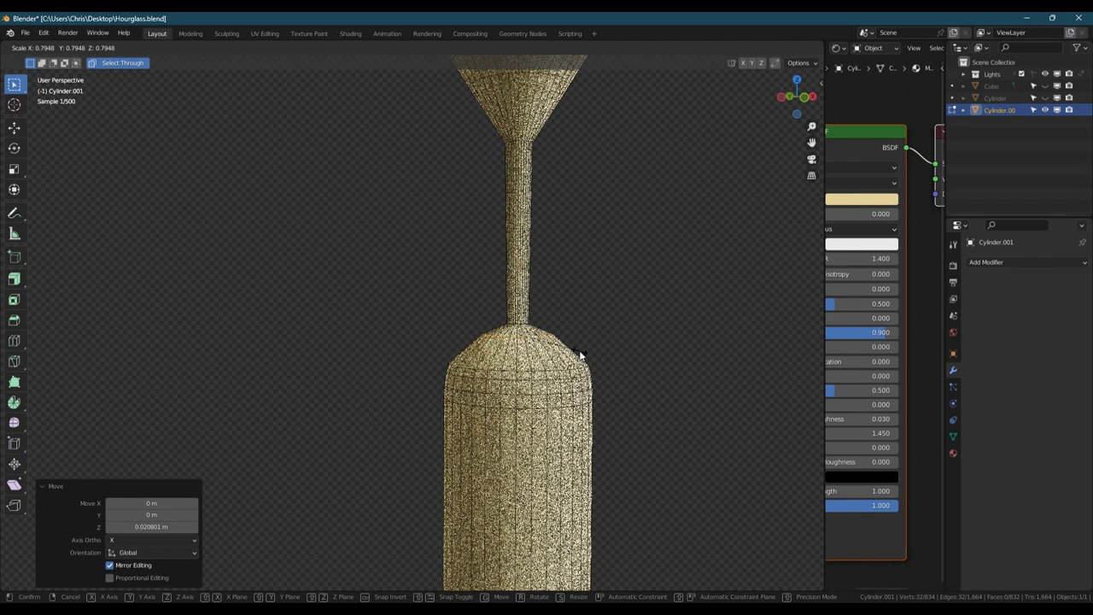
click(580, 352)
Step: Raise the second loop of the lower sand's shoulder about 0.048 m and scale it to about 0.8
double_click(542, 369)
key(g)
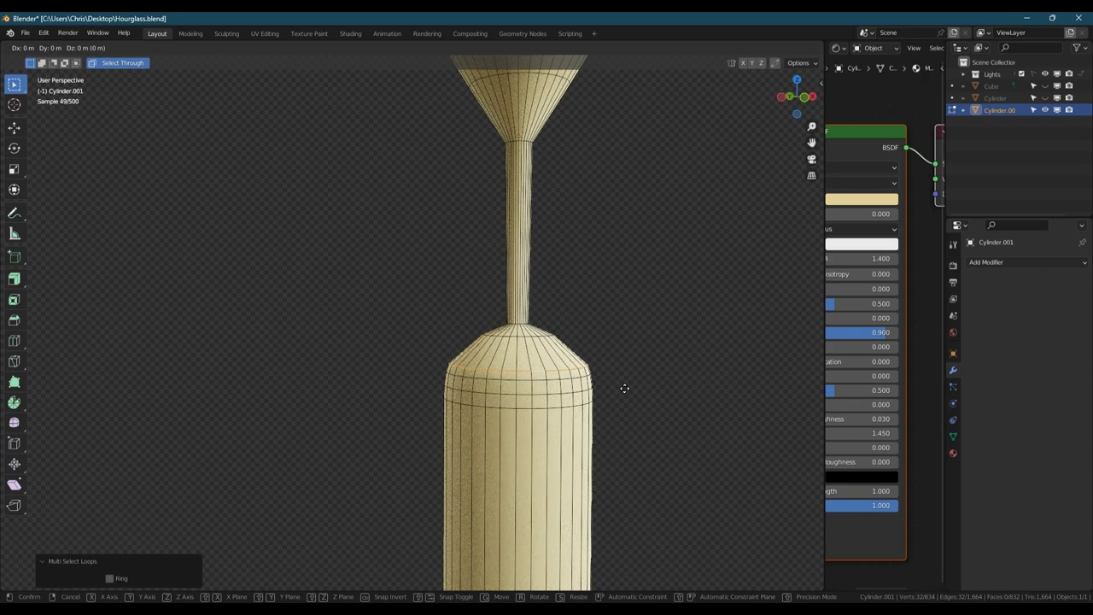
click(626, 371)
key(s)
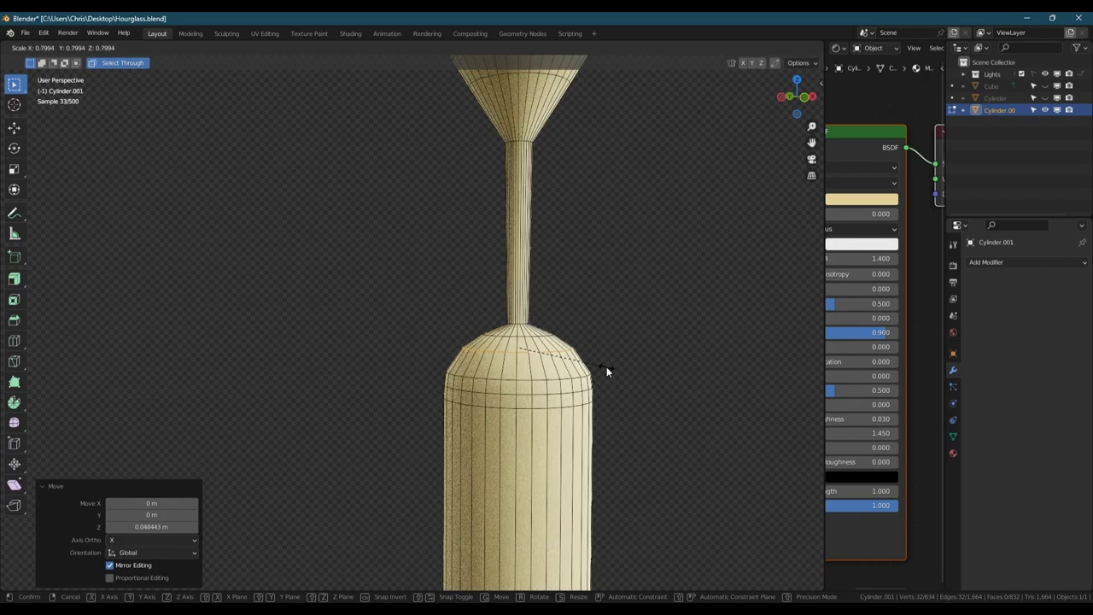
click(607, 369)
Step: Round off the third loop of the lower sand's shoulder by repositioning it and scaling it to 0.917
key(g)
click(531, 373)
key(s)
click(544, 371)
Step: Bevel the edge loop where the column meets the lower sand mound about 0.014 m wide with 3 segments
scroll(516, 322, up, 8)
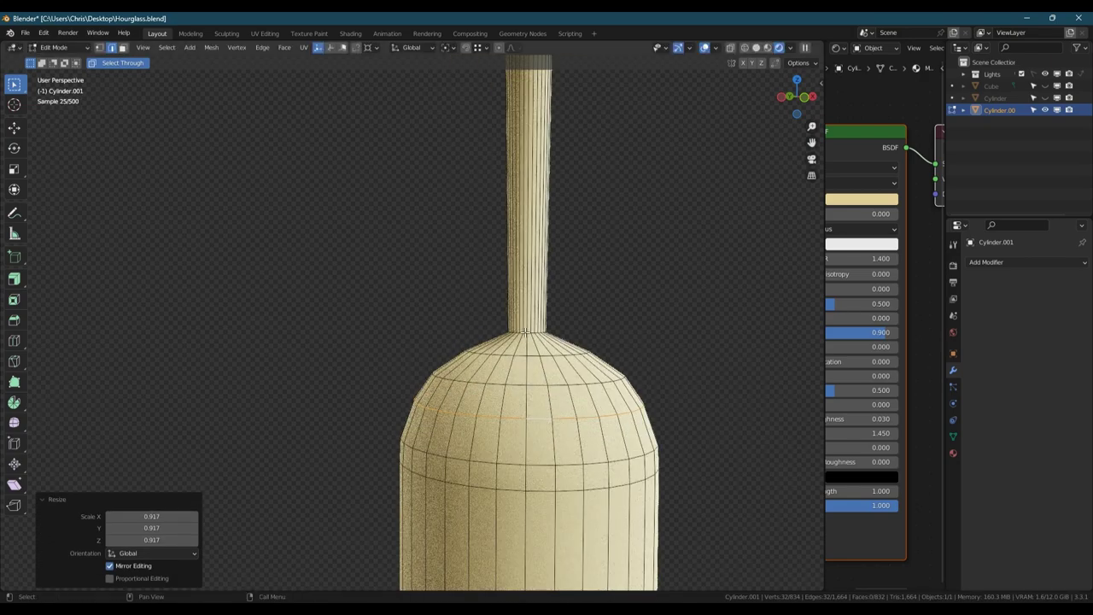
double_click(522, 333)
key(ctrl+b)
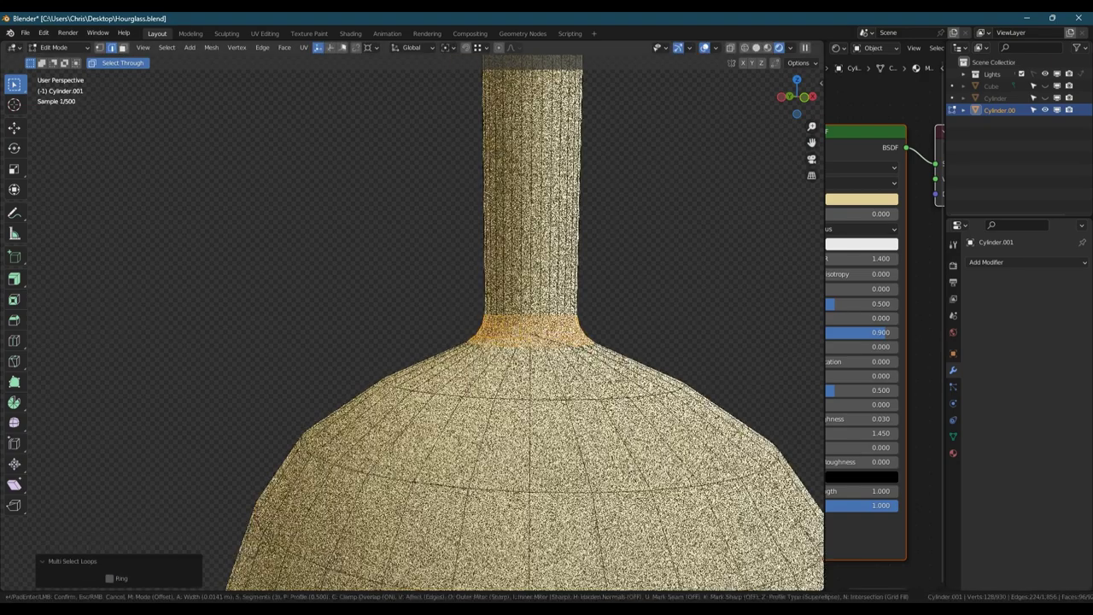
click(633, 364)
Step: Try scaling the first loop beneath the new bevel to 0.957, and undo it
double_click(550, 401)
key(s)
click(610, 379)
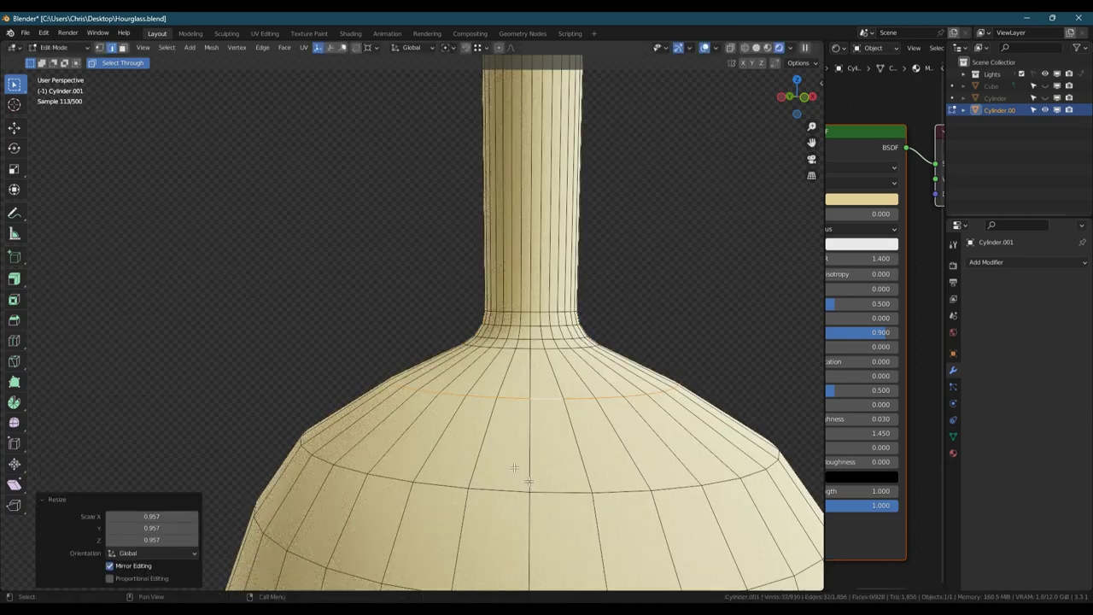
scroll(512, 448, down, 5)
key(ctrl+z)
Step: Slightly narrow the second loop beneath the bevel on the lower sand mound and leave Edit Mode
key(s)
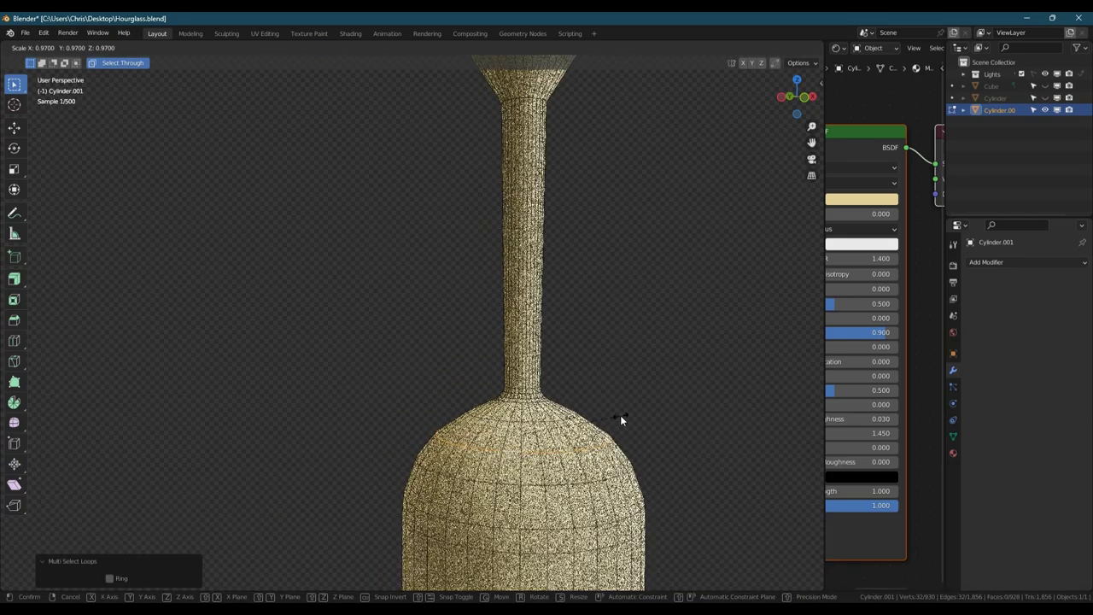
click(612, 415)
key(Tab)
Step: Edit the sand again, lower the upper funnel's lowest loop about 0.085 m along Z and narrow it
scroll(608, 410, down, 5)
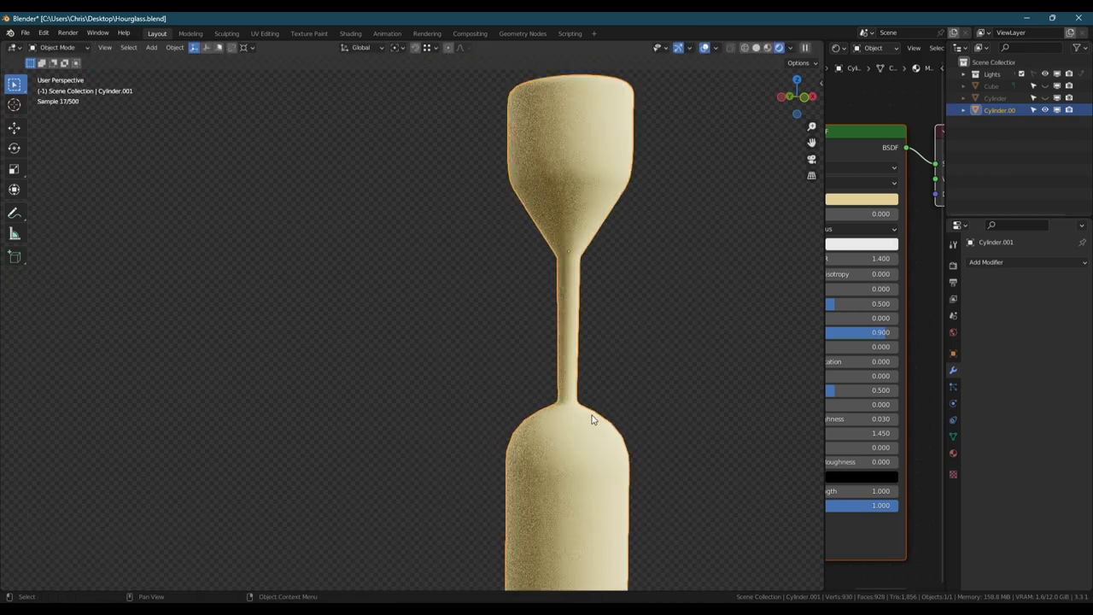
scroll(576, 208, up, 3)
key(Tab)
scroll(576, 206, up, 3)
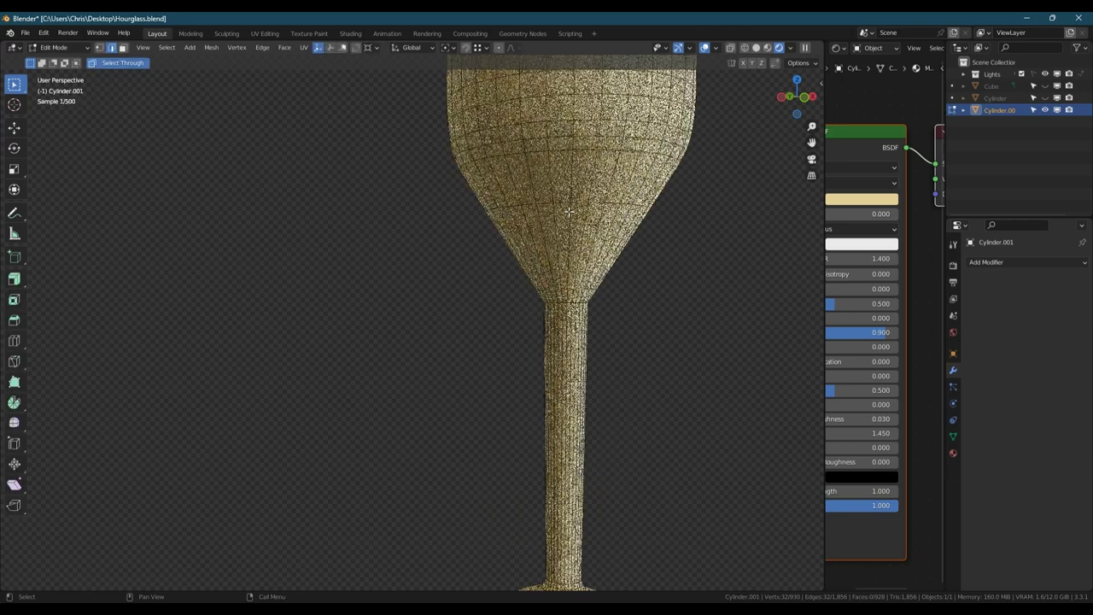
double_click(577, 203)
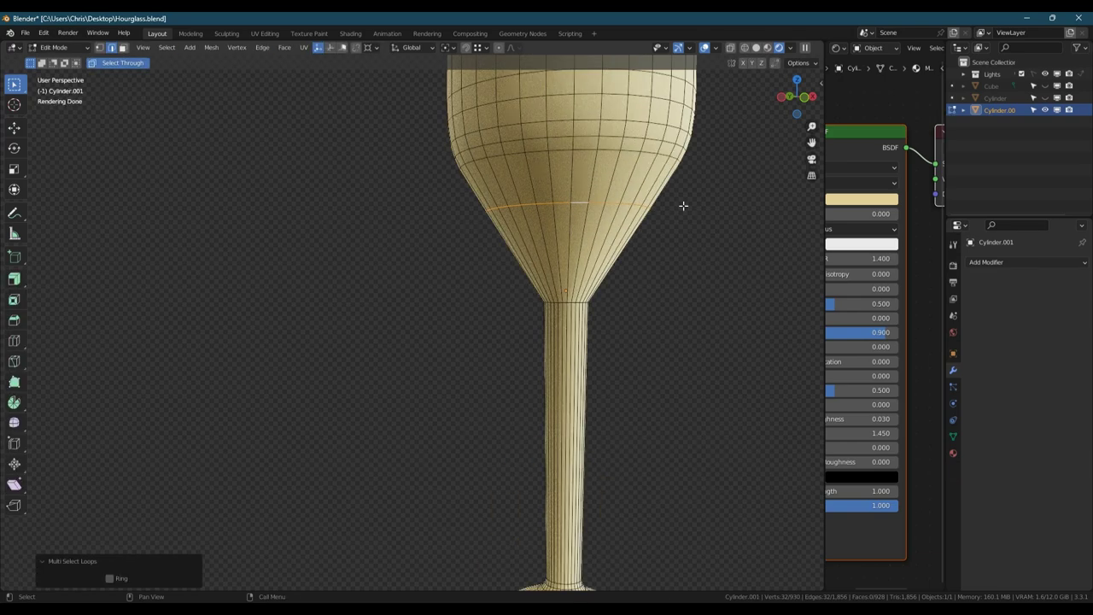
key(g)
key(z)
click(688, 251)
key(s)
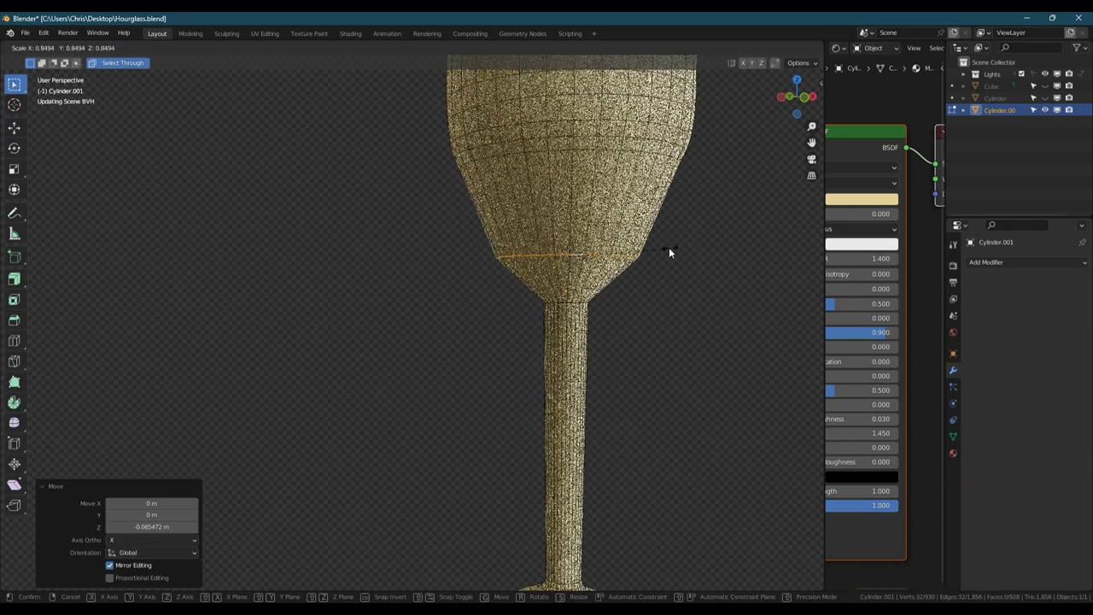
click(633, 244)
Step: Lower the next loop up on the sand funnel about 0.105 m along Z and scale it to 0.595
double_click(630, 151)
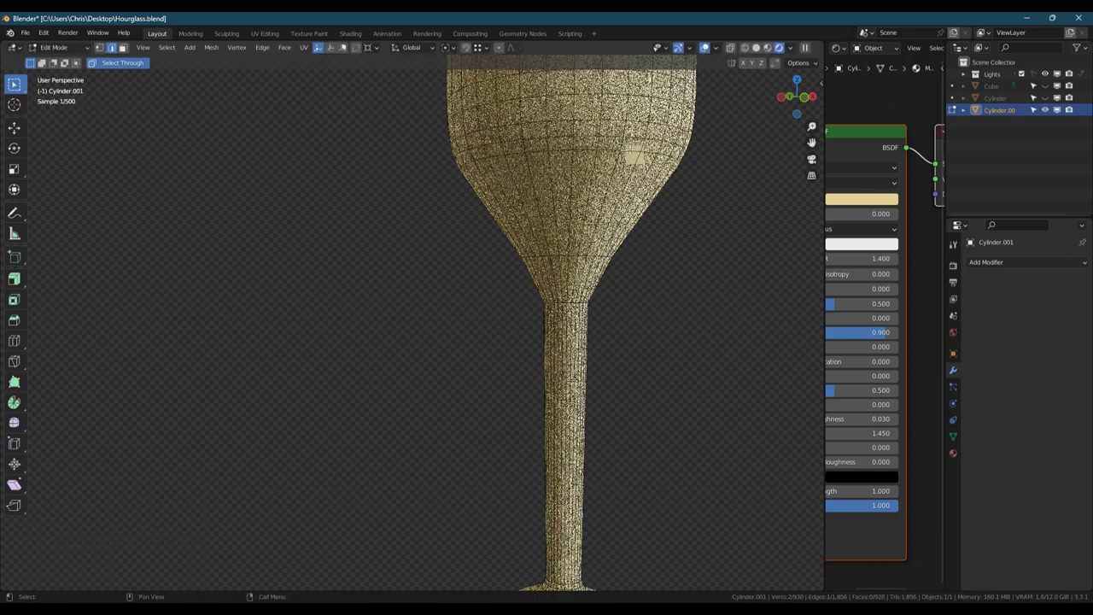
key(g)
key(z)
click(647, 224)
key(s)
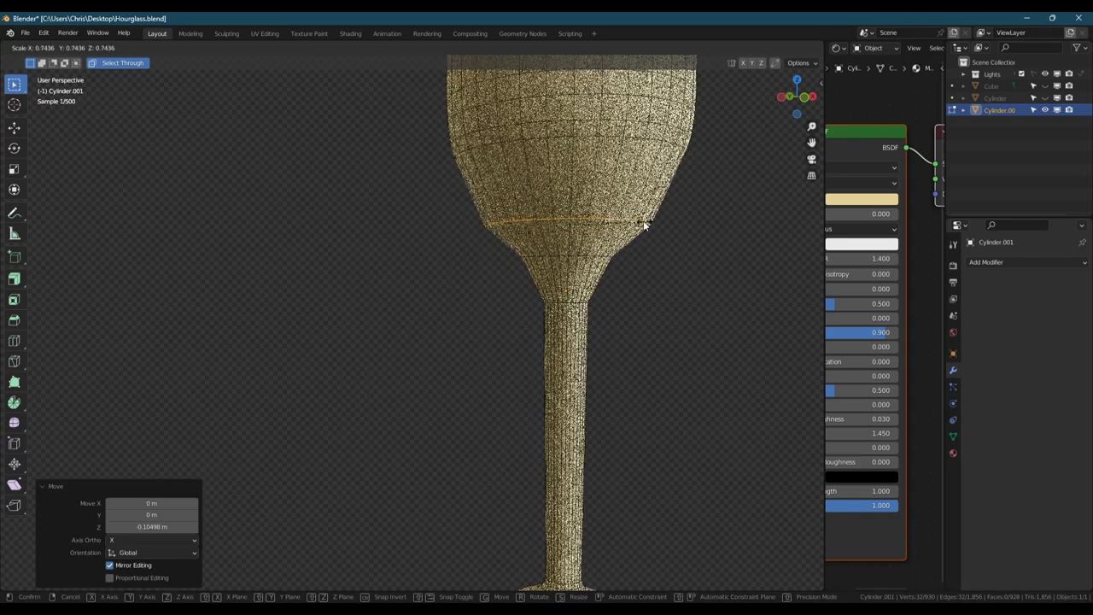
click(629, 219)
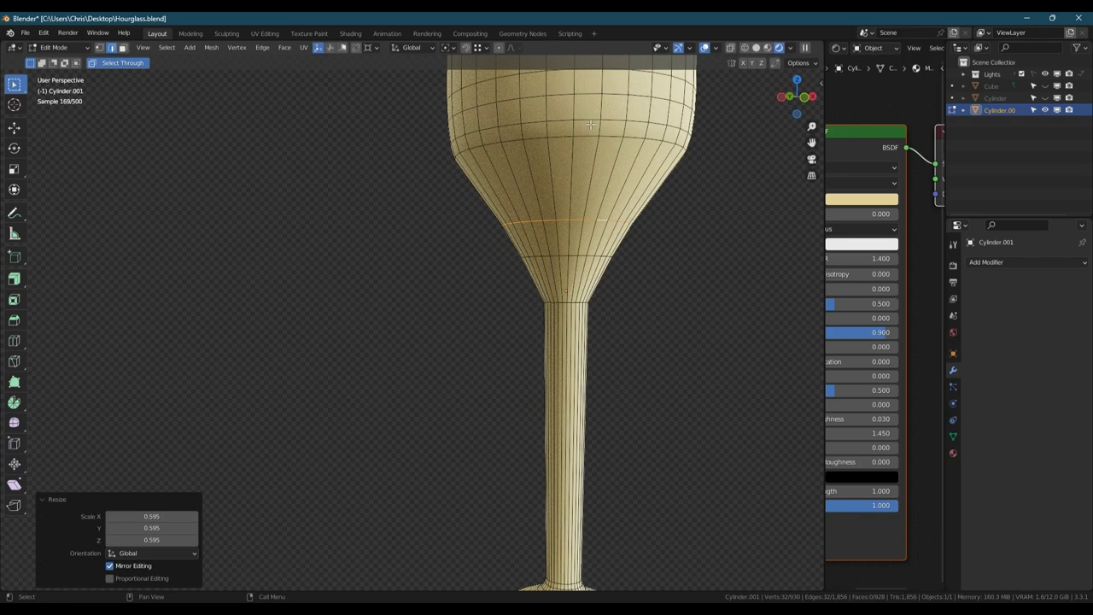
Step: Lower the third funnel loop about 0.07 m along Z, scale it to about 0.75 and leave Edit Mode
alt+click(693, 172)
key(g)
key(z)
click(693, 213)
key(s)
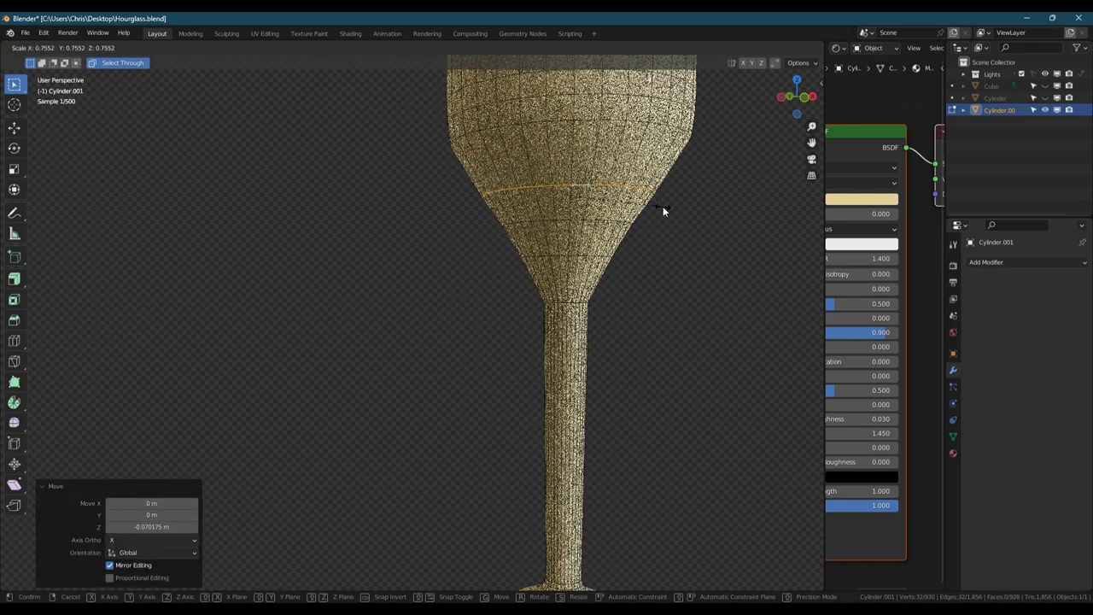
click(658, 205)
key(Tab)
Step: Show the glass Cylinder and inspect how the upper sand and its top surface sit inside it
scroll(675, 205, down, 4)
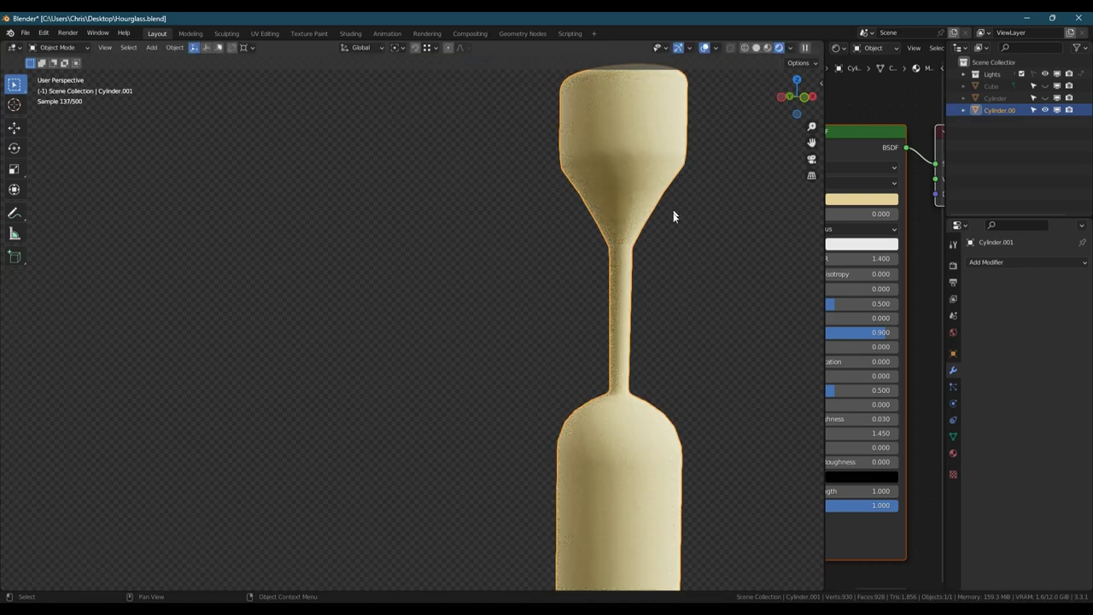
click(1045, 98)
scroll(648, 232, down, 3)
middle_drag(652, 212, 693, 244)
scroll(664, 170, up, 3)
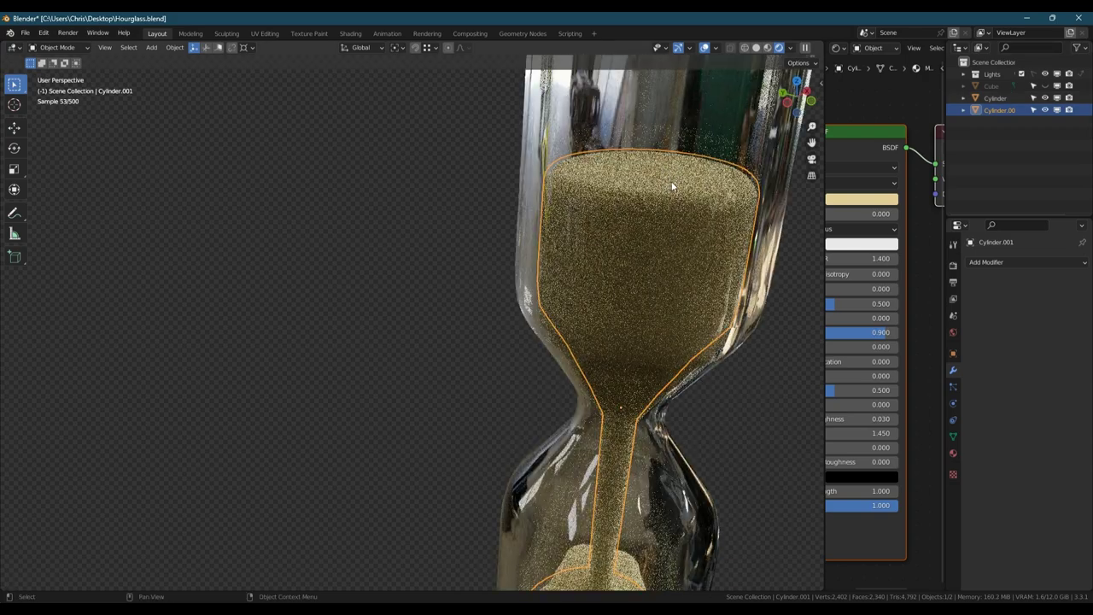
scroll(671, 181, up, 1)
Step: Hide the glass Cylinder, edit the sand, and raise the faces of the upper sand's top surface about 0.004 m along Z
click(1044, 97)
key(Tab)
middle_drag(552, 206, 555, 248)
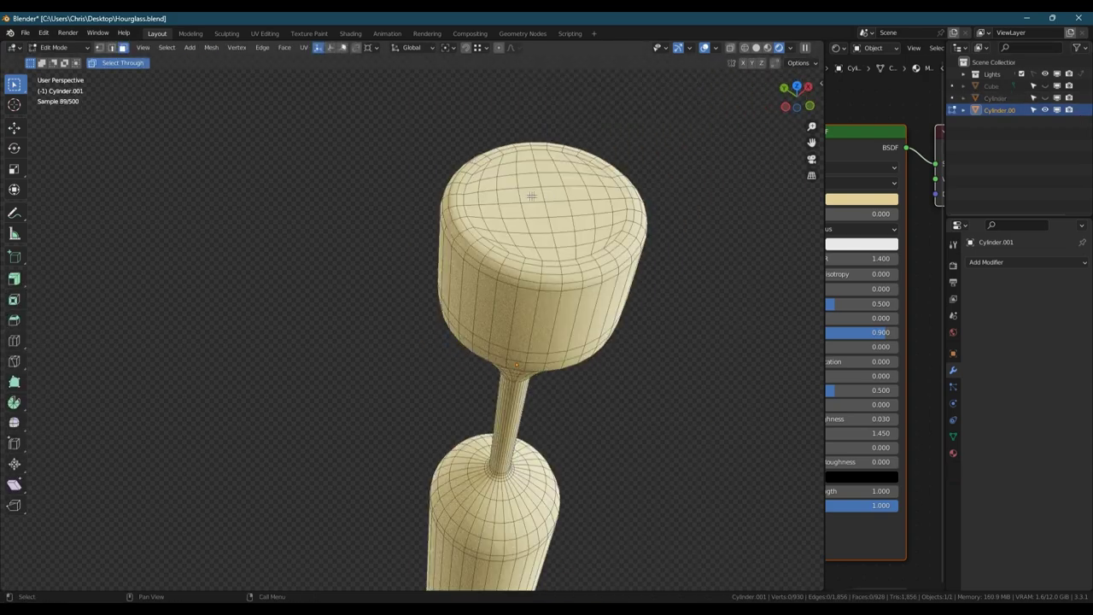
click(557, 208)
key(ctrl+KP_Add)
key(ctrl+KP_Add)
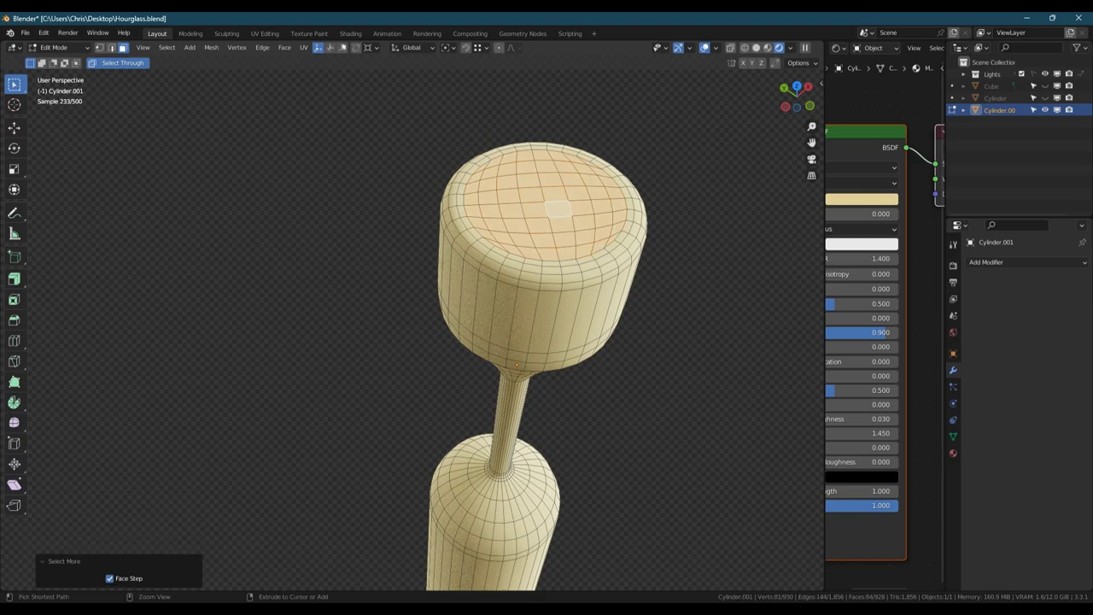
middle_drag(543, 227, 568, 174)
scroll(538, 180, up, 4)
key(ctrl+KP_Subtract)
key(g)
key(z)
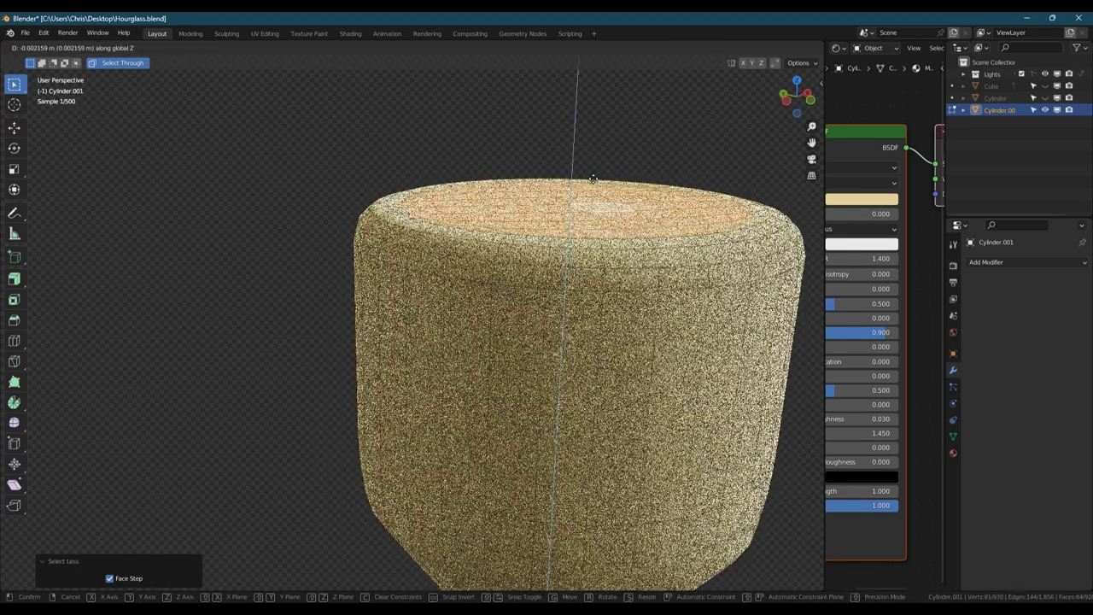
click(596, 173)
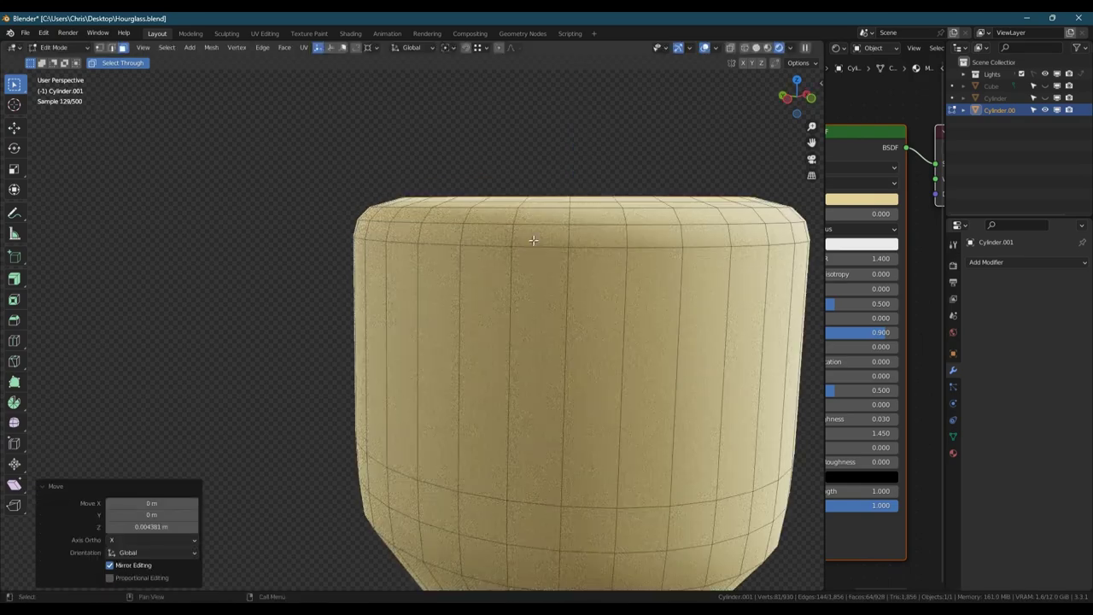
Step: Shift the upper sand's top faces slightly along Z again, shrink the face selection by one ring and leave Edit Mode
key(g)
key(z)
click(530, 243)
scroll(514, 234, down, 2)
middle_drag(514, 234, 512, 267)
key(ctrl+KP_Subtract)
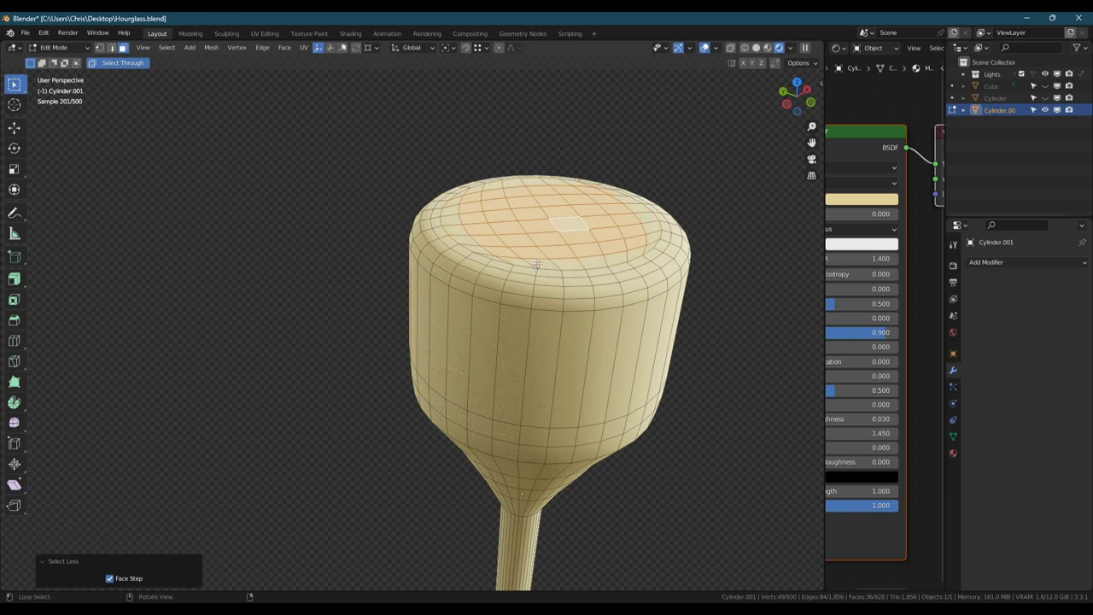
key(Tab)
Step: Show the glass Cylinder and the Cube frame and inspect the complete hourglass from several sides
scroll(548, 329, down, 7)
mouse_move(548, 329)
middle_down()
mouse_move(531, 325)
mouse_move(543, 331)
middle_up()
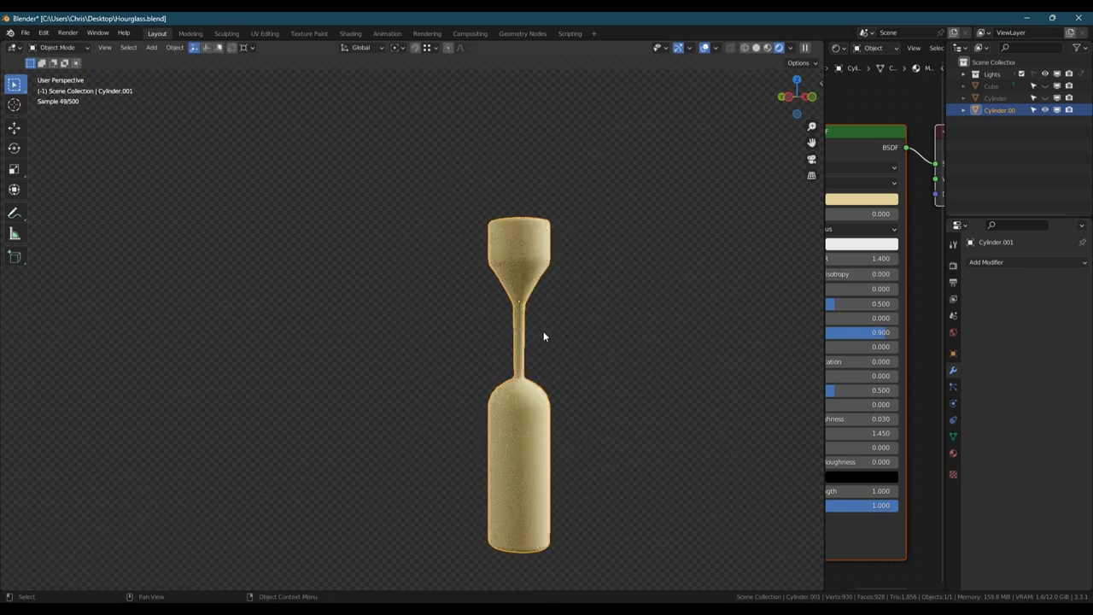
click(1045, 97)
click(1045, 87)
scroll(573, 259, down, 6)
middle_drag(573, 260, 658, 261)
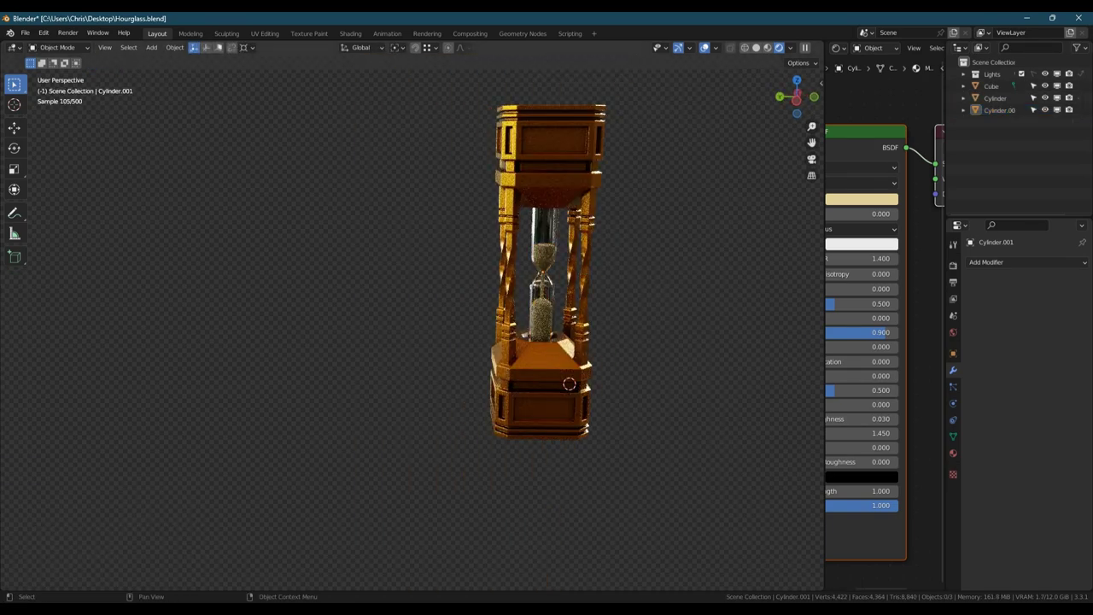
middle_drag(582, 272, 588, 303)
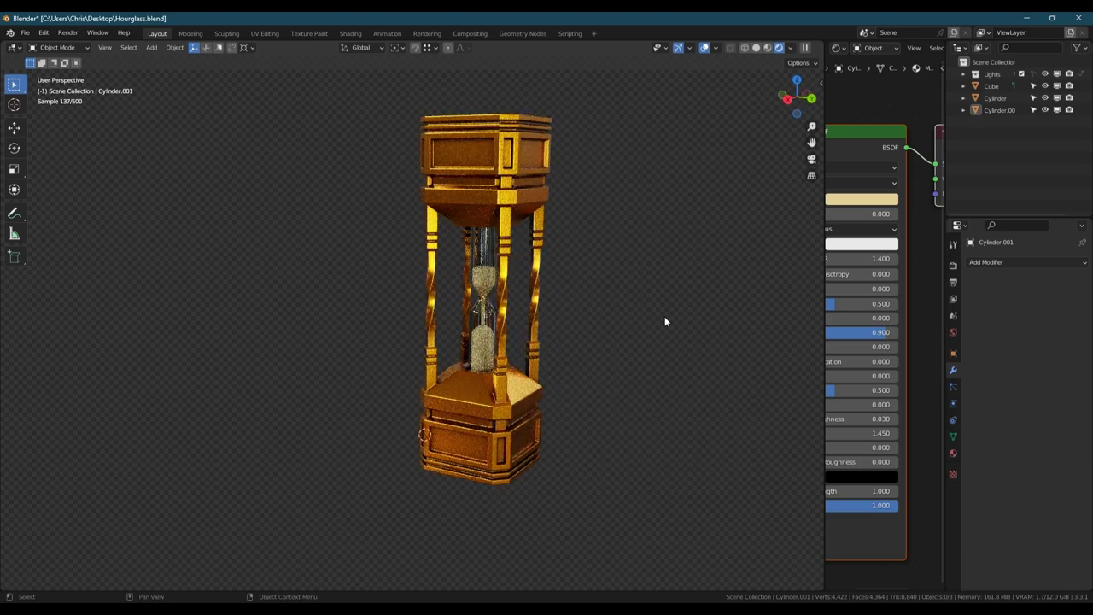